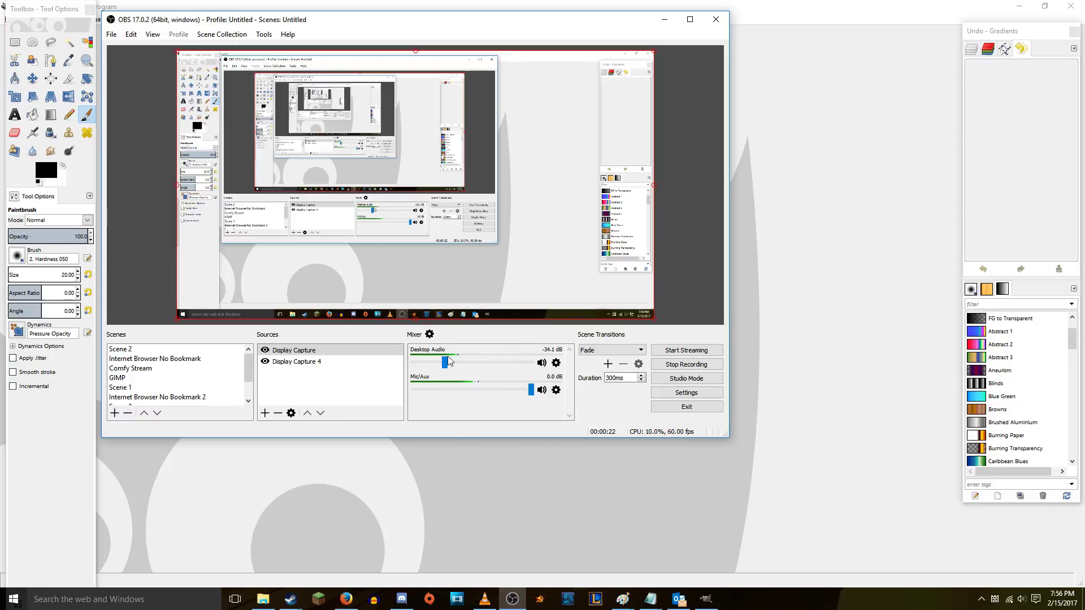
- Lower the Desktop Audio level in the mixer to about -47.8 dB and adjust the system volume
{"action": "left_click_drag", "start_coordinate": [447, 370], "coordinate": [437, 369]}
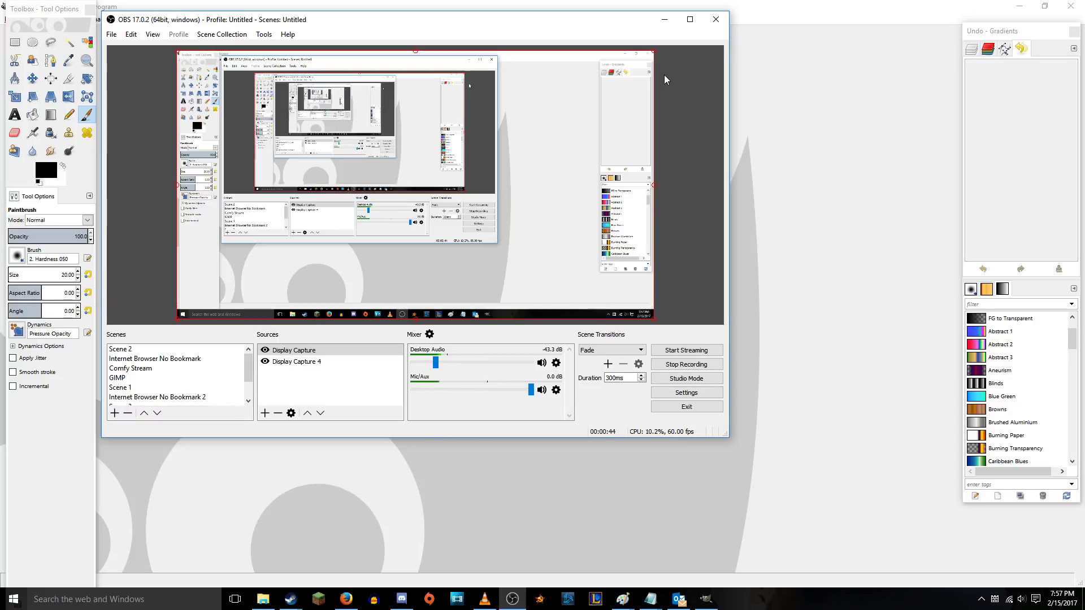
{"action": "left_click_drag", "start_coordinate": [435, 363], "coordinate": [431, 366]}
{"action": "key", "text": "XF86AudioLowerVolume"}
{"action": "key", "text": "XF86AudioRaiseVolume"}
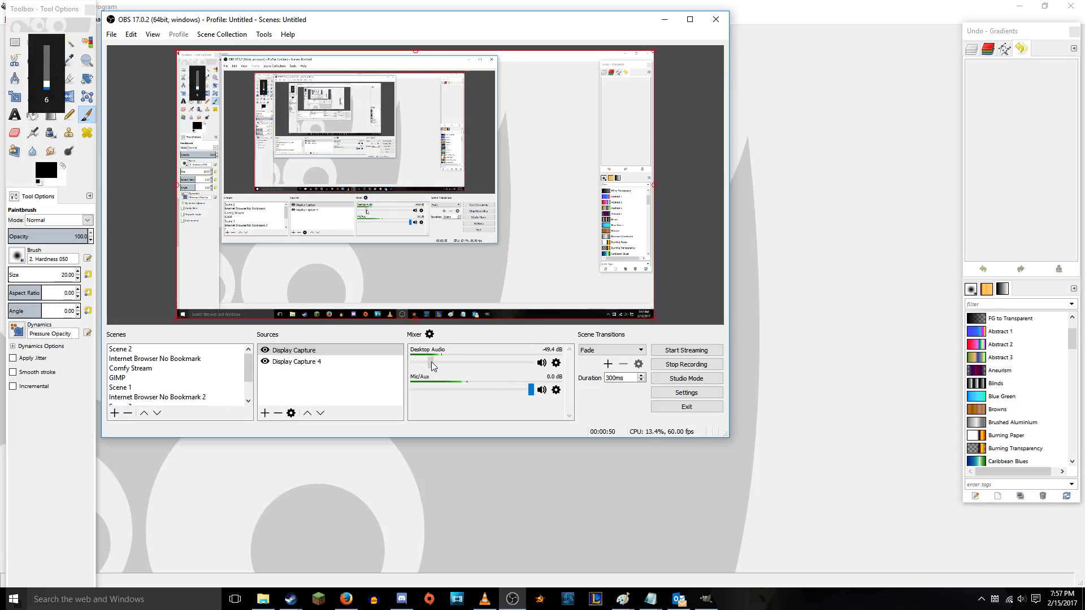
{"action": "left_click_drag", "start_coordinate": [431, 362], "coordinate": [433, 362]}
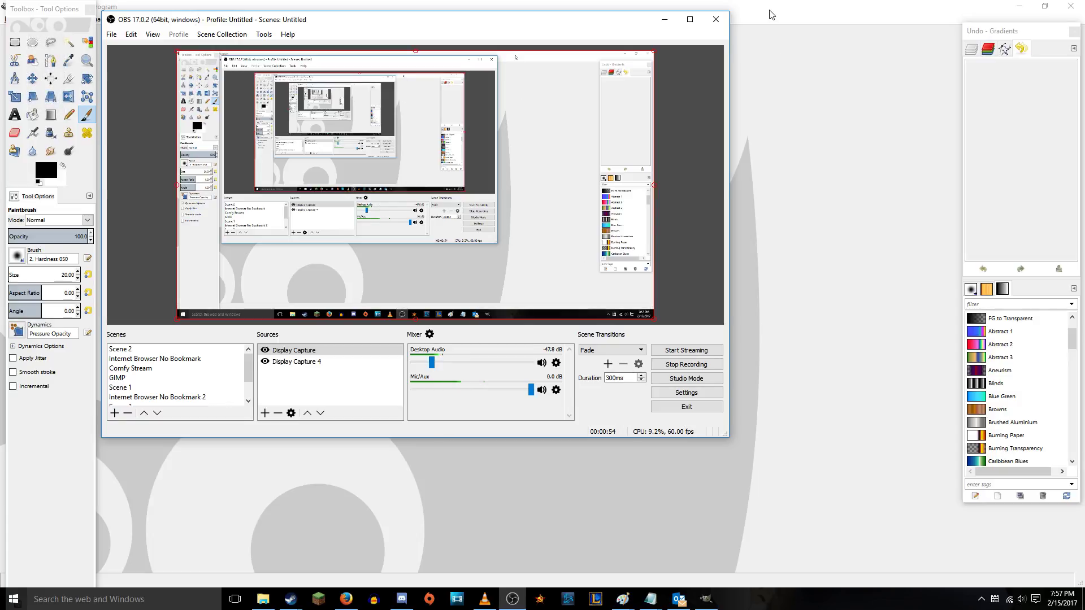
- Switch to GIMP and move the toolbox window down so that it sits just below the menu bar
{"action": "left_click", "coordinate": [772, 14]}
{"action": "left_click_drag", "start_coordinate": [23, 15], "coordinate": [23, 37]}
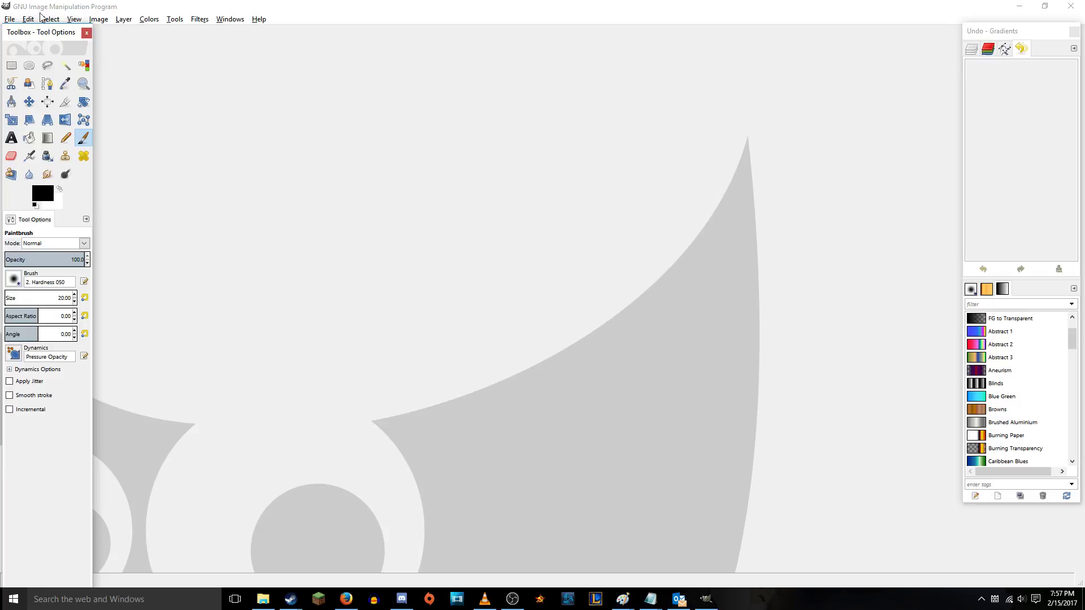
{"action": "left_click", "coordinate": [537, 204]}
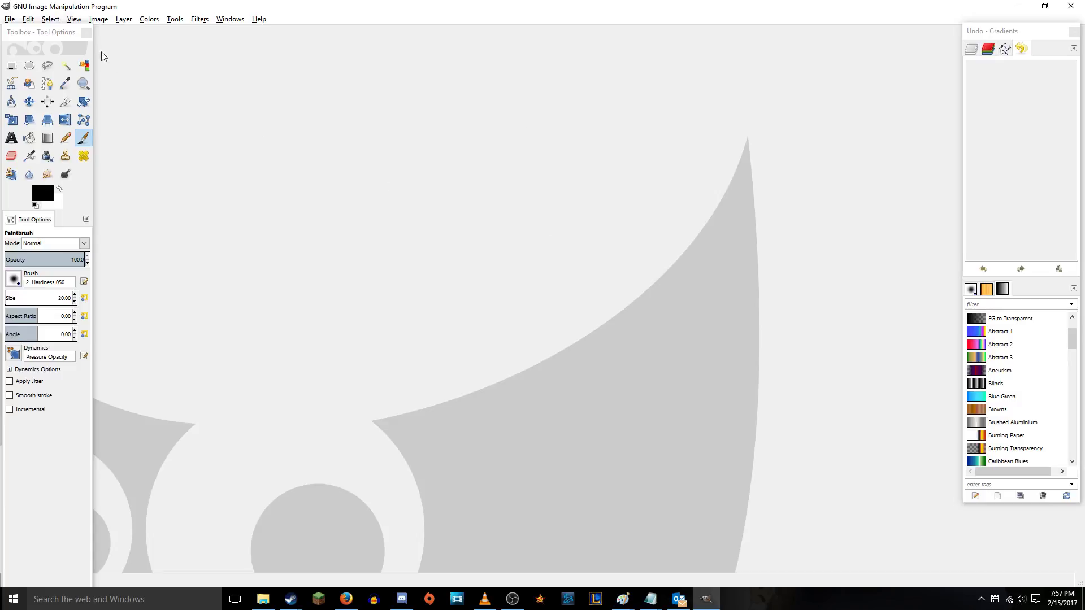
{"action": "left_click", "coordinate": [59, 38]}
{"action": "left_click", "coordinate": [1041, 122]}
{"action": "left_click", "coordinate": [26, 36]}
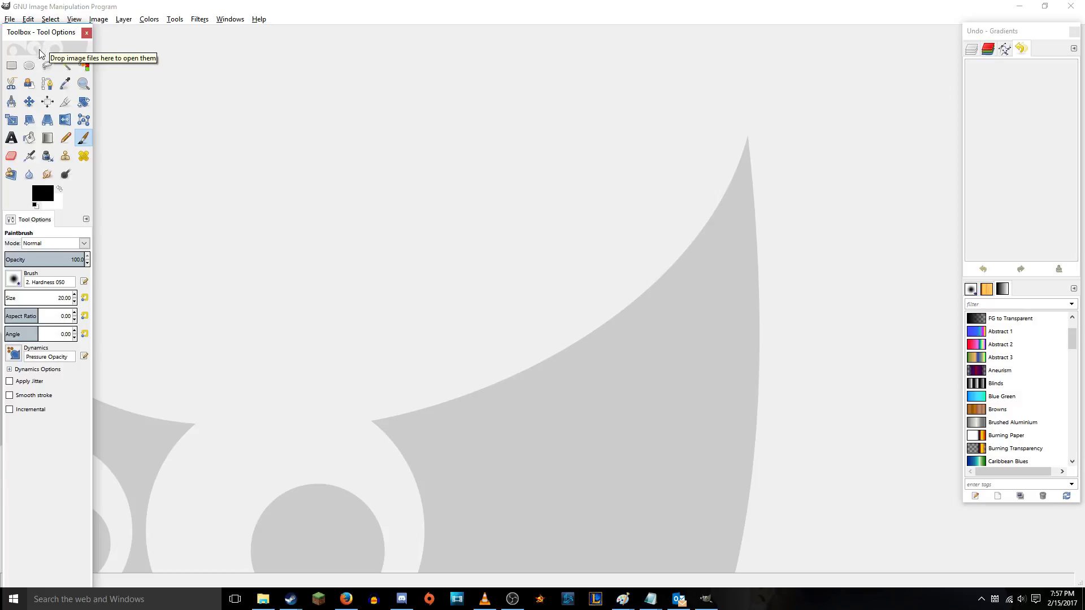
- Examine the options of the Move, Paintbrush, Flip and Free Select tools in the toolbox
{"action": "left_click", "coordinate": [45, 121]}
{"action": "left_click", "coordinate": [29, 101]}
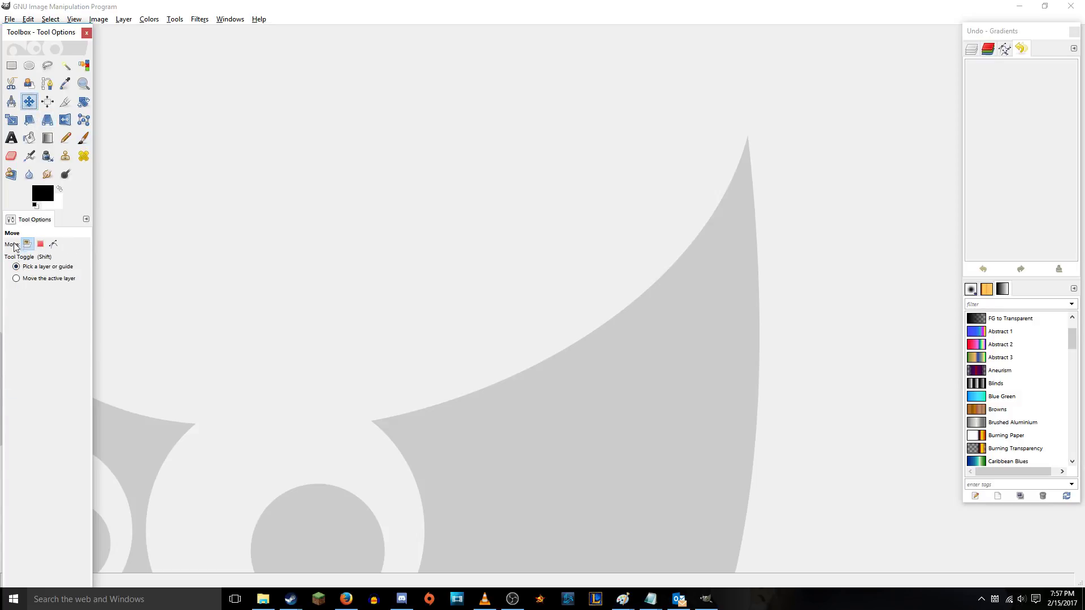
{"action": "left_click", "coordinate": [66, 138]}
{"action": "left_click", "coordinate": [86, 138]}
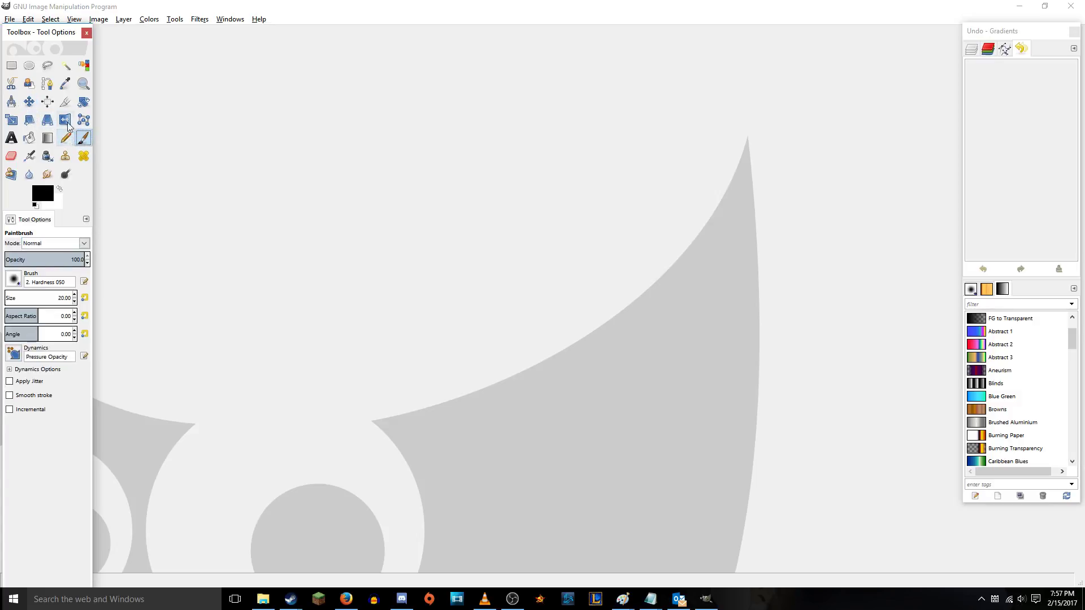
{"action": "left_click", "coordinate": [65, 120]}
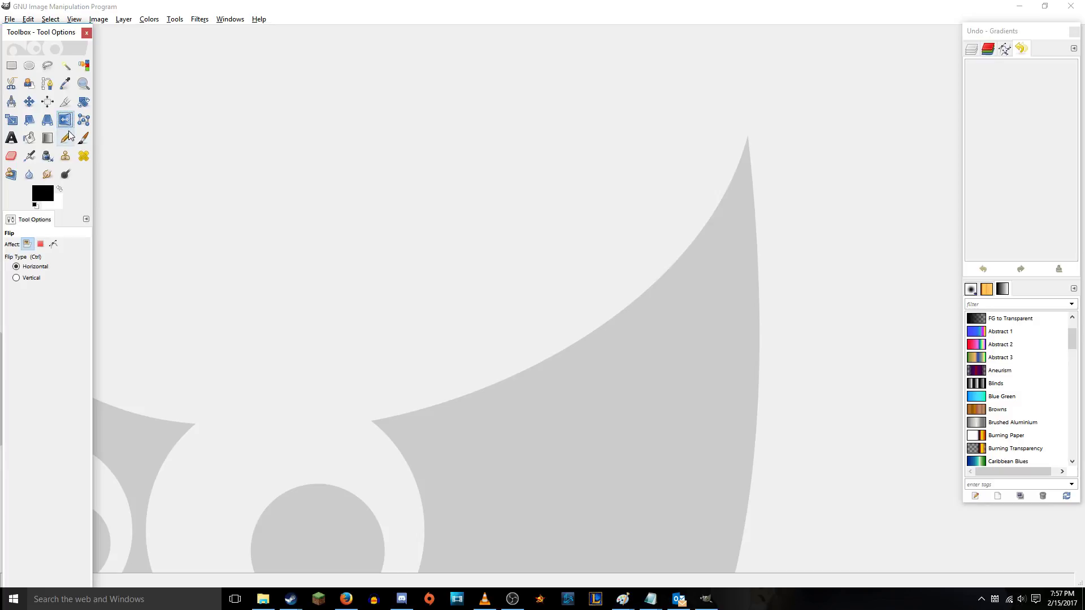
{"action": "left_click", "coordinate": [11, 66]}
{"action": "left_click", "coordinate": [29, 66]}
{"action": "left_click", "coordinate": [46, 66]}
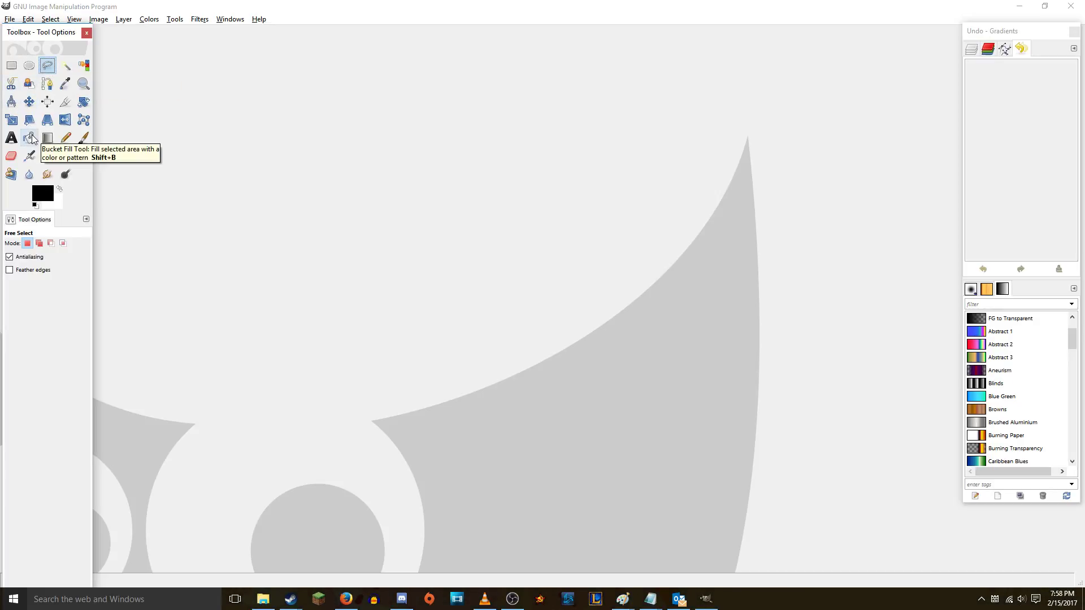
- Create a new 640 × 400 px RGB color image filled with the background color, reviewing the template and advanced options
{"action": "left_click", "coordinate": [10, 19]}
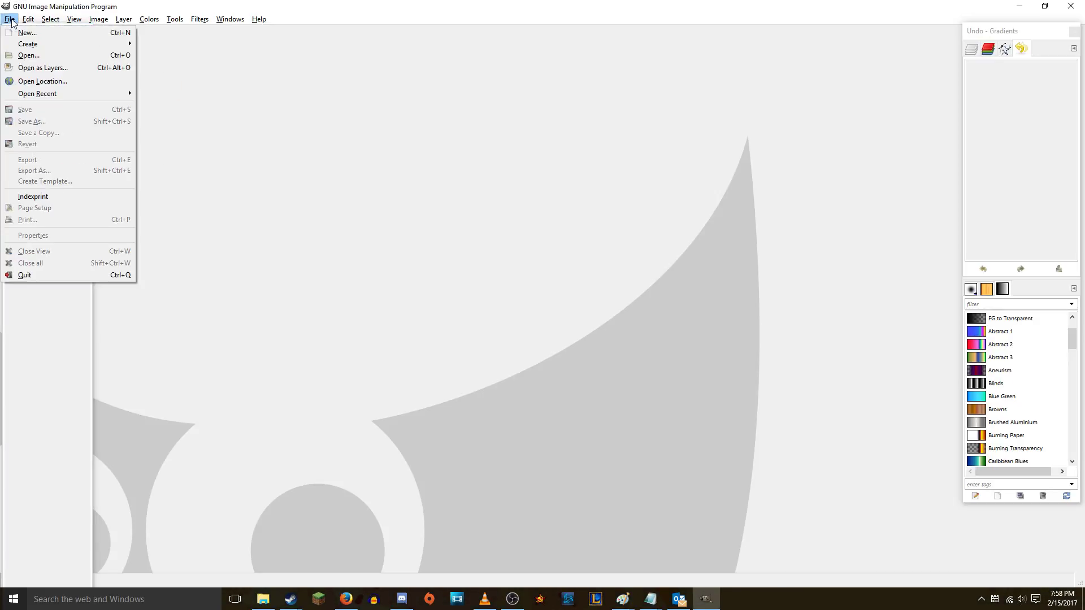
{"action": "left_click", "coordinate": [11, 31]}
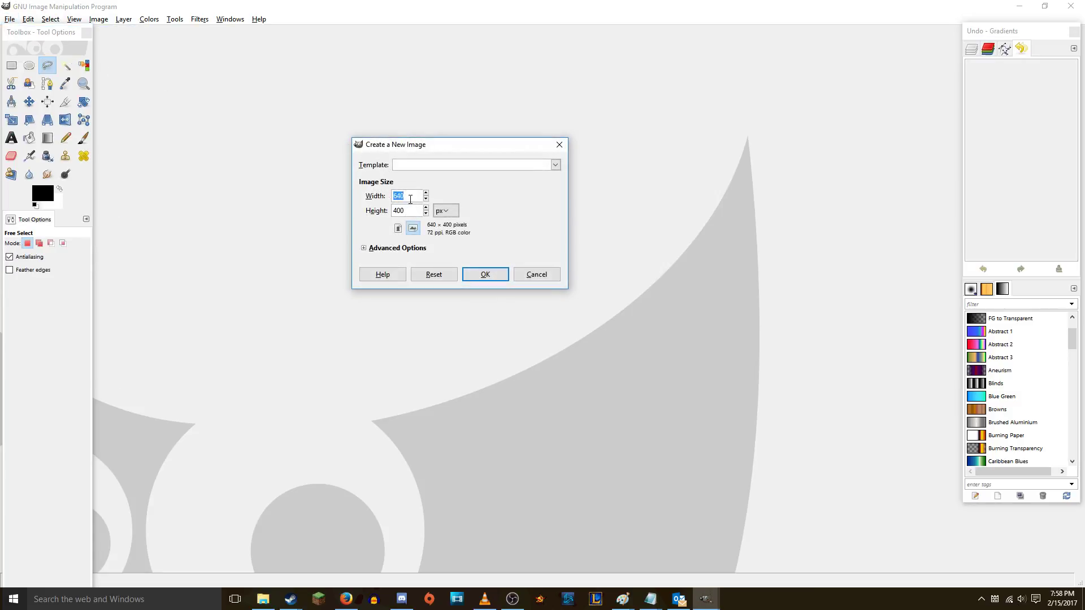
{"action": "left_click", "coordinate": [424, 165]}
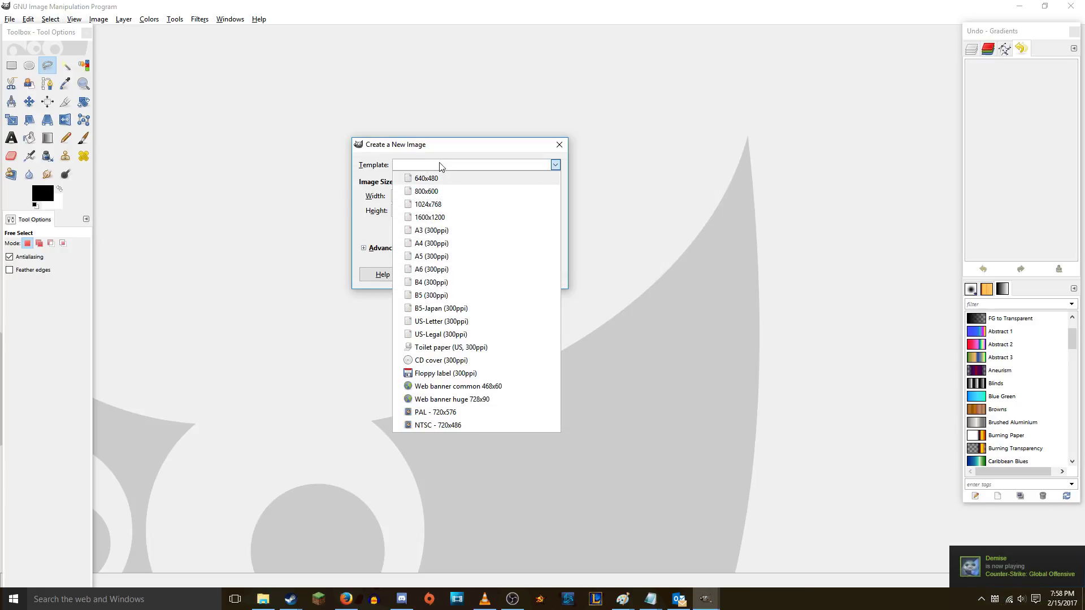
{"action": "left_click", "coordinate": [442, 167]}
{"action": "left_click", "coordinate": [364, 249]}
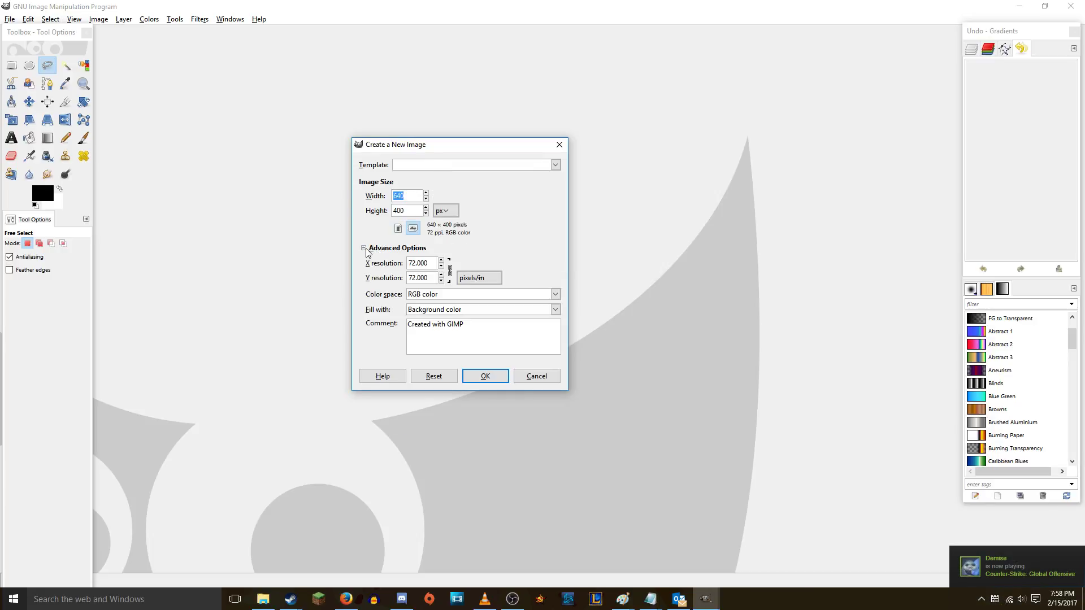
{"action": "left_click", "coordinate": [457, 312]}
{"action": "left_click", "coordinate": [457, 314]}
{"action": "left_click", "coordinate": [443, 312]}
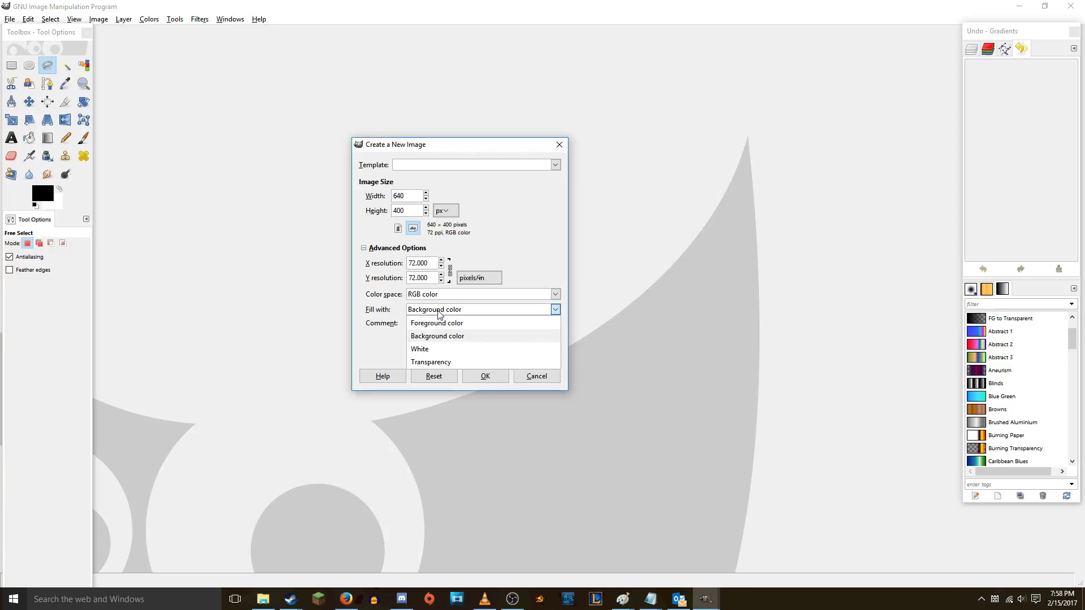
{"action": "left_click", "coordinate": [443, 312]}
{"action": "left_click", "coordinate": [446, 294]}
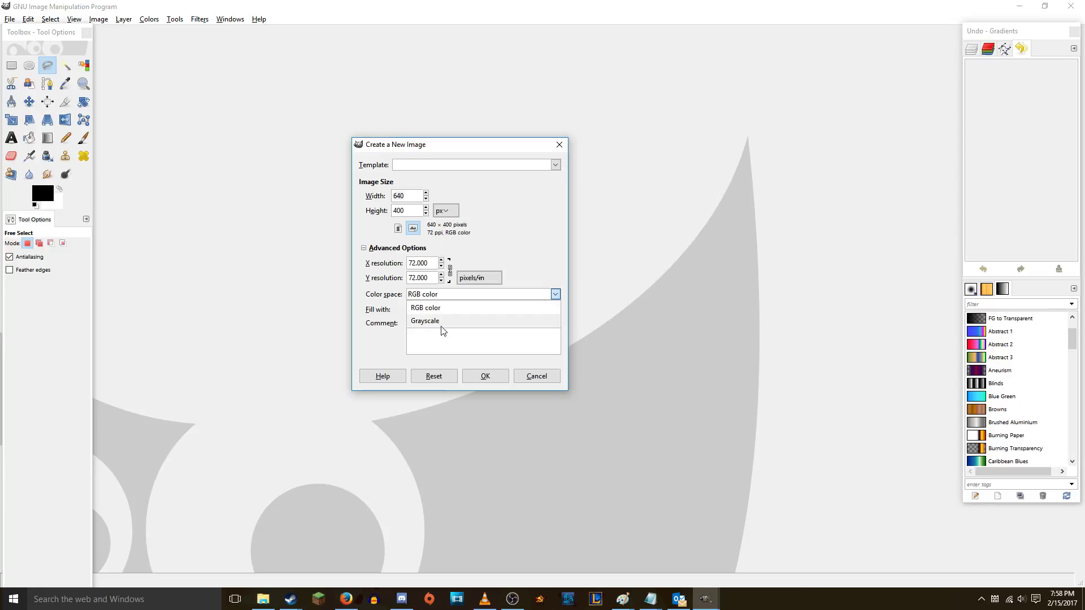
{"action": "left_click", "coordinate": [453, 295]}
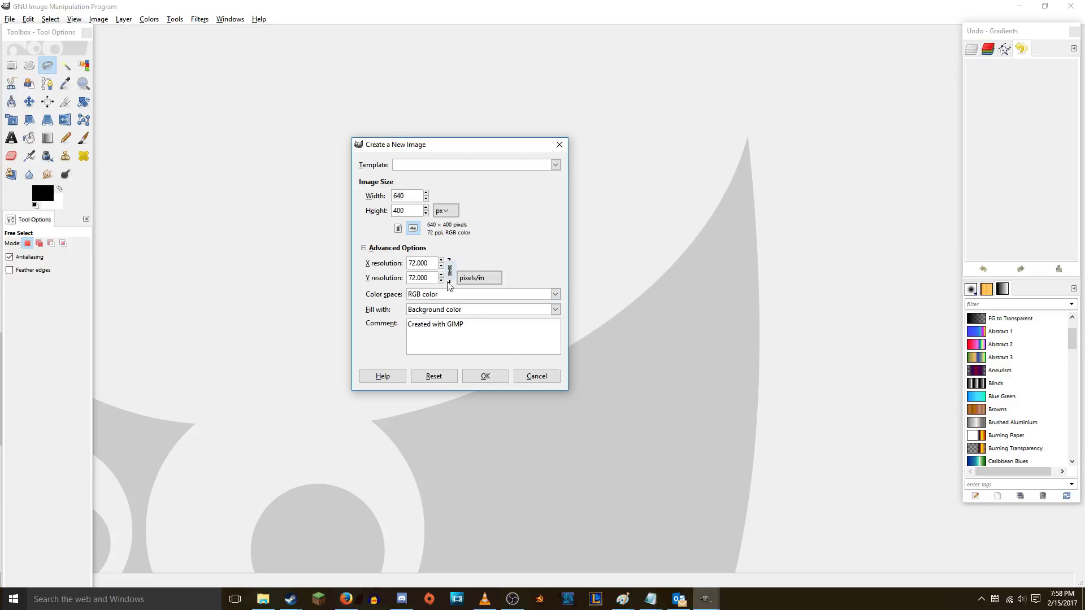
{"action": "left_click", "coordinate": [365, 248]}
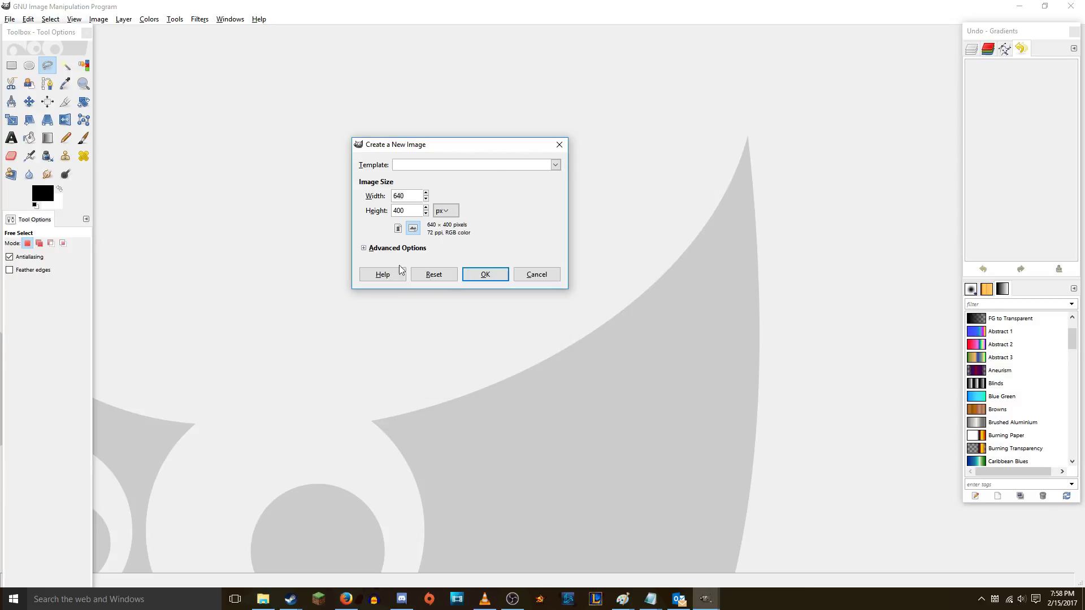
{"action": "left_click", "coordinate": [484, 274]}
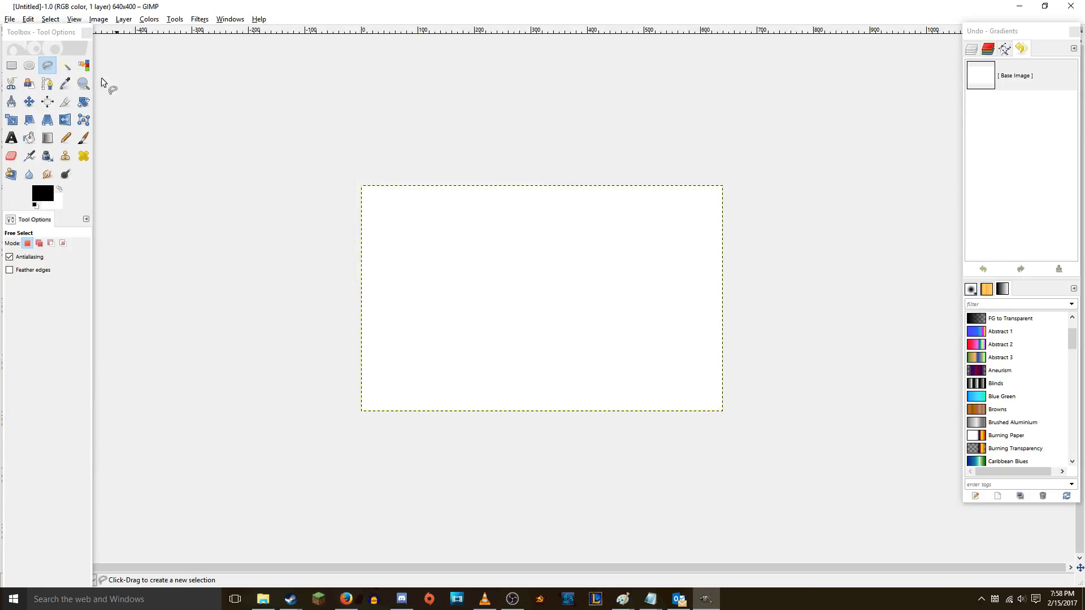
- Choose the Paintbrush and add a transparent 640 × 400 px layer above the Background layer
{"action": "left_click", "coordinate": [85, 139]}
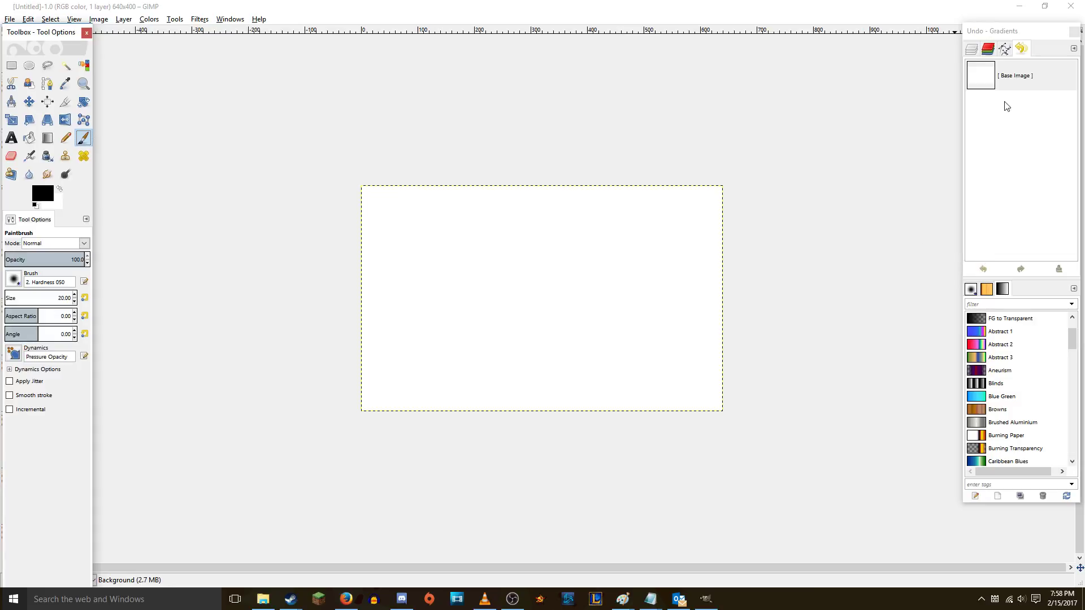
{"action": "left_click", "coordinate": [1000, 35]}
{"action": "left_click", "coordinate": [969, 52]}
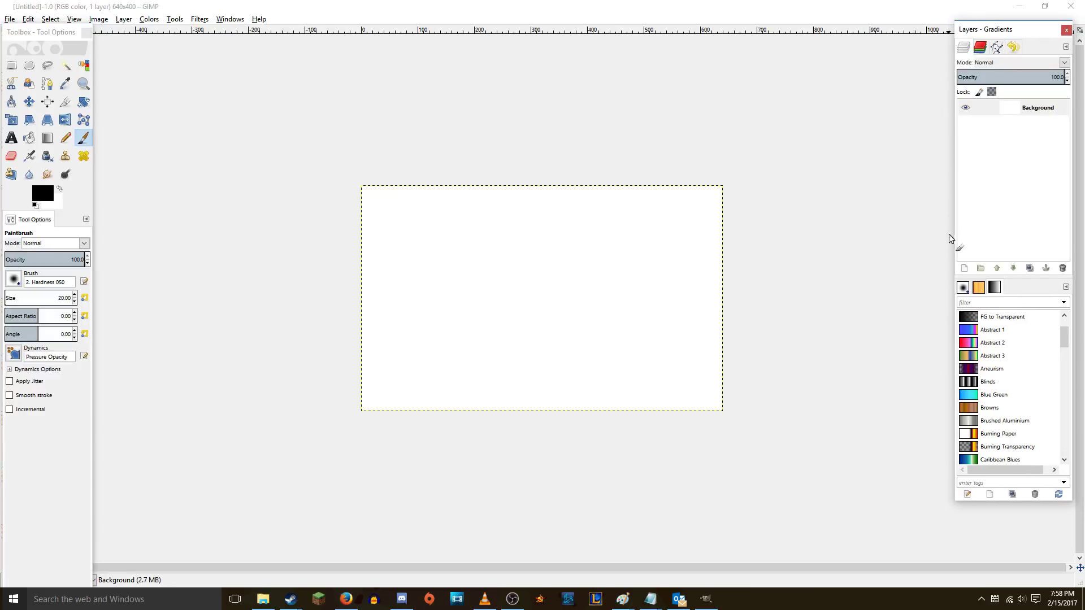
{"action": "left_click", "coordinate": [966, 269]}
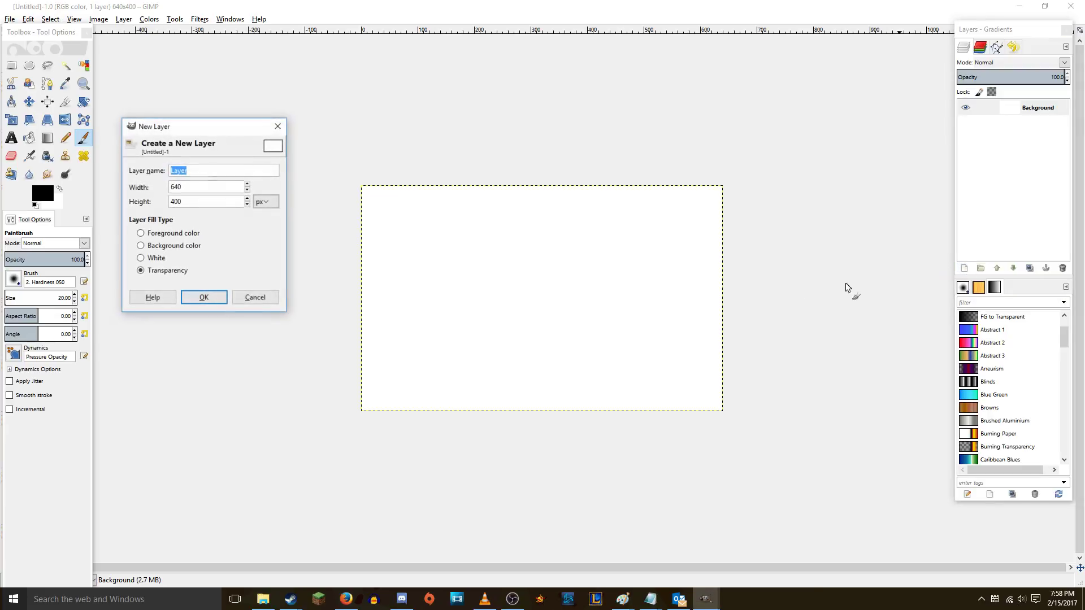
{"action": "left_click", "coordinate": [203, 295]}
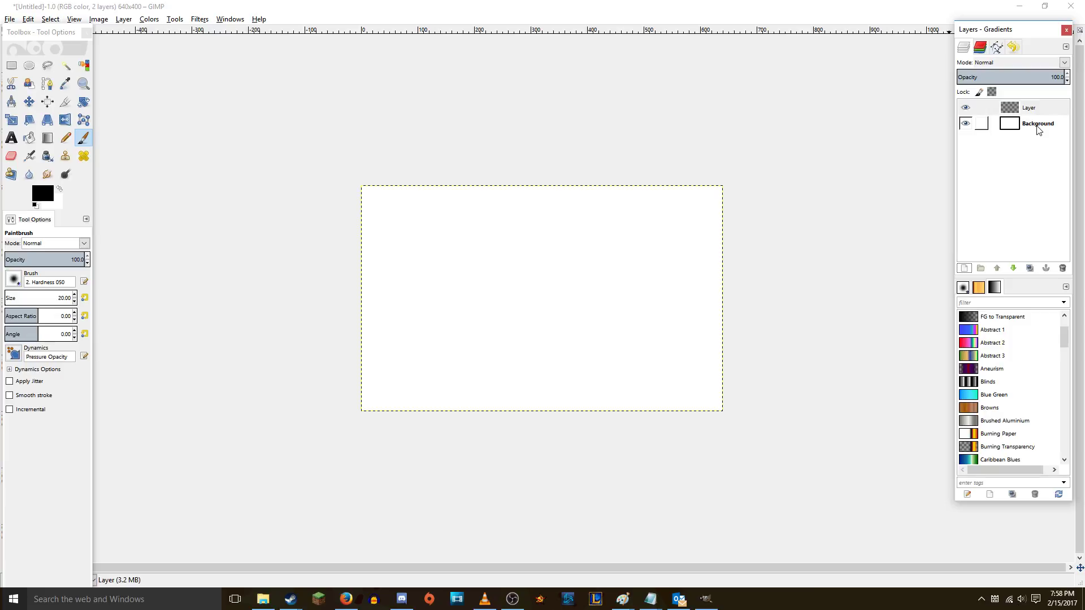
- Try painting a black oval outline on the new layer, undo it, and paint one on the Background layer instead
{"action": "mouse_move", "coordinate": [491, 233]}
{"action": "left_mouse_down"}
{"action": "mouse_move", "coordinate": [476, 263]}
{"action": "mouse_move", "coordinate": [494, 301]}
{"action": "mouse_move", "coordinate": [526, 297]}
{"action": "mouse_move", "coordinate": [550, 251]}
{"action": "mouse_move", "coordinate": [531, 227]}
{"action": "mouse_move", "coordinate": [490, 233]}
{"action": "left_mouse_up"}
{"action": "left_click", "coordinate": [1028, 107]}
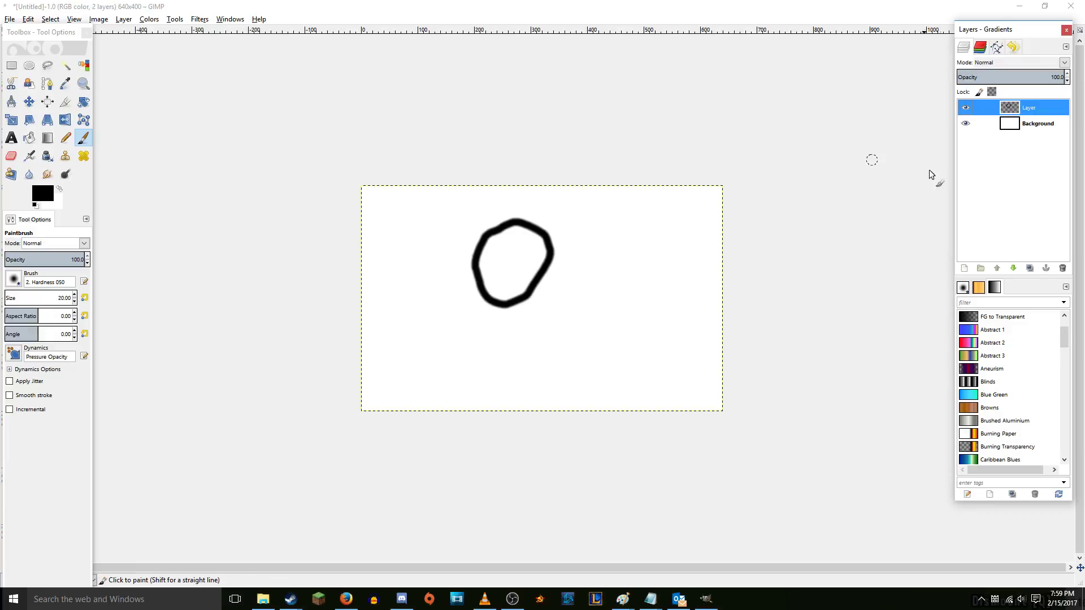
{"action": "key", "text": "ctrl+z"}
{"action": "left_click", "coordinate": [1029, 125]}
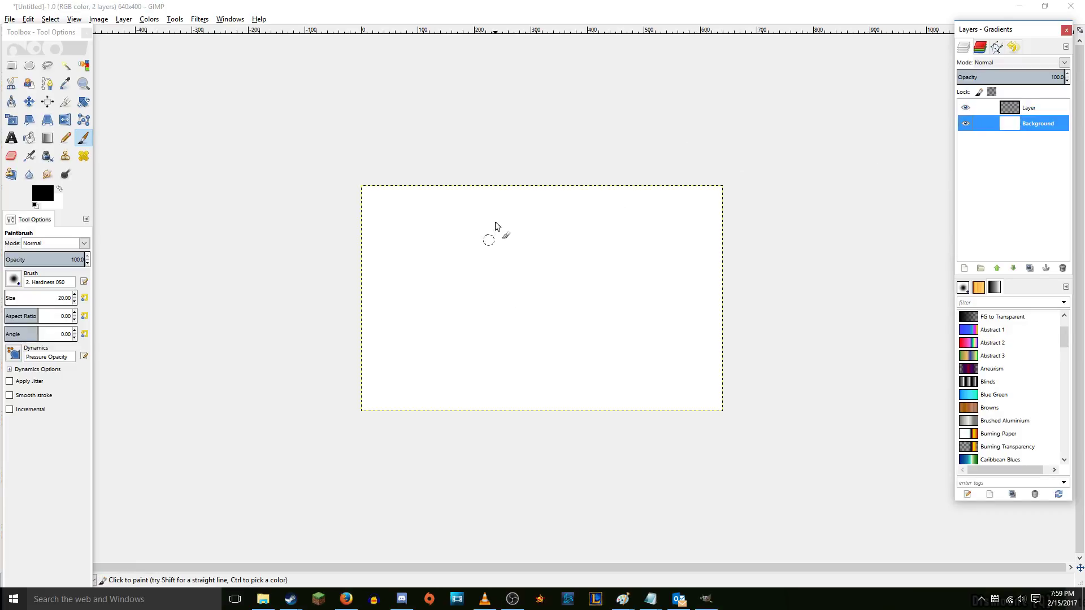
{"action": "mouse_move", "coordinate": [494, 225]}
{"action": "left_mouse_down"}
{"action": "mouse_move", "coordinate": [471, 269]}
{"action": "mouse_move", "coordinate": [497, 294]}
{"action": "mouse_move", "coordinate": [529, 264]}
{"action": "mouse_move", "coordinate": [520, 225]}
{"action": "mouse_move", "coordinate": [483, 223]}
{"action": "left_mouse_up"}
- Set the foreground color to a light tan, dbbca1
{"action": "left_click", "coordinate": [43, 193]}
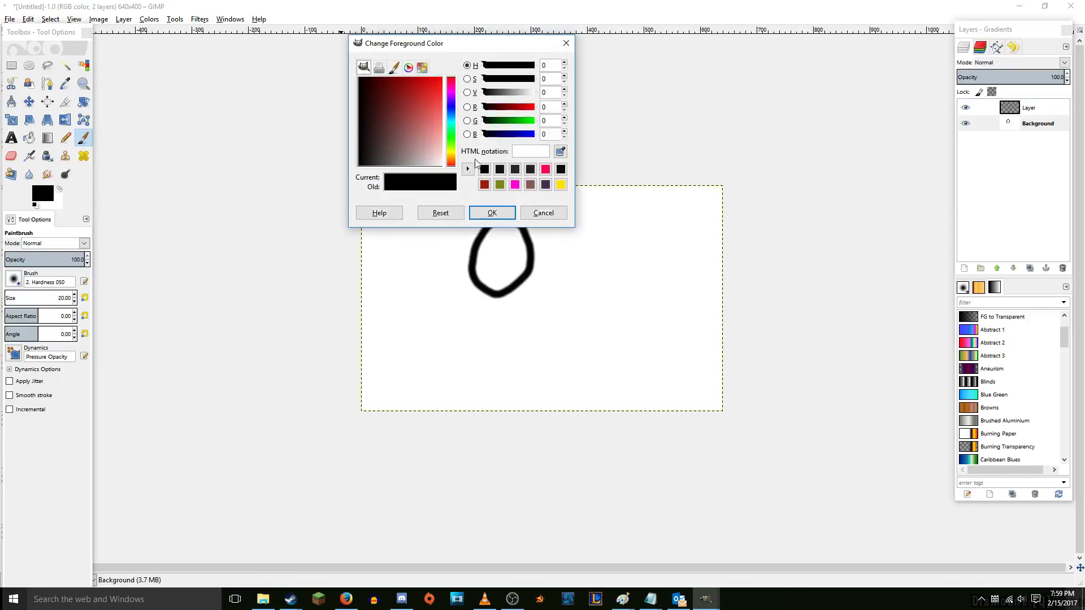
{"action": "left_click", "coordinate": [451, 160]}
{"action": "left_click_drag", "start_coordinate": [425, 157], "coordinate": [433, 147]}
{"action": "left_click", "coordinate": [492, 213]}
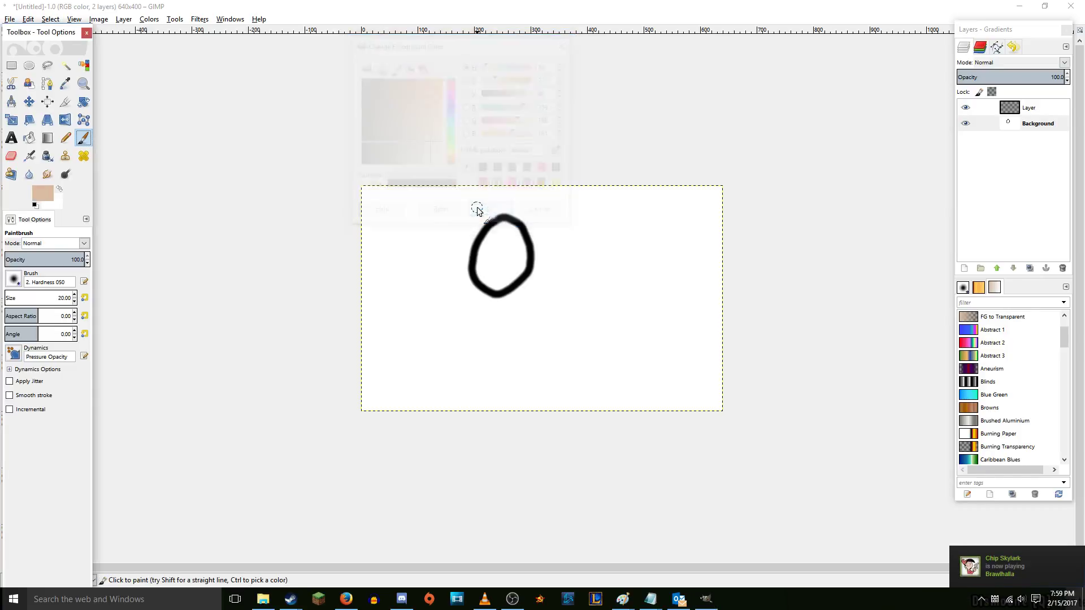
- Try filling the oval with tan strokes on the Background layer, and undo both the fill and the outline
{"action": "mouse_move", "coordinate": [487, 274]}
{"action": "left_mouse_down"}
{"action": "mouse_move", "coordinate": [505, 285]}
{"action": "mouse_move", "coordinate": [467, 305]}
{"action": "mouse_move", "coordinate": [267, 208]}
{"action": "mouse_move", "coordinate": [396, 362]}
{"action": "mouse_move", "coordinate": [528, 254]}
{"action": "left_mouse_up"}
{"action": "key", "text": "ctrl+z"}
{"action": "key", "text": "ctrl+z"}
- Set the foreground color back to black and paint an oval outline on the transparent layer, left of the canvas center
{"action": "left_click", "coordinate": [1037, 109]}
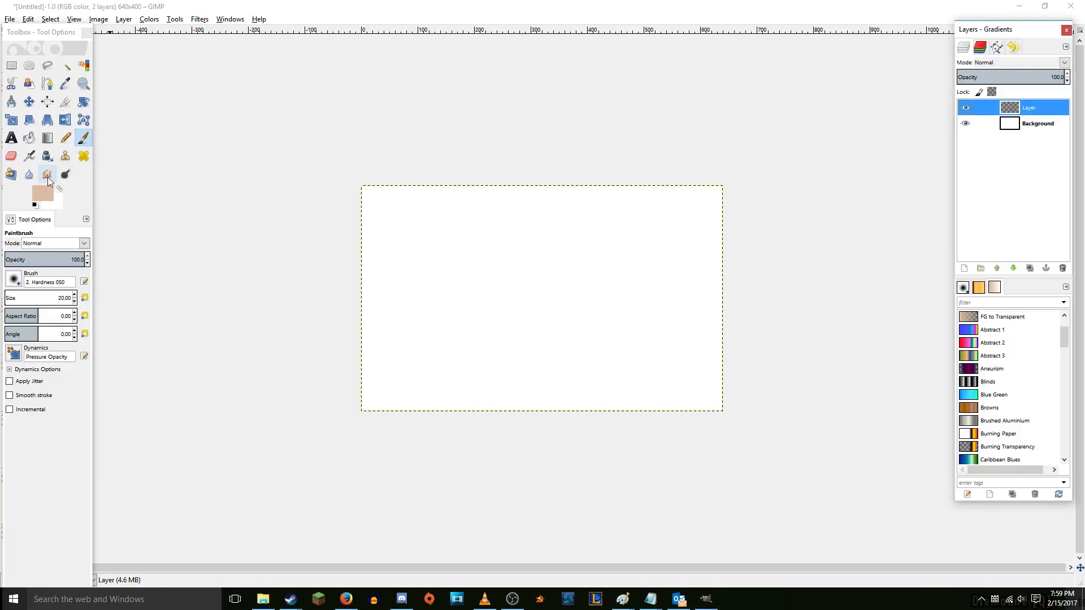
{"action": "left_click", "coordinate": [43, 190]}
{"action": "left_click", "coordinate": [510, 172]}
{"action": "left_click", "coordinate": [491, 213]}
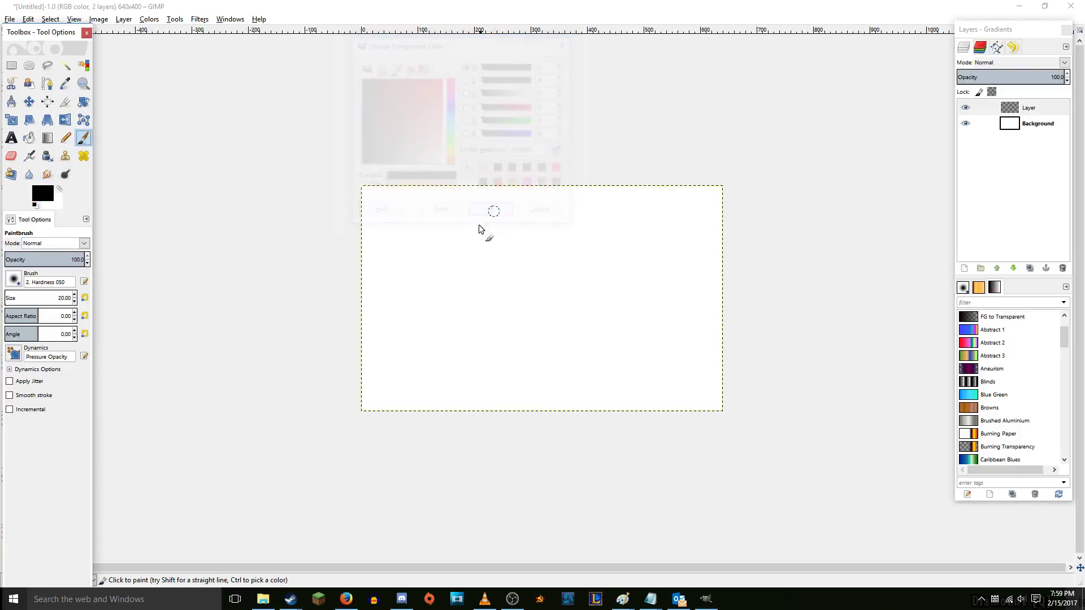
{"action": "mouse_move", "coordinate": [505, 232]}
{"action": "left_mouse_down"}
{"action": "mouse_move", "coordinate": [484, 251]}
{"action": "mouse_move", "coordinate": [487, 313]}
{"action": "mouse_move", "coordinate": [518, 318]}
{"action": "mouse_move", "coordinate": [557, 281]}
{"action": "mouse_move", "coordinate": [540, 238]}
{"action": "mouse_move", "coordinate": [497, 233]}
{"action": "left_mouse_up"}
- Add a second transparent layer directly above the Background layer, beneath the outline layer
{"action": "left_click", "coordinate": [1038, 125]}
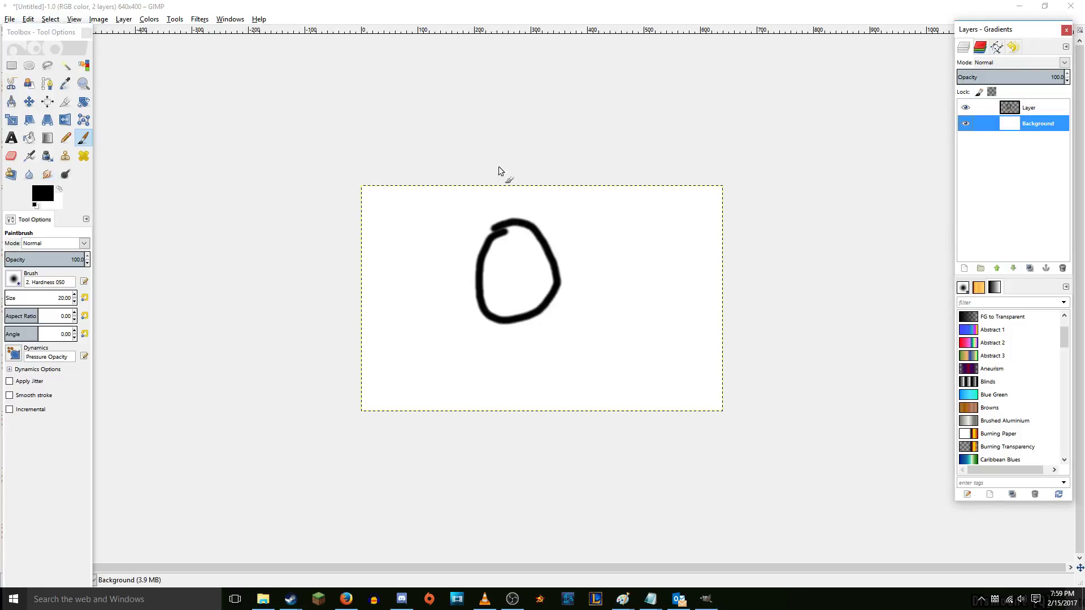
{"action": "left_click", "coordinate": [964, 268]}
{"action": "left_click", "coordinate": [100, 192]}
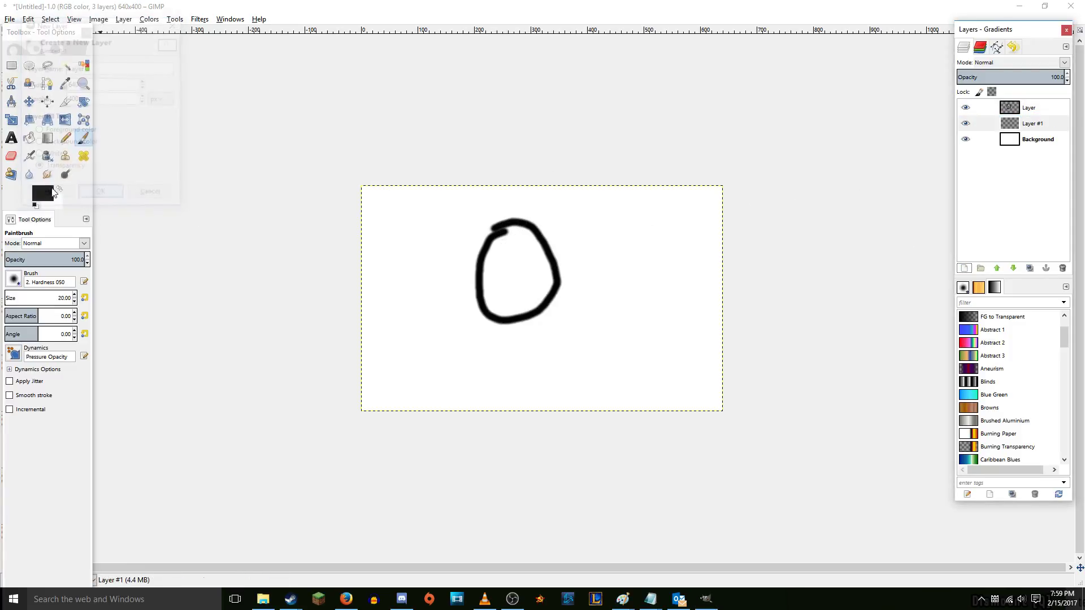
- Set the foreground color to tan dbbca1 and paint broad diagonal strokes across the oval on the new middle layer
{"action": "left_click", "coordinate": [44, 192]}
{"action": "left_click", "coordinate": [500, 169]}
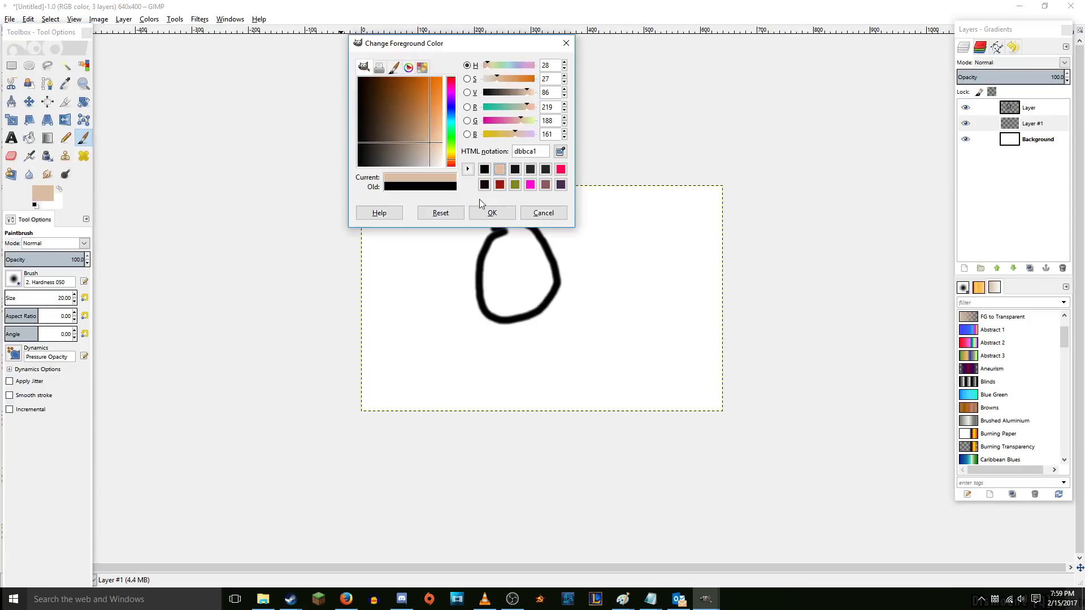
{"action": "left_click", "coordinate": [492, 213]}
{"action": "mouse_move", "coordinate": [525, 240]}
{"action": "left_mouse_down"}
{"action": "mouse_move", "coordinate": [485, 255]}
{"action": "mouse_move", "coordinate": [551, 246]}
{"action": "mouse_move", "coordinate": [458, 305]}
{"action": "left_mouse_up"}
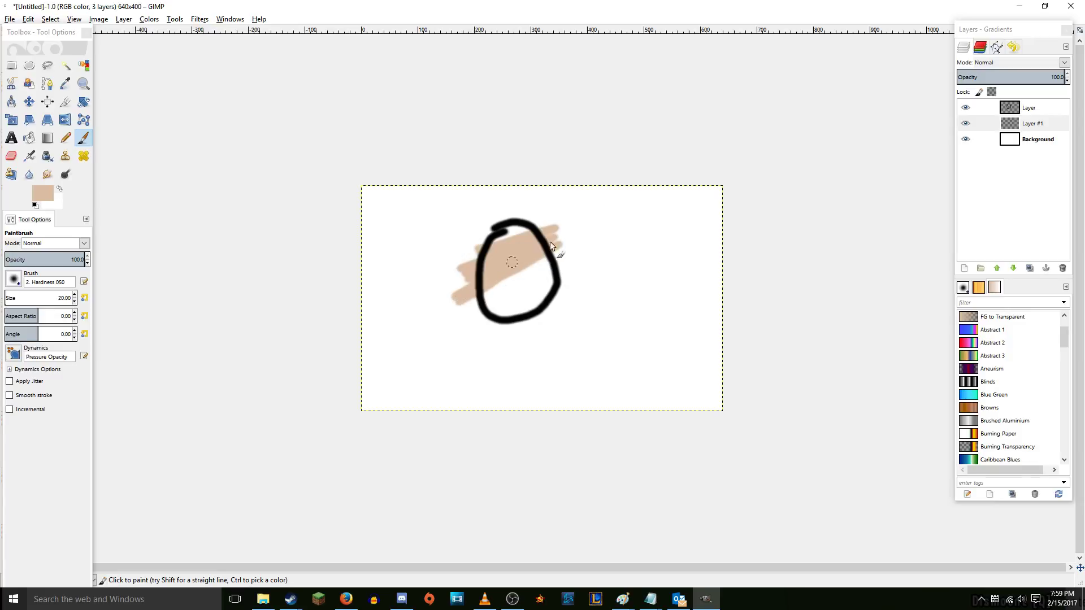
{"action": "mouse_move", "coordinate": [521, 269]}
{"action": "left_mouse_down"}
{"action": "mouse_move", "coordinate": [491, 283]}
{"action": "mouse_move", "coordinate": [459, 324]}
{"action": "left_mouse_up"}
- Erase some tan paint outside the oval's left side, and undo everything back to the blank canvas with one transparent layer
{"action": "left_click", "coordinate": [10, 156]}
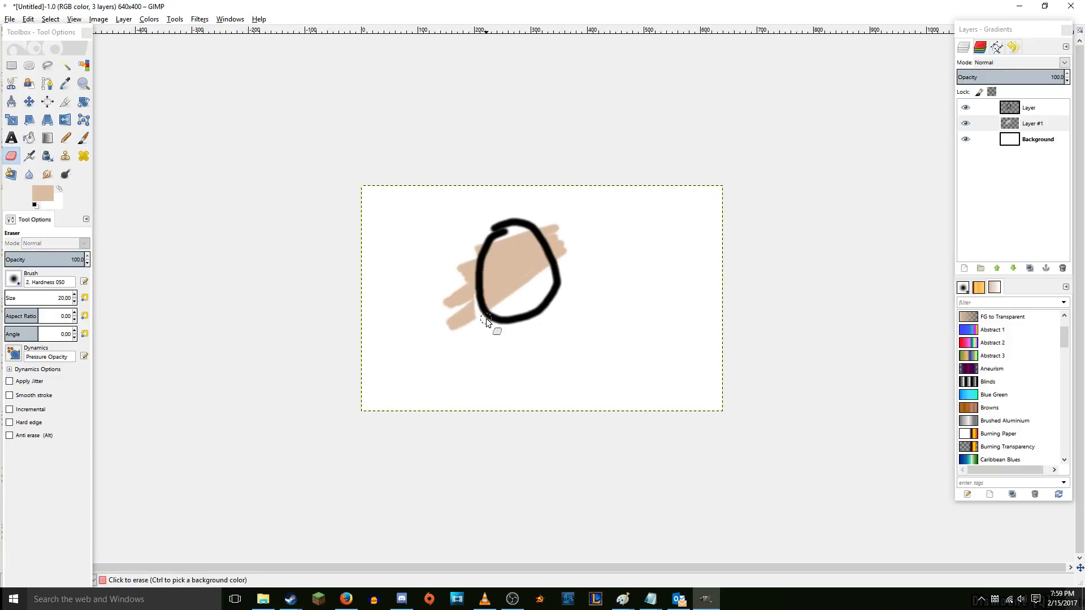
{"action": "mouse_move", "coordinate": [474, 276]}
{"action": "left_mouse_down"}
{"action": "mouse_move", "coordinate": [462, 242]}
{"action": "mouse_move", "coordinate": [462, 349]}
{"action": "mouse_move", "coordinate": [476, 329]}
{"action": "mouse_move", "coordinate": [461, 281]}
{"action": "mouse_move", "coordinate": [452, 355]}
{"action": "left_mouse_up"}
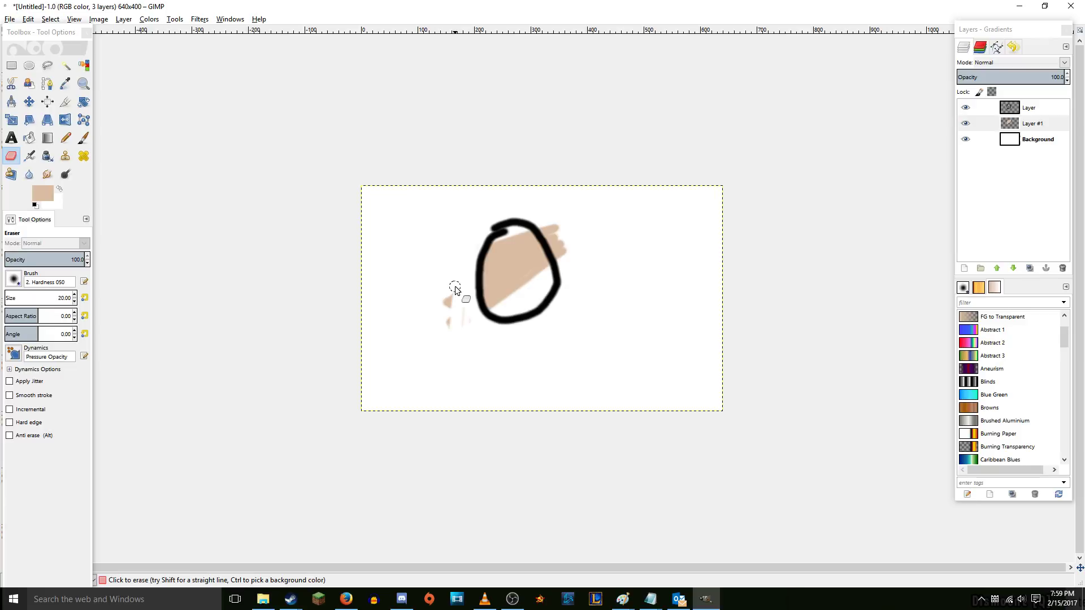
{"action": "key", "text": "ctrl+z"}
{"action": "key", "text": "ctrl+z"}
{"action": "key", "text": "ctrl+z"}
{"action": "key", "text": "ctrl+z"}
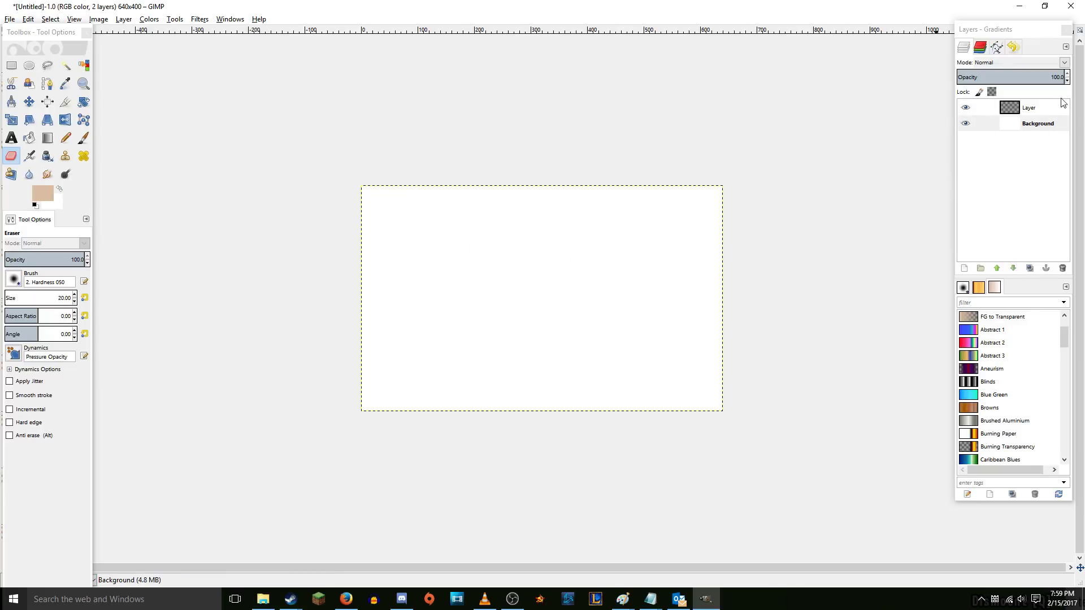
- Activate the transparent layer, choose the Paintbrush and set the foreground color to dark red 9f1a0c
{"action": "left_click", "coordinate": [1030, 108]}
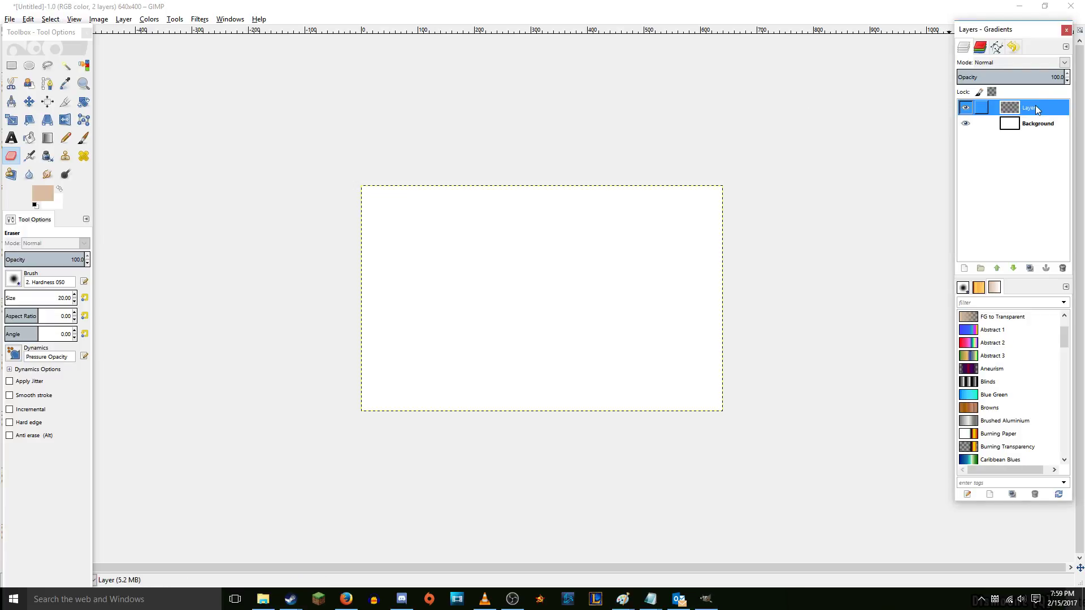
{"action": "left_click", "coordinate": [83, 138]}
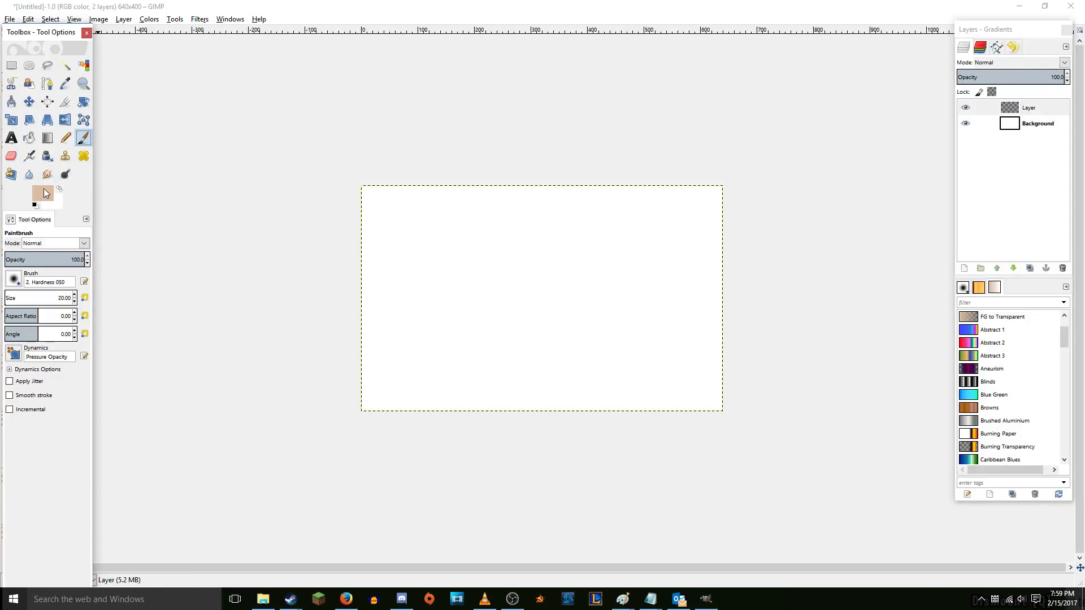
{"action": "left_click", "coordinate": [43, 191]}
{"action": "left_click", "coordinate": [500, 184]}
{"action": "left_click", "coordinate": [493, 212]}
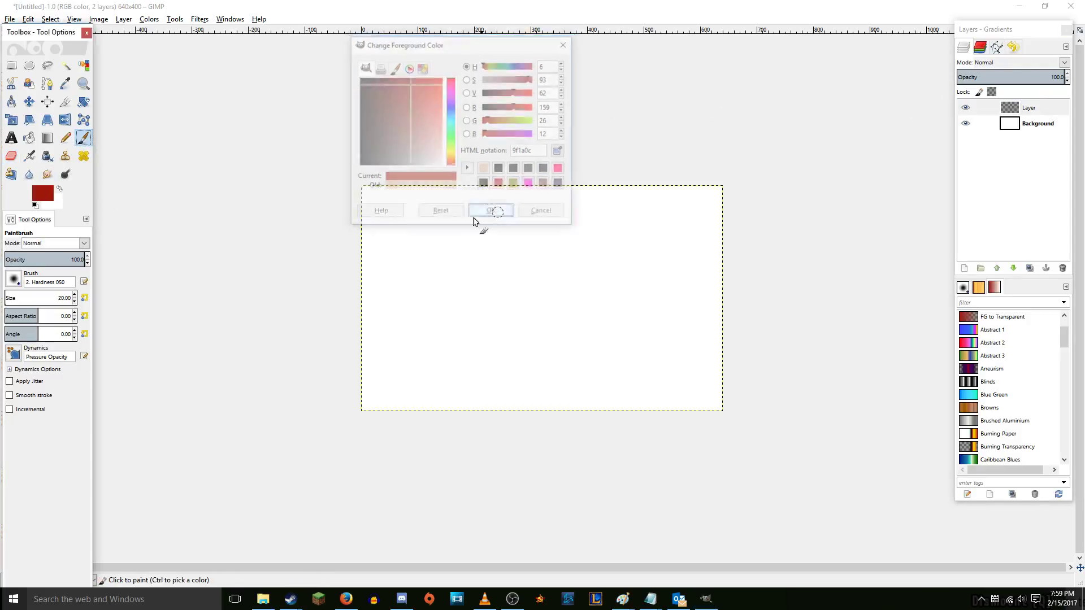
- Paint a large filled round shape near the canvas's left edge with the Pencil at size 98.91
{"action": "left_click", "coordinate": [66, 138]}
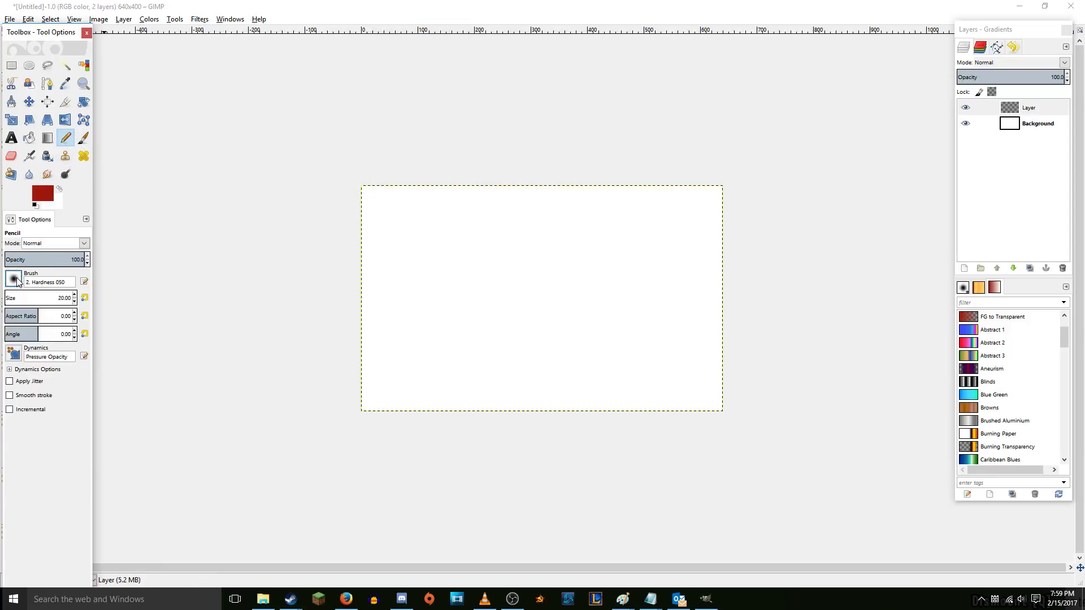
{"action": "left_click_drag", "start_coordinate": [33, 305], "coordinate": [48, 304]}
{"action": "mouse_move", "coordinate": [415, 295]}
{"action": "left_mouse_down"}
{"action": "mouse_move", "coordinate": [412, 254]}
{"action": "mouse_move", "coordinate": [387, 277]}
{"action": "left_mouse_up"}
- Paint a second large filled round shape on the right half of the canvas with the Paintbrush
{"action": "left_click", "coordinate": [84, 138]}
{"action": "left_click", "coordinate": [638, 332]}
{"action": "left_click_drag", "start_coordinate": [634, 337], "coordinate": [664, 276]}
{"action": "mouse_move", "coordinate": [655, 277]}
{"action": "left_mouse_down"}
{"action": "mouse_move", "coordinate": [648, 299]}
{"action": "mouse_move", "coordinate": [626, 272]}
{"action": "left_mouse_up"}
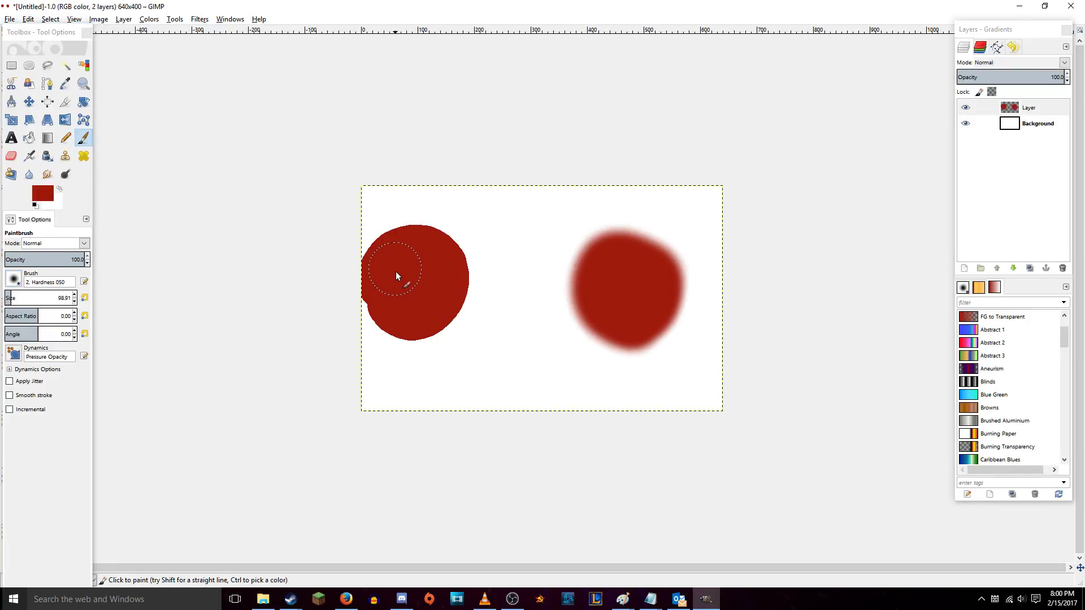
- Examine the pencil shape's lower-right edge up close and compare it with the edge of the paintbrush shape
{"action": "key", "text": "n"}
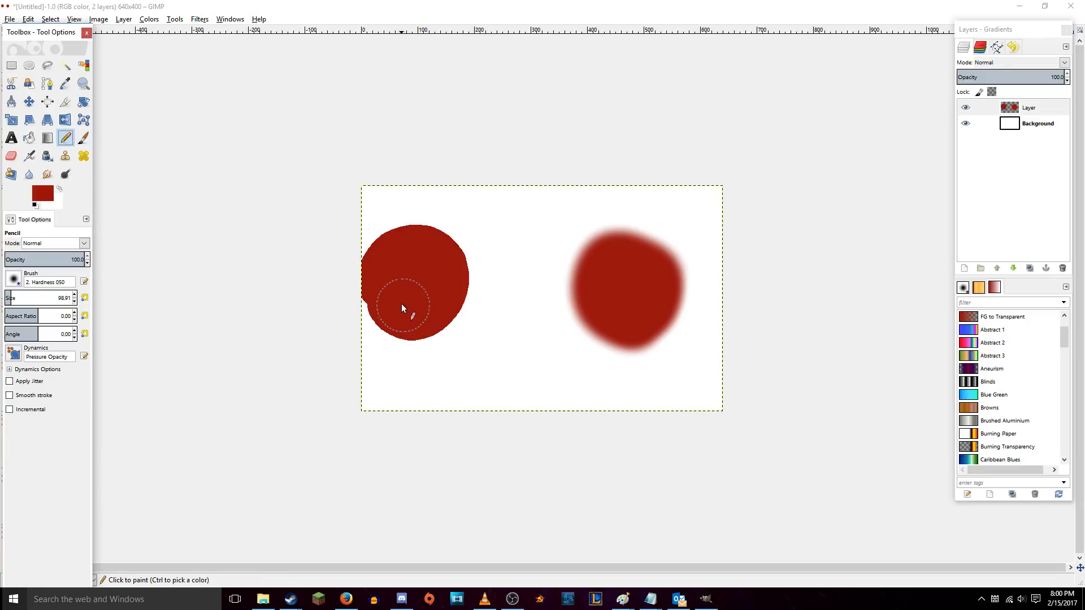
{"action": "left_click", "coordinate": [84, 139]}
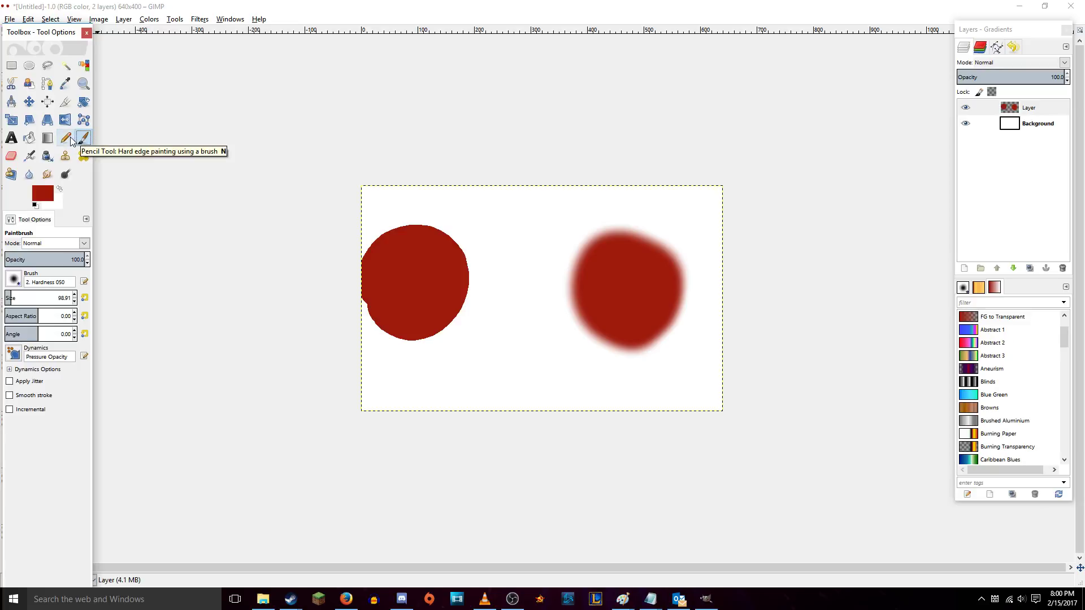
{"action": "key", "text": "z"}
{"action": "left_click", "coordinate": [456, 318]}
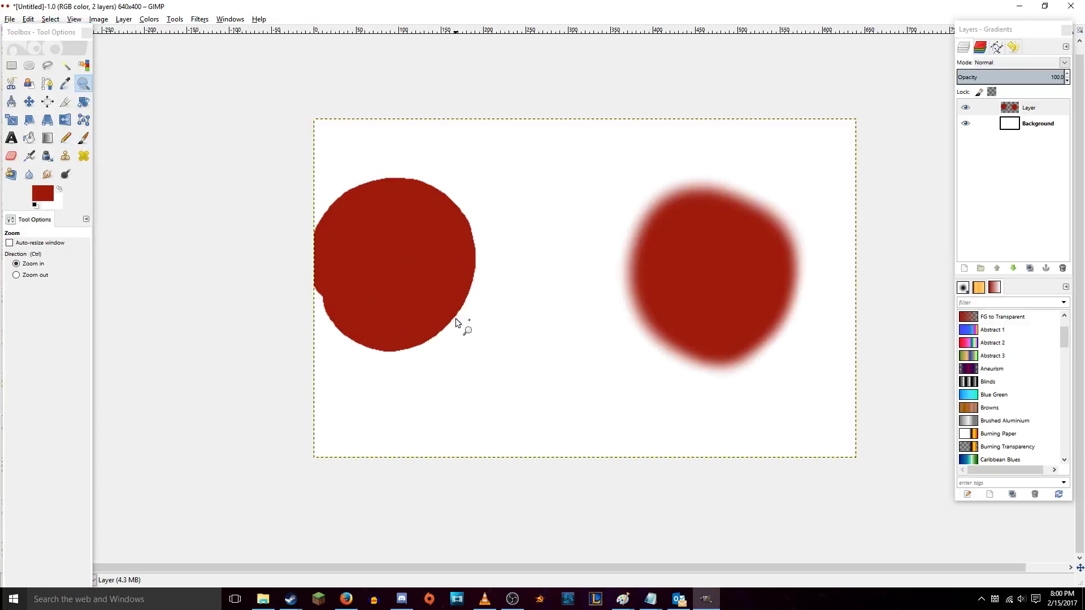
{"action": "left_click", "coordinate": [456, 318]}
{"action": "left_click", "coordinate": [455, 318]}
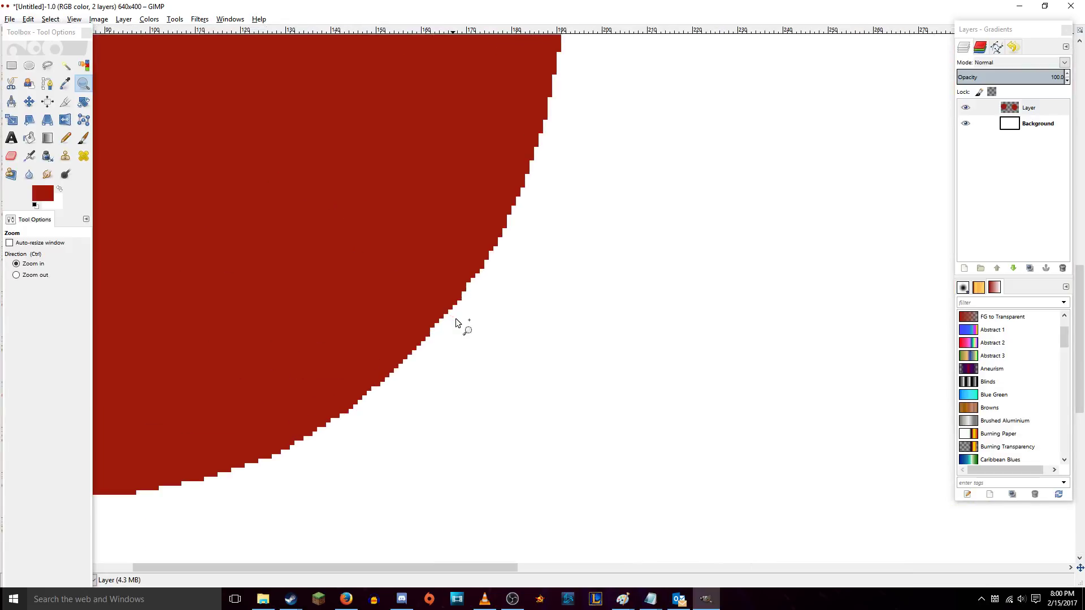
{"action": "left_click", "coordinate": [27, 275]}
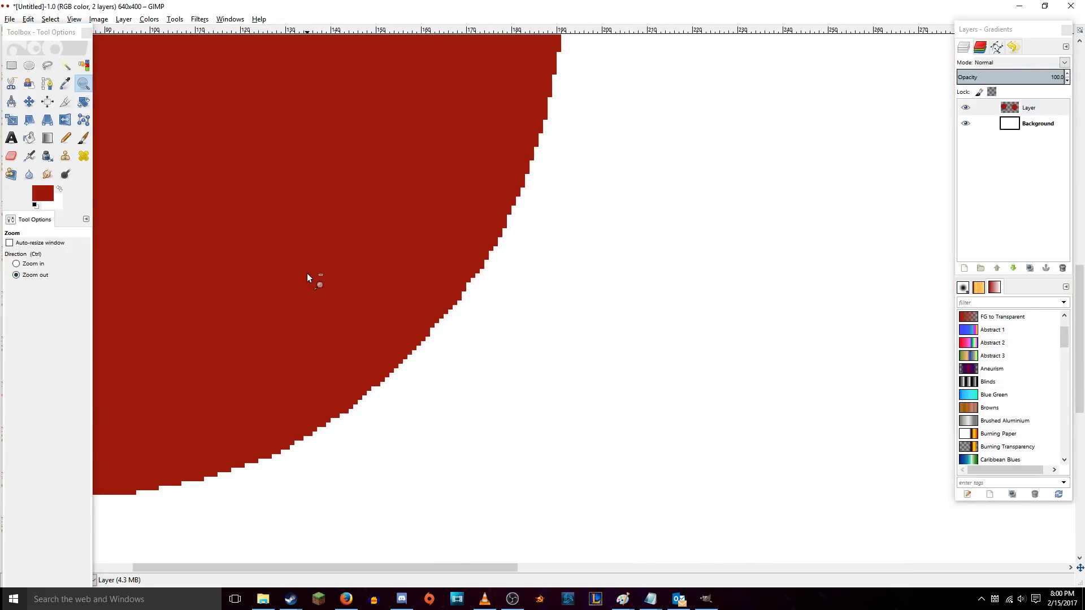
{"action": "left_click", "coordinate": [307, 273]}
{"action": "left_click", "coordinate": [307, 273]}
{"action": "left_click", "coordinate": [307, 273]}
{"action": "left_click_drag", "start_coordinate": [759, 232], "coordinate": [430, 332]}
{"action": "left_click_drag", "start_coordinate": [349, 331], "coordinate": [605, 291]}
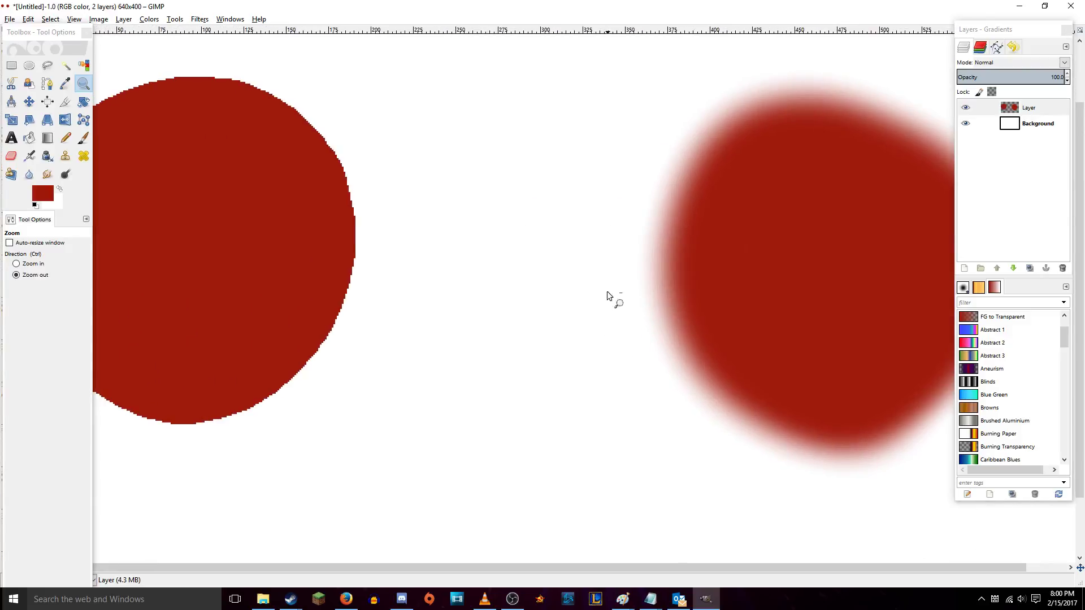
- Inspect the pencil shape's right edge again at pixel level, and return to an overview of both shapes
{"action": "left_click", "coordinate": [31, 264]}
{"action": "left_click", "coordinate": [318, 328]}
{"action": "left_click", "coordinate": [318, 328]}
{"action": "left_click", "coordinate": [319, 328]}
{"action": "left_click", "coordinate": [318, 328]}
{"action": "left_click", "coordinate": [319, 327]}
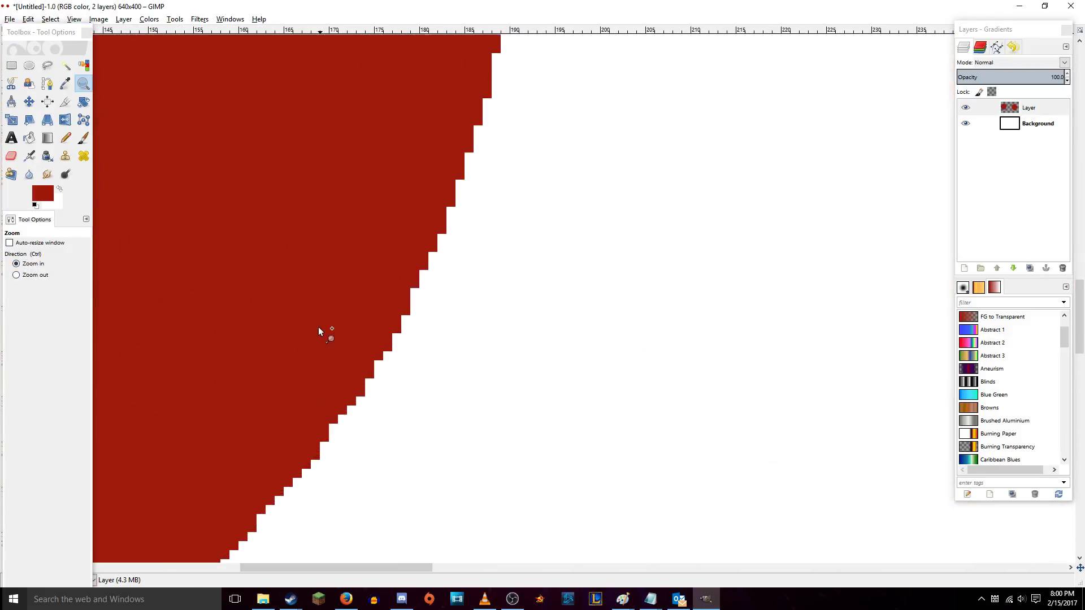
{"action": "left_click", "coordinate": [35, 275]}
{"action": "left_click", "coordinate": [426, 303]}
{"action": "left_click", "coordinate": [426, 303]}
{"action": "left_click", "coordinate": [426, 303]}
{"action": "left_click", "coordinate": [427, 303]}
{"action": "left_click", "coordinate": [426, 303]}
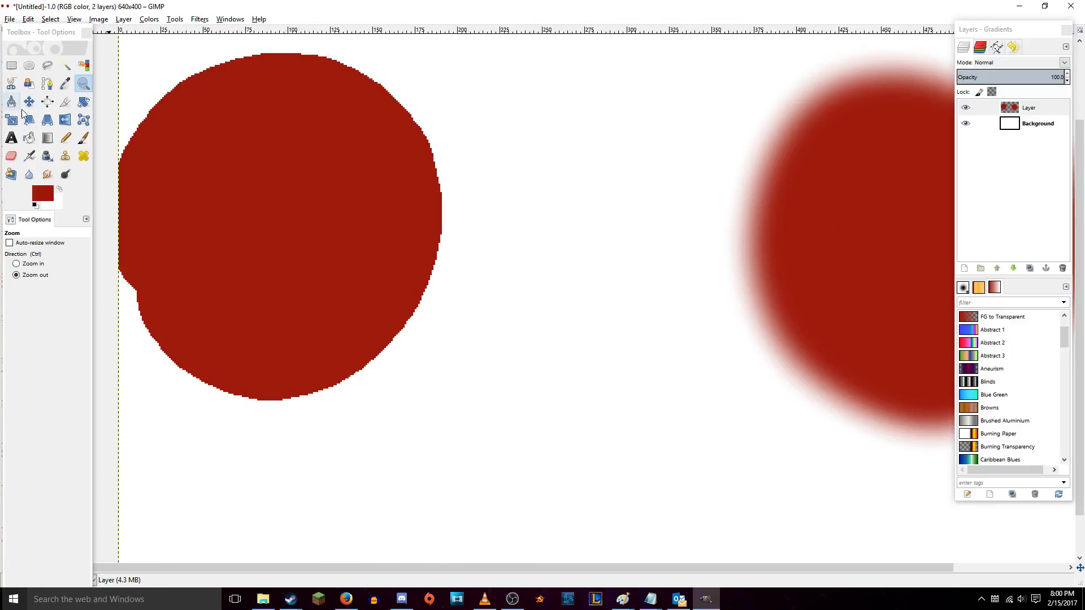
- Try a Pencil stroke at opacity 62 beside the left shape, undo it, and restore the opacity to 100
{"action": "left_click", "coordinate": [67, 138]}
{"action": "left_click", "coordinate": [54, 259]}
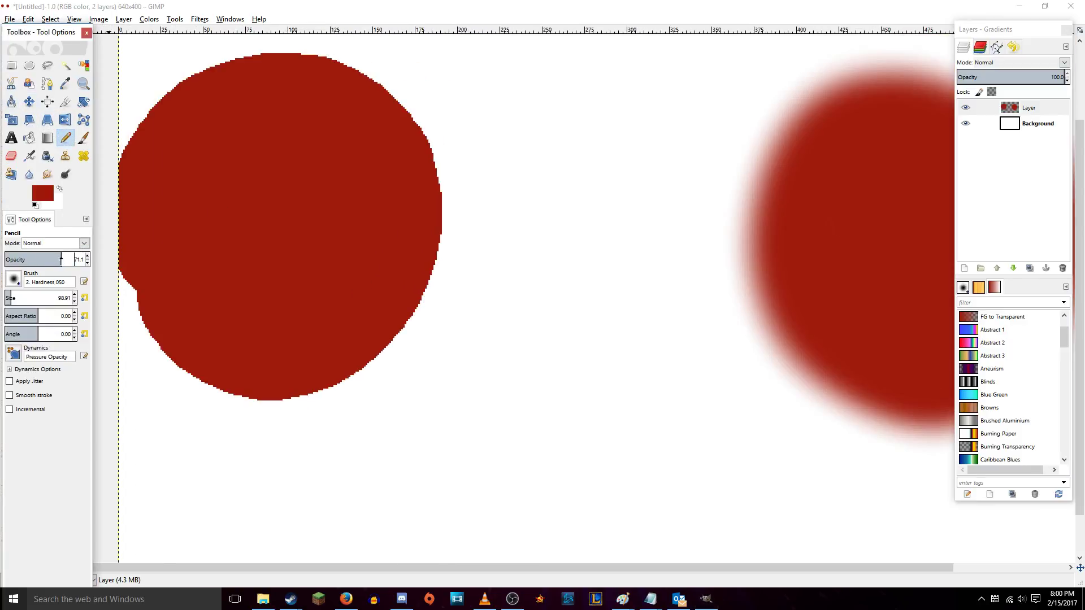
{"action": "mouse_move", "coordinate": [477, 317]}
{"action": "left_mouse_down"}
{"action": "mouse_move", "coordinate": [437, 386]}
{"action": "mouse_move", "coordinate": [490, 321]}
{"action": "mouse_move", "coordinate": [442, 330]}
{"action": "left_mouse_up"}
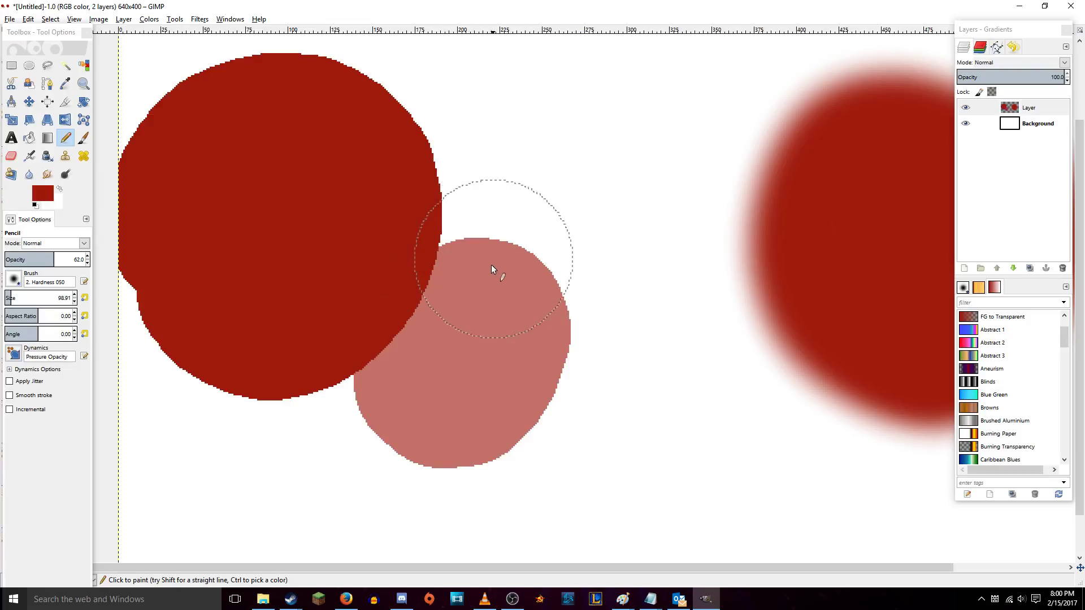
{"action": "key", "text": "ctrl+z"}
{"action": "left_click_drag", "start_coordinate": [60, 258], "coordinate": [542, 223]}
- Examine the paintbrush shape's edge against the pencil shape's, with the Paintbrush chosen
{"action": "left_click_drag", "start_coordinate": [636, 238], "coordinate": [197, 237]}
{"action": "scroll", "coordinate": [355, 236], "scroll_direction": "up", "scroll_amount": 1}
{"action": "scroll", "coordinate": [357, 239], "scroll_direction": "down", "scroll_amount": 1}
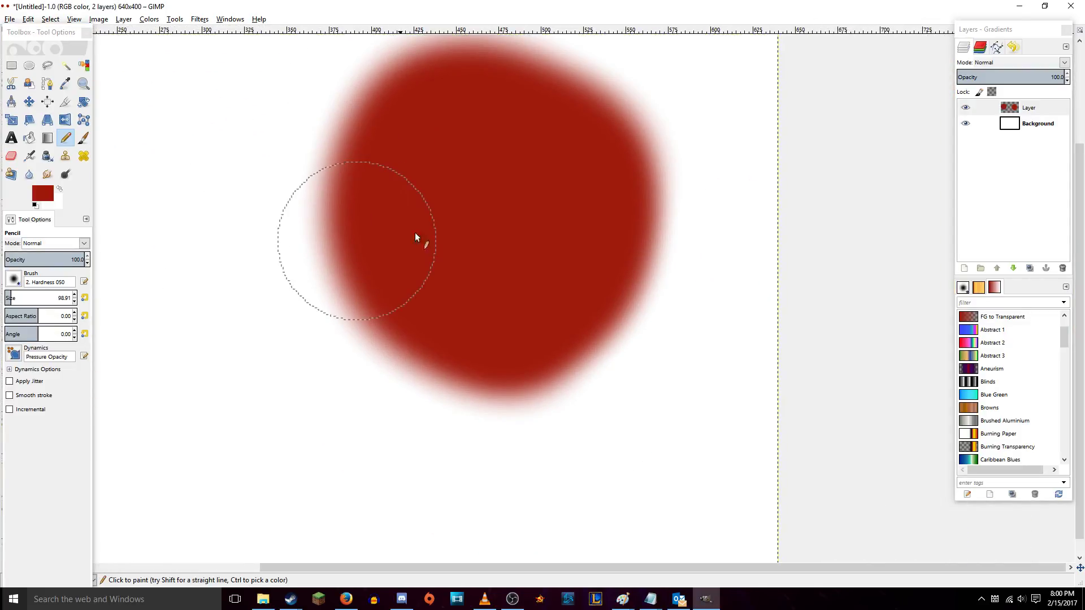
{"action": "left_click", "coordinate": [83, 137]}
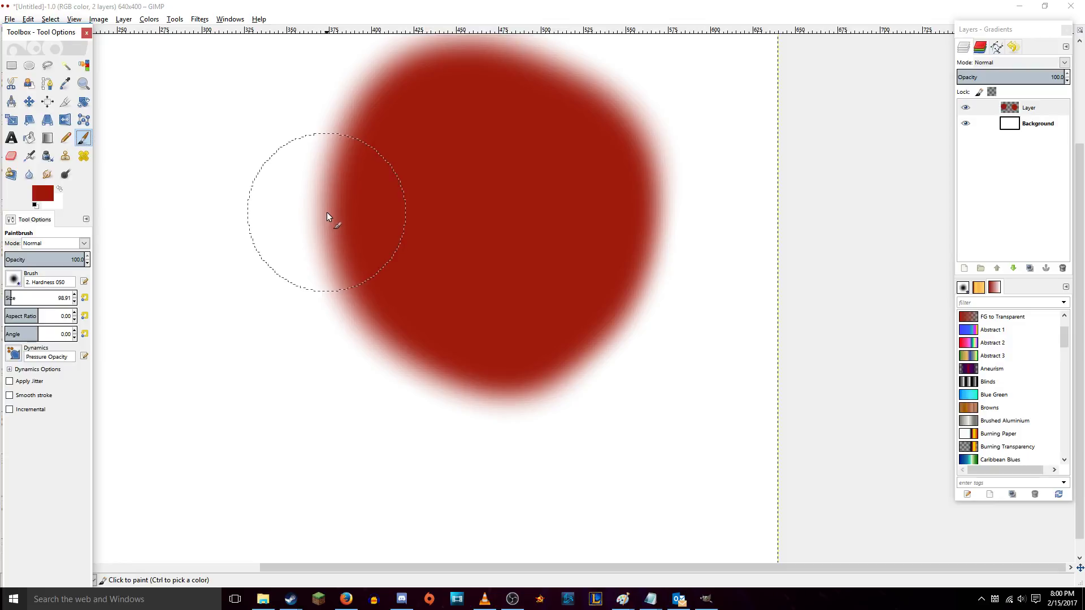
{"action": "left_click_drag", "start_coordinate": [311, 189], "coordinate": [469, 202]}
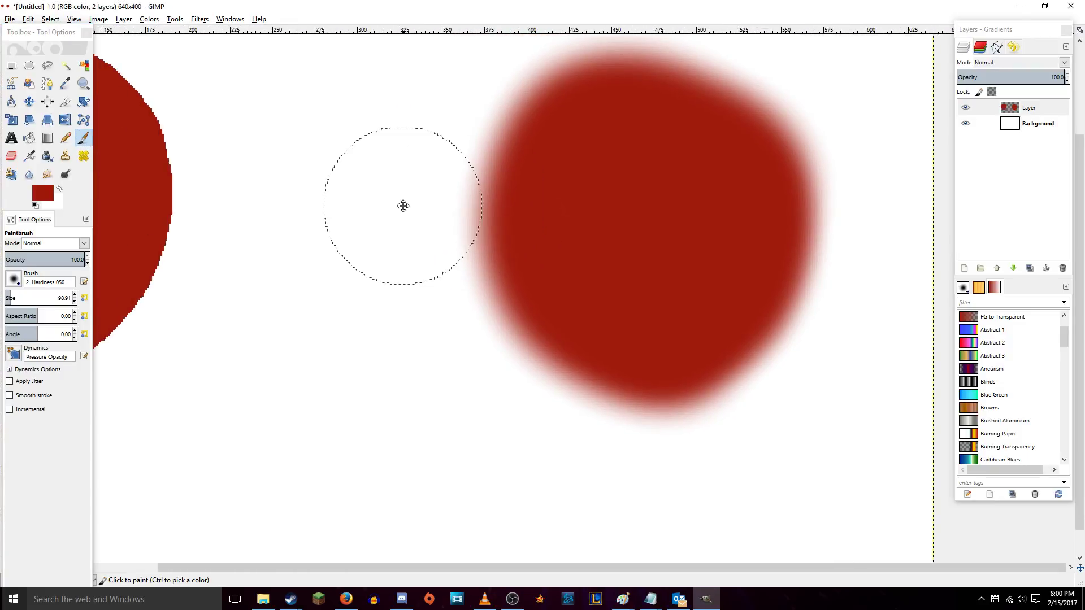
{"action": "left_click_drag", "start_coordinate": [401, 205], "coordinate": [439, 243]}
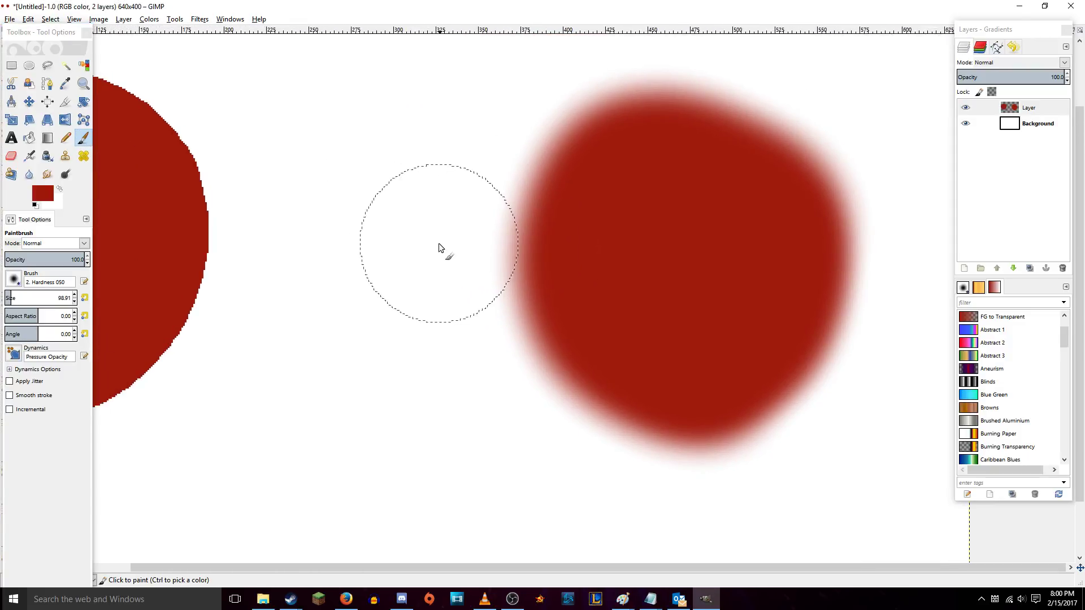
- Use Fuzzy Select to select the transparent area around both shapes, and replace that selection with the left shape
{"action": "left_click", "coordinate": [70, 67]}
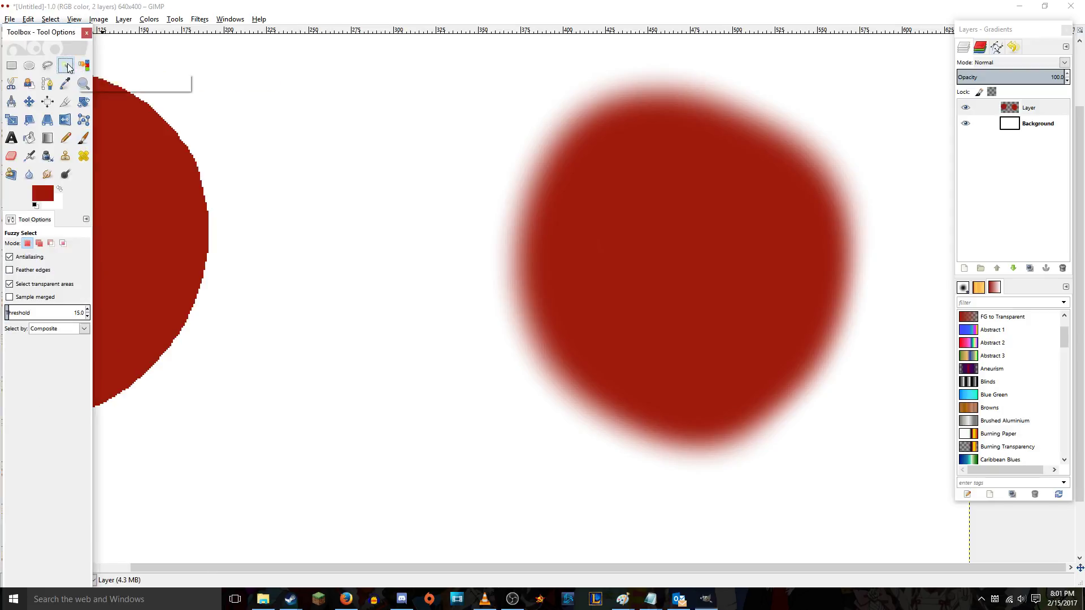
{"action": "left_click", "coordinate": [267, 204]}
{"action": "scroll", "coordinate": [347, 176], "scroll_direction": "left", "scroll_amount": 3}
{"action": "scroll", "coordinate": [347, 176], "scroll_direction": "left", "scroll_amount": 5}
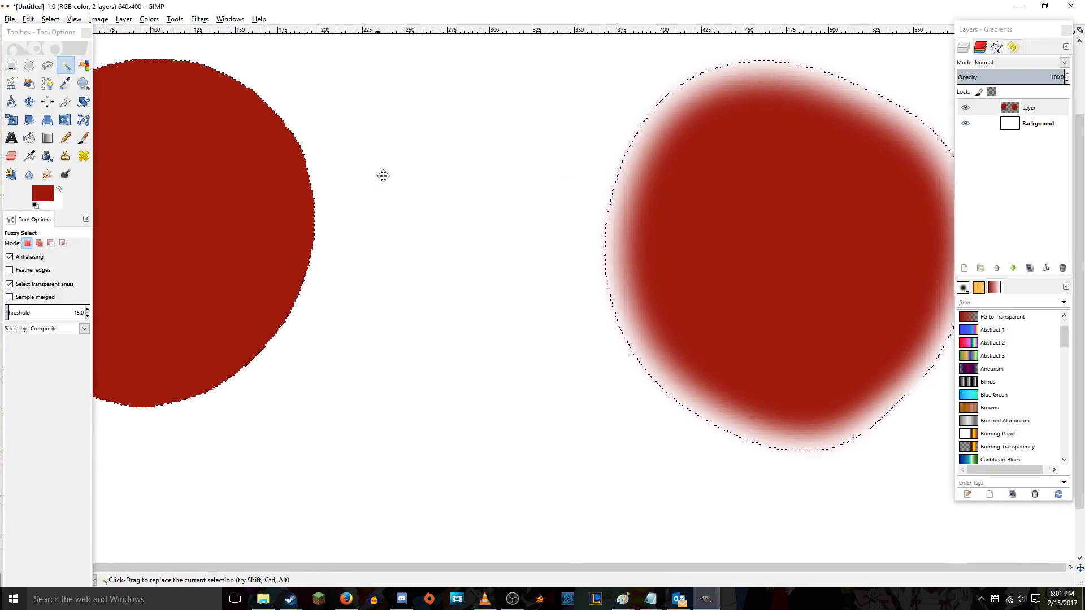
{"action": "left_click_drag", "start_coordinate": [312, 203], "coordinate": [312, 204]}
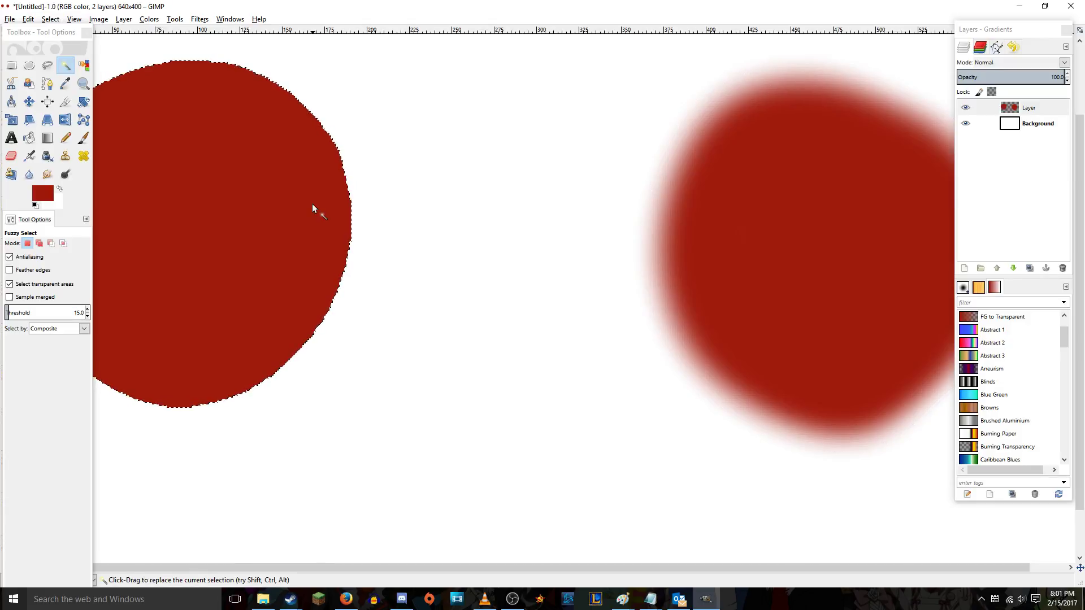
{"action": "scroll", "coordinate": [400, 213], "scroll_direction": "left", "scroll_amount": 8}
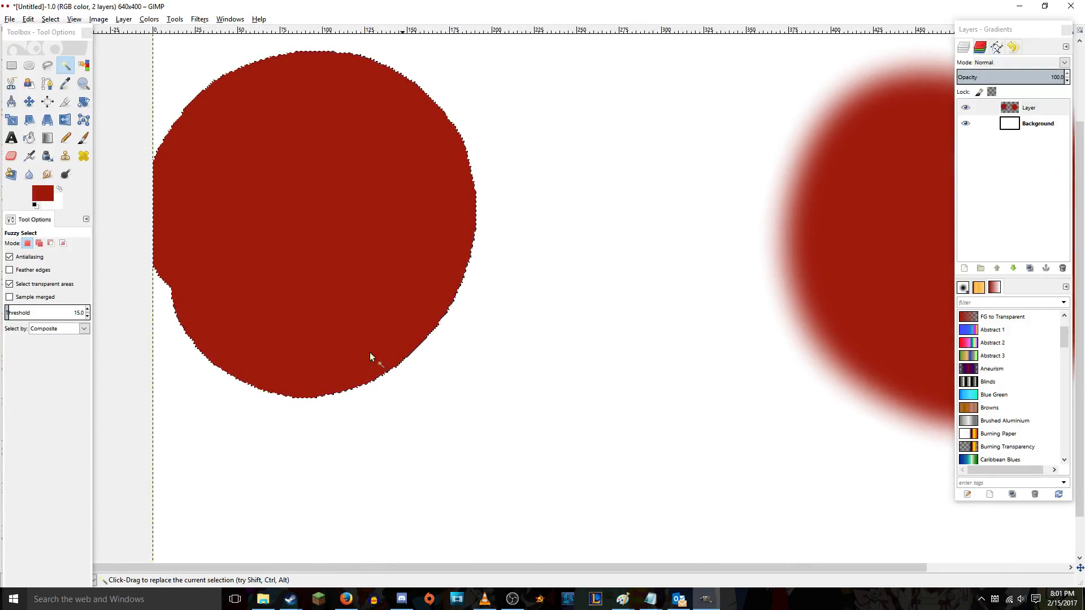
- Fuzzy-select the transparent area beside the left shape's right edge in place of the shape
{"action": "left_click_drag", "start_coordinate": [489, 249], "coordinate": [352, 264]}
{"action": "left_click", "coordinate": [344, 215]}
{"action": "left_click_drag", "start_coordinate": [211, 274], "coordinate": [168, 276]}
{"action": "left_click_drag", "start_coordinate": [490, 273], "coordinate": [370, 284]}
- Select all the red with Select by Color from the left shape, and use Fuzzy Select to select only the right shape
{"action": "left_click", "coordinate": [83, 65]}
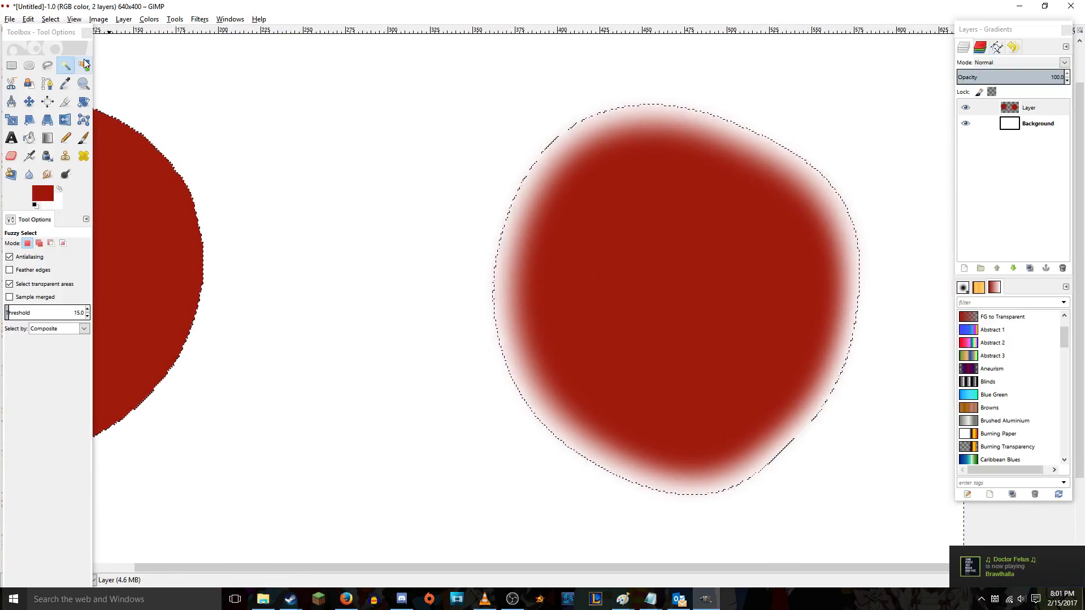
{"action": "left_click", "coordinate": [136, 223]}
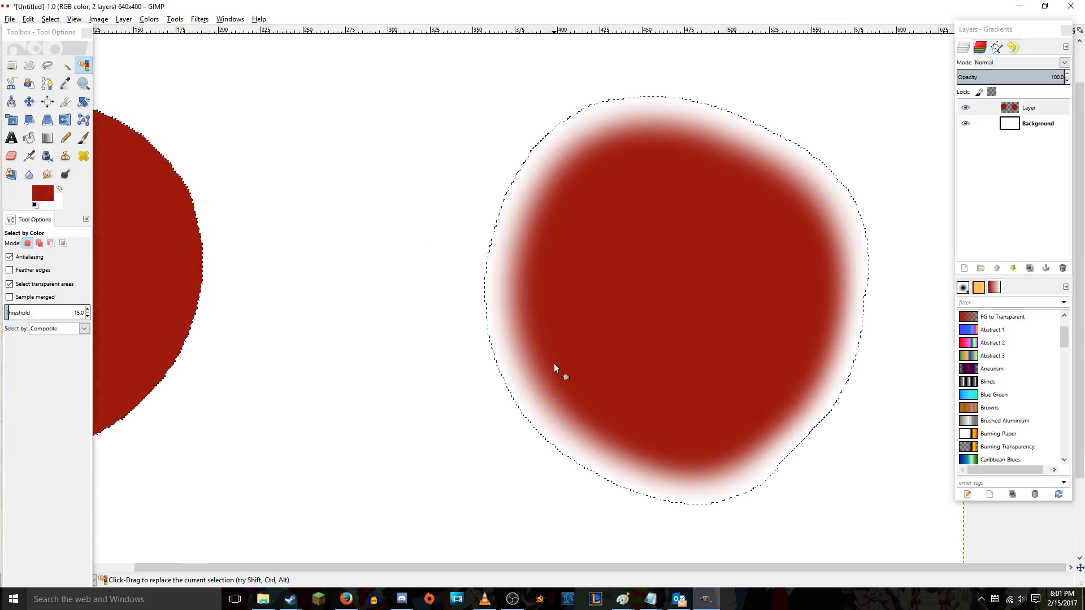
{"action": "left_click", "coordinate": [65, 66]}
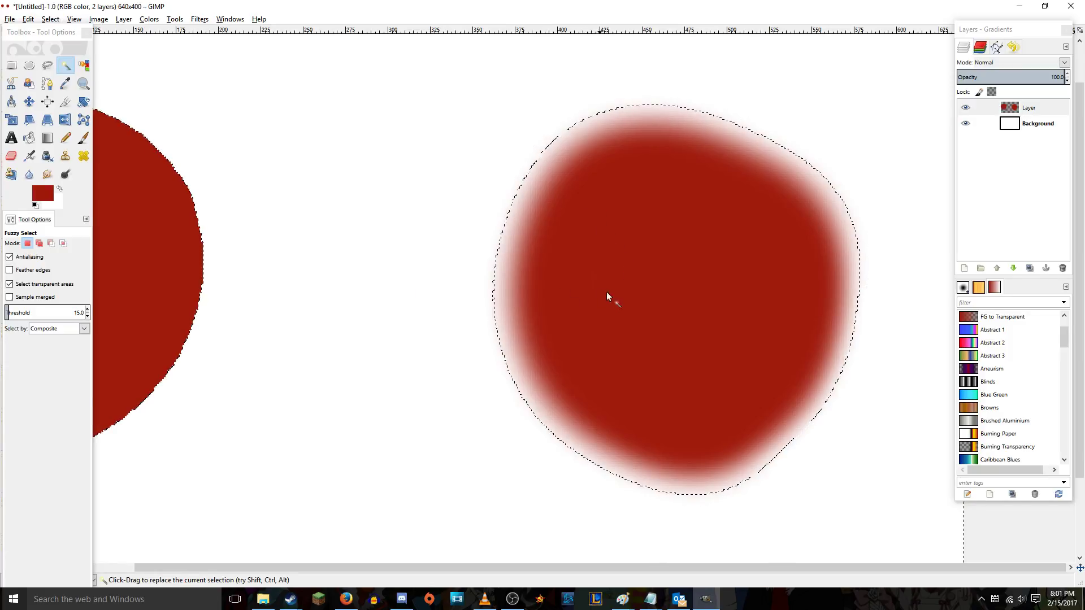
{"action": "left_click_drag", "start_coordinate": [590, 278], "coordinate": [598, 275]}
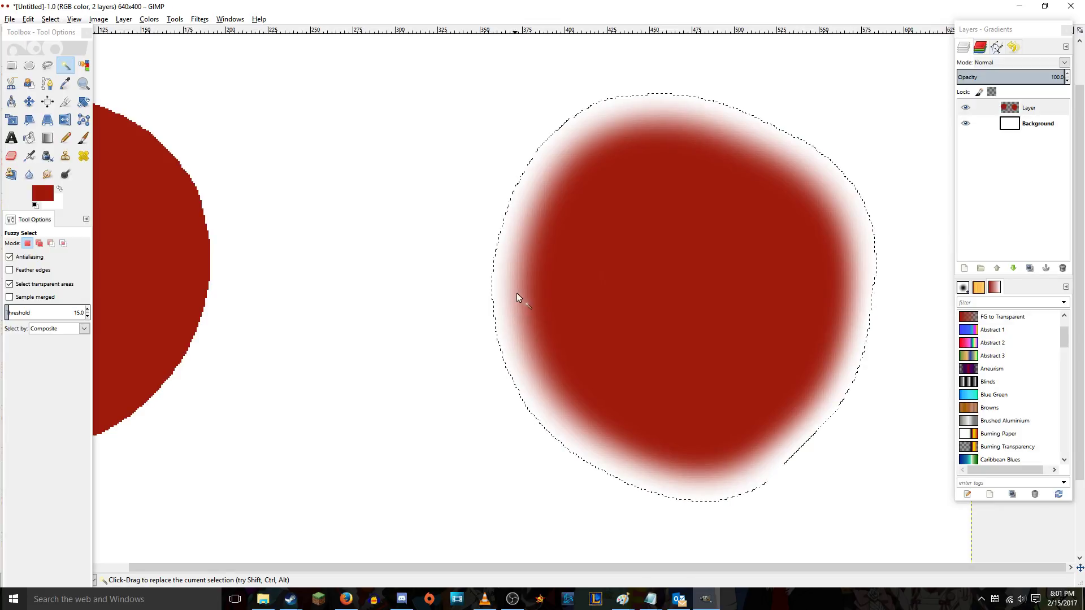
{"action": "left_click_drag", "start_coordinate": [553, 324], "coordinate": [412, 286]}
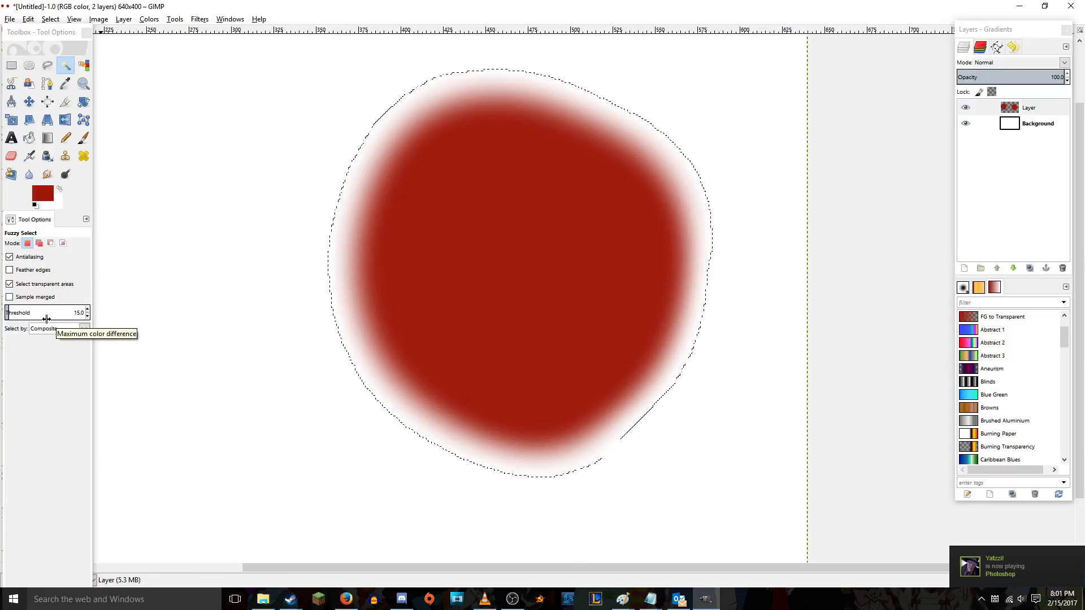
- Try selecting the right shape with much higher Fuzzy Select thresholds
{"action": "left_click_drag", "start_coordinate": [47, 319], "coordinate": [235, 306]}
{"action": "left_click", "coordinate": [501, 291]}
{"action": "left_click", "coordinate": [486, 294]}
{"action": "left_click", "coordinate": [523, 258]}
{"action": "left_click", "coordinate": [548, 270]}
{"action": "left_click_drag", "start_coordinate": [34, 314], "coordinate": [225, 312]}
{"action": "left_click", "coordinate": [532, 257]}
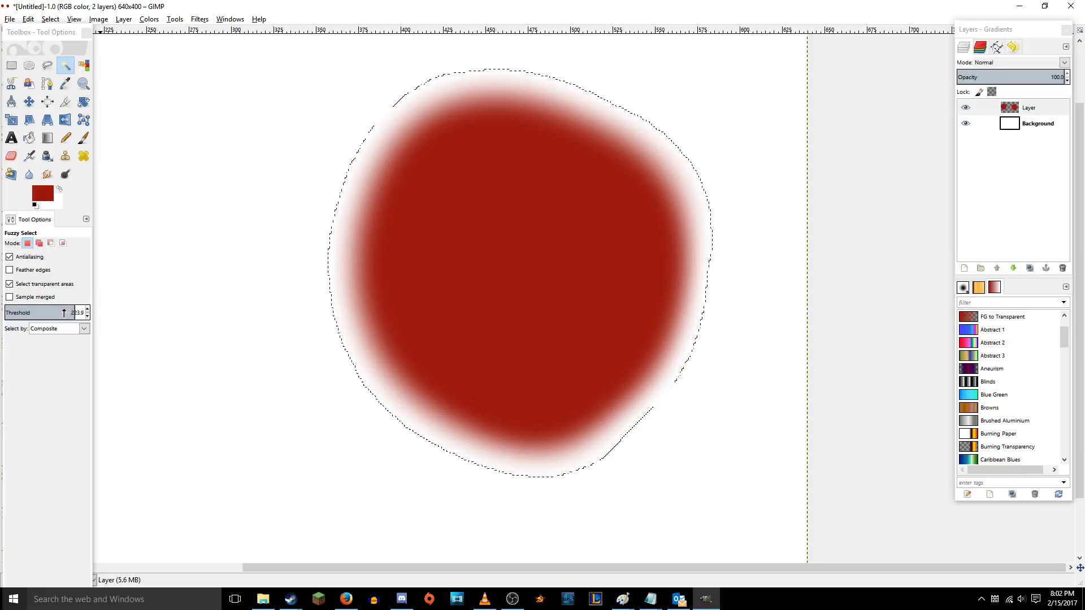
- Lower the Fuzzy Select threshold to 14.4, and clear the selection with the Rectangle Select tool
{"action": "left_click", "coordinate": [13, 312]}
{"action": "left_click_drag", "start_coordinate": [12, 312], "coordinate": [9, 312]}
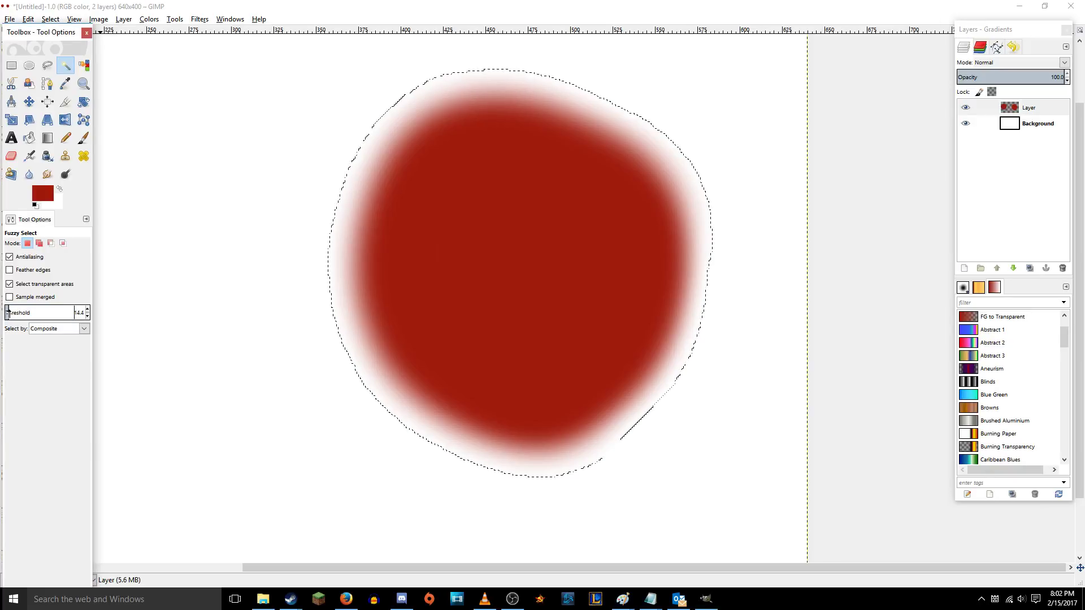
{"action": "left_click", "coordinate": [12, 66]}
{"action": "left_click", "coordinate": [217, 168]}
- Inspect the left edge of the paintbrush shape up close with the Zoom tool
{"action": "key", "text": "z"}
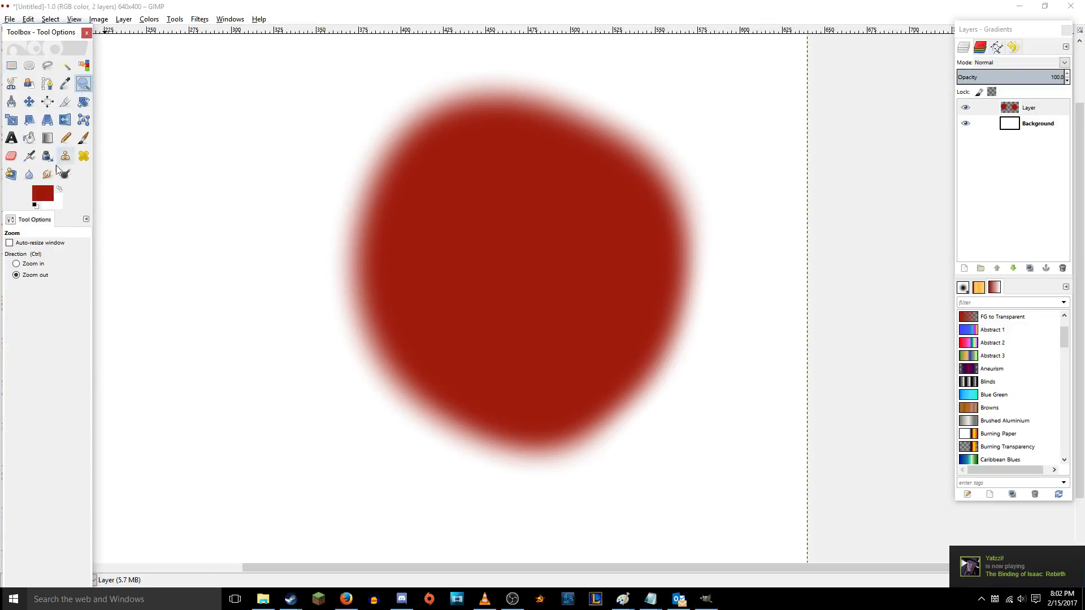
{"action": "left_click", "coordinate": [28, 265]}
{"action": "left_click", "coordinate": [358, 258]}
{"action": "left_click", "coordinate": [364, 256]}
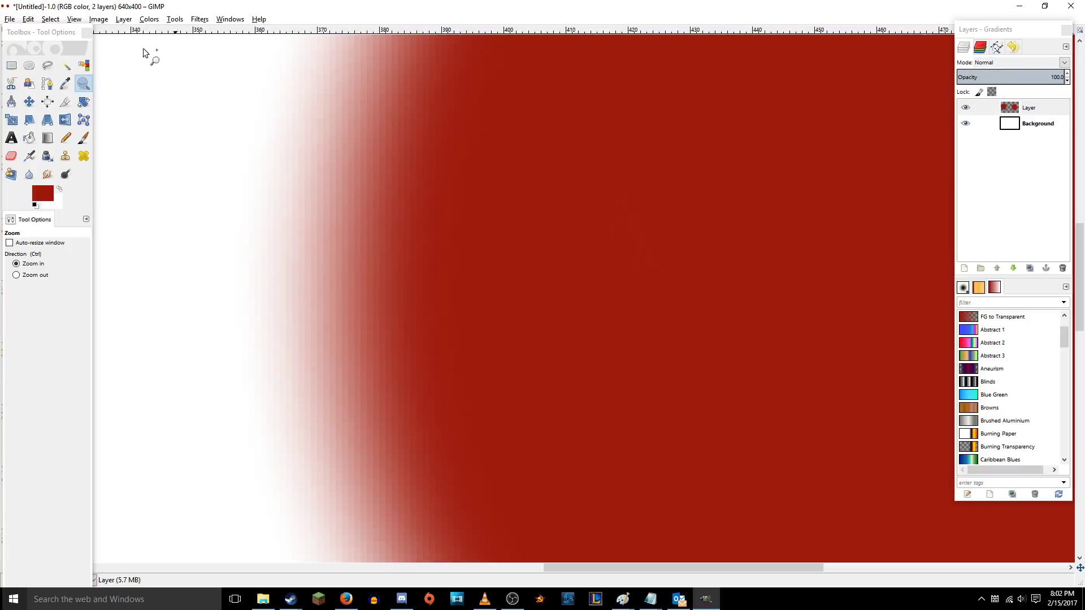
- Try rectangular selections across the blurred edge and inside the red shape, and clear them
{"action": "left_click", "coordinate": [11, 66]}
{"action": "left_click_drag", "start_coordinate": [317, 219], "coordinate": [362, 269]}
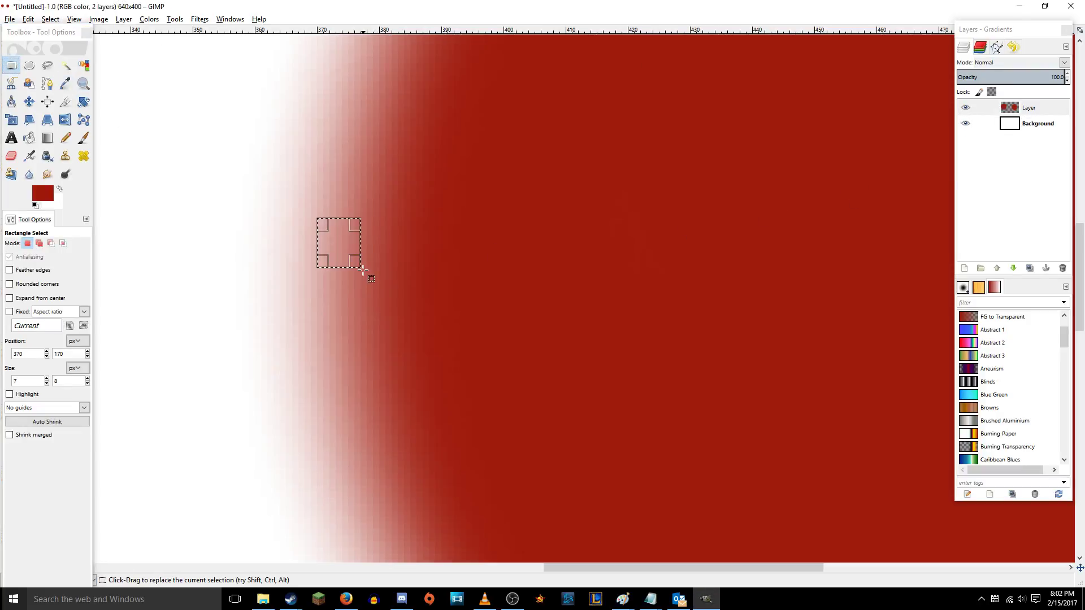
{"action": "left_click_drag", "start_coordinate": [492, 205], "coordinate": [583, 280]}
{"action": "left_click", "coordinate": [452, 230]}
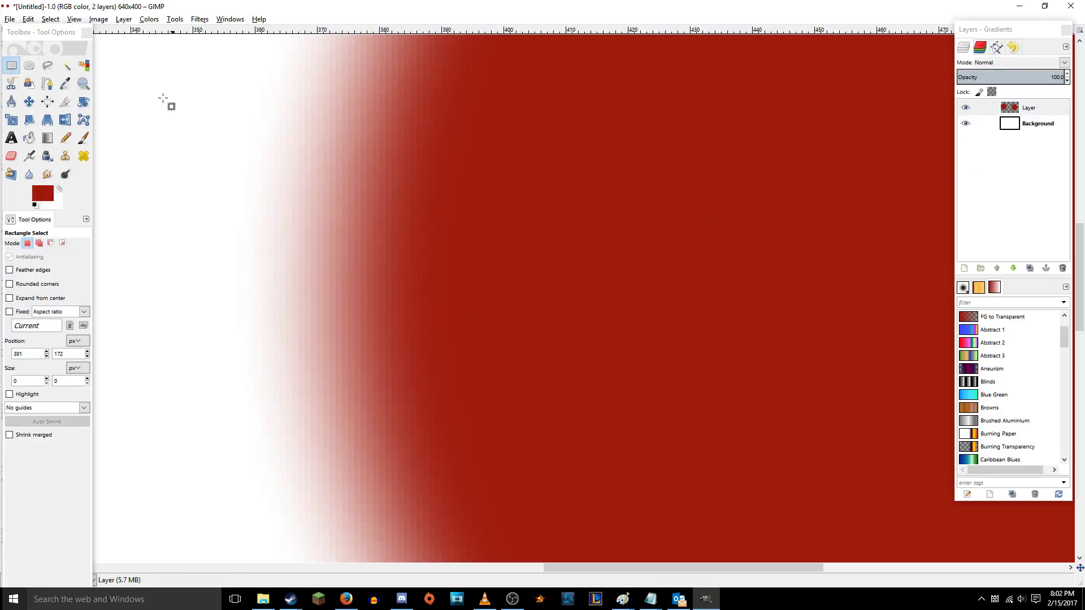
- Paint a soft-edged red spot between the two shapes on the Background layer with the Paintbrush
{"action": "left_click", "coordinate": [83, 84]}
{"action": "left_click", "coordinate": [35, 276]}
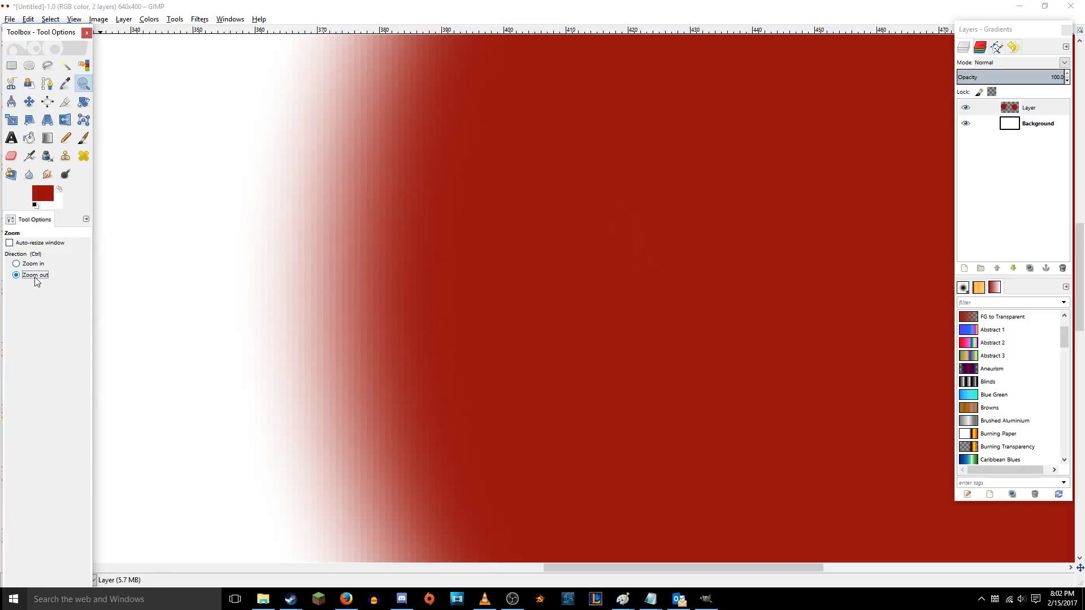
{"action": "left_click", "coordinate": [318, 270]}
{"action": "left_click", "coordinate": [1037, 123]}
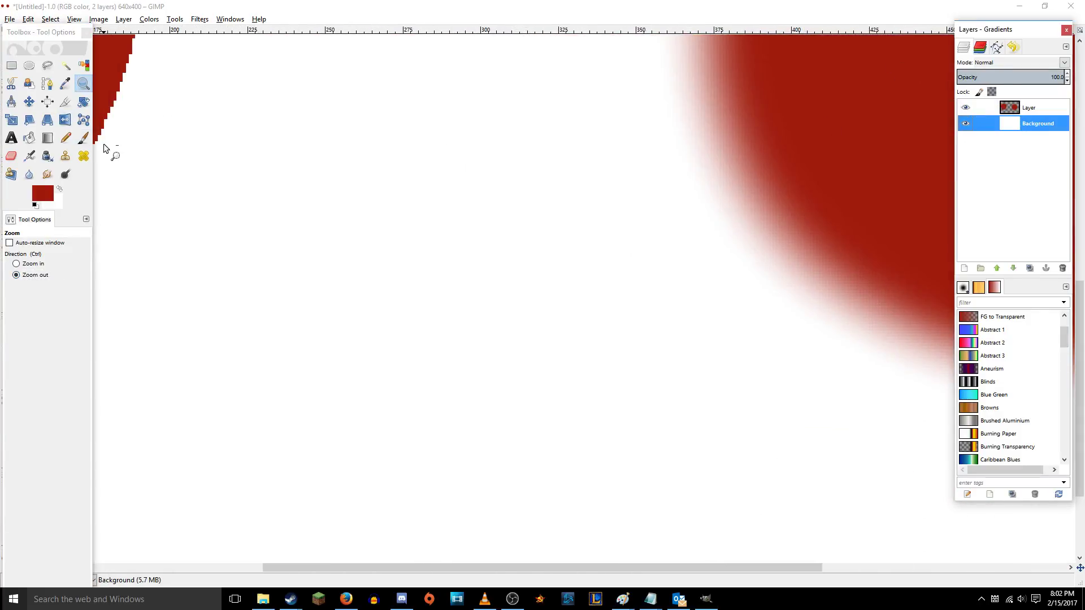
{"action": "key", "text": "p"}
{"action": "left_click", "coordinate": [422, 289]}
{"action": "mouse_move", "coordinate": [436, 304]}
{"action": "left_mouse_down"}
{"action": "mouse_move", "coordinate": [413, 331]}
{"action": "mouse_move", "coordinate": [407, 227]}
{"action": "mouse_move", "coordinate": [423, 355]}
{"action": "mouse_move", "coordinate": [372, 267]}
{"action": "left_mouse_up"}
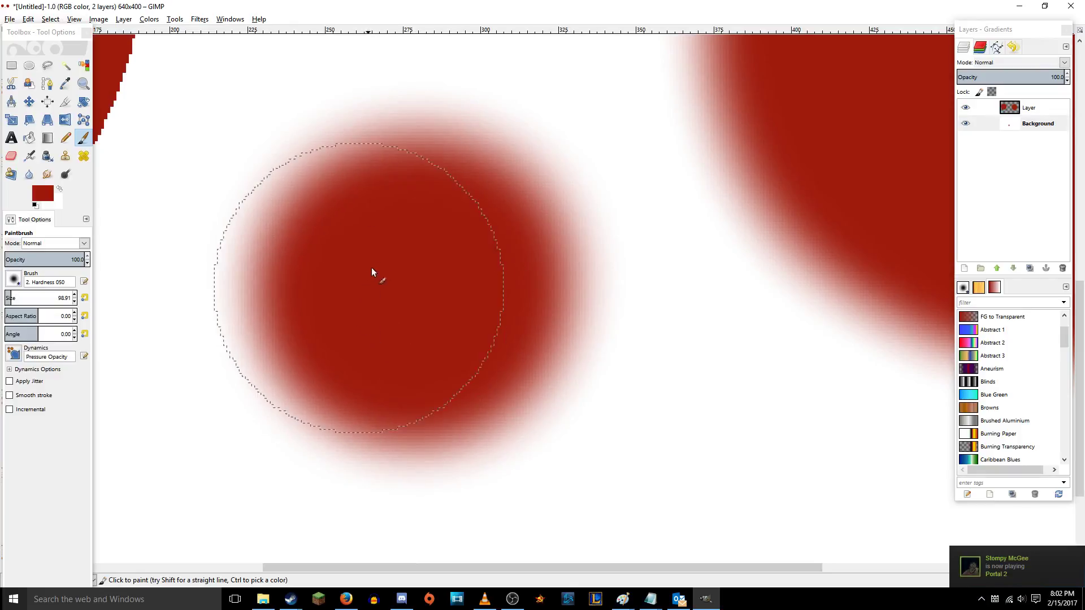
- Select the small soft spot with Fuzzy Select at threshold 14.4, and reselect it at threshold 41.5
{"action": "left_click", "coordinate": [66, 66]}
{"action": "left_click", "coordinate": [374, 233]}
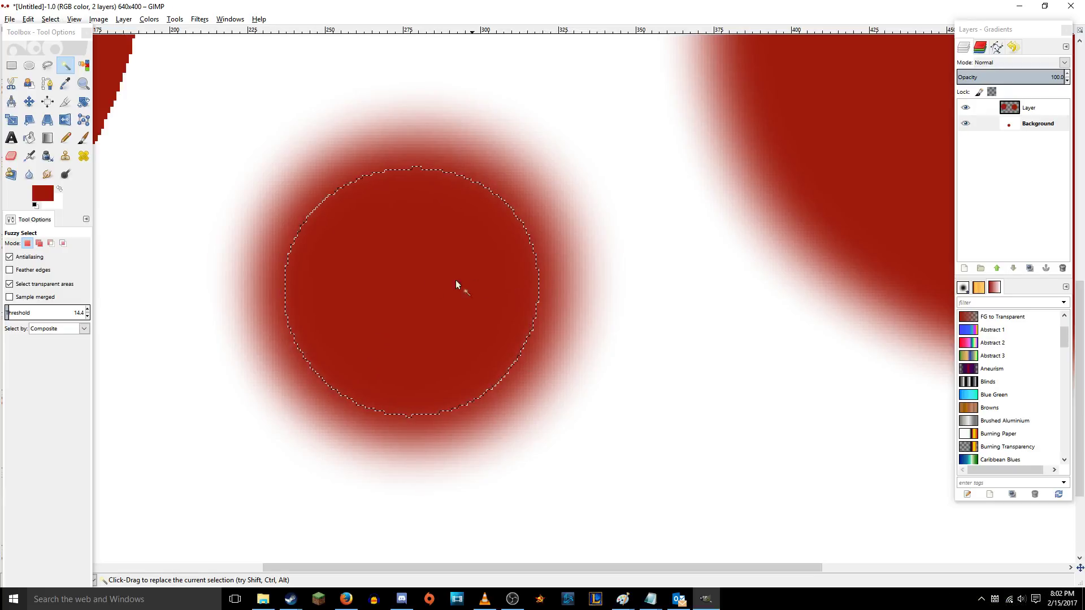
{"action": "left_click_drag", "start_coordinate": [393, 273], "coordinate": [430, 284]}
{"action": "left_click_drag", "start_coordinate": [391, 251], "coordinate": [403, 260]}
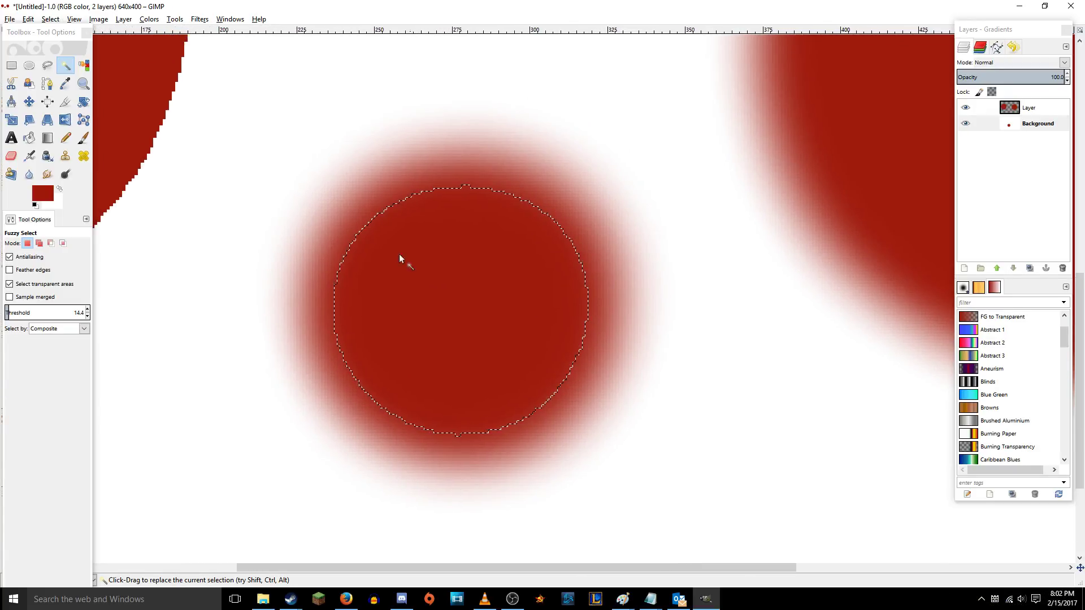
{"action": "left_click", "coordinate": [19, 311]}
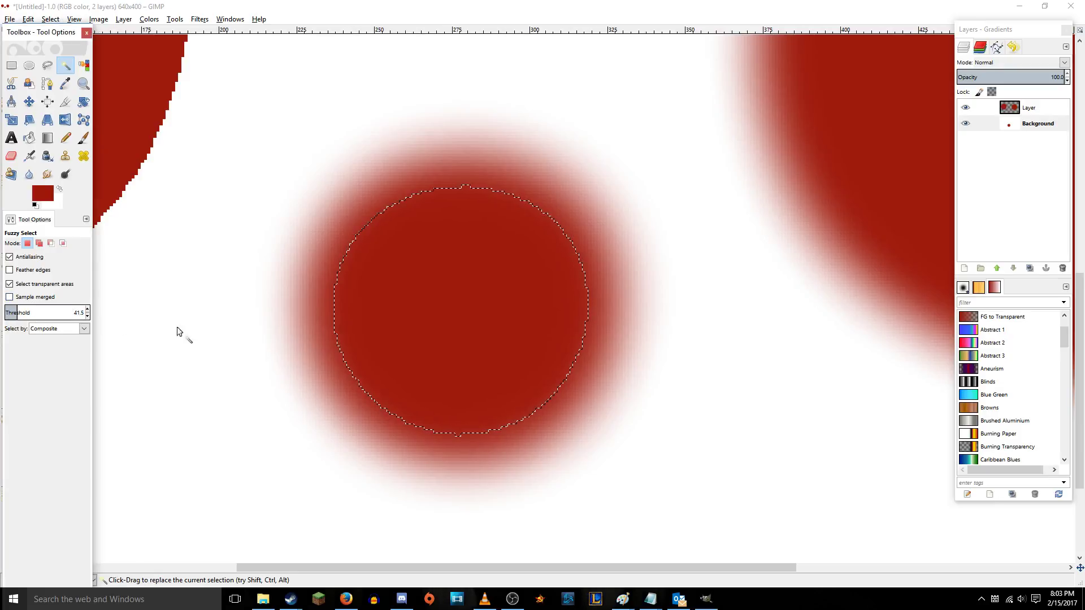
{"action": "left_click", "coordinate": [443, 317]}
{"action": "left_click", "coordinate": [325, 313]}
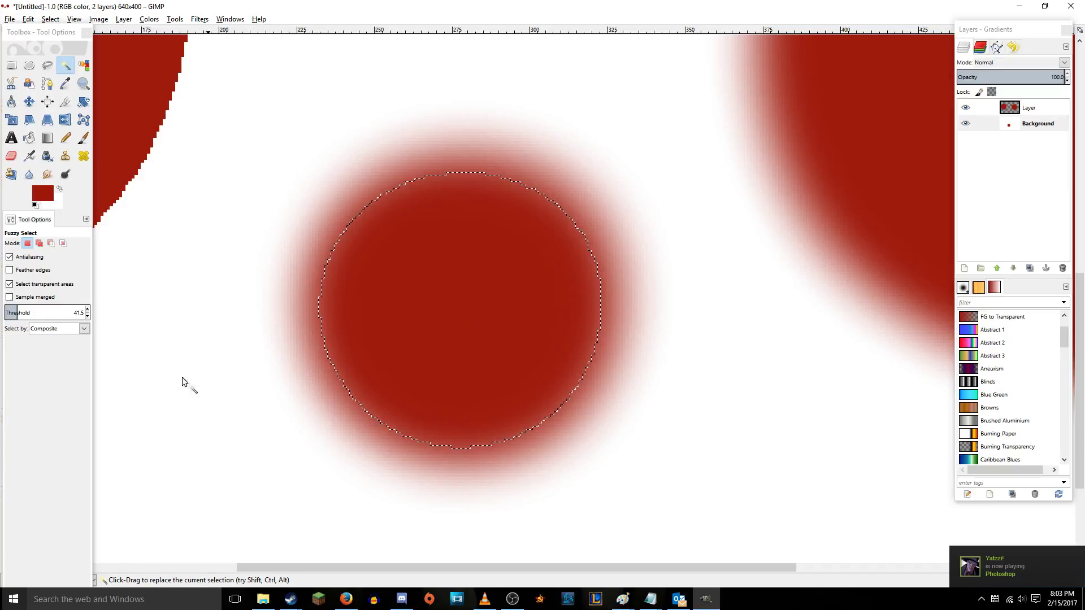
- Reselect the small soft spot with Fuzzy Select at thresholds including 75.4 and 102.5, ending at 61.1
{"action": "left_click_drag", "start_coordinate": [43, 314], "coordinate": [150, 316]}
{"action": "left_click", "coordinate": [463, 318]}
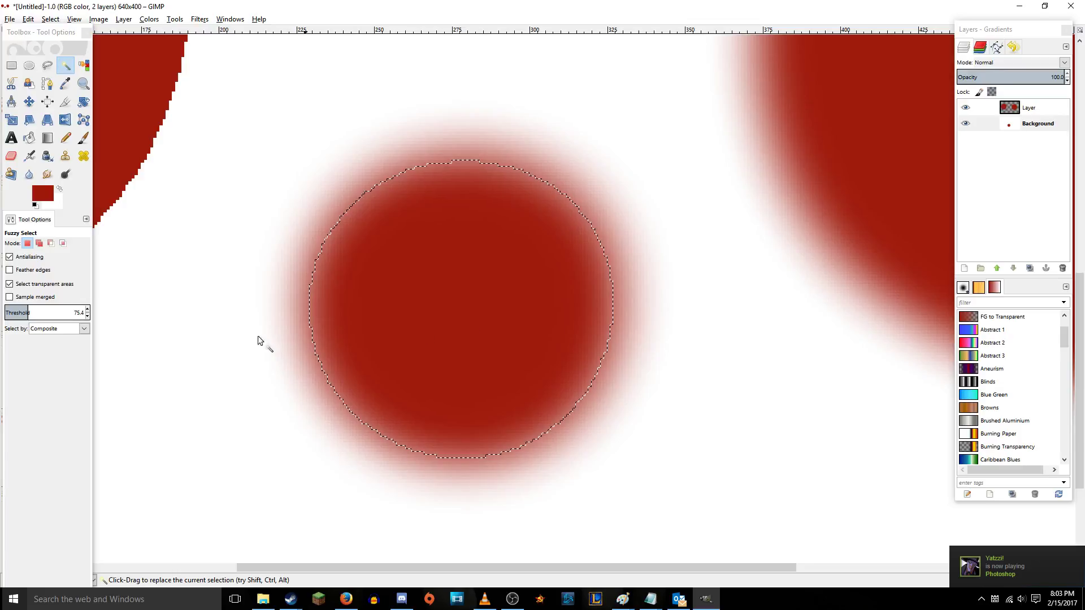
{"action": "left_click", "coordinate": [42, 310]}
{"action": "left_click", "coordinate": [449, 305]}
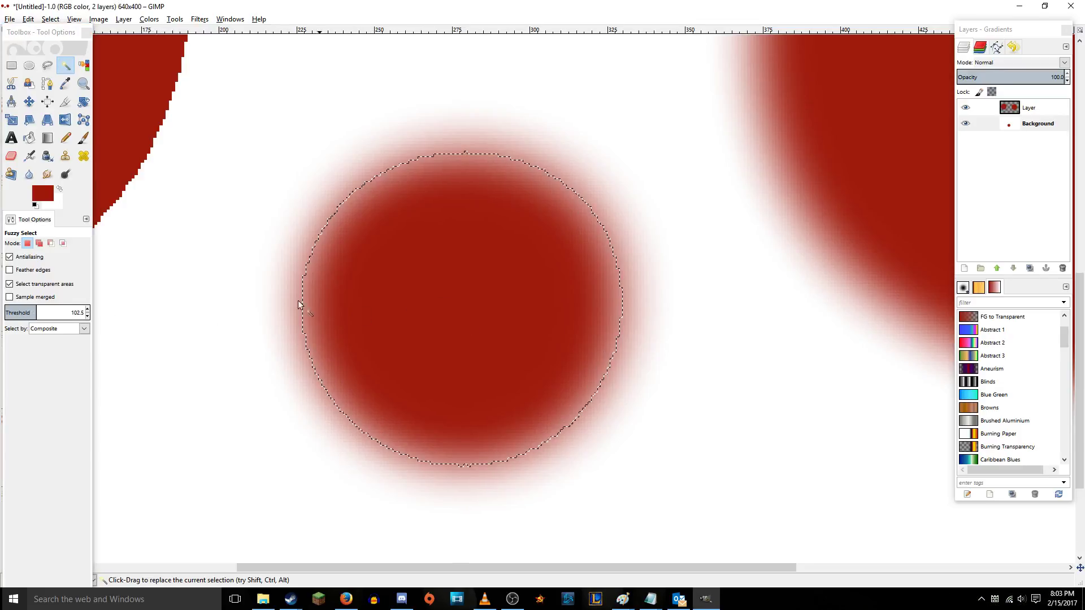
{"action": "left_click_drag", "start_coordinate": [53, 317], "coordinate": [110, 312]}
{"action": "left_click", "coordinate": [445, 298]}
{"action": "left_click", "coordinate": [24, 314]}
{"action": "left_click", "coordinate": [431, 290]}
{"action": "left_click", "coordinate": [318, 317]}
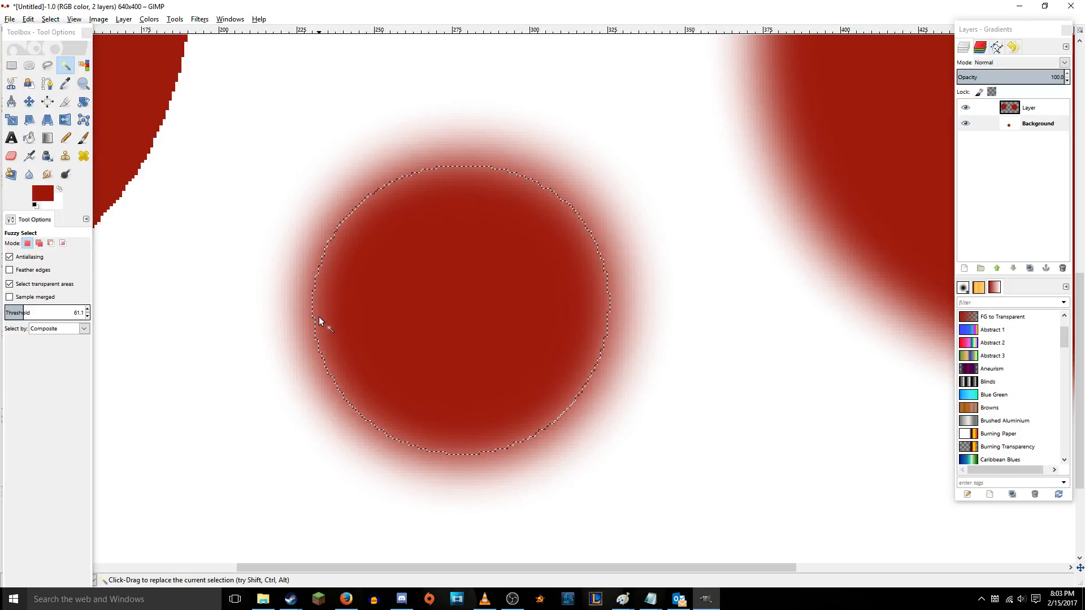
- Try Fuzzy Select on several points of the spot's blurred edge, and clear the selection with the Rectangle Select tool
{"action": "left_click", "coordinate": [307, 322]}
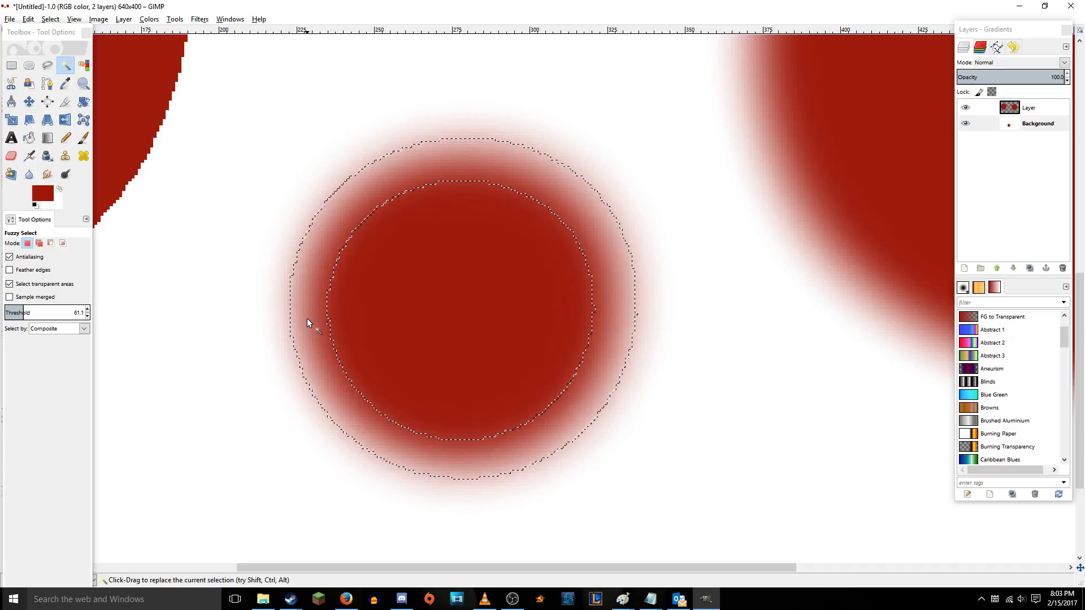
{"action": "left_click", "coordinate": [304, 297]}
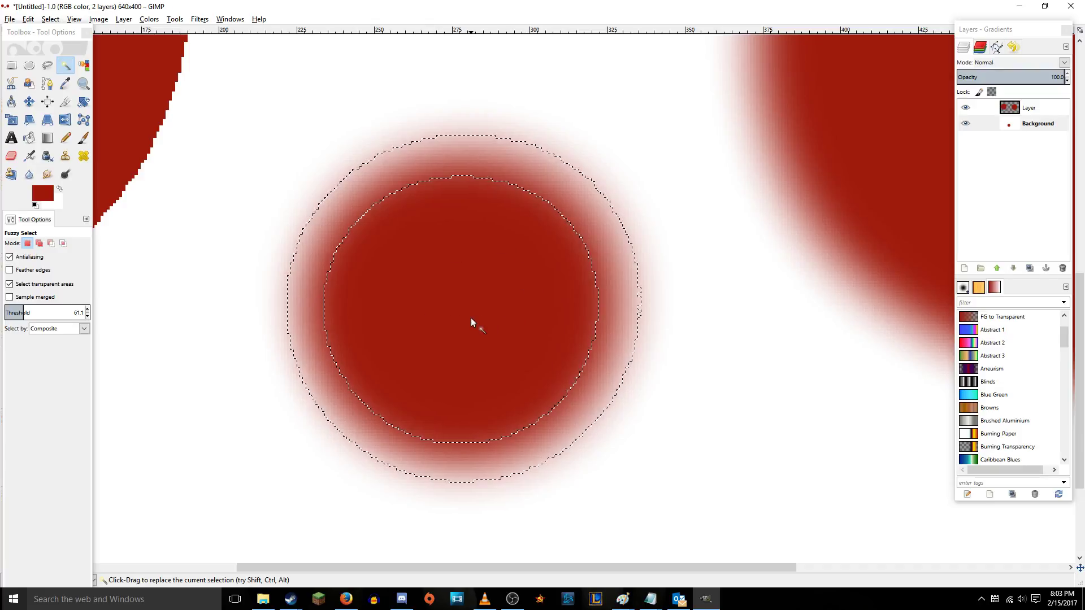
{"action": "left_click", "coordinate": [303, 314]}
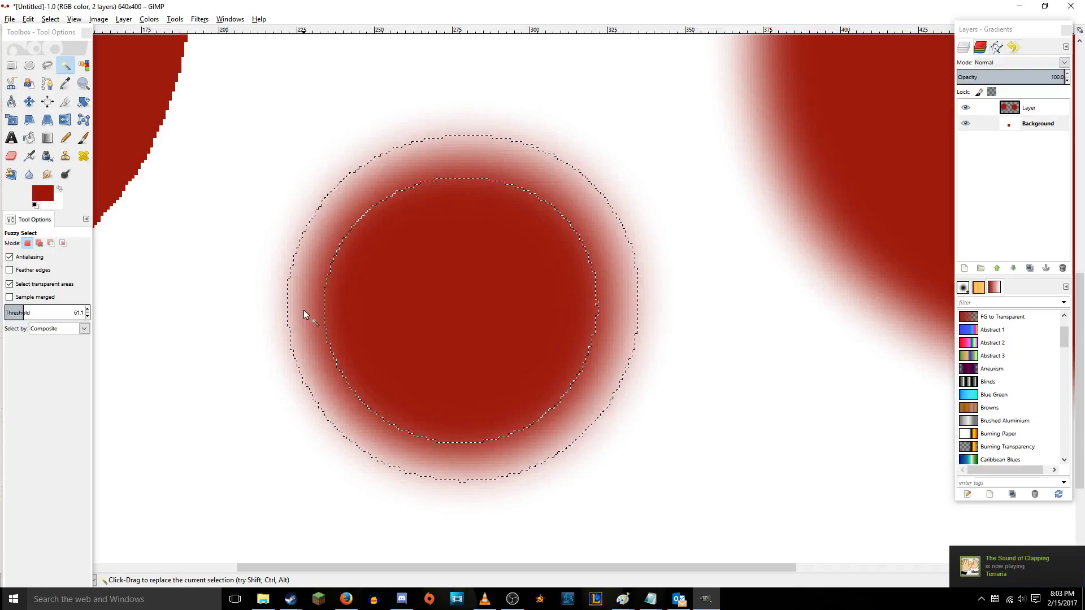
{"action": "left_click", "coordinate": [392, 309]}
{"action": "left_click", "coordinate": [12, 65]}
{"action": "left_click", "coordinate": [154, 218]}
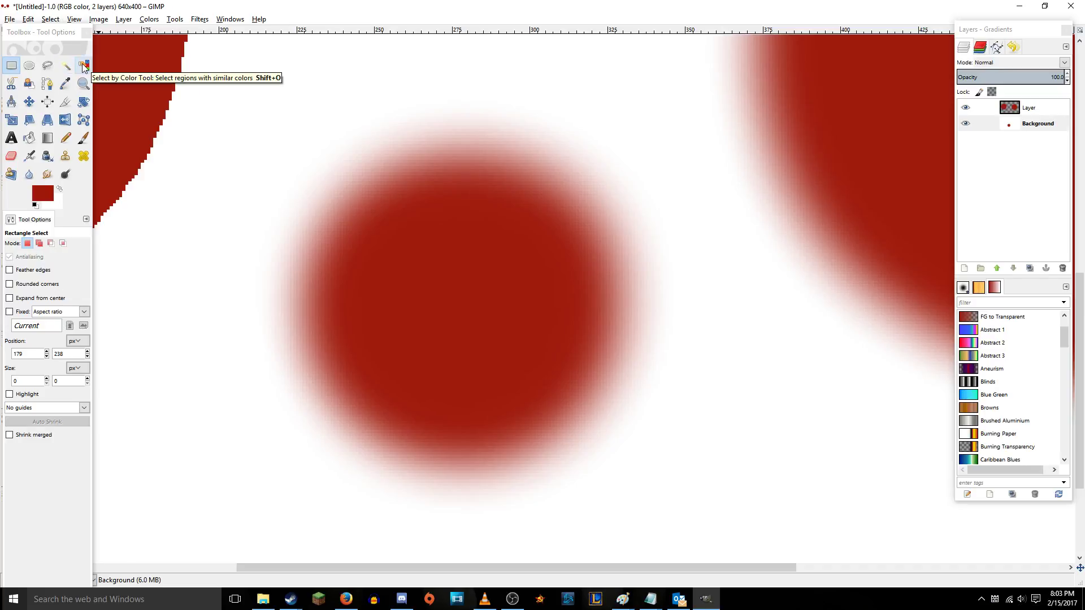
- Activate the upper layer and measure distances across the left red shape with the Measure tool
{"action": "left_click", "coordinate": [83, 83]}
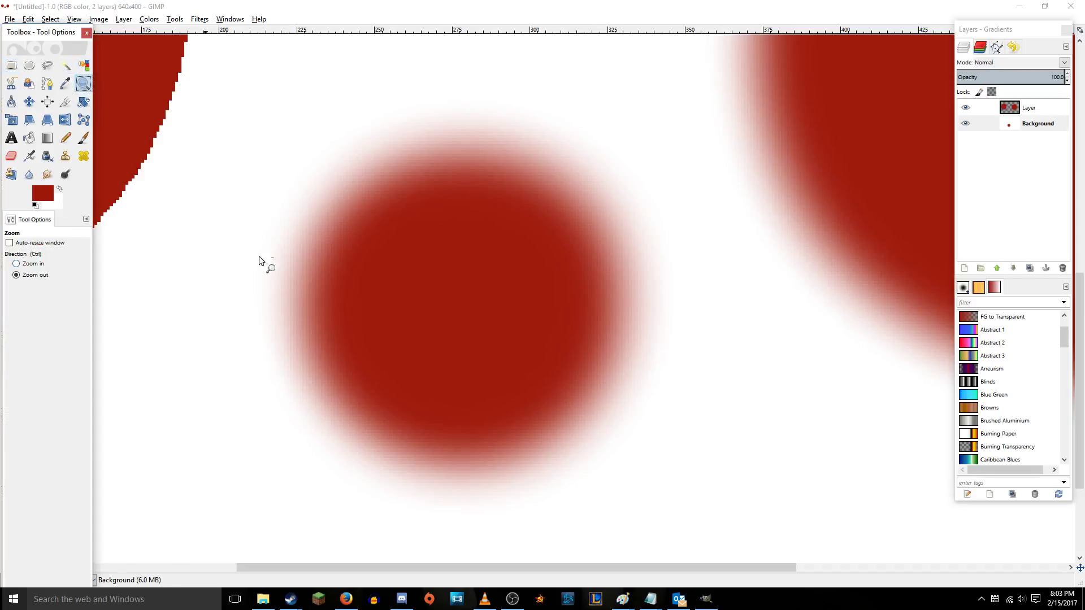
{"action": "left_click", "coordinate": [476, 252]}
{"action": "left_click", "coordinate": [476, 252]}
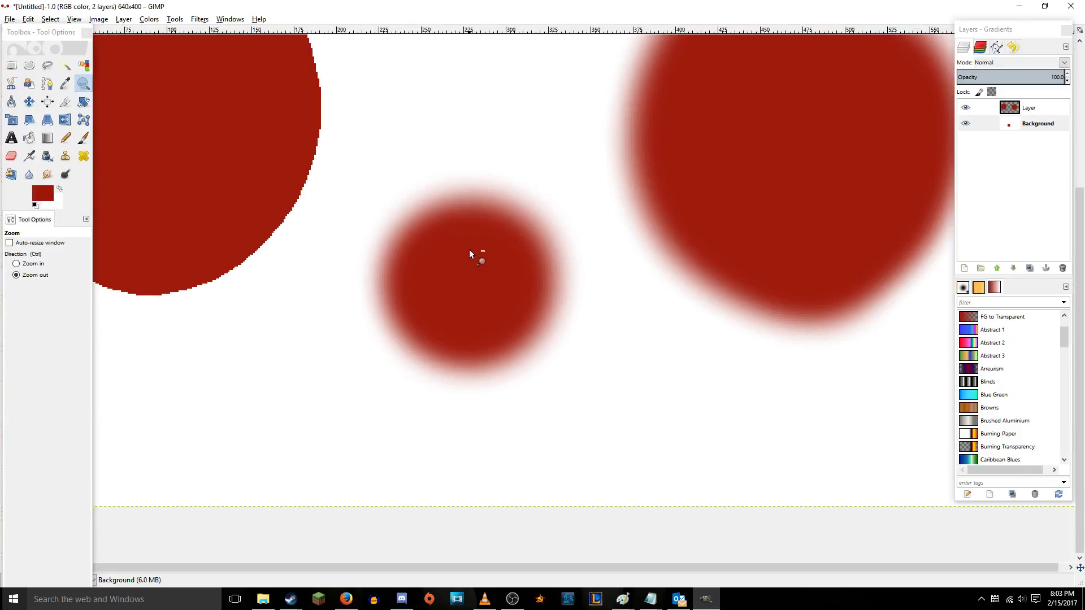
{"action": "left_click", "coordinate": [469, 249]}
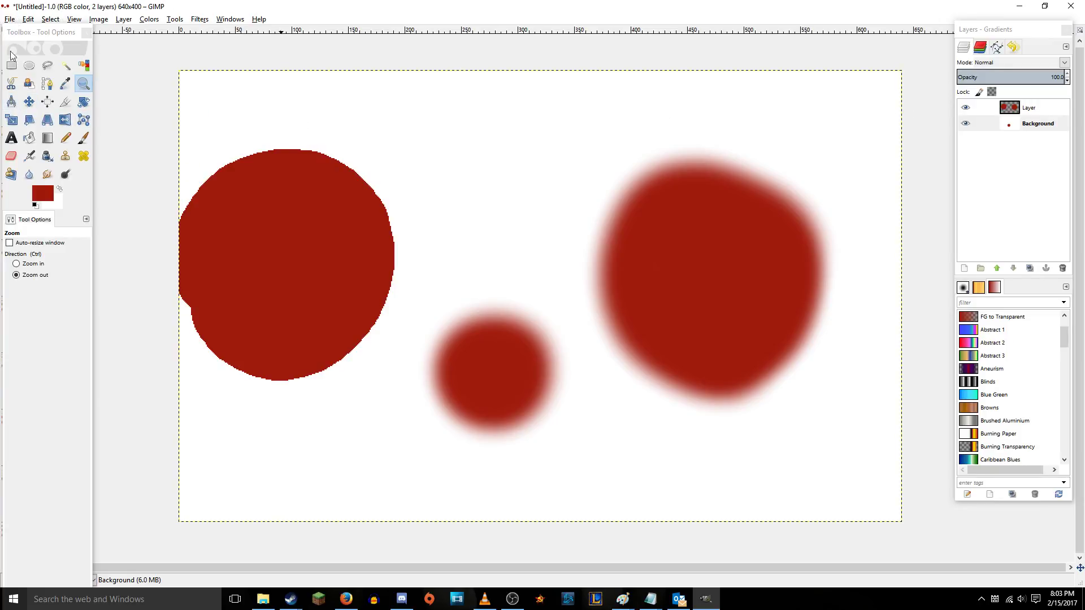
{"action": "left_click", "coordinate": [28, 102]}
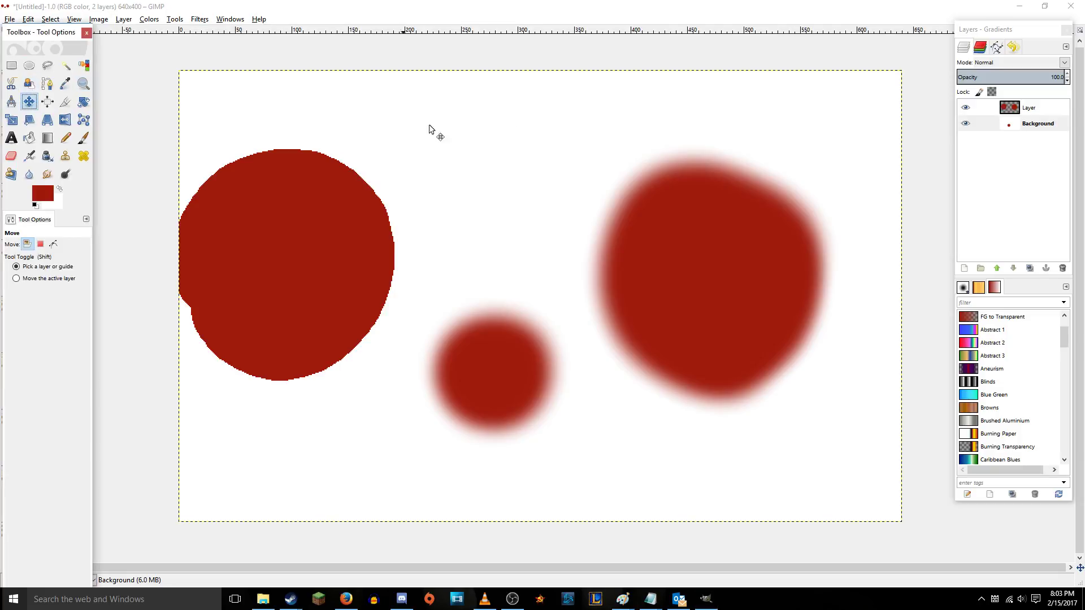
{"action": "left_click", "coordinate": [1027, 107]}
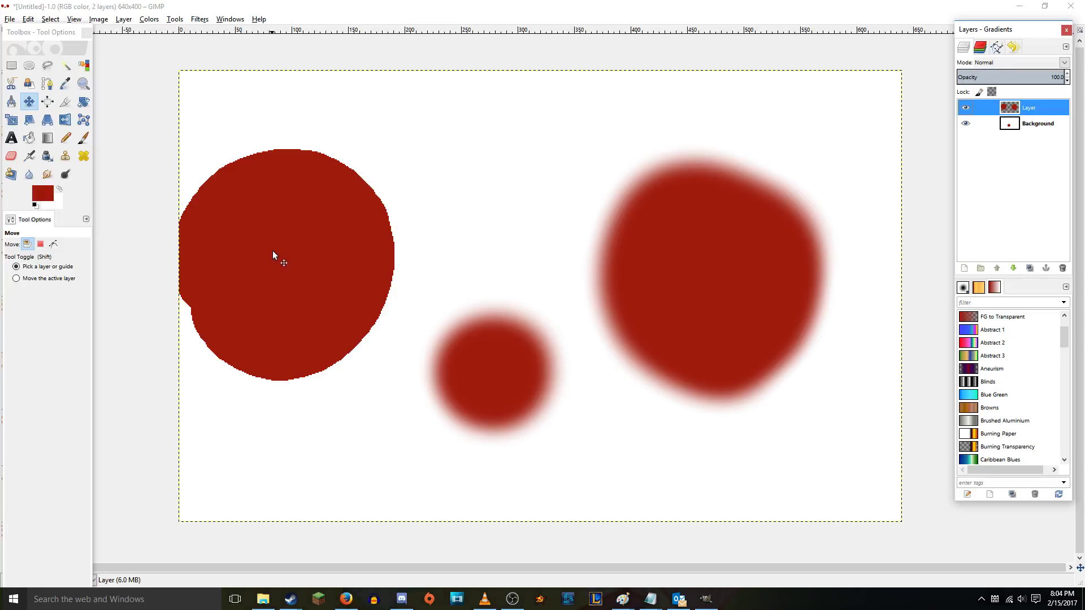
{"action": "left_click", "coordinate": [10, 101]}
{"action": "left_click_drag", "start_coordinate": [325, 151], "coordinate": [383, 357]}
{"action": "left_click", "coordinate": [289, 282]}
{"action": "left_click_drag", "start_coordinate": [292, 156], "coordinate": [315, 317]}
{"action": "left_click", "coordinate": [271, 322]}
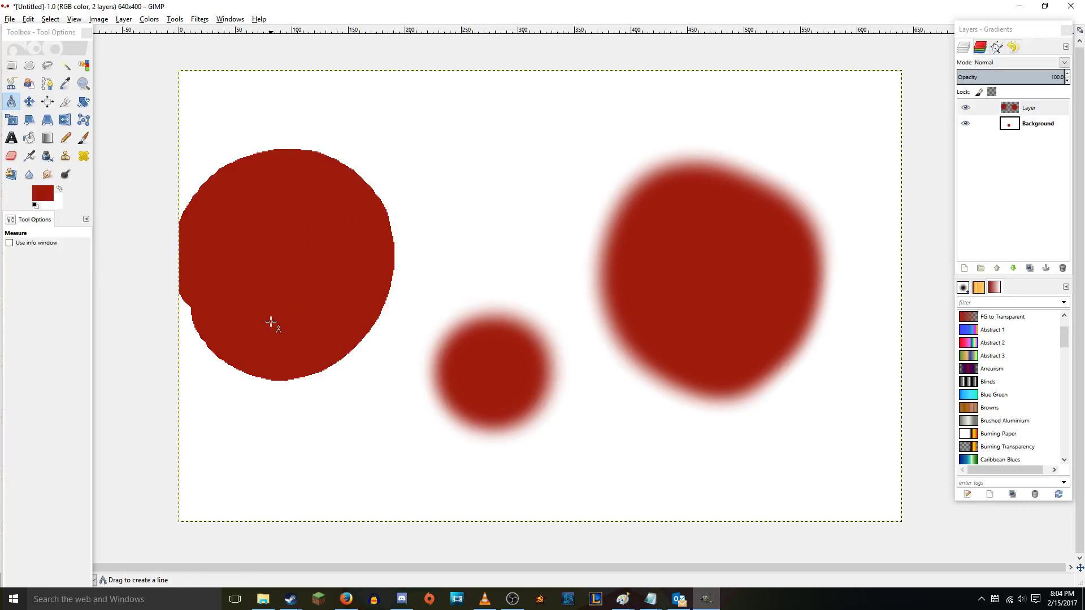
- Enable the Measure tool's info window and measure a diagonal distance in the white gap above the small spot
{"action": "left_click", "coordinate": [8, 244]}
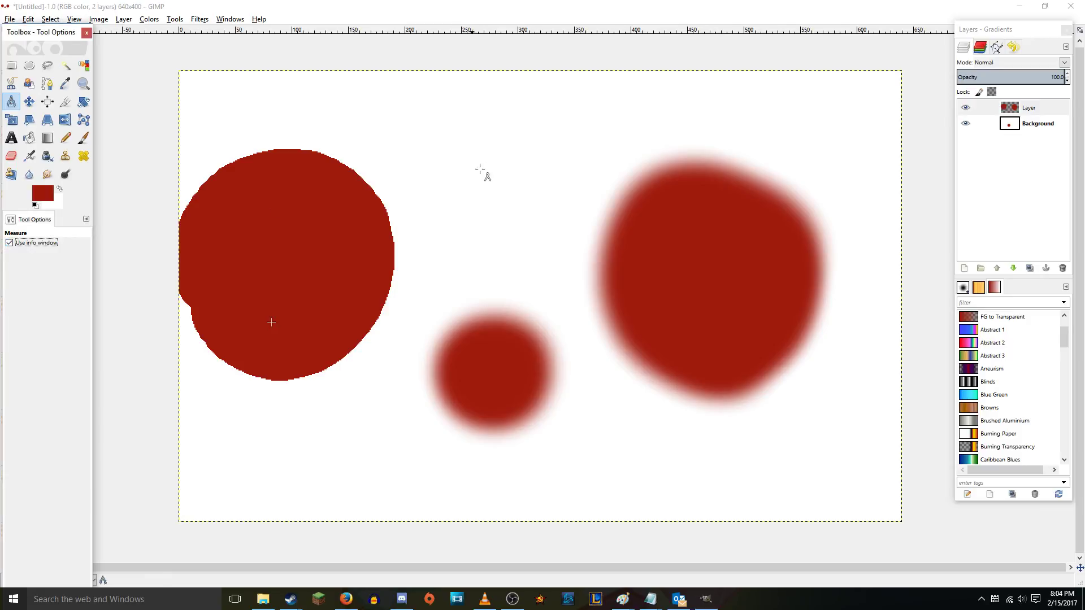
{"action": "key", "text": "Tab"}
{"action": "left_click_drag", "start_coordinate": [485, 168], "coordinate": [401, 293]}
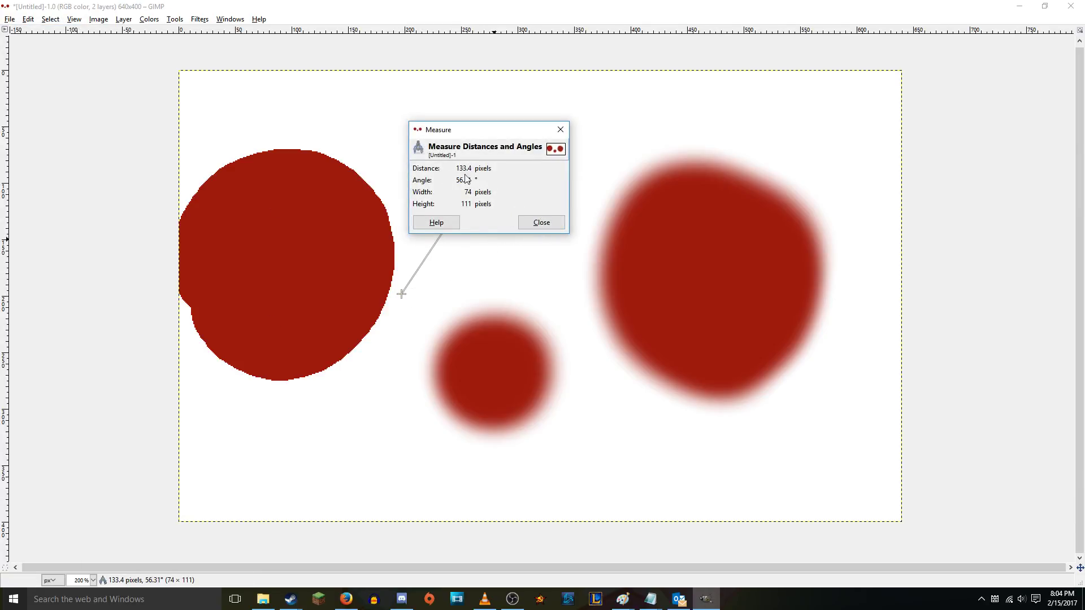
{"action": "left_click", "coordinate": [528, 226]}
{"action": "key", "text": "Tab"}
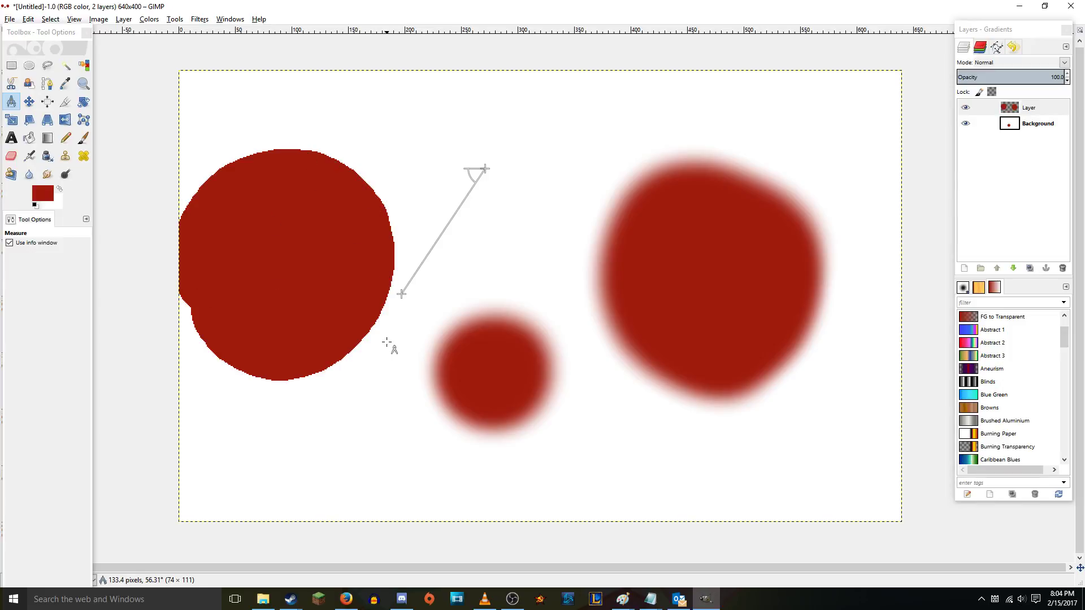
- Try moving the Background layer by its small spot and the upper layer by the left shape, undoing each move
{"action": "left_click", "coordinate": [11, 66]}
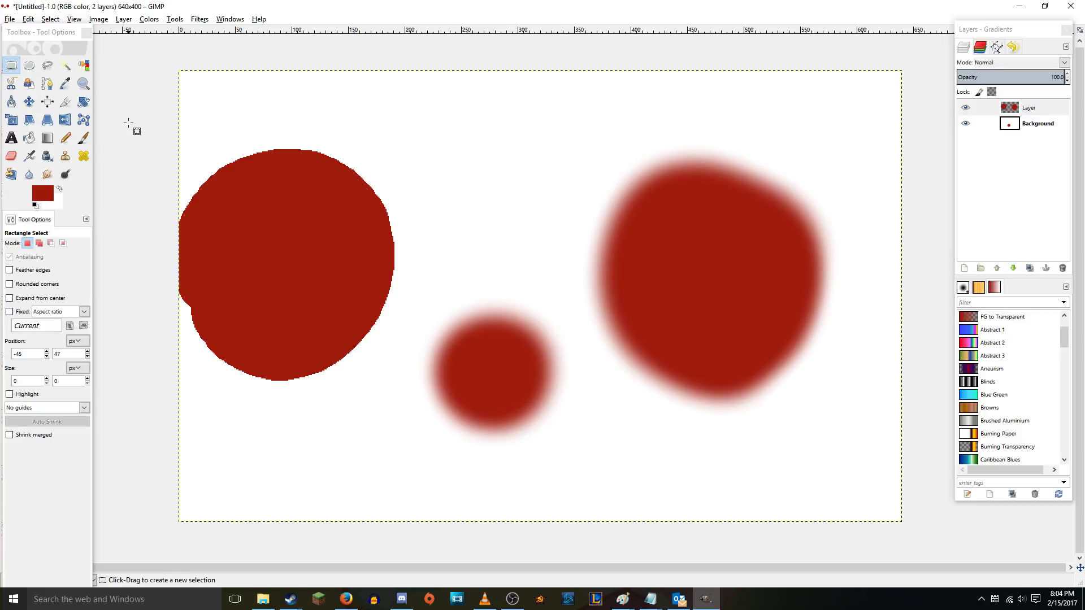
{"action": "left_click", "coordinate": [29, 101]}
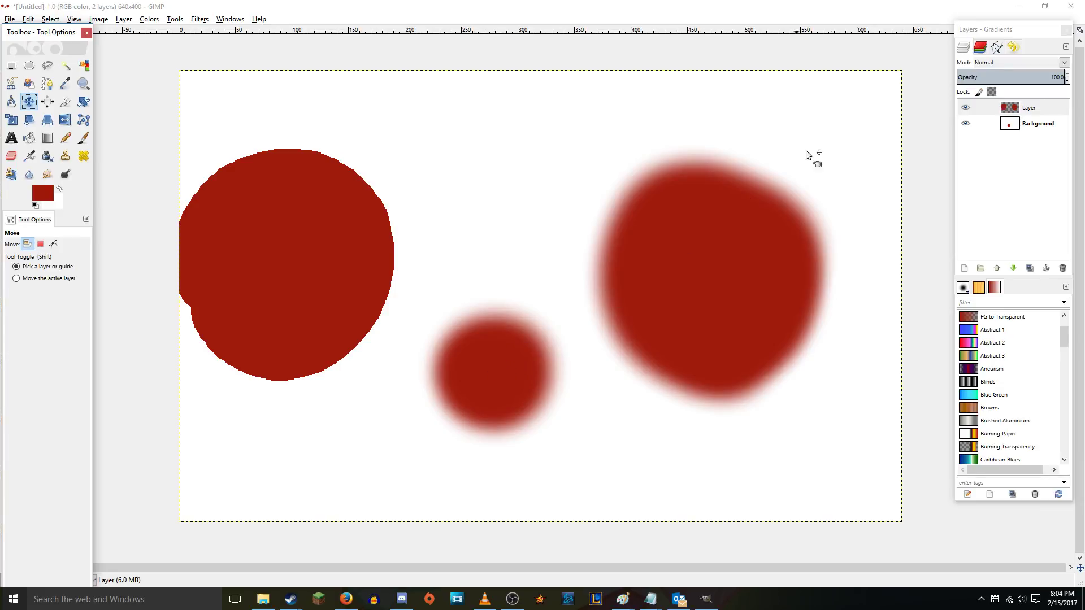
{"action": "left_click", "coordinate": [1027, 111]}
{"action": "left_click_drag", "start_coordinate": [492, 366], "coordinate": [477, 279]}
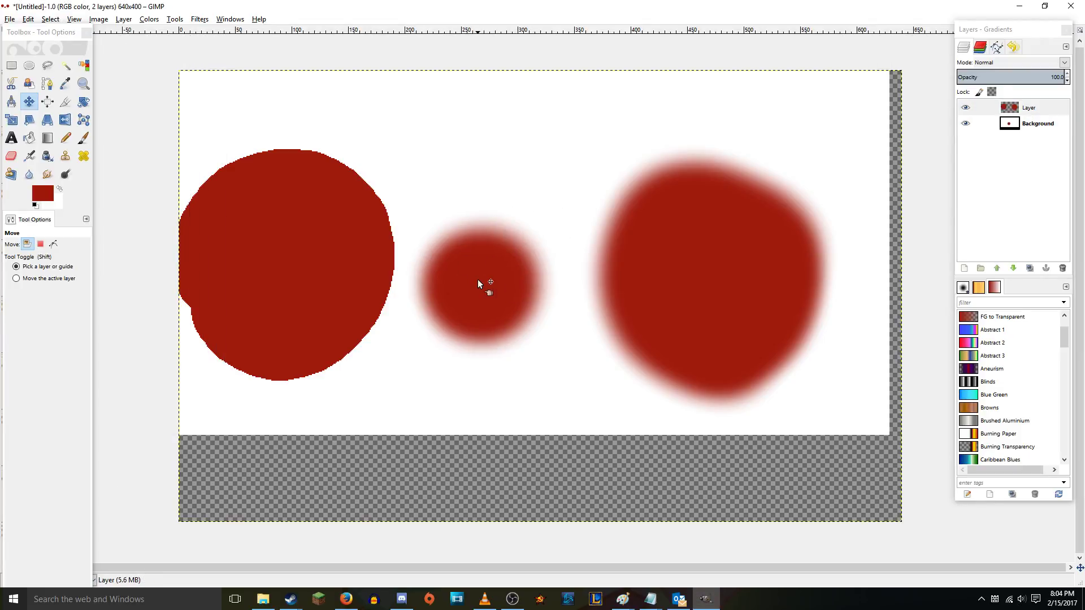
{"action": "key", "text": "ctrl+z"}
{"action": "left_click_drag", "start_coordinate": [284, 254], "coordinate": [467, 210]}
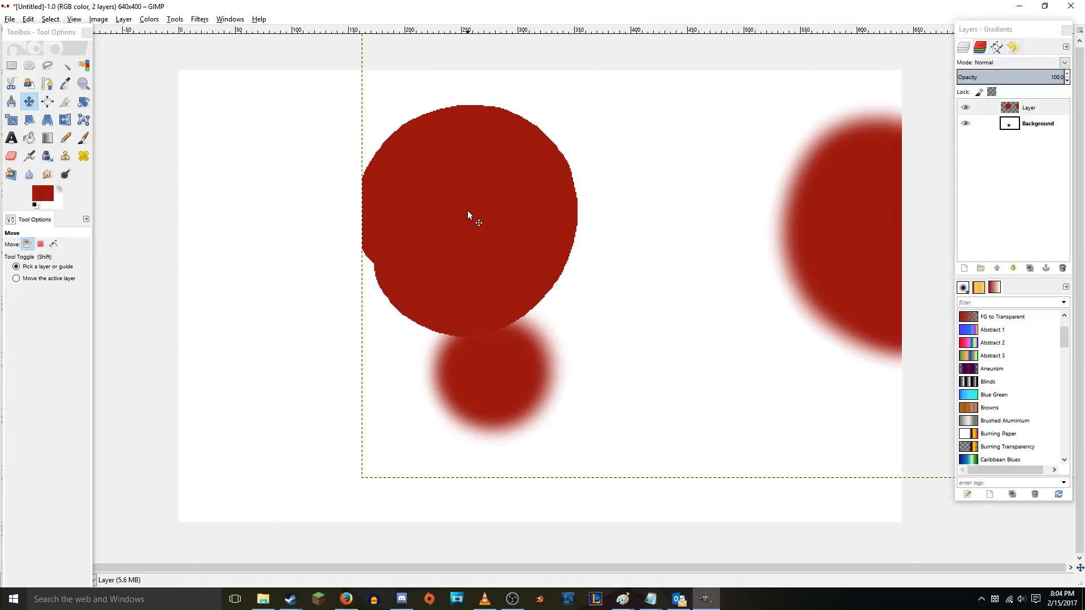
{"action": "key", "text": "ctrl+z"}
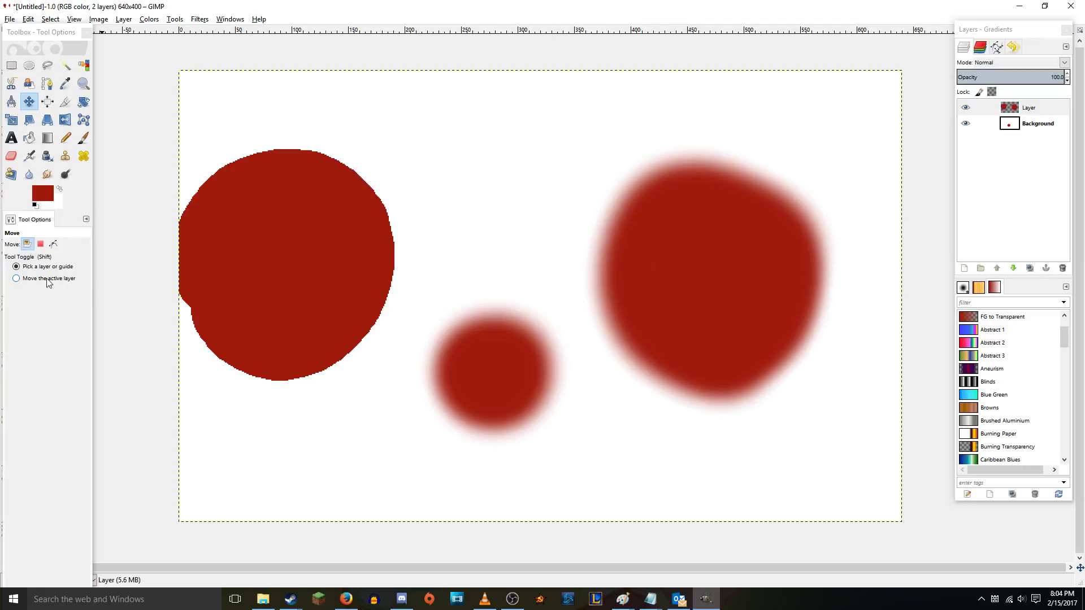
- Set the Move tool to move the active layer, shift the upper layer around the canvas, and undo the shifts
{"action": "left_click", "coordinate": [31, 279]}
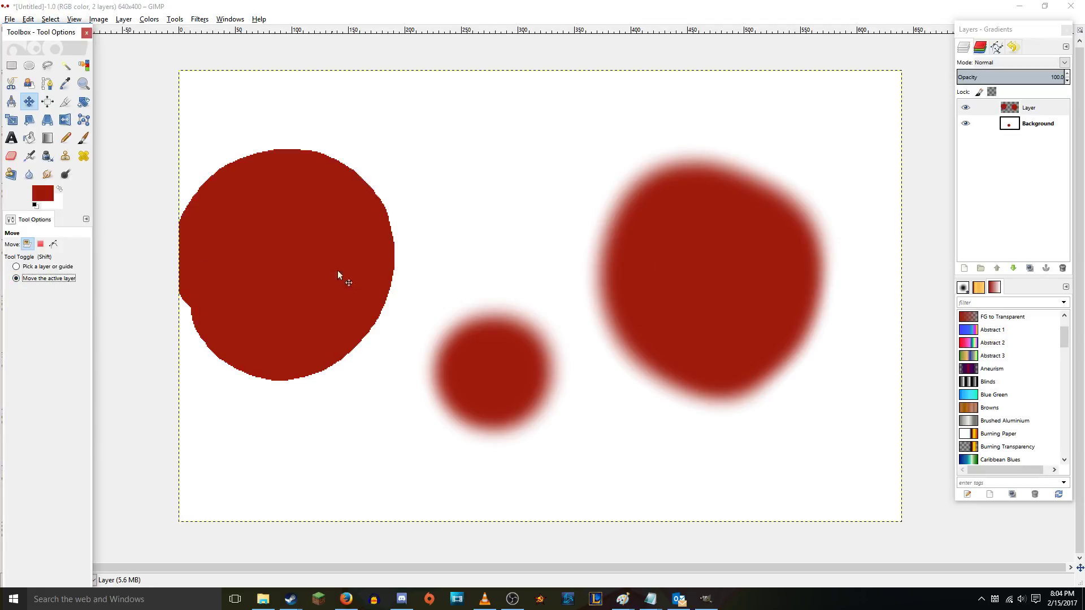
{"action": "left_click_drag", "start_coordinate": [485, 256], "coordinate": [666, 185]}
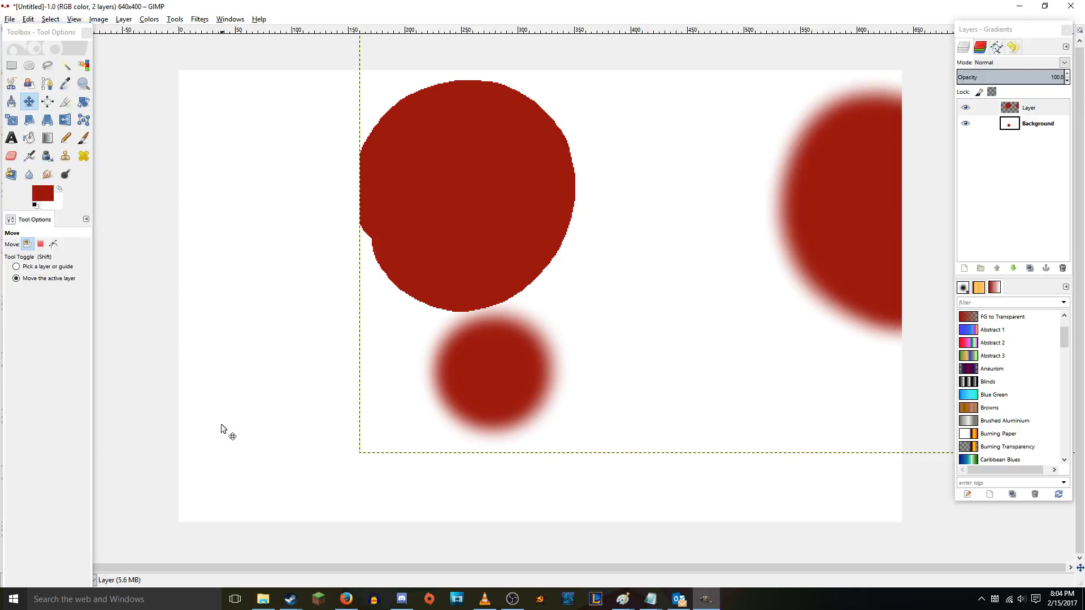
{"action": "left_click_drag", "start_coordinate": [225, 425], "coordinate": [146, 439]}
{"action": "left_click_drag", "start_coordinate": [198, 288], "coordinate": [115, 288]}
{"action": "left_click_drag", "start_coordinate": [360, 286], "coordinate": [227, 366]}
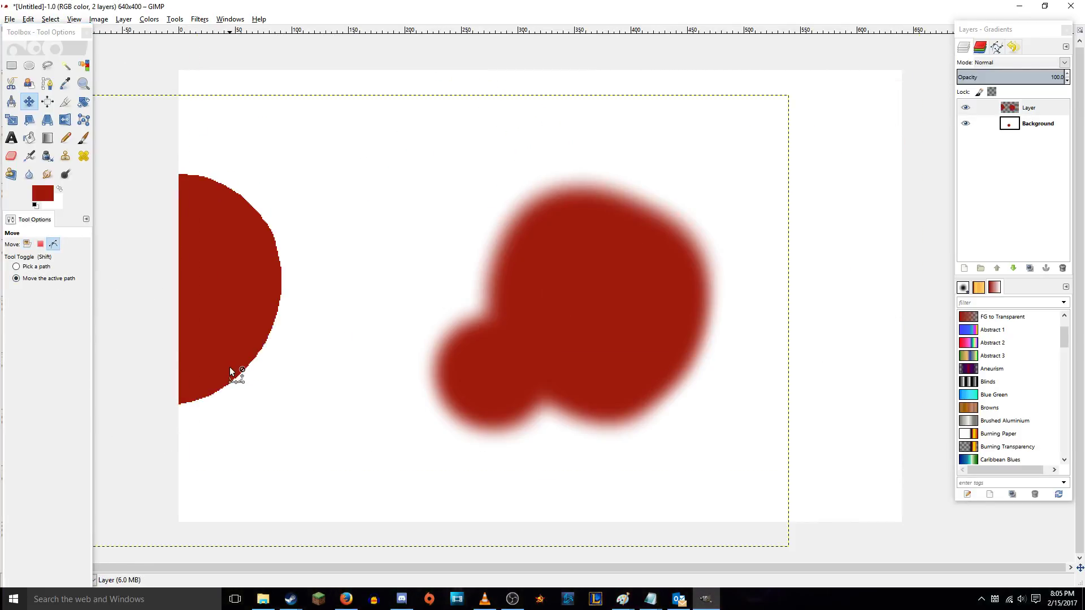
{"action": "key", "text": "ctrl+z"}
{"action": "key", "text": "ctrl+z"}
{"action": "key", "text": "ctrl+z"}
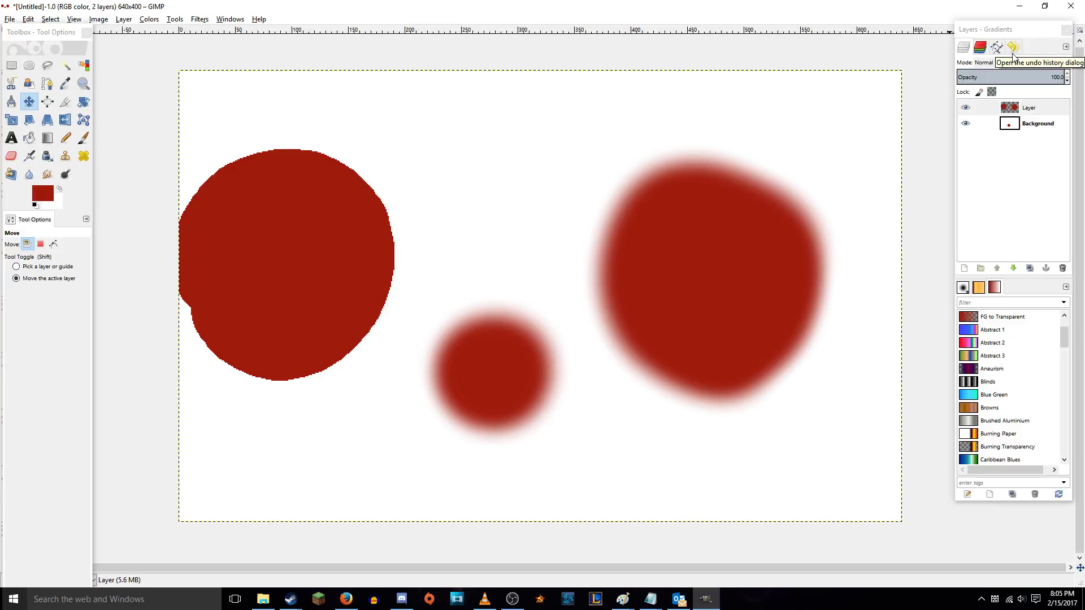
- Revert the image through the undo history to the first Paintbrush stroke of the small spot, and return to the layer list
{"action": "left_click", "coordinate": [1013, 51]}
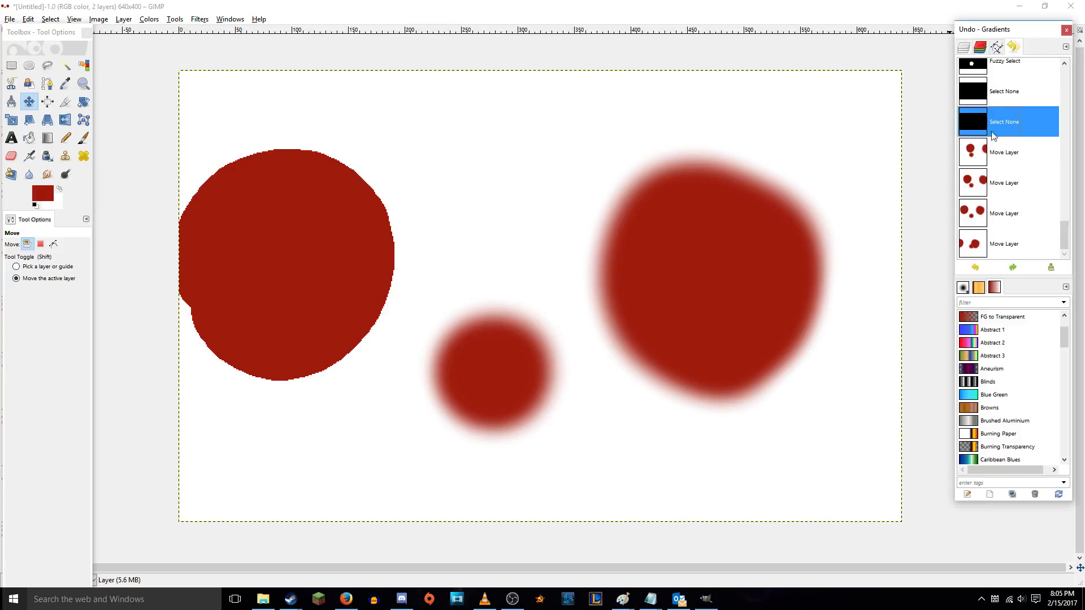
{"action": "scroll", "coordinate": [997, 188], "scroll_direction": "up", "scroll_amount": 15}
{"action": "left_click", "coordinate": [1004, 182]}
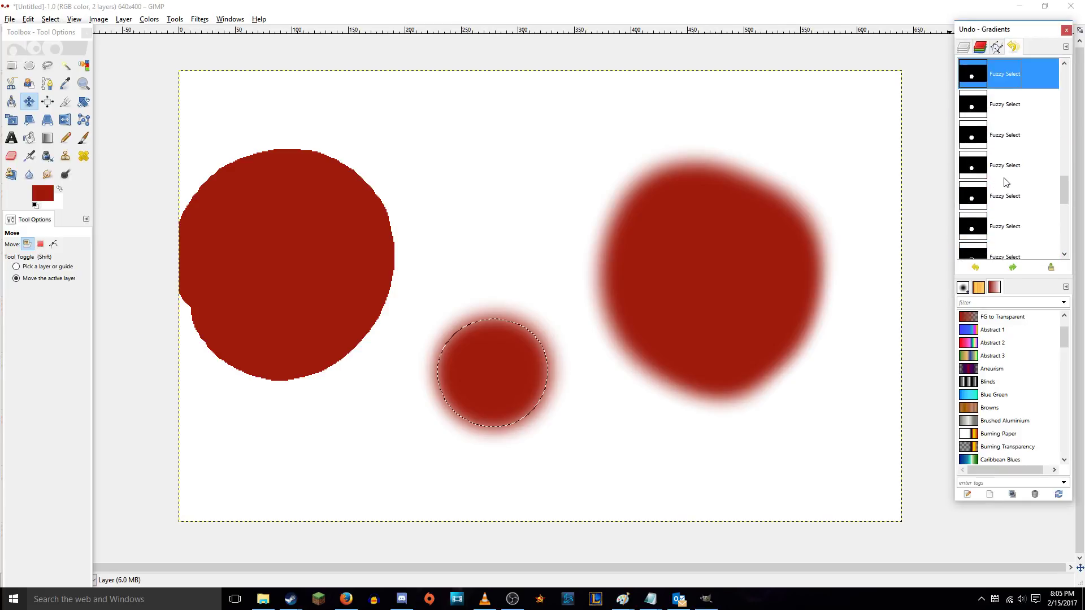
{"action": "scroll", "coordinate": [1012, 169], "scroll_direction": "up", "scroll_amount": 3}
{"action": "left_click", "coordinate": [1006, 226]}
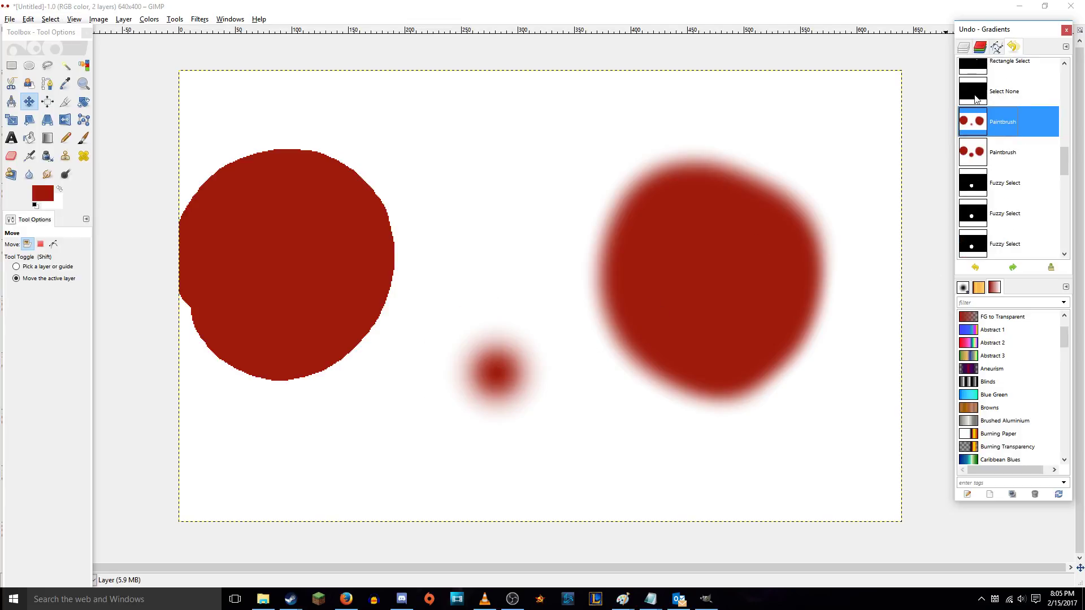
{"action": "left_click", "coordinate": [963, 48]}
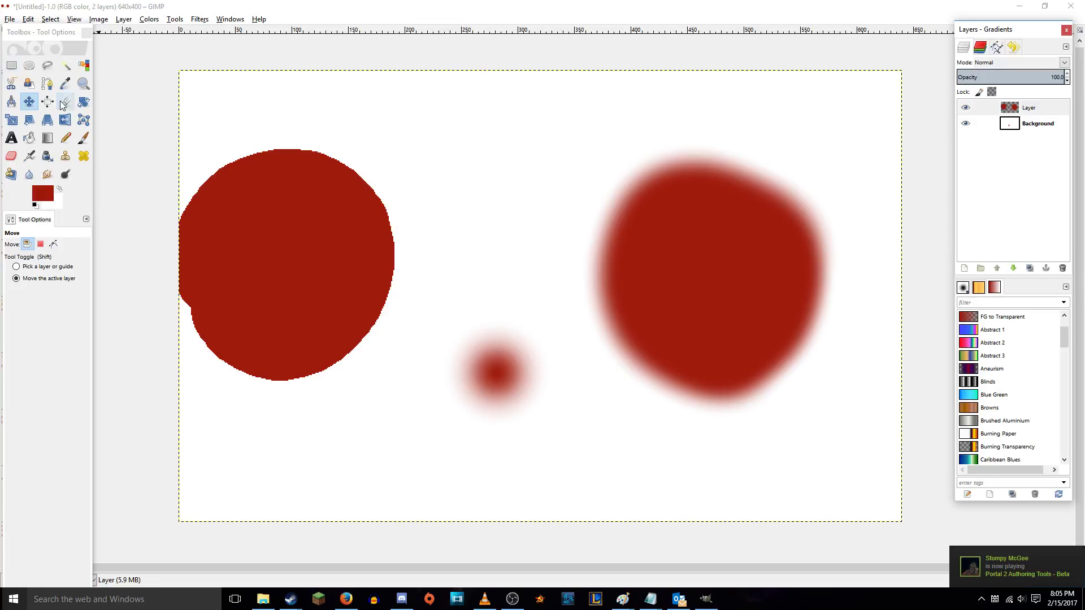
- Try scaling and repositioning the upper layer freely with the Scale tool, and cancel the transform
{"action": "left_click", "coordinate": [12, 121]}
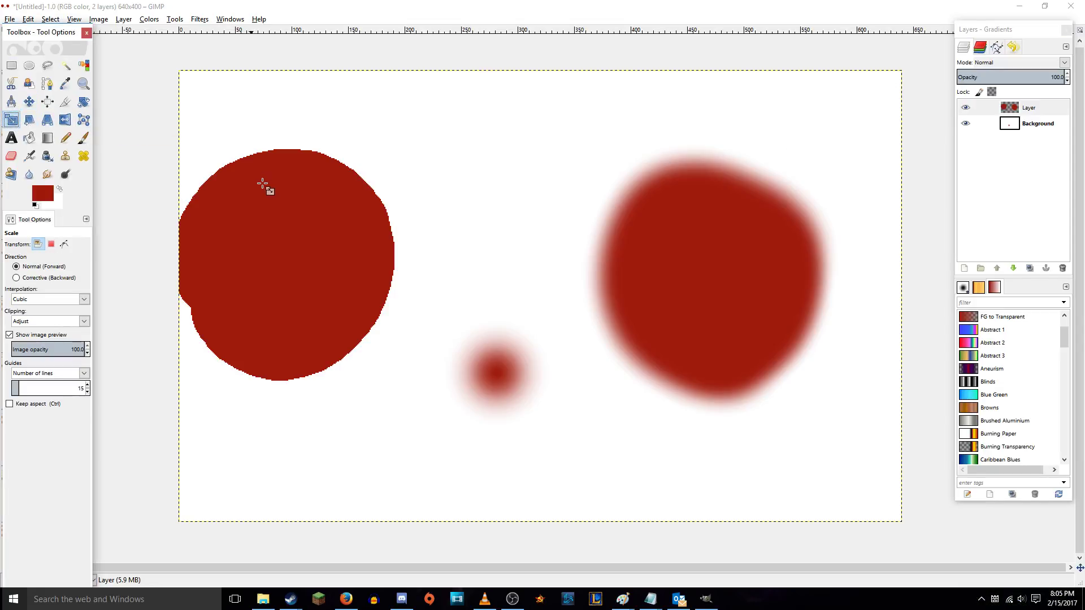
{"action": "left_click", "coordinate": [334, 146]}
{"action": "left_click_drag", "start_coordinate": [333, 146], "coordinate": [164, 47]}
{"action": "key", "text": "Tab"}
{"action": "left_click_drag", "start_coordinate": [312, 164], "coordinate": [205, 85]}
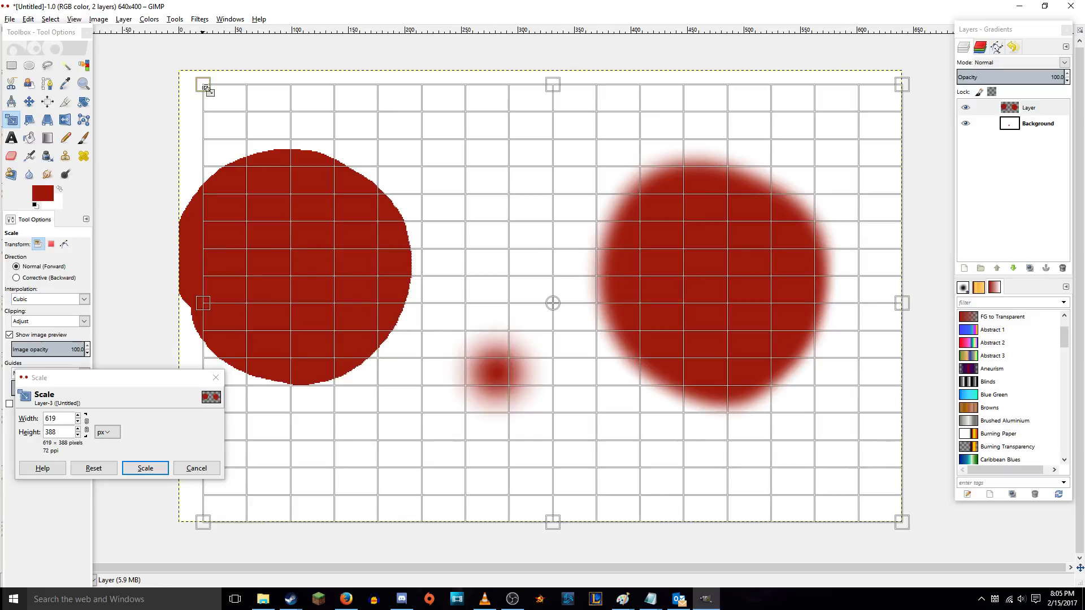
{"action": "left_click_drag", "start_coordinate": [554, 86], "coordinate": [557, 194]}
{"action": "left_click_drag", "start_coordinate": [209, 356], "coordinate": [262, 155]}
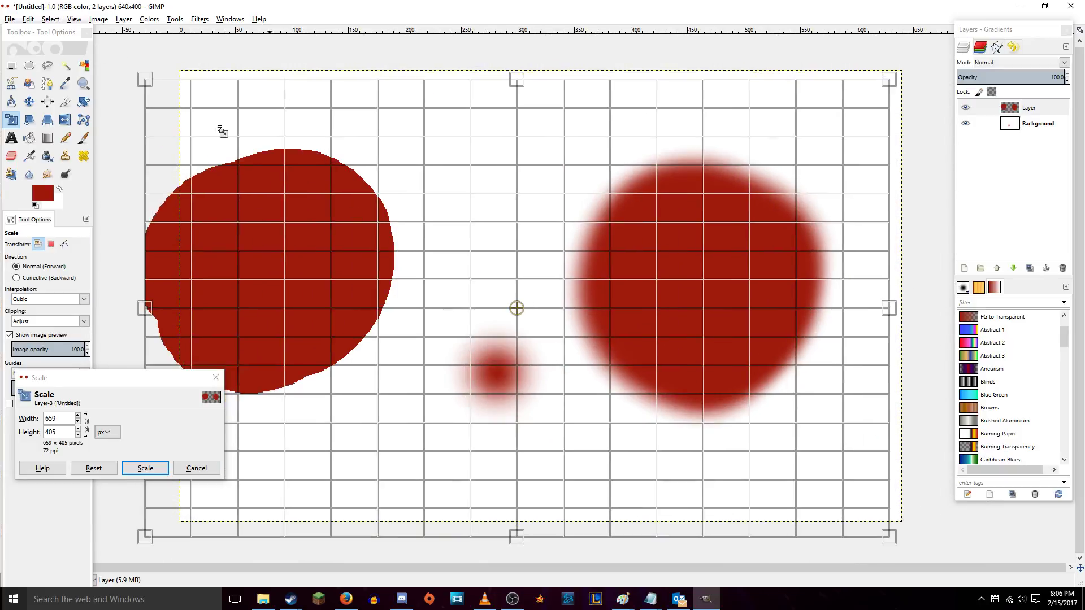
{"action": "left_click_drag", "start_coordinate": [153, 84], "coordinate": [565, 287]}
{"action": "left_click_drag", "start_coordinate": [724, 411], "coordinate": [482, 204]}
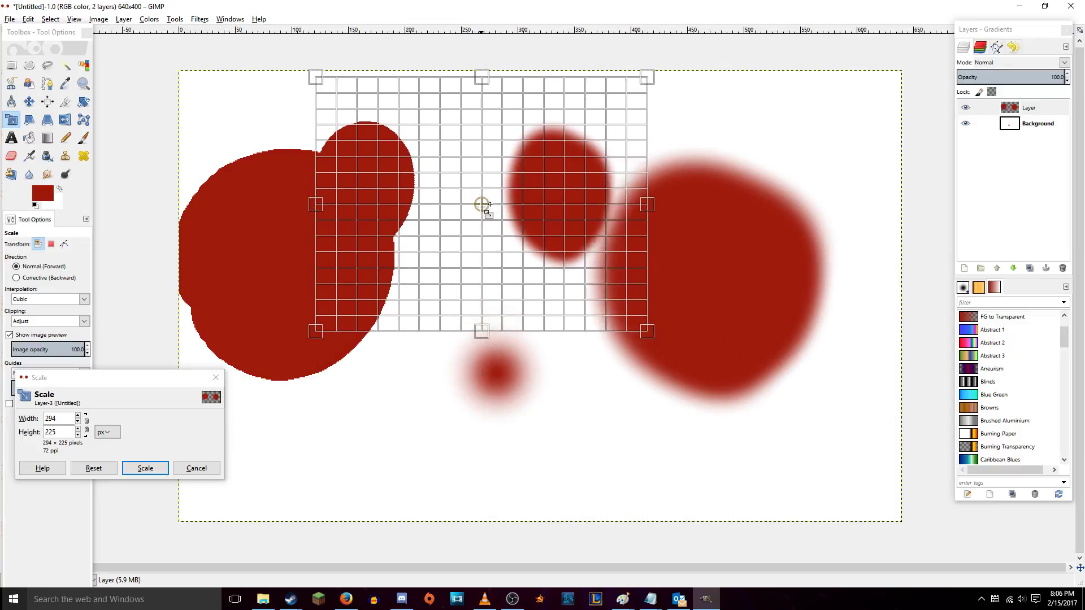
{"action": "left_click", "coordinate": [197, 468]}
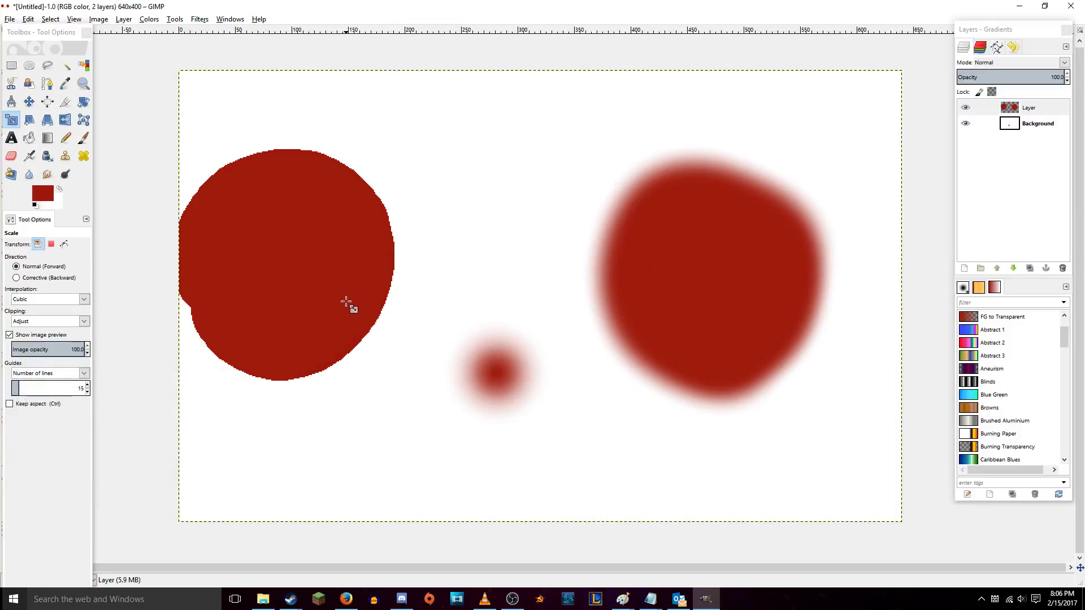
- Try scaling the upper layer with width and height linked, squash it vertically, and cancel the transform
{"action": "key", "text": "Tab"}
{"action": "left_click", "coordinate": [346, 303]}
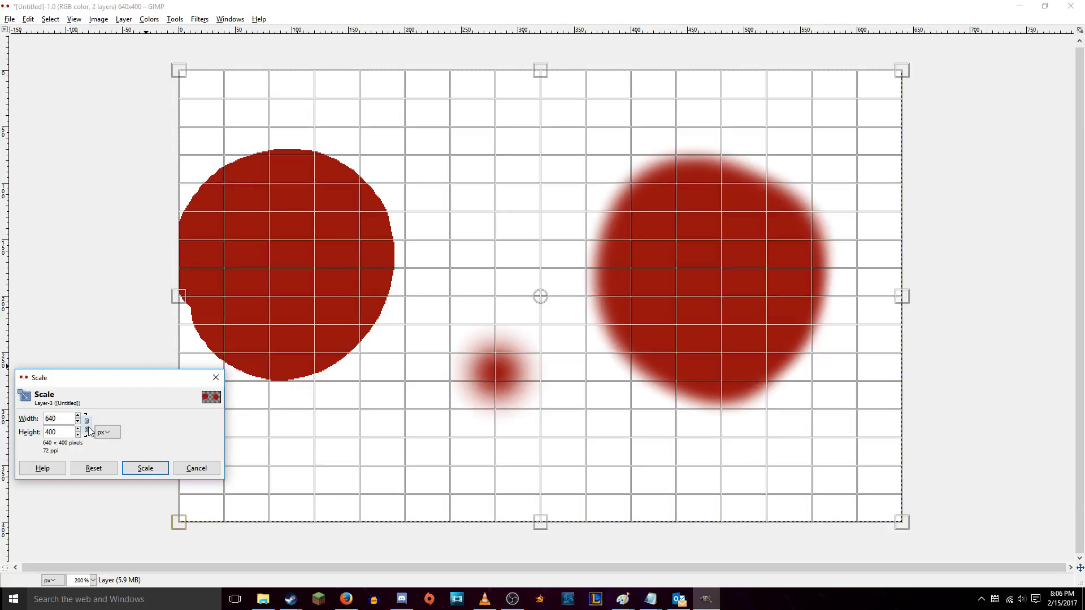
{"action": "left_click", "coordinate": [89, 427]}
{"action": "left_click_drag", "start_coordinate": [168, 83], "coordinate": [235, 175]}
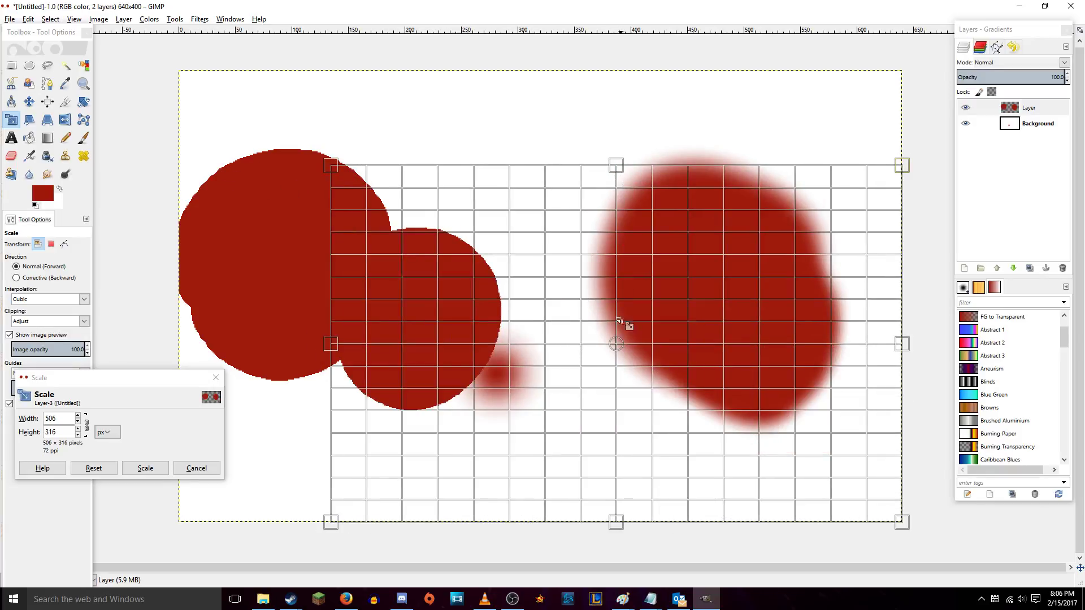
{"action": "left_click_drag", "start_coordinate": [625, 286], "coordinate": [620, 388]}
{"action": "left_click_drag", "start_coordinate": [447, 378], "coordinate": [449, 462]}
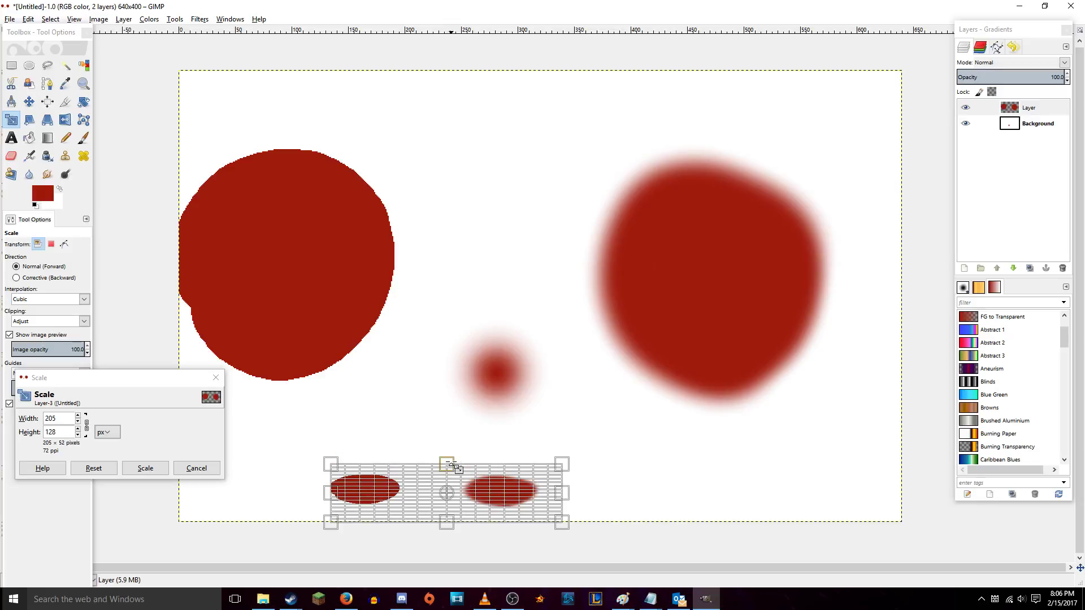
{"action": "left_click_drag", "start_coordinate": [349, 495], "coordinate": [537, 495]}
{"action": "left_click", "coordinate": [196, 469]}
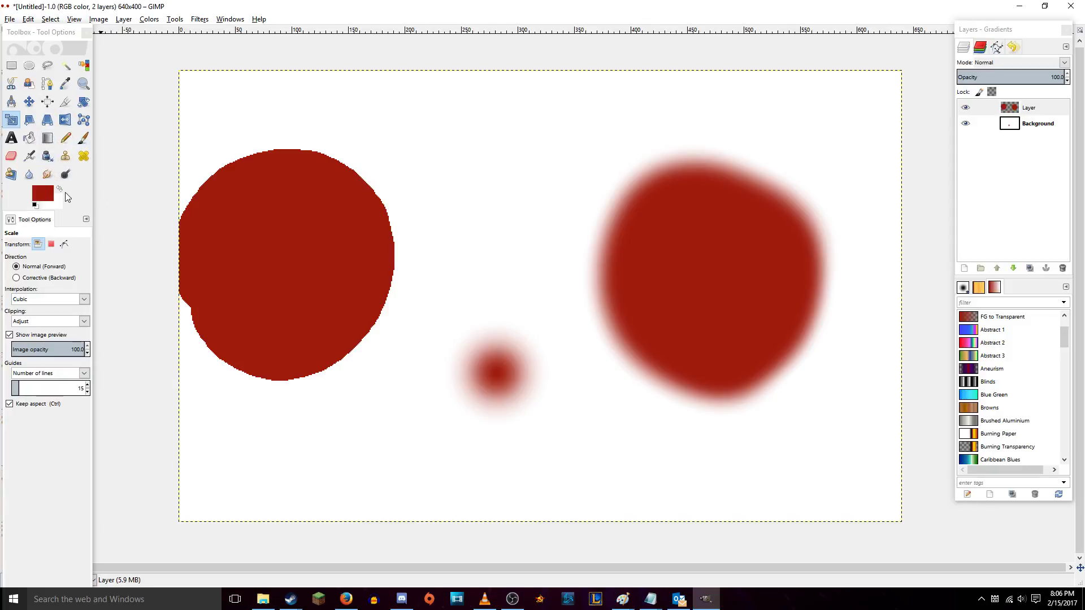
- Try shearing the upper layer horizontally with the Shear tool, apply it, and undo the shear
{"action": "left_click", "coordinate": [30, 124]}
{"action": "left_click_drag", "start_coordinate": [264, 308], "coordinate": [742, 331]}
{"action": "left_click_drag", "start_coordinate": [330, 321], "coordinate": [4, 304]}
{"action": "left_click", "coordinate": [255, 179]}
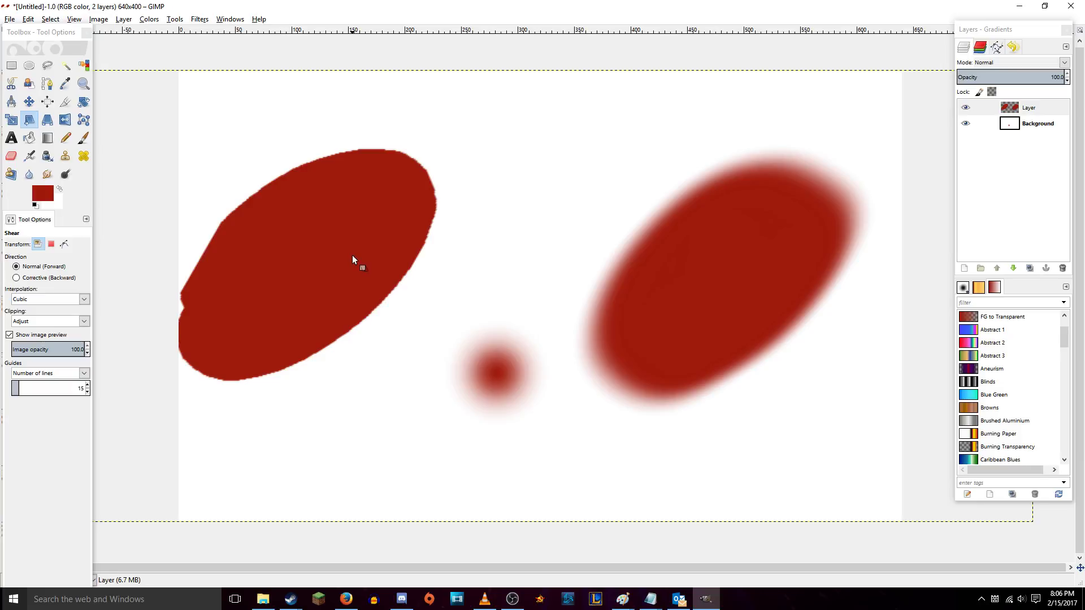
{"action": "key", "text": "ctrl+z"}
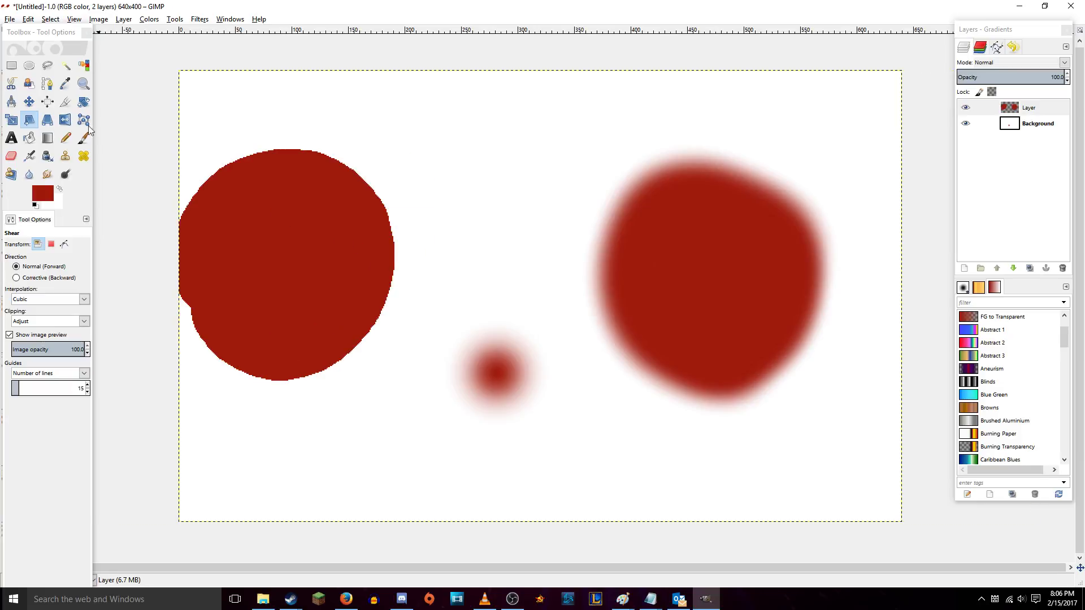
- Try a Perspective transform on the upper layer by pulling three of its corners inward, apply it, and undo it
{"action": "left_click", "coordinate": [53, 121]}
{"action": "left_click", "coordinate": [902, 67]}
{"action": "left_click_drag", "start_coordinate": [881, 84], "coordinate": [524, 154]}
{"action": "key", "text": "Tab"}
{"action": "left_click_drag", "start_coordinate": [678, 359], "coordinate": [554, 338]}
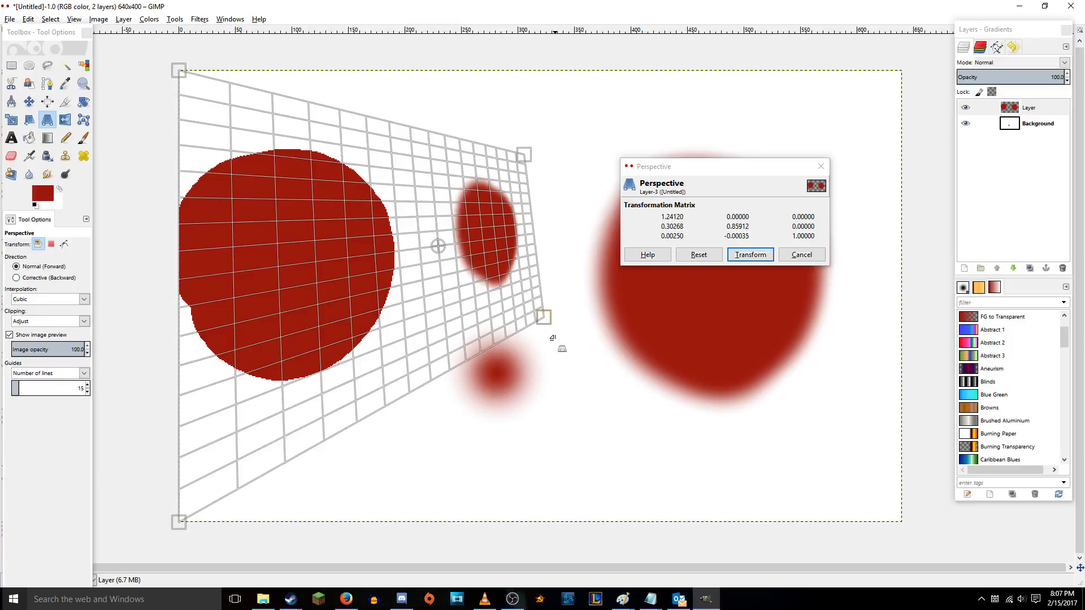
{"action": "left_click_drag", "start_coordinate": [179, 521], "coordinate": [194, 216]}
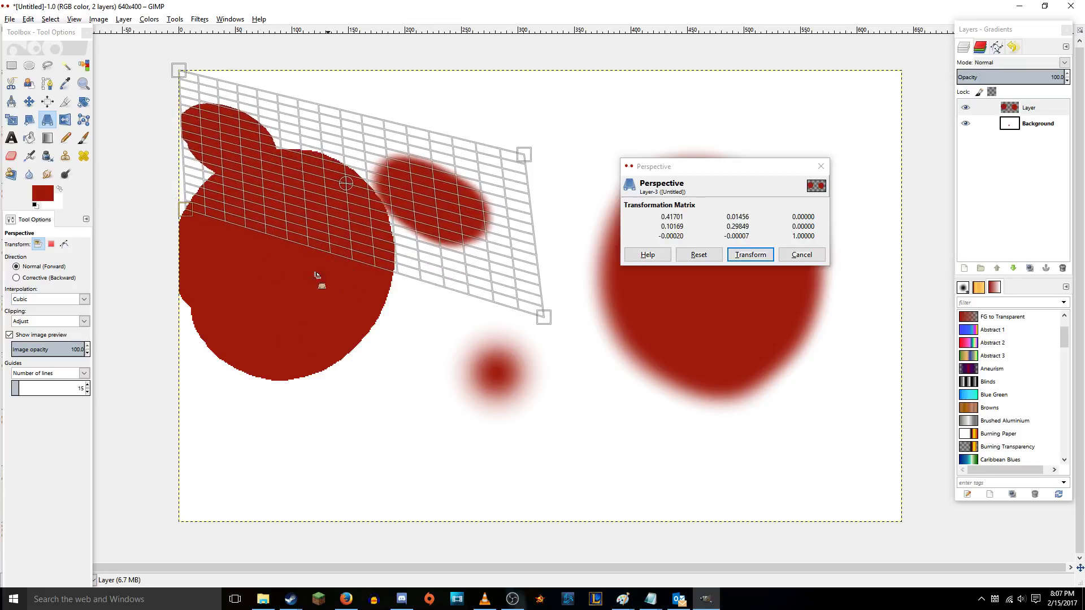
{"action": "left_click_drag", "start_coordinate": [542, 326], "coordinate": [532, 328]}
{"action": "left_click_drag", "start_coordinate": [190, 207], "coordinate": [183, 208]}
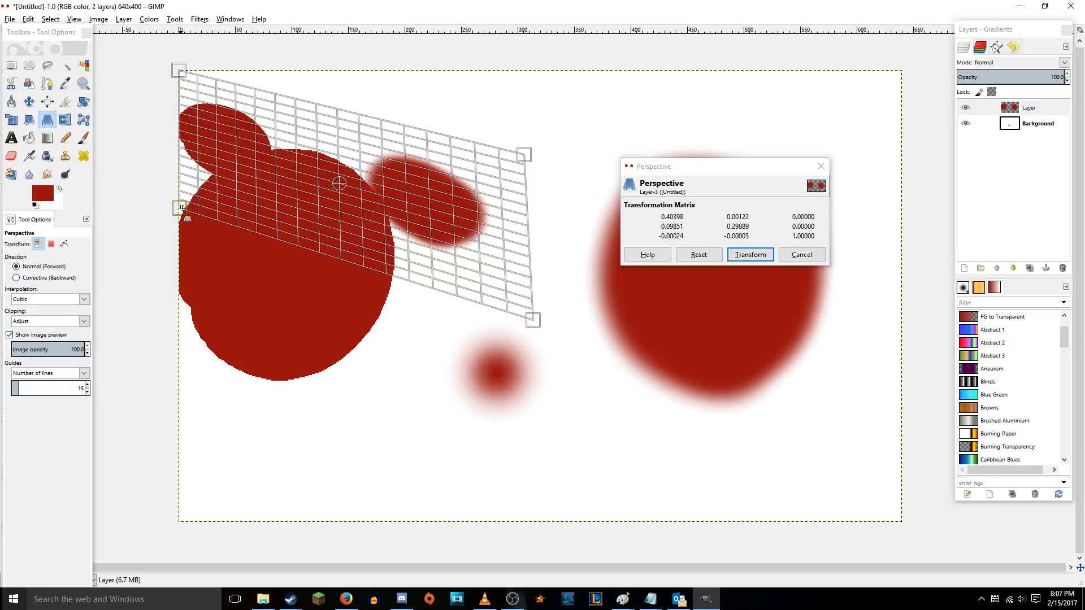
{"action": "left_click", "coordinate": [752, 255]}
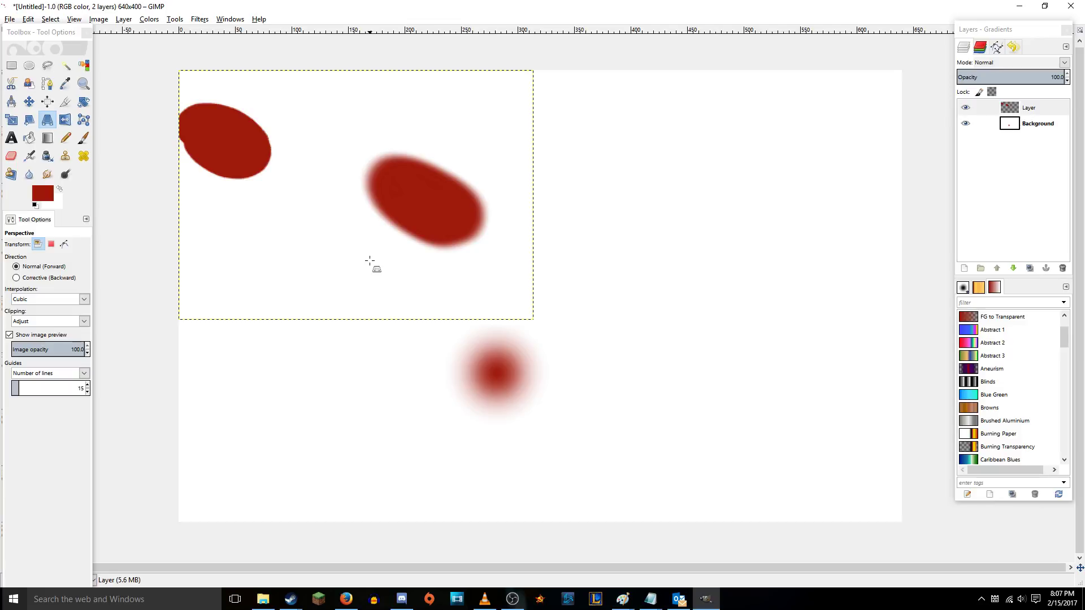
{"action": "key", "text": "ctrl+z"}
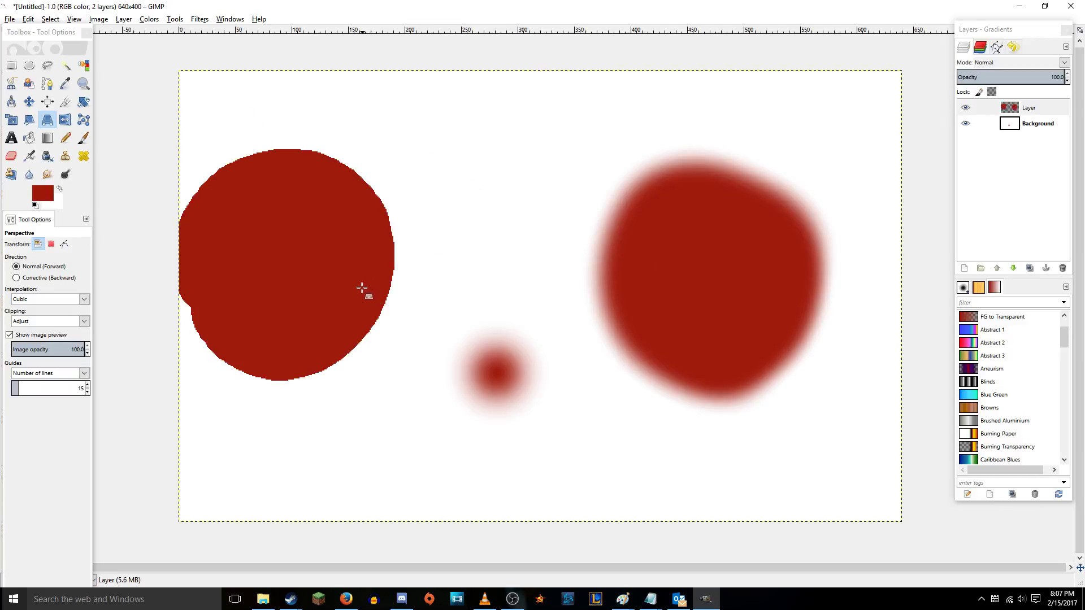
- Flip the upper layer horizontally and back, and do the same with a vertical flip
{"action": "left_click", "coordinate": [66, 121]}
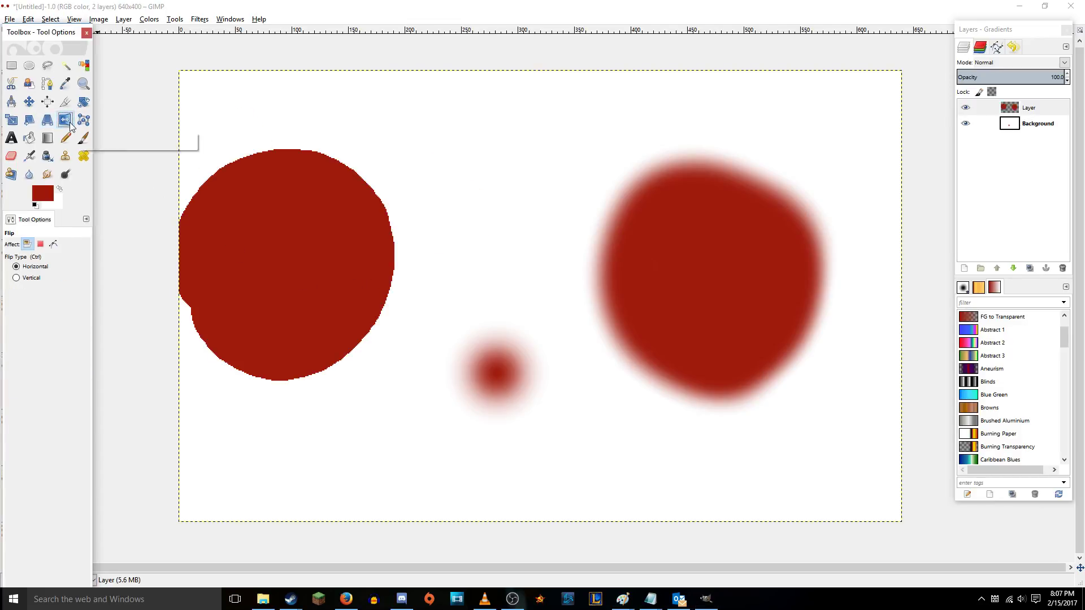
{"action": "left_click", "coordinate": [355, 273]}
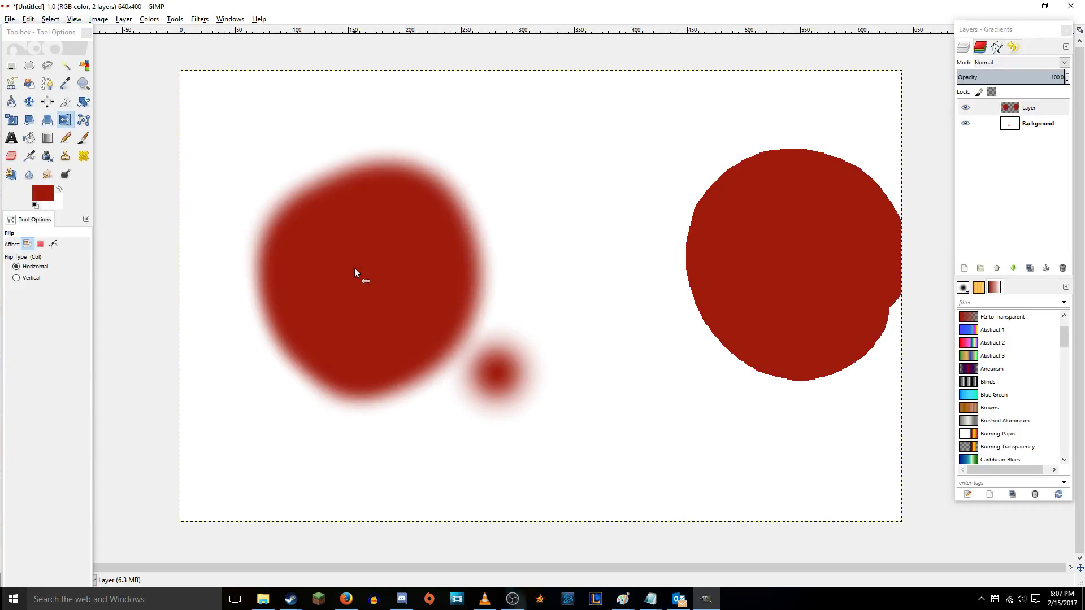
{"action": "left_click", "coordinate": [355, 273]}
{"action": "left_click", "coordinate": [21, 278]}
{"action": "left_click", "coordinate": [313, 299]}
{"action": "left_click", "coordinate": [313, 298]}
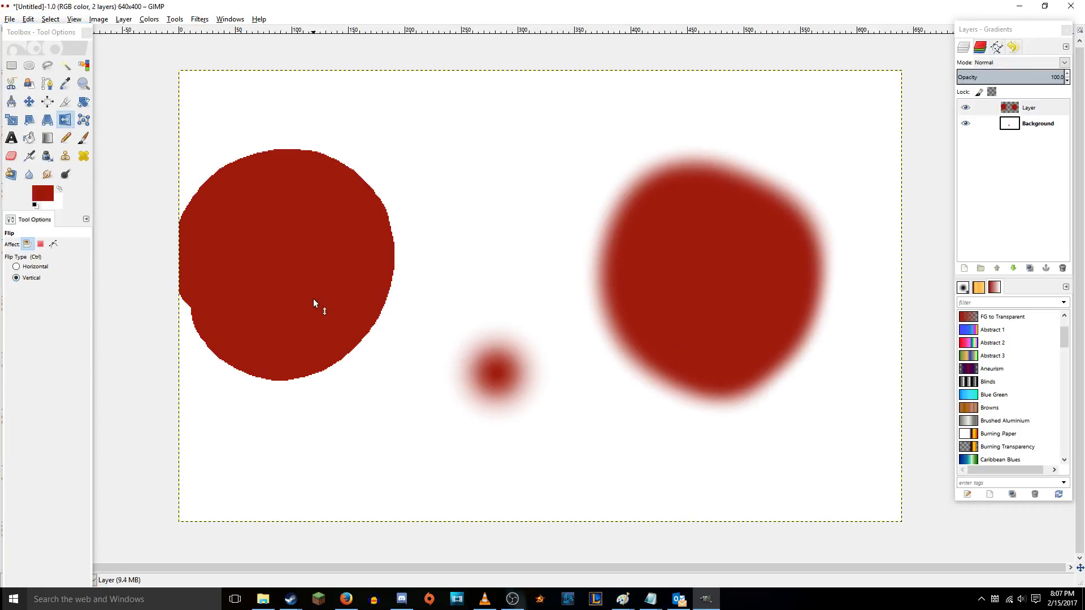
- Draw a closed Cage Transform outline with many points around the blurred red shape on the canvas's right side
{"action": "left_click", "coordinate": [85, 122]}
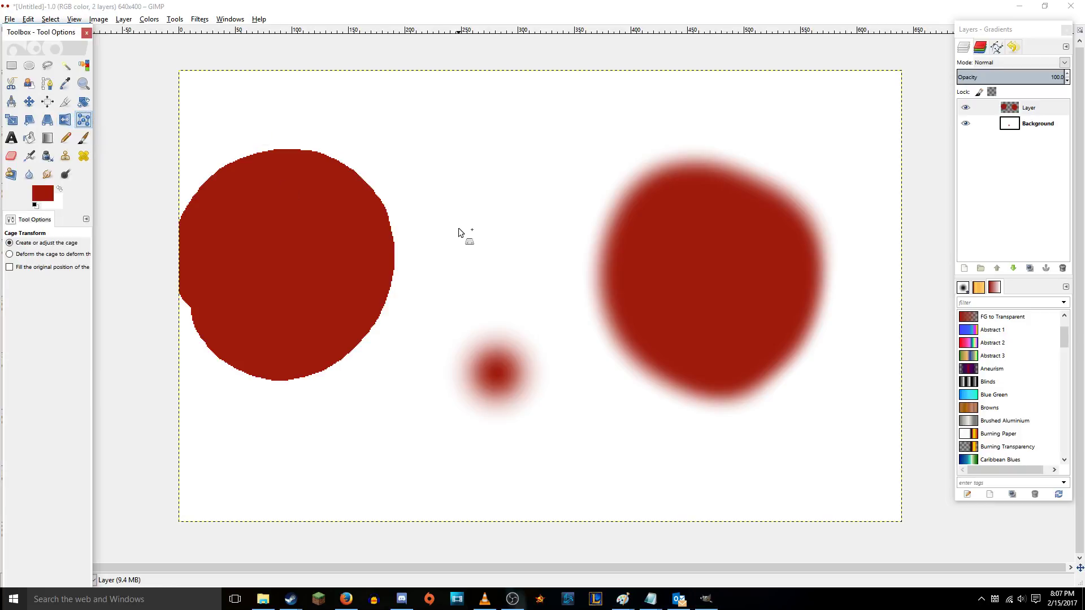
{"action": "left_click", "coordinate": [581, 397]}
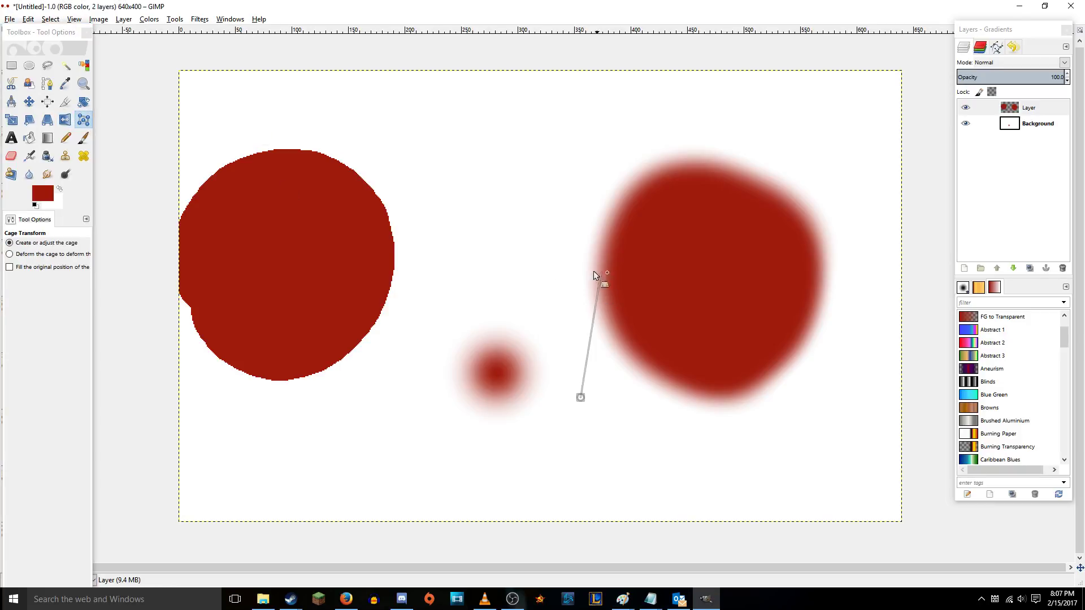
{"action": "left_click", "coordinate": [579, 351]}
{"action": "left_click", "coordinate": [576, 297]}
{"action": "left_click", "coordinate": [569, 230]}
{"action": "left_click", "coordinate": [578, 174]}
{"action": "left_click", "coordinate": [579, 135]}
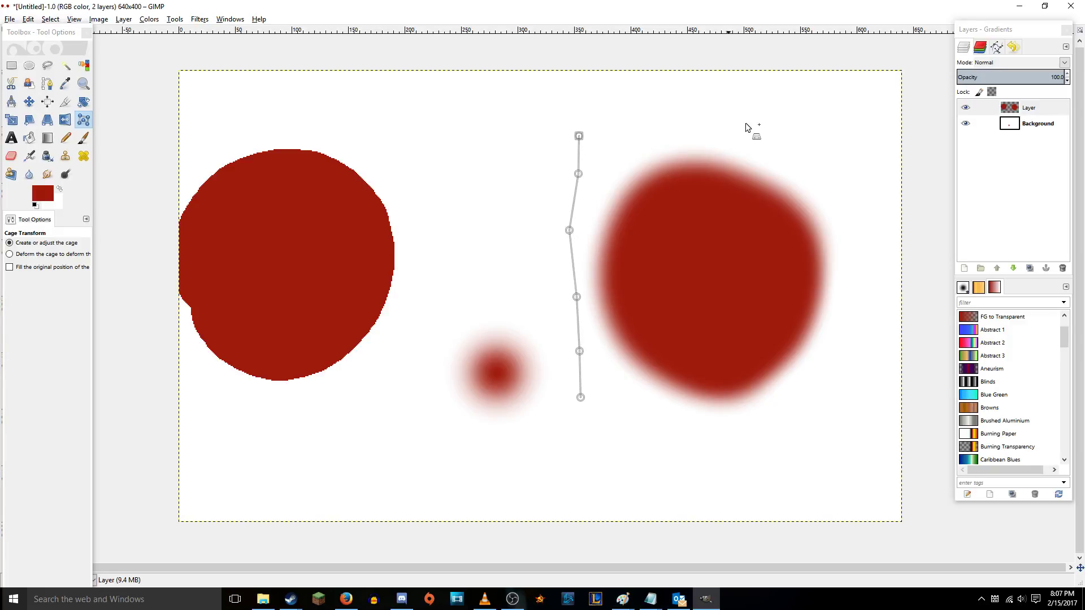
{"action": "left_click", "coordinate": [654, 132]}
{"action": "left_click", "coordinate": [707, 131]}
{"action": "left_click", "coordinate": [760, 133]}
{"action": "left_click", "coordinate": [837, 179]}
{"action": "left_click", "coordinate": [837, 220]}
{"action": "left_click", "coordinate": [837, 253]}
{"action": "left_click", "coordinate": [839, 289]}
{"action": "left_click", "coordinate": [836, 326]}
{"action": "left_click", "coordinate": [831, 395]}
{"action": "left_click", "coordinate": [830, 426]}
{"action": "left_click", "coordinate": [765, 435]}
{"action": "left_click", "coordinate": [714, 430]}
{"action": "left_click", "coordinate": [657, 427]}
{"action": "left_click", "coordinate": [602, 421]}
{"action": "left_click", "coordinate": [580, 420]}
{"action": "left_click", "coordinate": [581, 398]}
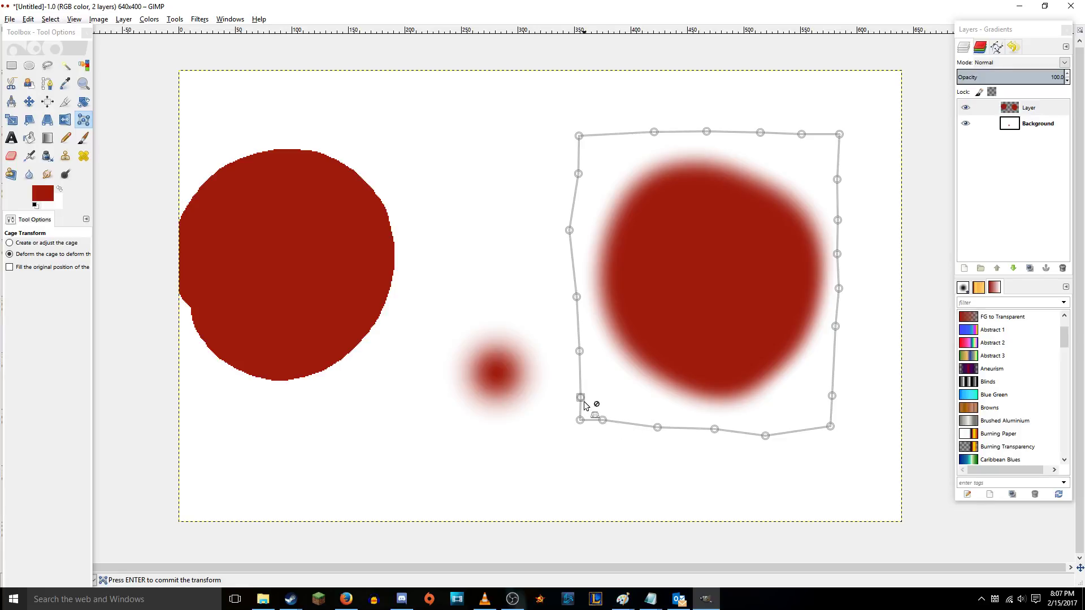
- Stretch four of the cage's bottom points down toward the lower edge of the canvas
{"action": "left_click_drag", "start_coordinate": [603, 421], "coordinate": [623, 486]}
{"action": "left_click_drag", "start_coordinate": [657, 427], "coordinate": [674, 498]}
{"action": "left_click_drag", "start_coordinate": [714, 430], "coordinate": [728, 508]}
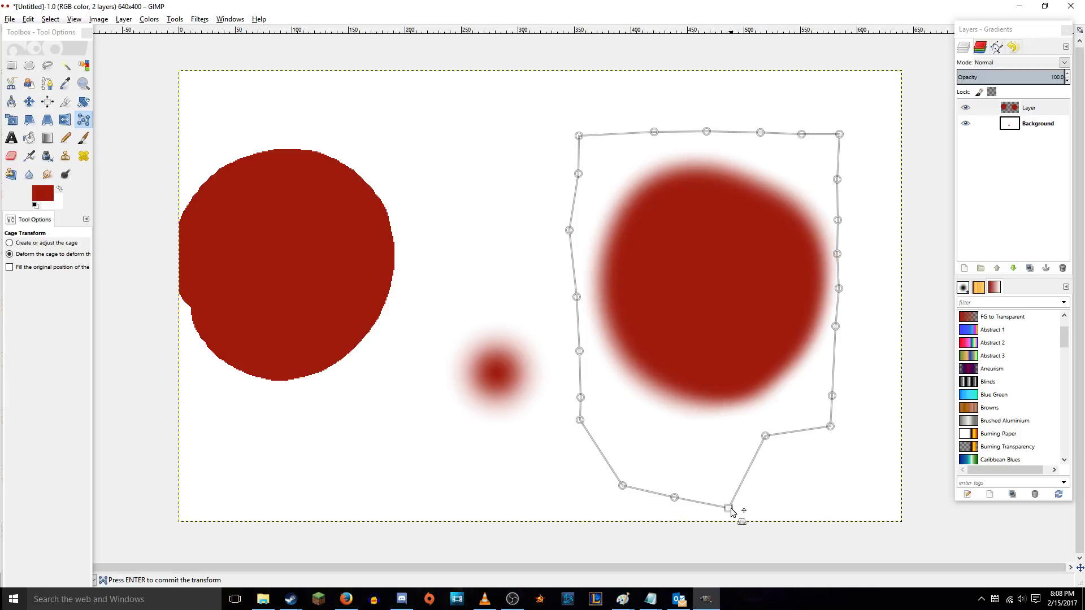
{"action": "left_click_drag", "start_coordinate": [770, 440], "coordinate": [777, 515]}
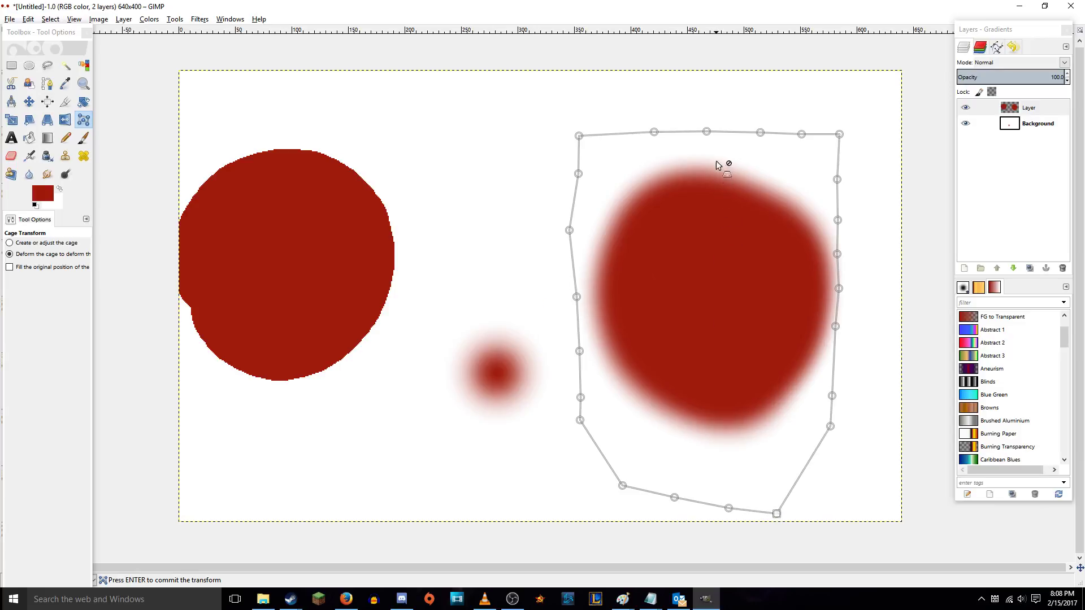
- Push three of the cage's top points deep down into the blurred shape to dent its upper edge
{"action": "left_click_drag", "start_coordinate": [707, 132], "coordinate": [718, 312]}
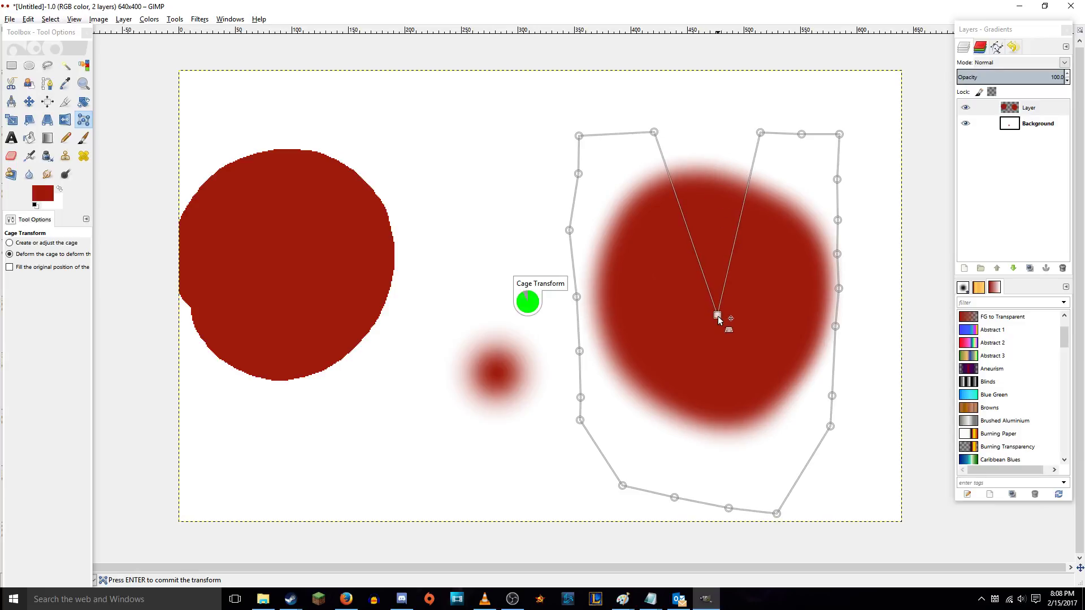
{"action": "left_click_drag", "start_coordinate": [654, 132], "coordinate": [689, 351]}
{"action": "left_click_drag", "start_coordinate": [762, 134], "coordinate": [756, 354]}
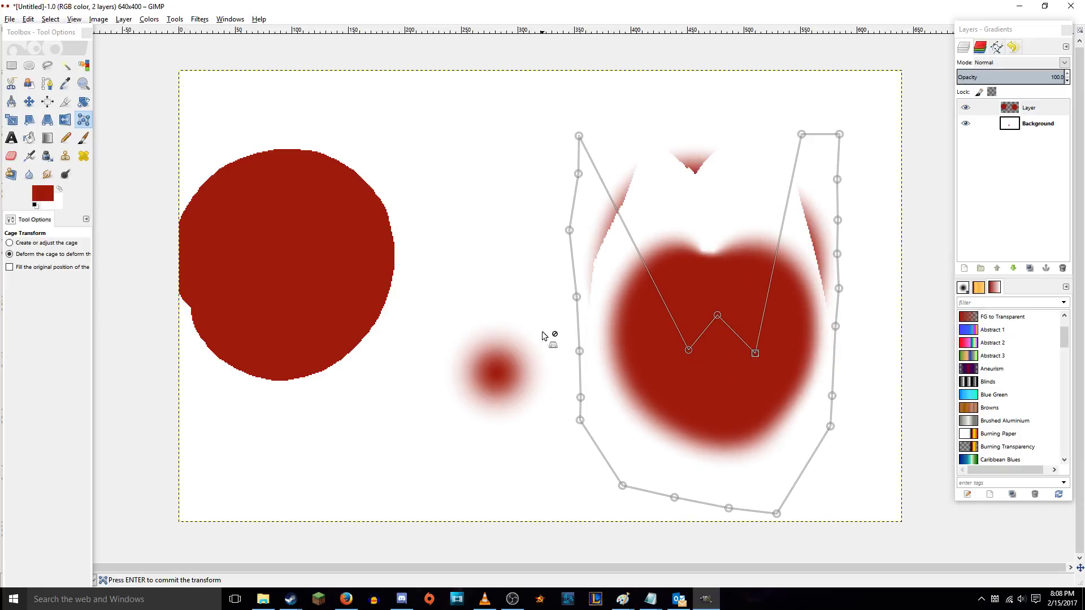
- Pull one point on each side of the cage outward and apply the cage transform
{"action": "left_click_drag", "start_coordinate": [577, 297], "coordinate": [441, 355]}
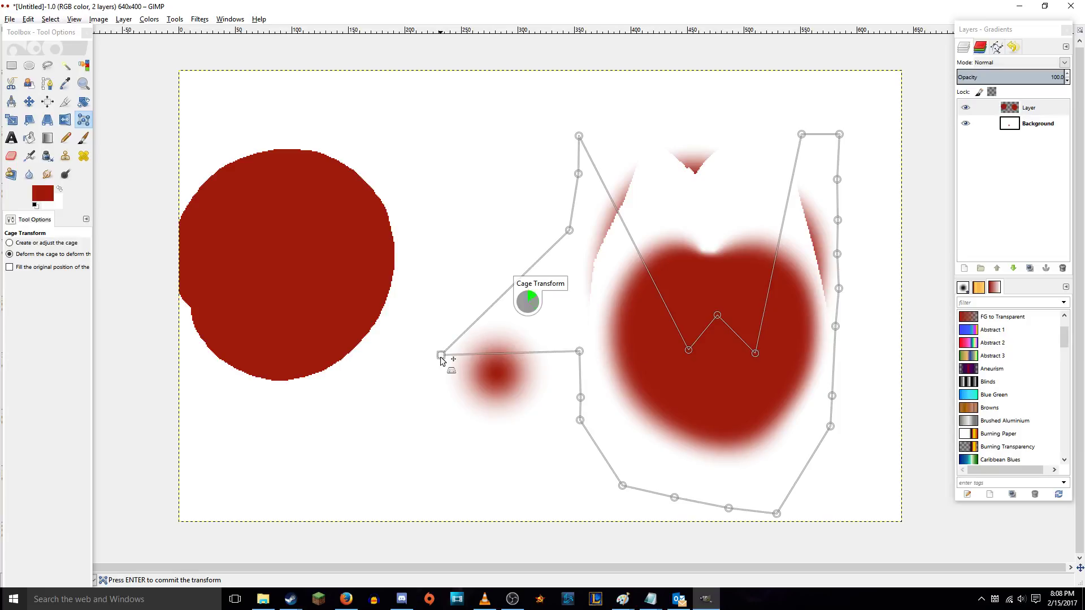
{"action": "left_click_drag", "start_coordinate": [839, 289], "coordinate": [923, 335]}
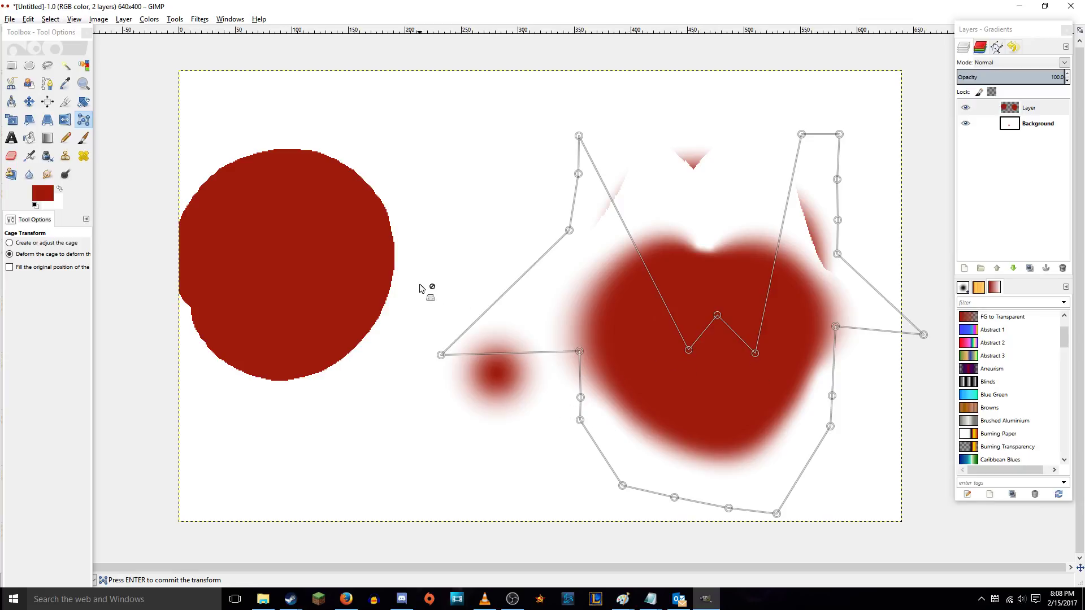
{"action": "key", "text": "Return"}
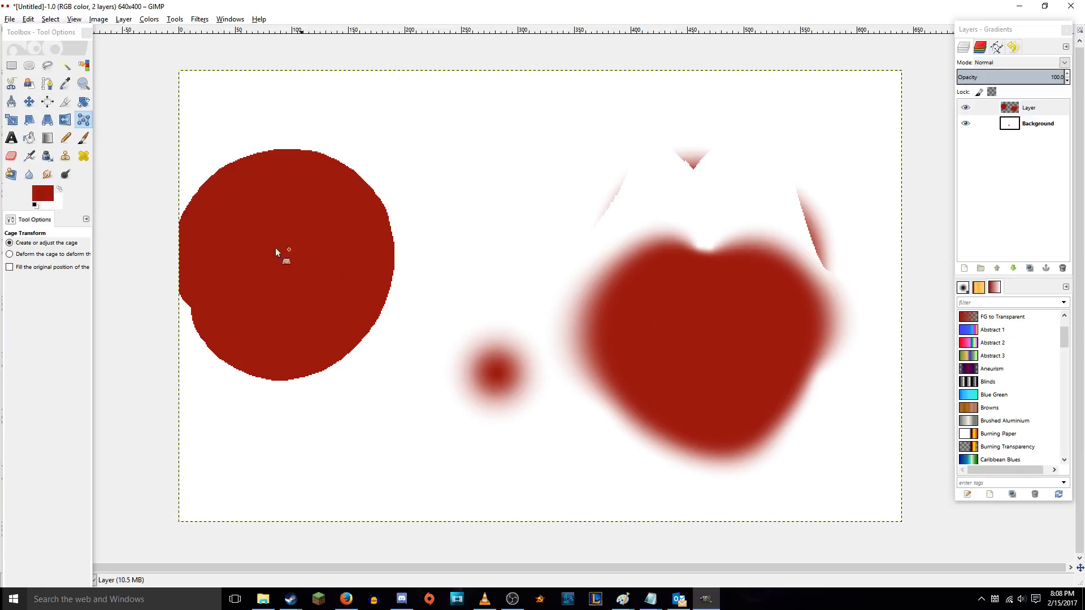
- Erase the stray red fragments left above the heart-shaped blurred red shape
{"action": "left_click", "coordinate": [11, 156]}
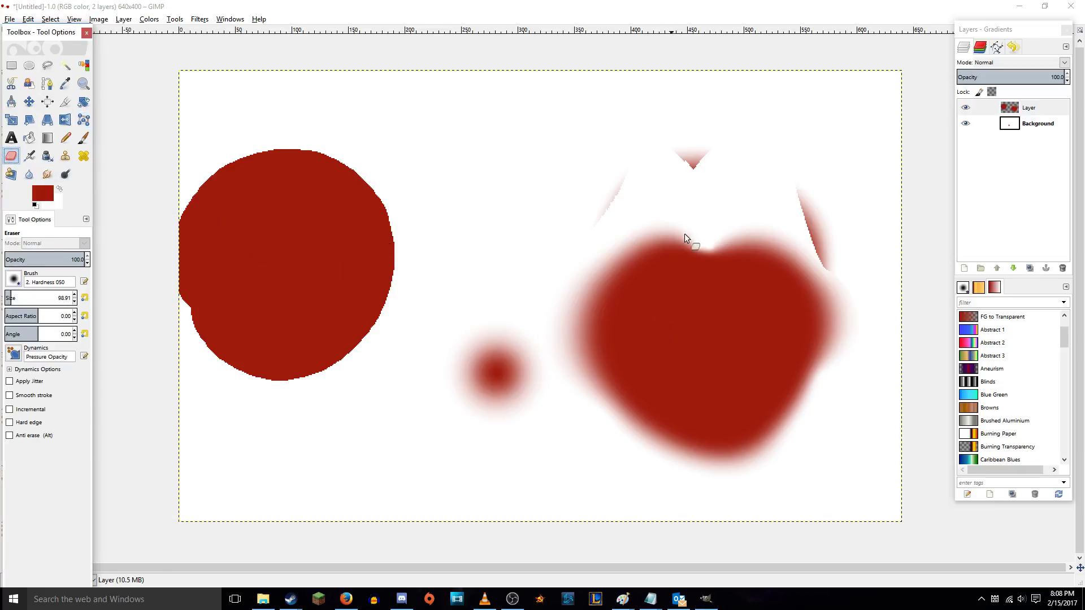
{"action": "mouse_move", "coordinate": [577, 215]}
{"action": "left_mouse_down"}
{"action": "mouse_move", "coordinate": [639, 167]}
{"action": "mouse_move", "coordinate": [707, 150]}
{"action": "mouse_move", "coordinate": [836, 173]}
{"action": "mouse_move", "coordinate": [819, 181]}
{"action": "mouse_move", "coordinate": [855, 217]}
{"action": "mouse_move", "coordinate": [834, 202]}
{"action": "mouse_move", "coordinate": [849, 243]}
{"action": "mouse_move", "coordinate": [812, 194]}
{"action": "left_mouse_up"}
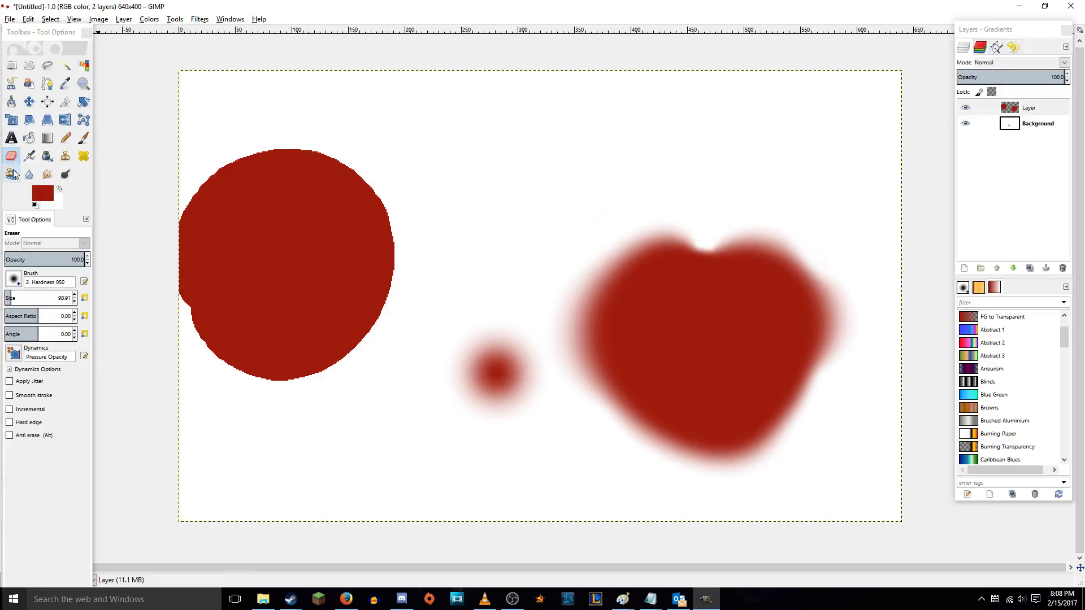
- Add the text "yhrftjhnfthnjfhn" near the top middle of the canvas and change its color to light orange
{"action": "left_click", "coordinate": [6, 140]}
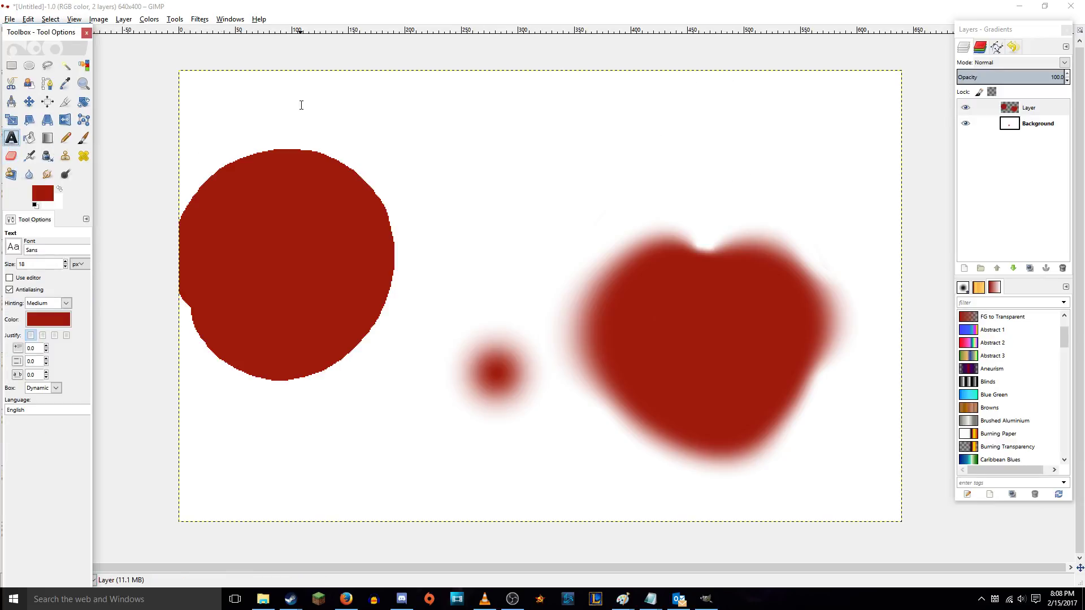
{"action": "left_click", "coordinate": [389, 132]}
{"action": "type", "text": "yhrftjhnfthnjfhn"}
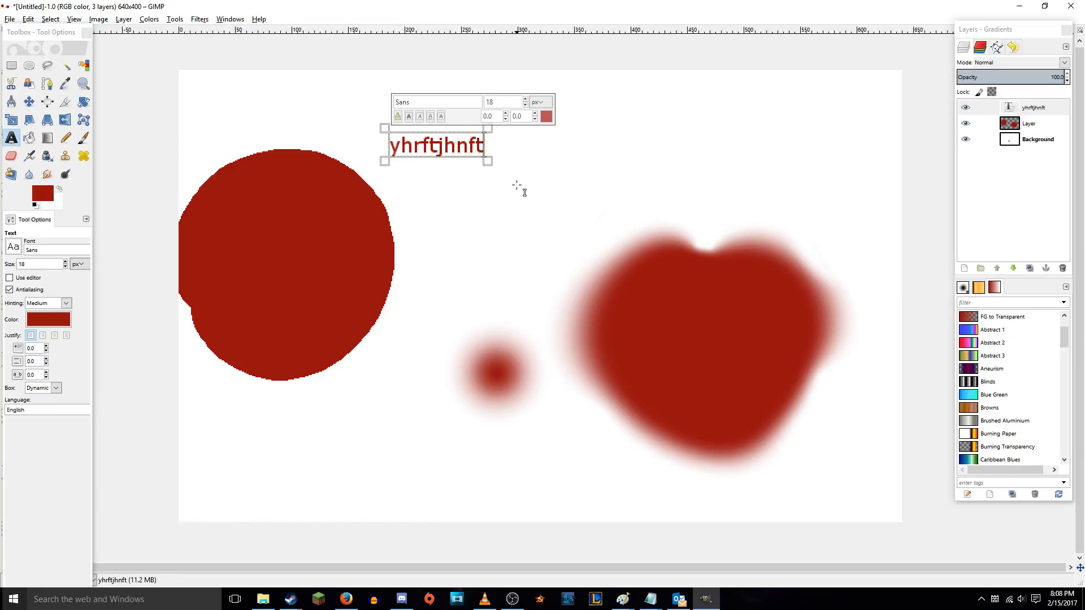
{"action": "left_click", "coordinate": [48, 319]}
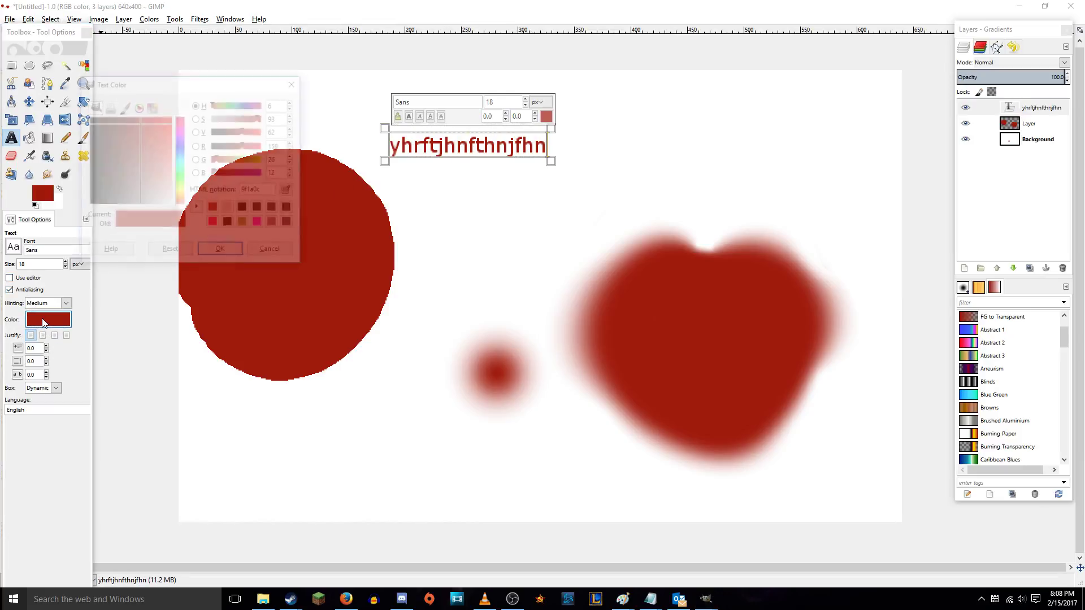
{"action": "left_click", "coordinate": [167, 158]}
{"action": "left_click", "coordinate": [180, 199]}
{"action": "left_click", "coordinate": [223, 252]}
- Browse the font list and set the text's font to Wingdings
{"action": "left_click", "coordinate": [13, 247]}
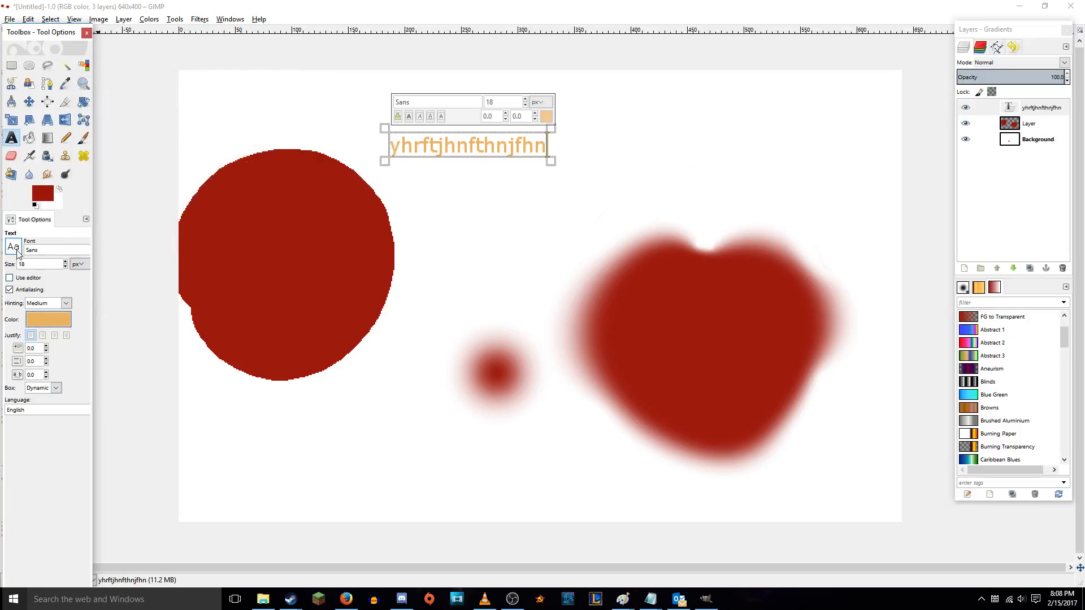
{"action": "scroll", "coordinate": [67, 328], "scroll_direction": "down", "scroll_amount": 5}
{"action": "scroll", "coordinate": [82, 343], "scroll_direction": "down", "scroll_amount": 12}
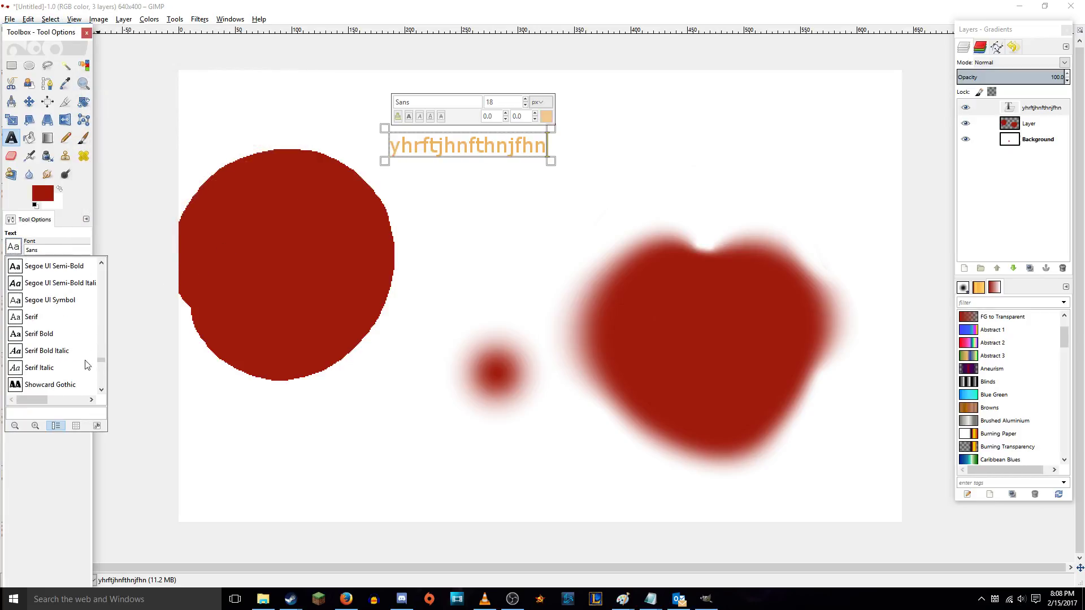
{"action": "left_click_drag", "start_coordinate": [103, 375], "coordinate": [103, 382]}
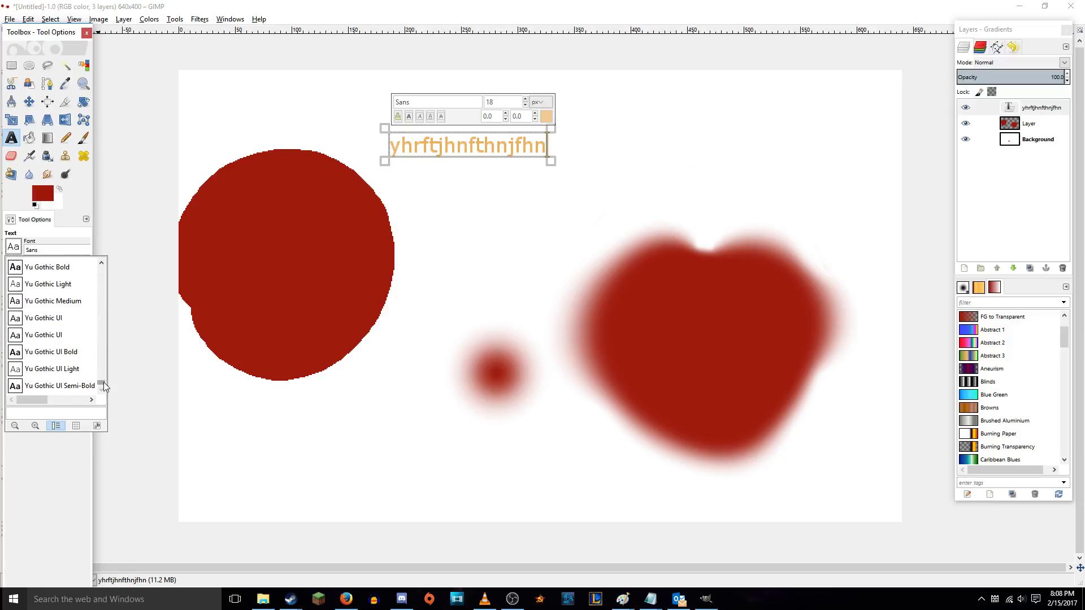
{"action": "scroll", "coordinate": [87, 371], "scroll_direction": "up", "scroll_amount": 5}
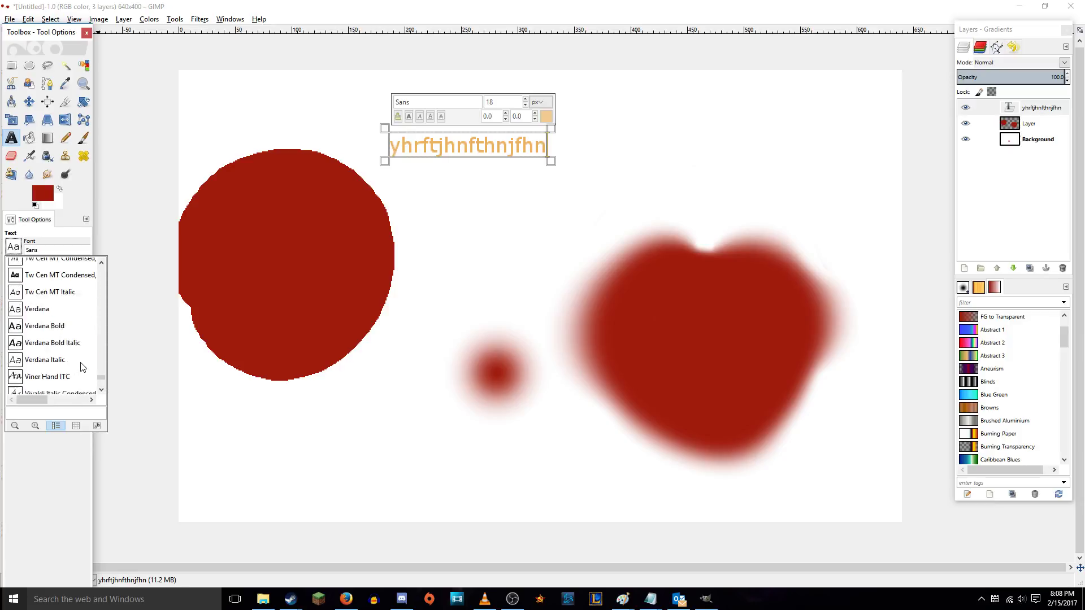
{"action": "scroll", "coordinate": [52, 343], "scroll_direction": "down", "scroll_amount": 4}
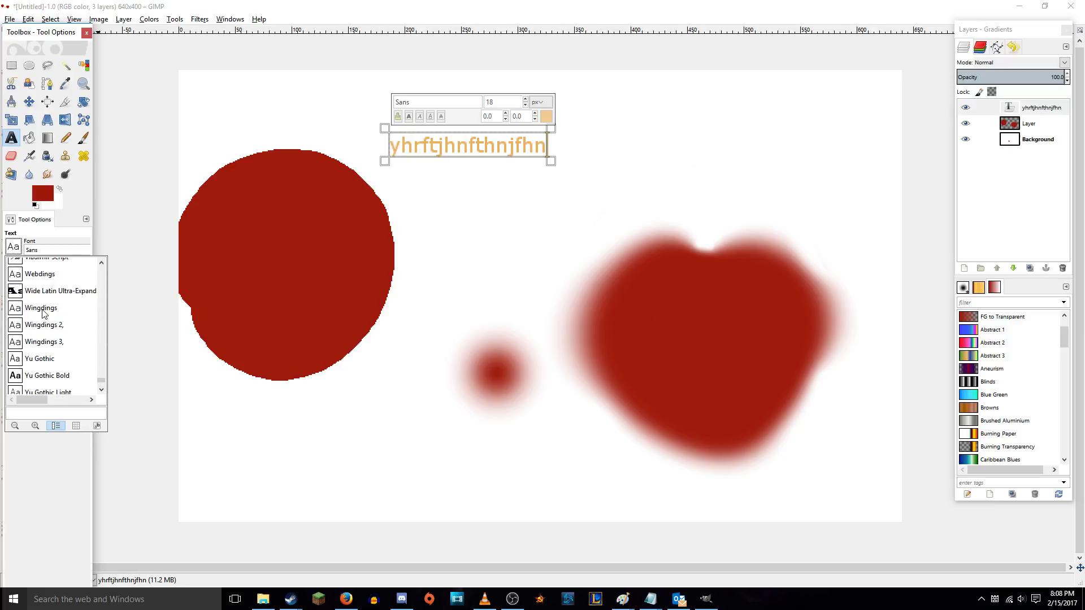
{"action": "left_click", "coordinate": [41, 308]}
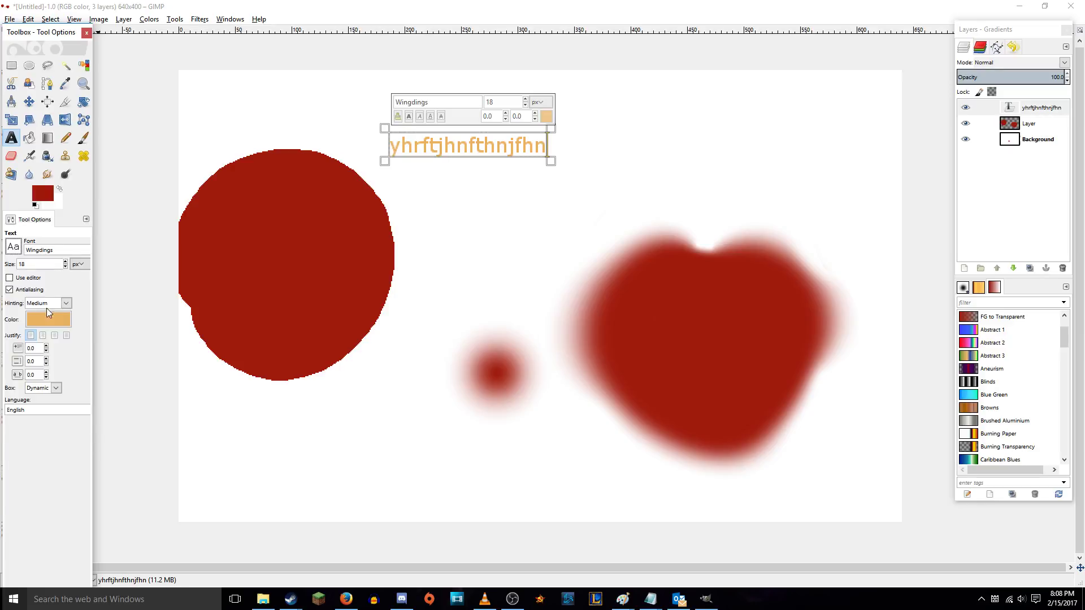
{"action": "left_click", "coordinate": [452, 149]}
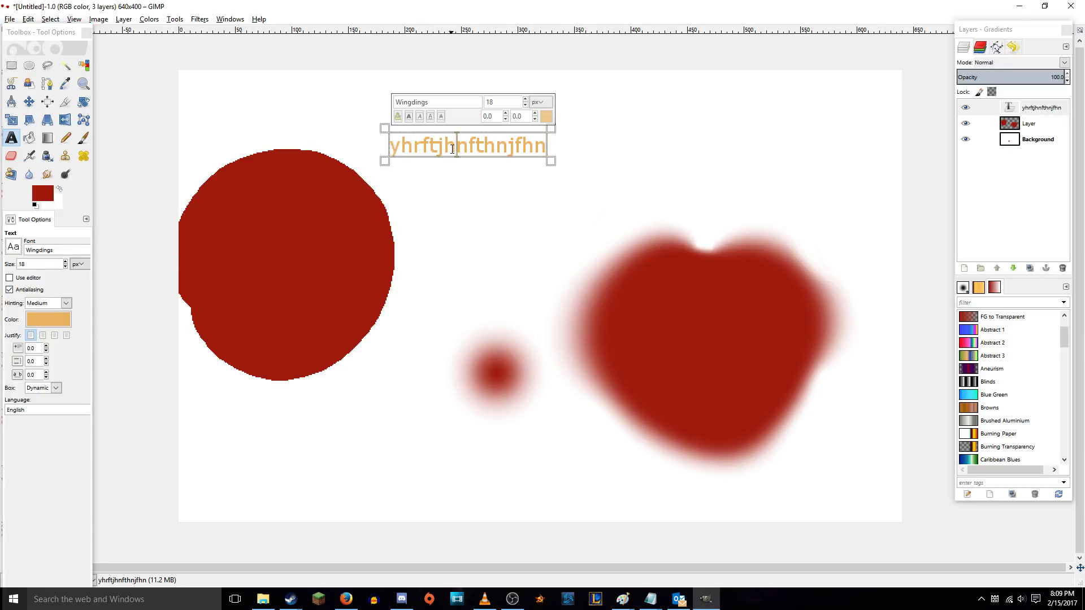
- Try other symbol fonts for the text, including Wingdings 2, and finish with Webdings
{"action": "left_click", "coordinate": [21, 253]}
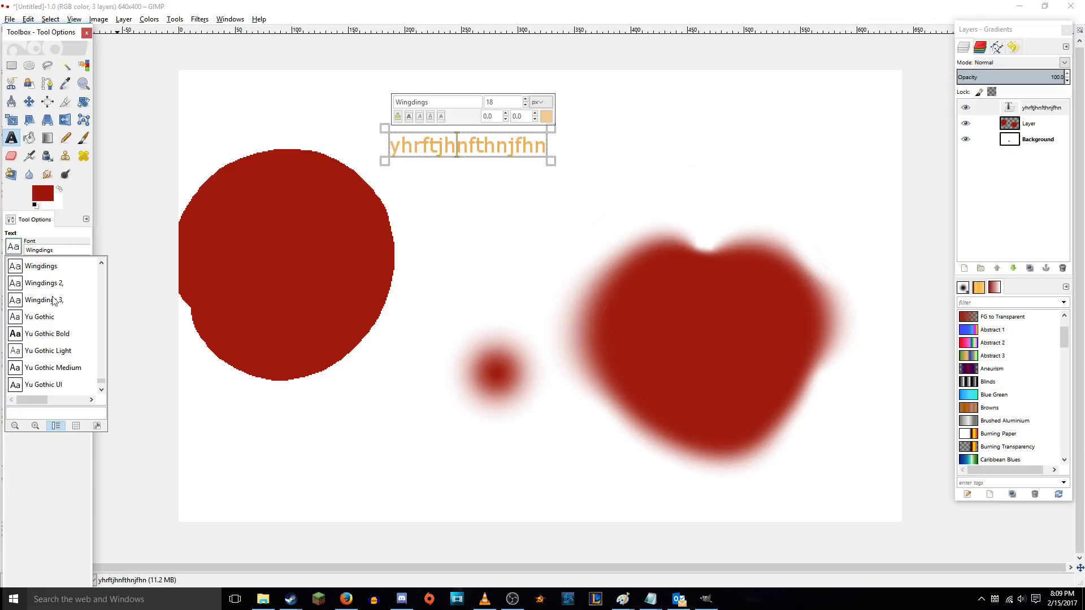
{"action": "scroll", "coordinate": [65, 318], "scroll_direction": "up", "scroll_amount": 1}
{"action": "left_click", "coordinate": [55, 301]}
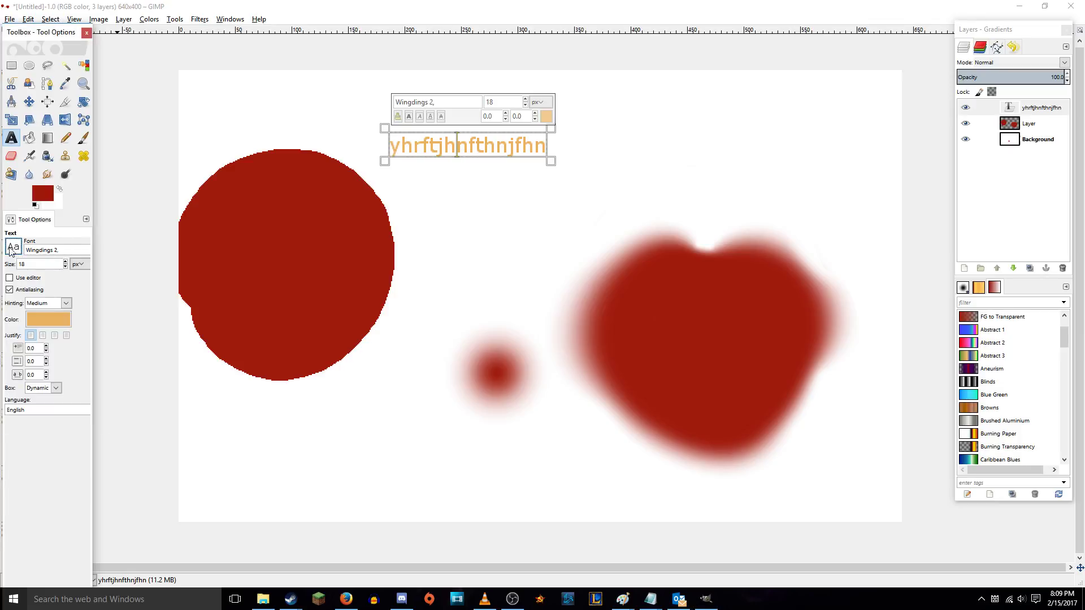
{"action": "left_click", "coordinate": [12, 249]}
{"action": "left_click", "coordinate": [47, 288]}
{"action": "left_click", "coordinate": [14, 247]}
{"action": "scroll", "coordinate": [58, 305], "scroll_direction": "up", "scroll_amount": 2}
{"action": "left_click", "coordinate": [47, 270]}
{"action": "left_click", "coordinate": [457, 140]}
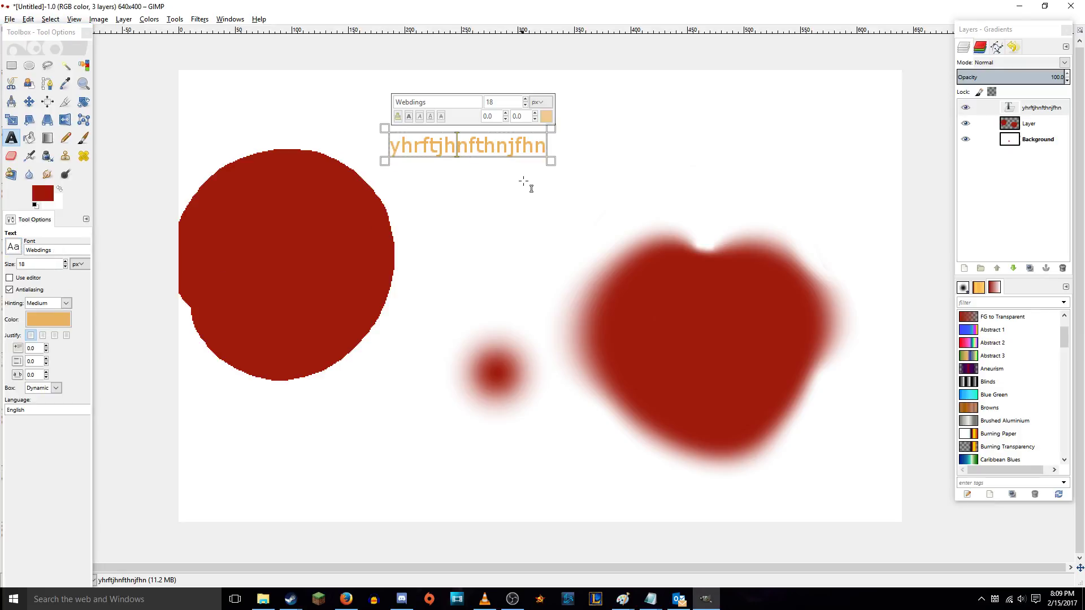
- Insert "tgyjf" in the middle of the text, and replace the entire text with "gfhjfhj"
{"action": "type", "text": "tgyjf"}
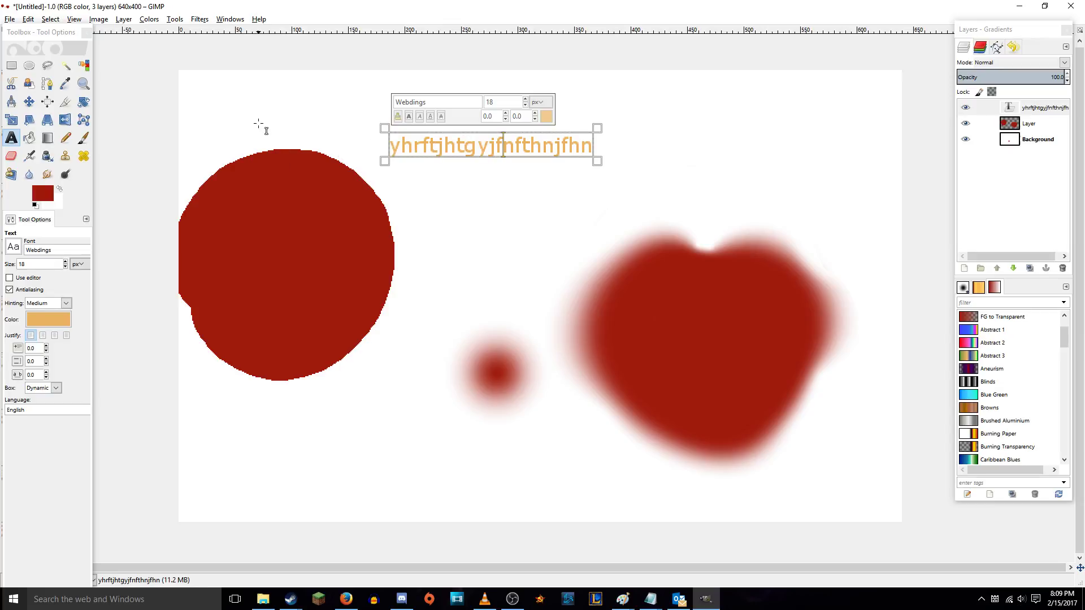
{"action": "key", "text": "ctrl+a"}
{"action": "type", "text": "gfhjfhj"}
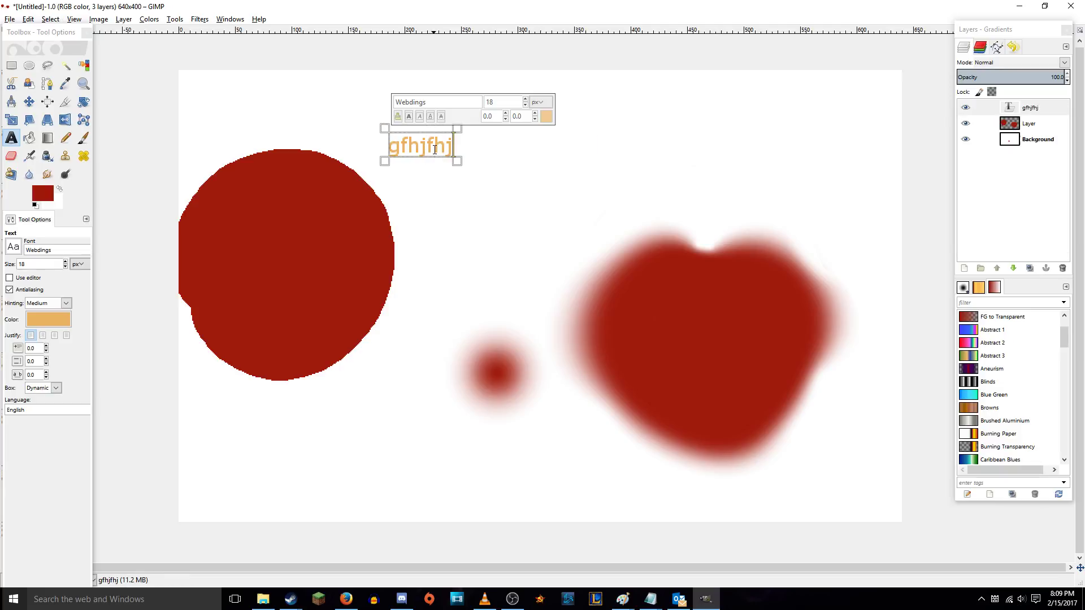
- Clear the text and delete its text layer
{"action": "key", "text": "BackSpace"}
{"action": "key", "text": "BackSpace"}
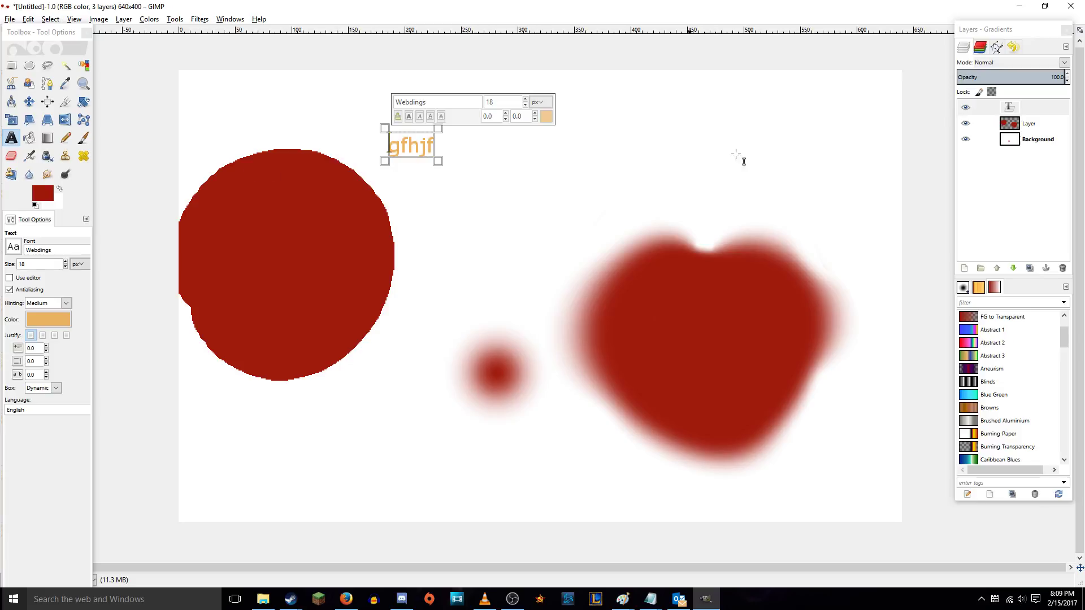
{"action": "left_click", "coordinate": [1062, 269]}
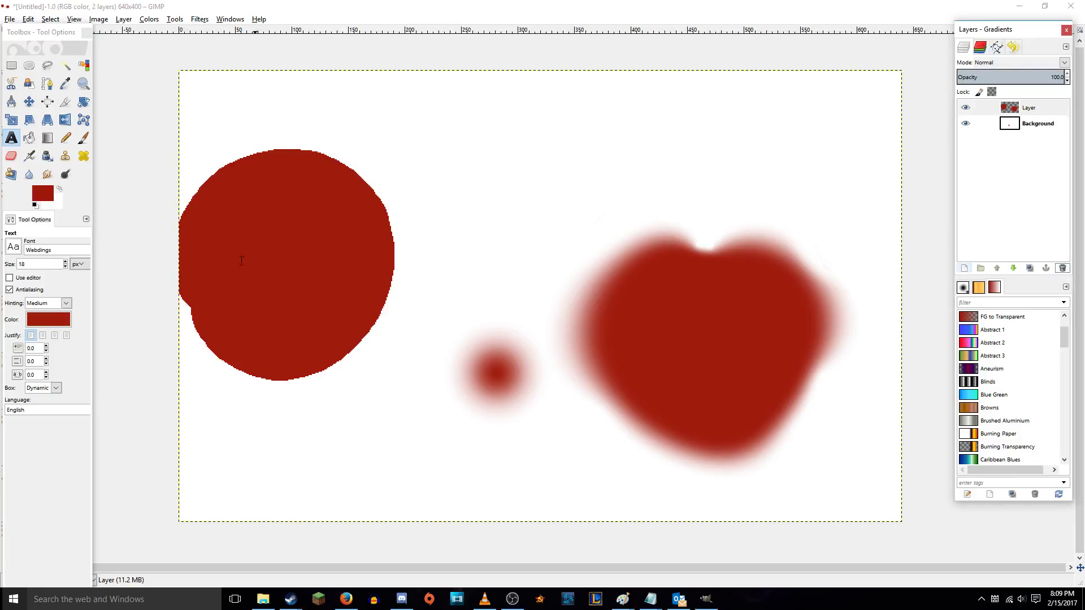
- Make the Background layer active and draw a rounded freehand selection in the white area above the heart shape
{"action": "left_click", "coordinate": [29, 138]}
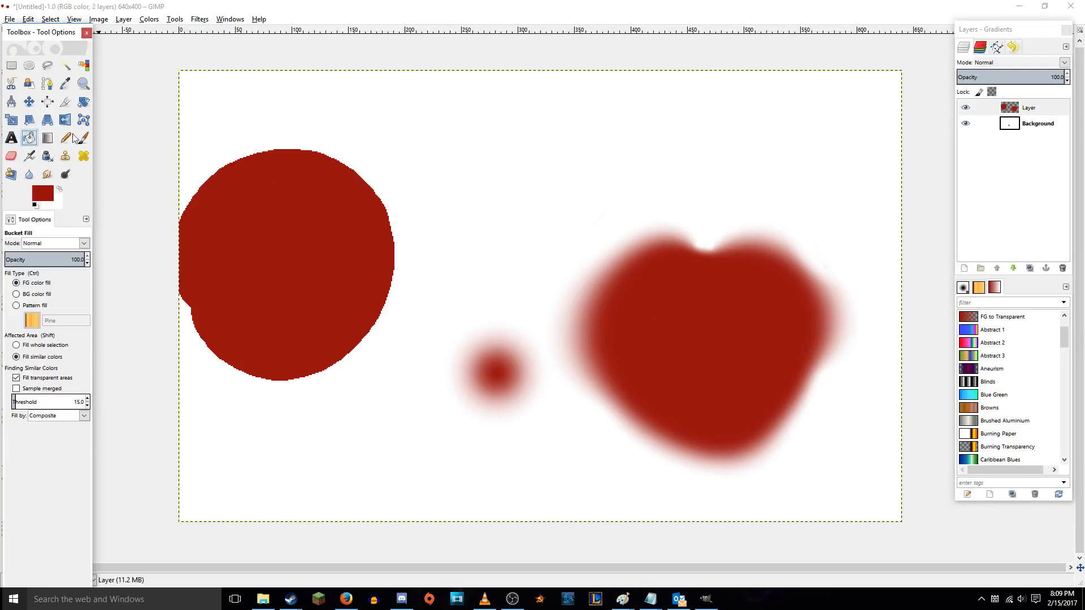
{"action": "left_click", "coordinate": [1038, 125]}
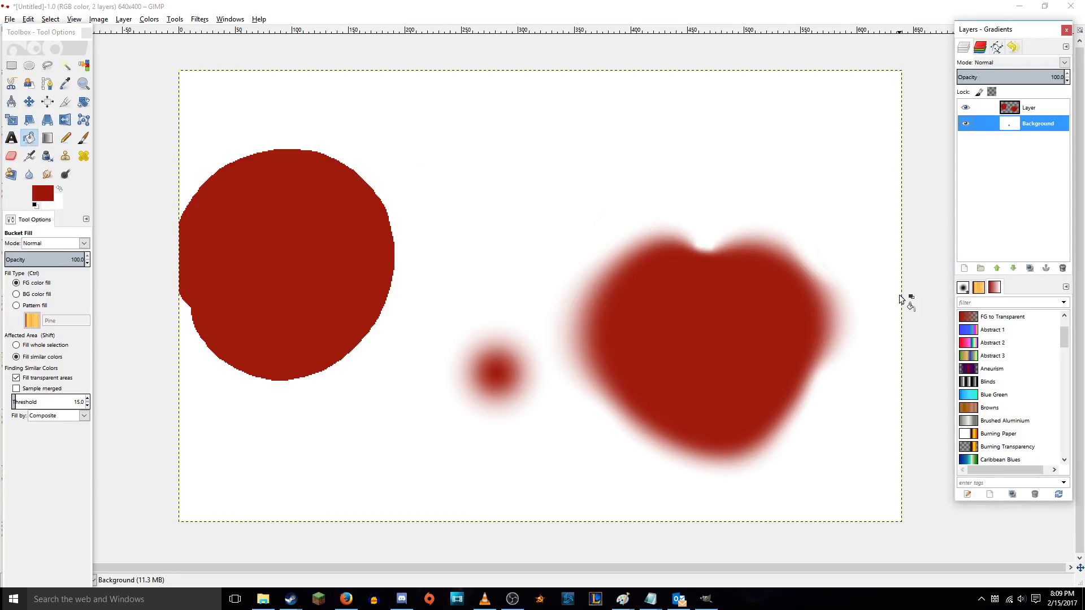
{"action": "left_click", "coordinate": [47, 67]}
{"action": "left_click", "coordinate": [475, 129]}
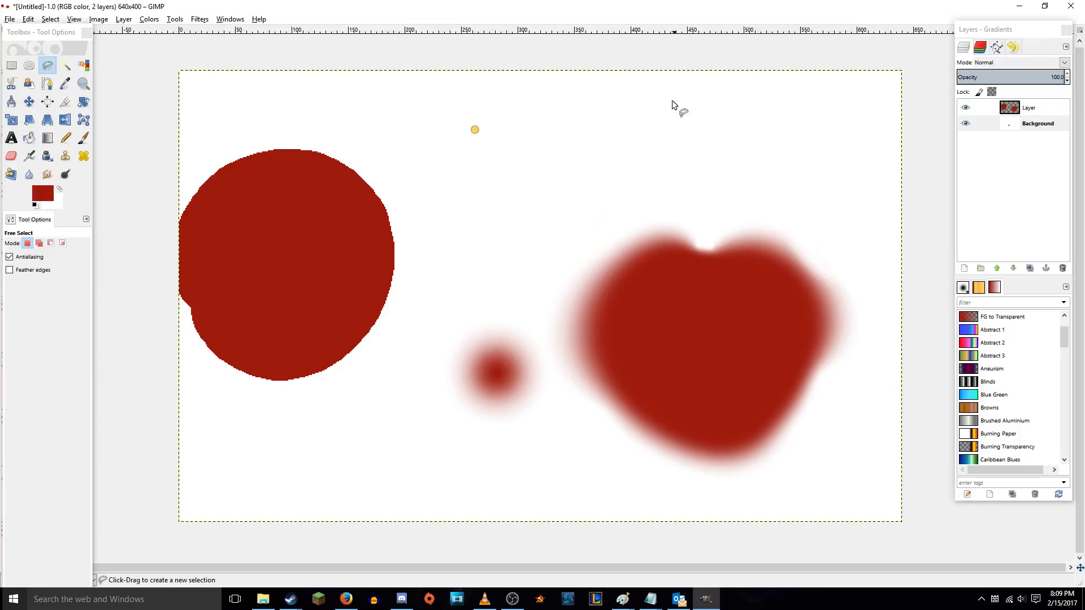
{"action": "left_click_drag", "start_coordinate": [491, 111], "coordinate": [477, 127]}
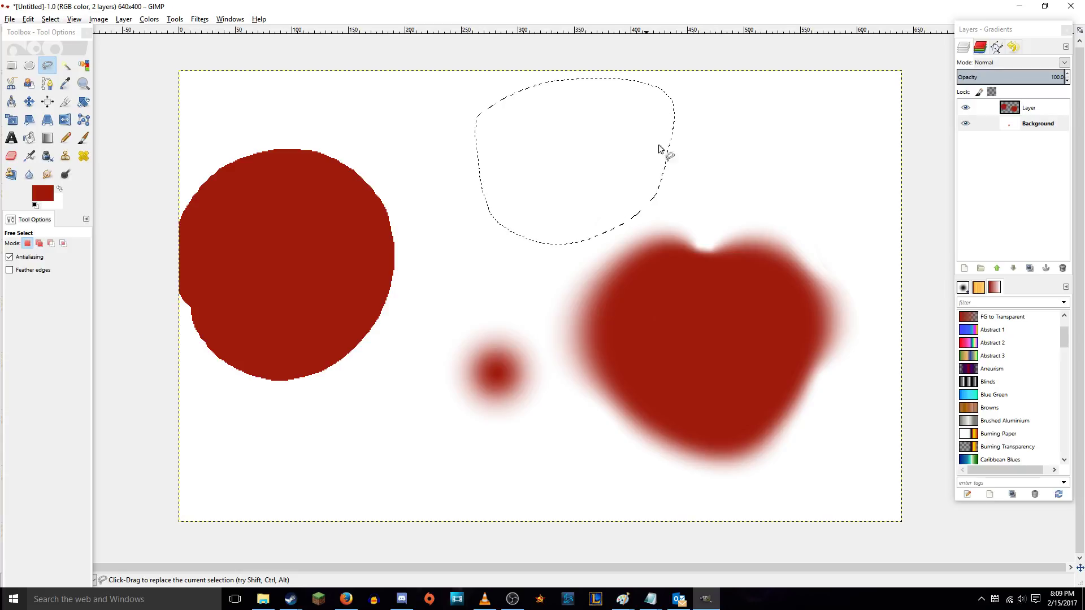
- Bucket-fill the freehand selection with olive green 7e871c and clear the selection
{"action": "left_click", "coordinate": [28, 138]}
{"action": "left_click", "coordinate": [42, 194]}
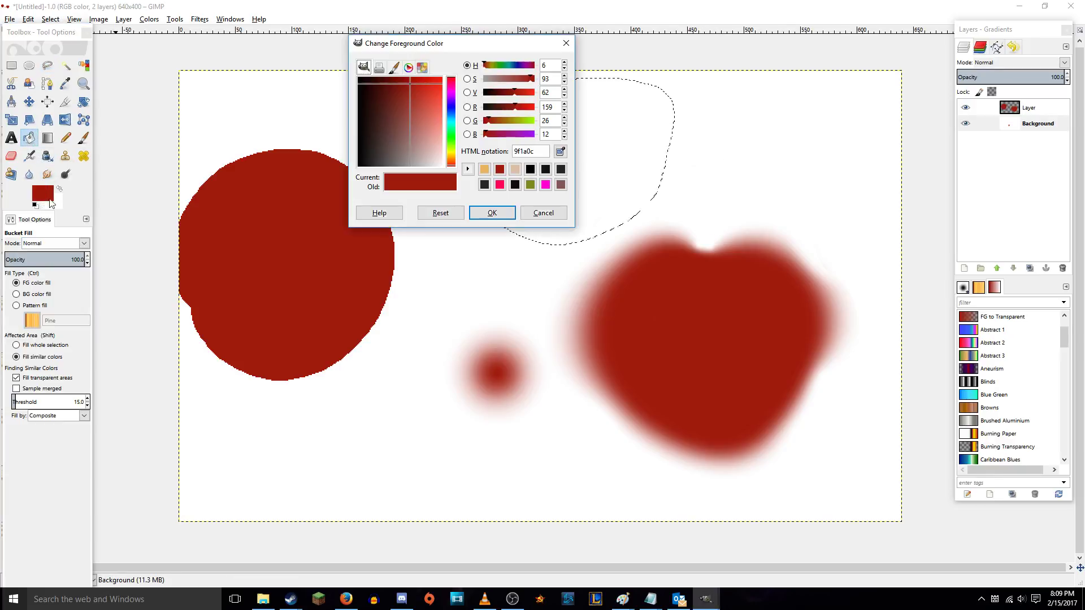
{"action": "left_click", "coordinate": [530, 184]}
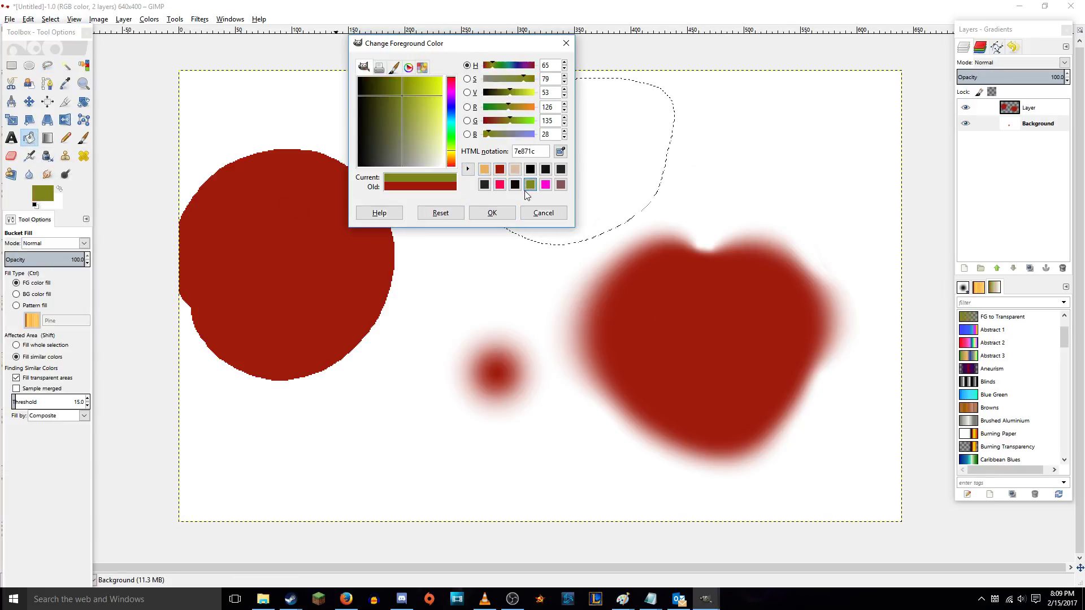
{"action": "left_click", "coordinate": [481, 219]}
{"action": "left_click", "coordinate": [543, 186]}
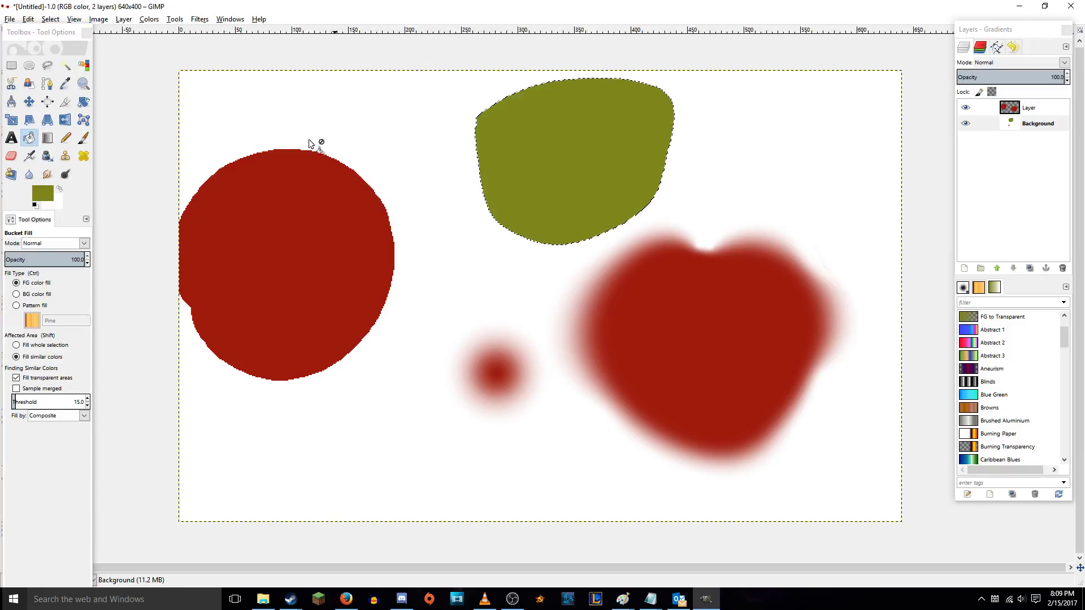
{"action": "left_click", "coordinate": [11, 66]}
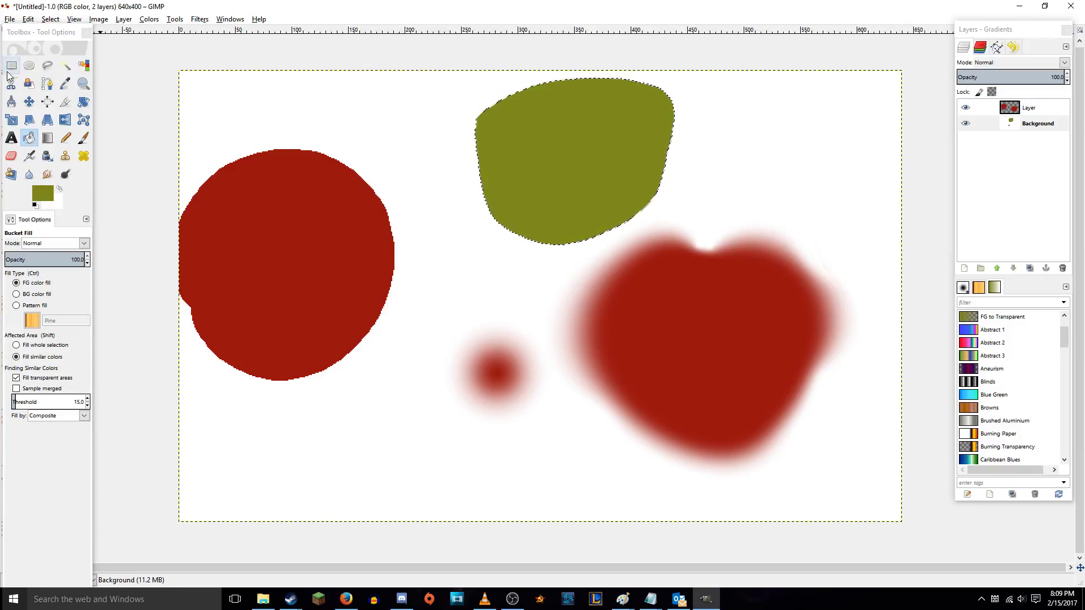
{"action": "left_click", "coordinate": [158, 134]}
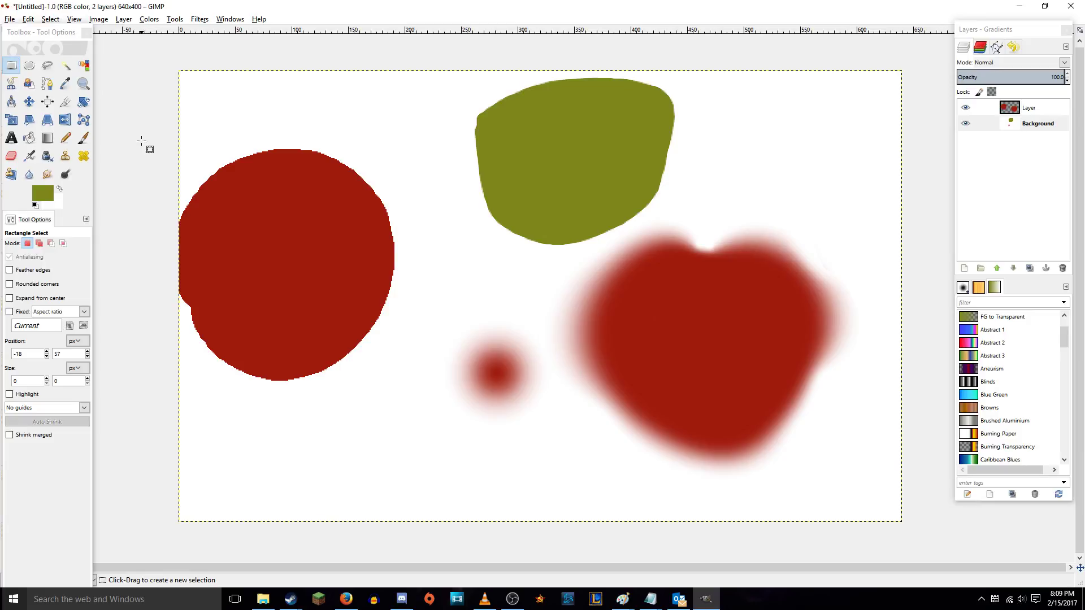
- Switch to the upper layer and select the large solid red circle with Fuzzy Select
{"action": "left_click", "coordinate": [48, 139]}
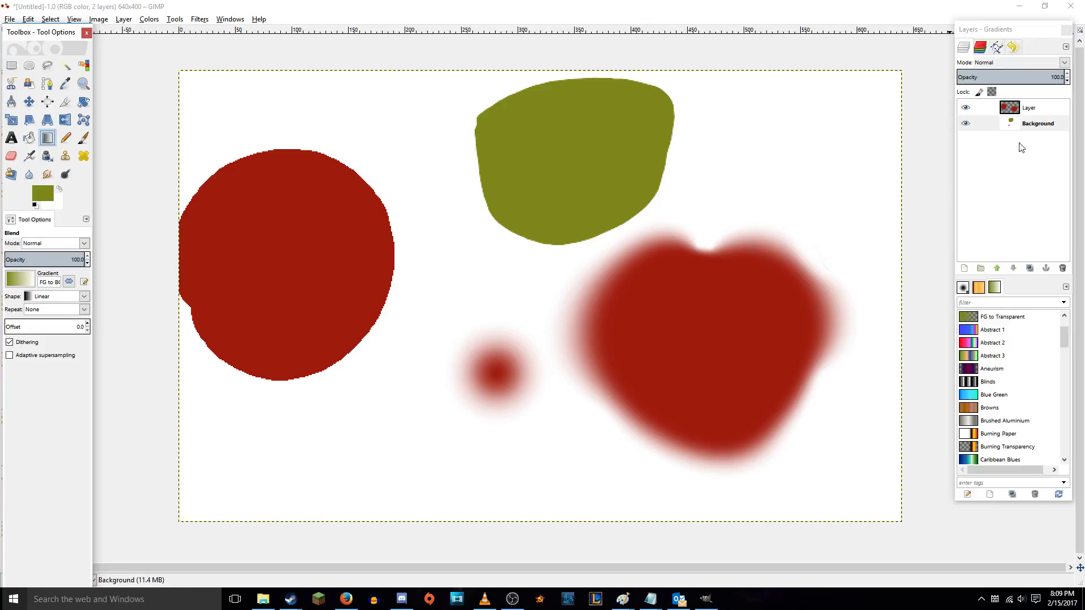
{"action": "left_click", "coordinate": [1020, 108]}
{"action": "key", "text": "u"}
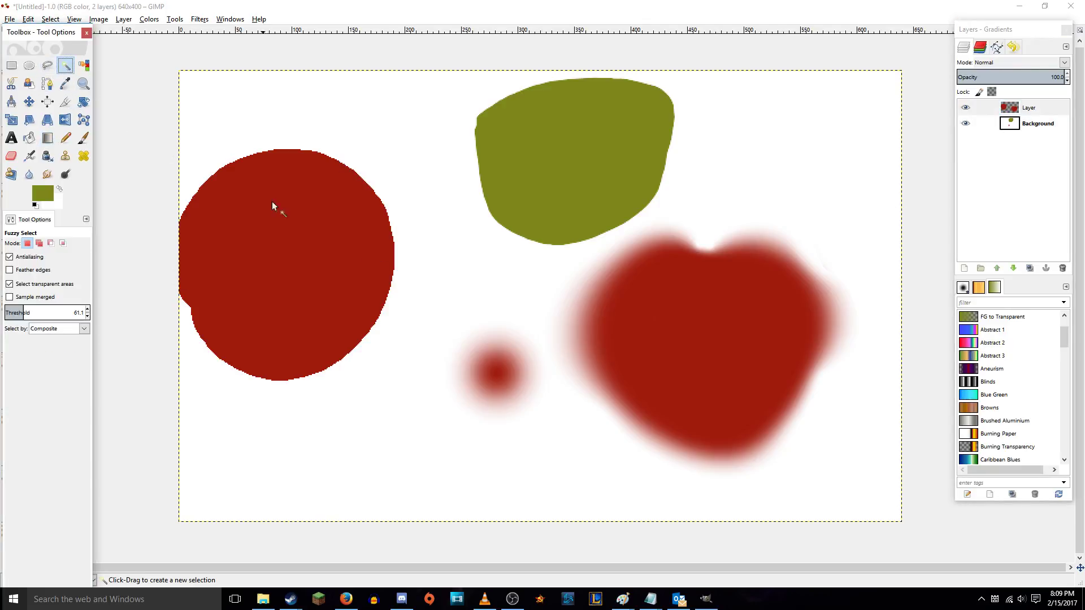
{"action": "left_click", "coordinate": [280, 208]}
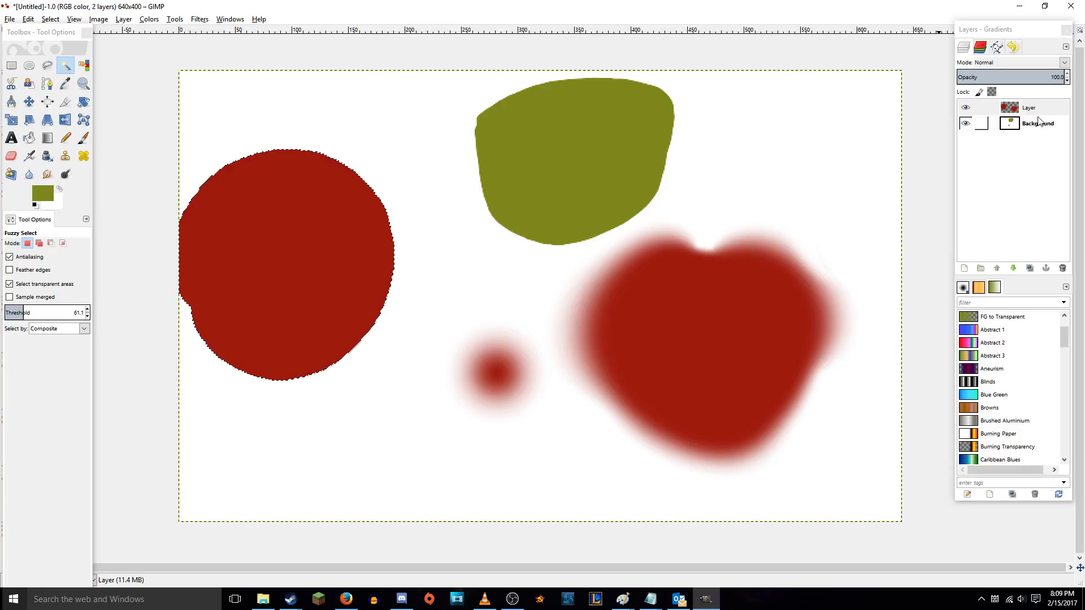
- Set up the Blend tool with a near-black foreground color and the FG to Transparent gradient
{"action": "left_click", "coordinate": [47, 137]}
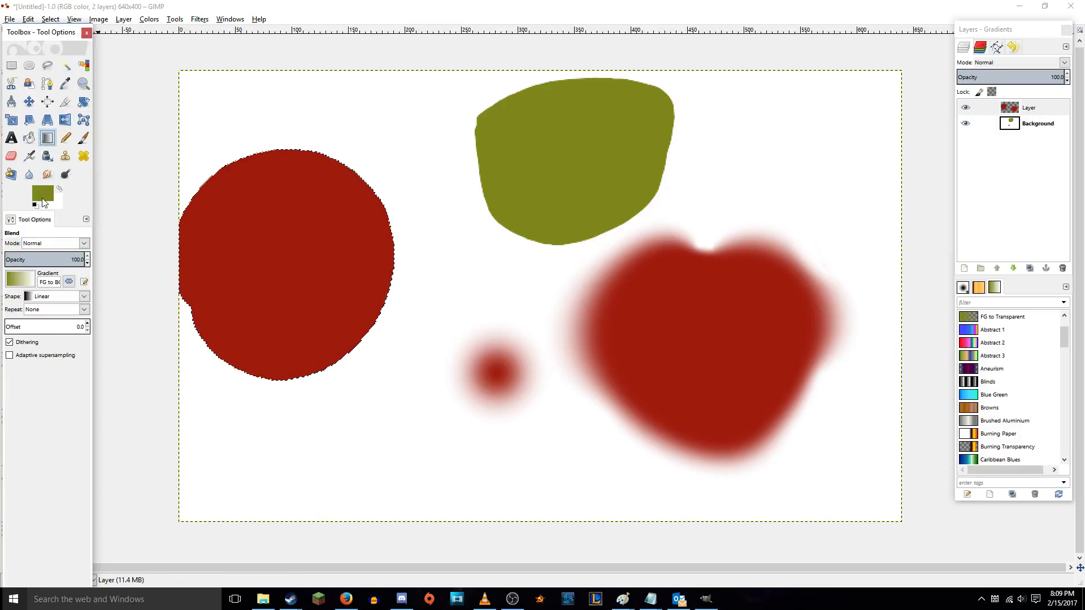
{"action": "left_click", "coordinate": [42, 194]}
{"action": "left_click", "coordinate": [368, 166]}
{"action": "left_click_drag", "start_coordinate": [367, 165], "coordinate": [364, 168]}
{"action": "left_click", "coordinate": [492, 213]}
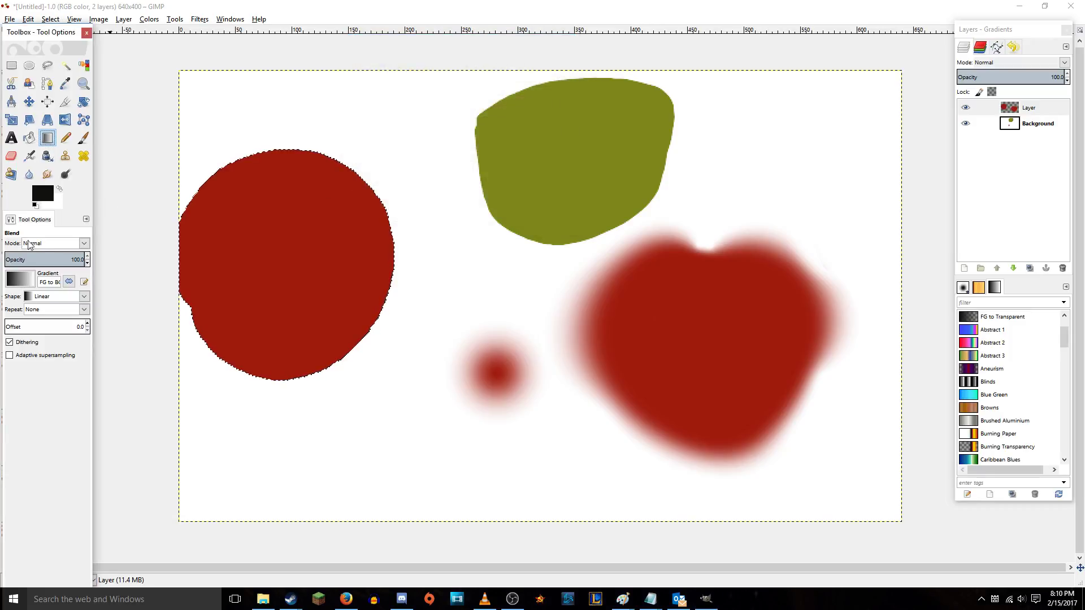
{"action": "left_click", "coordinate": [27, 280]}
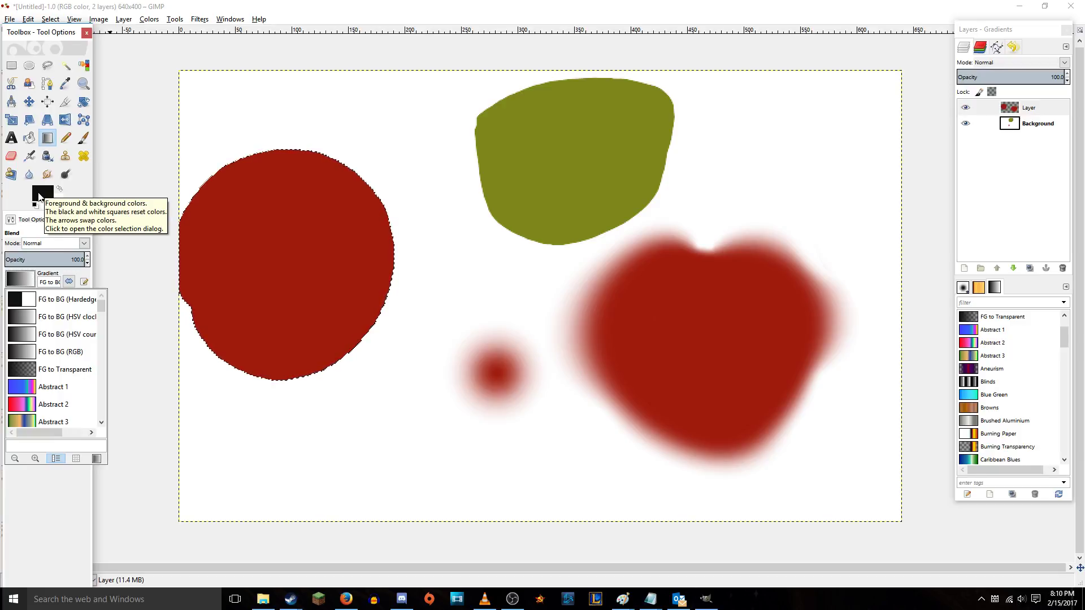
{"action": "left_click", "coordinate": [60, 371]}
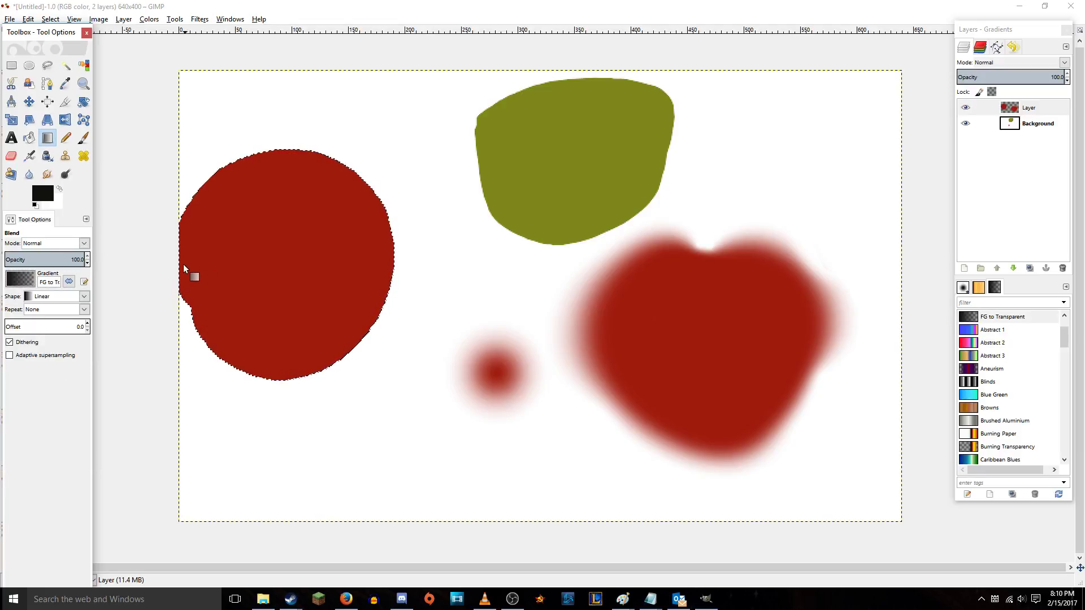
- Blend a horizontal linear near-black gradient across the selected red circle, undoing the first attempt and layering further passes over it
{"action": "left_click_drag", "start_coordinate": [291, 275], "coordinate": [387, 262]}
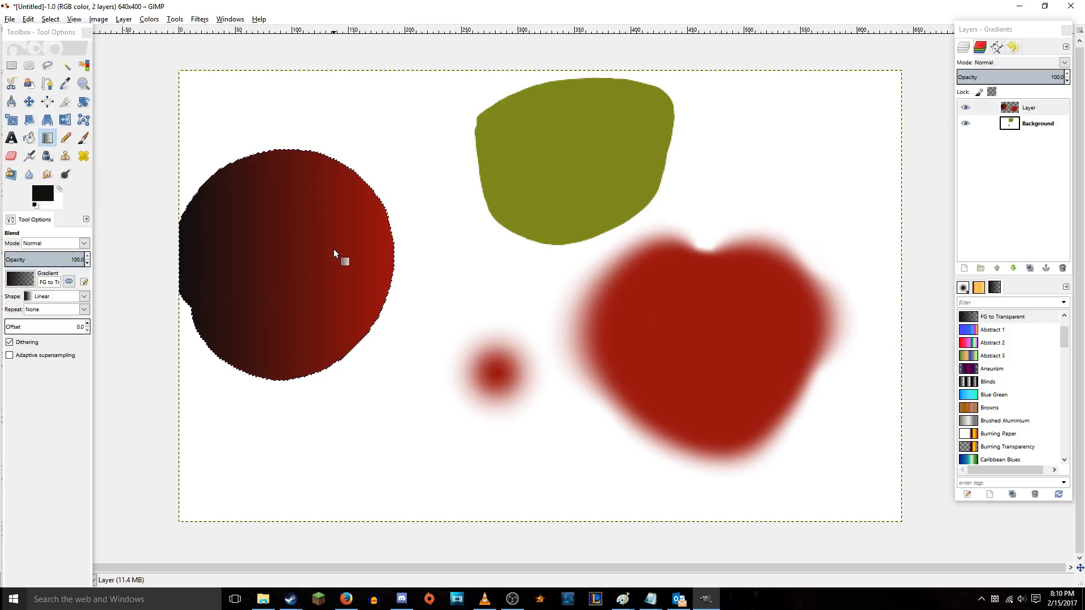
{"action": "key", "text": "ctrl+z"}
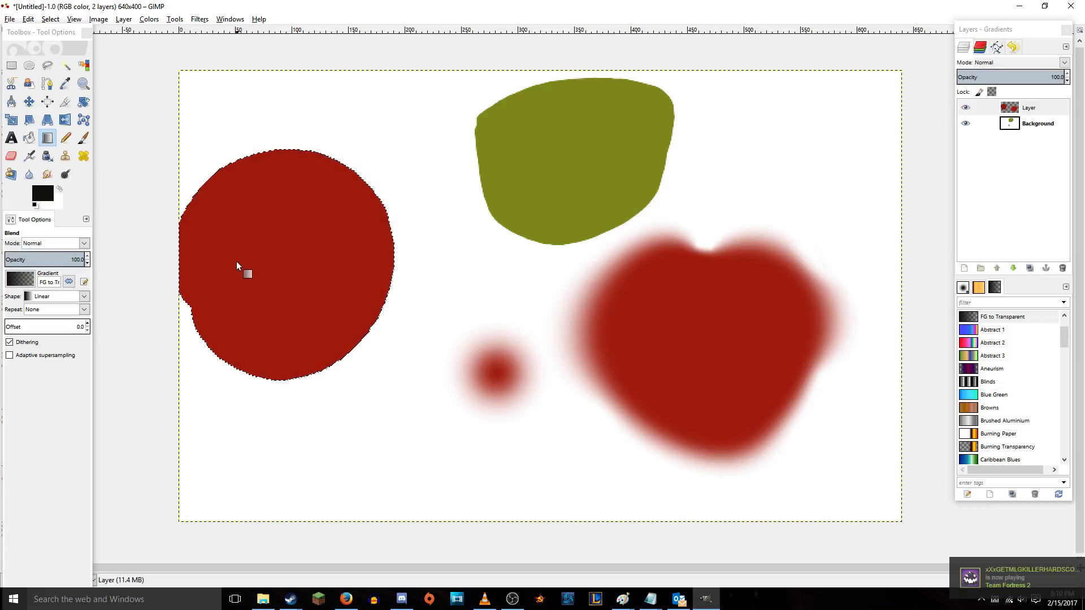
{"action": "left_click_drag", "start_coordinate": [230, 261], "coordinate": [337, 261]}
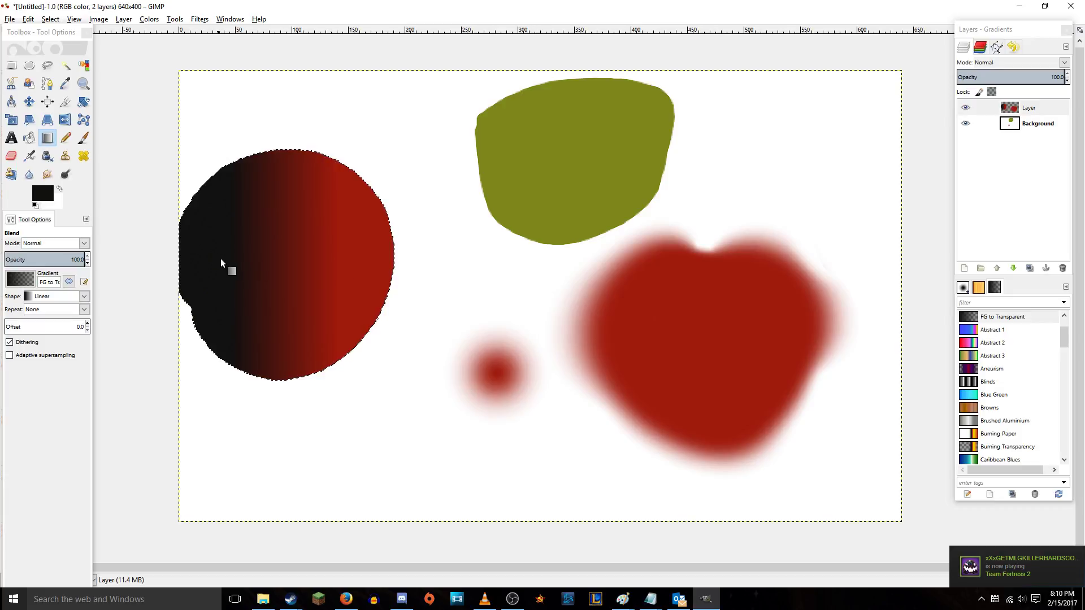
{"action": "left_click_drag", "start_coordinate": [234, 265], "coordinate": [360, 258]}
{"action": "key", "text": "Return"}
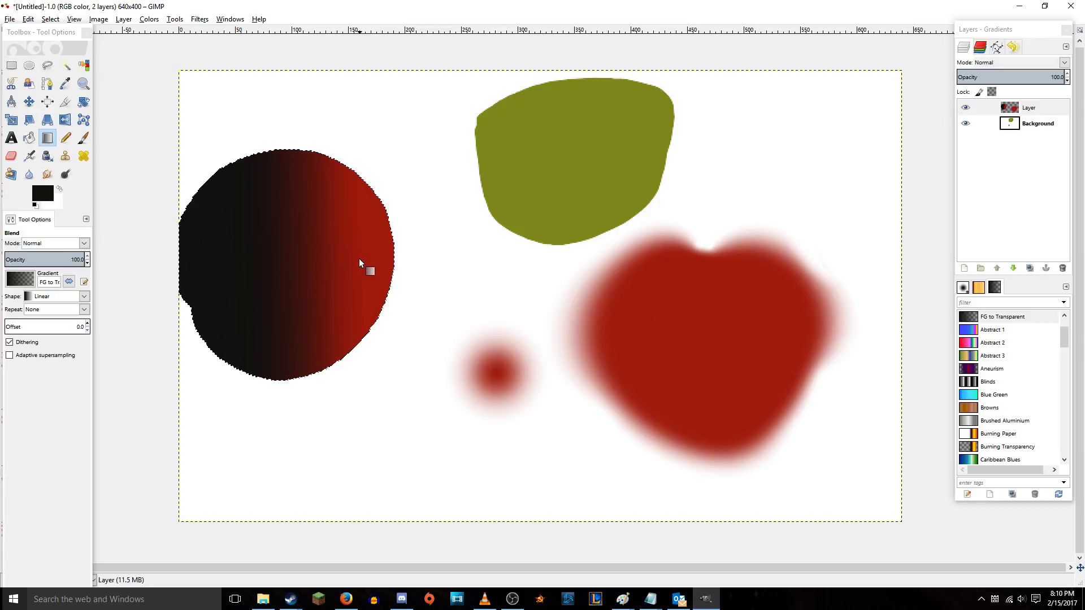
- Apply two diagonal linear gradients to the circle from its lower left and upper left, and clear the selection
{"action": "left_click_drag", "start_coordinate": [275, 324], "coordinate": [334, 248]}
{"action": "mouse_move", "coordinate": [286, 208]}
{"action": "left_mouse_down"}
{"action": "mouse_move", "coordinate": [338, 242]}
{"action": "mouse_move", "coordinate": [315, 215]}
{"action": "mouse_move", "coordinate": [349, 222]}
{"action": "mouse_move", "coordinate": [351, 244]}
{"action": "left_mouse_up"}
{"action": "key", "text": "ctrl+z"}
{"action": "key", "text": "ctrl+shift+a"}
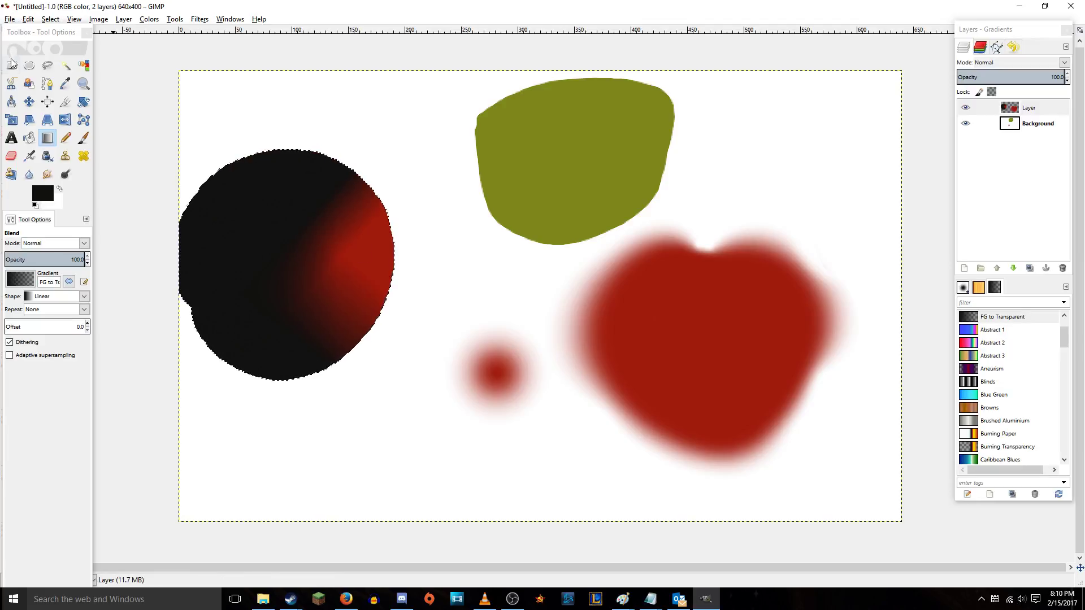
{"action": "key", "text": "r"}
- Set the Blend shape to Radial, try a radial gradient near the circle's right edge without a selection, and undo it
{"action": "left_click", "coordinate": [47, 138]}
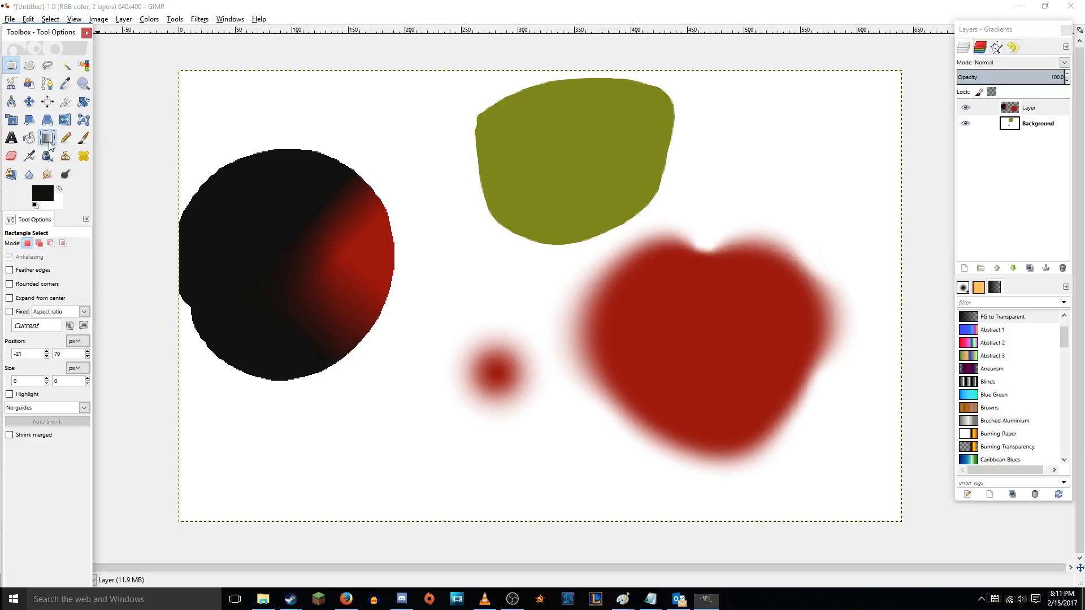
{"action": "left_click", "coordinate": [58, 296]}
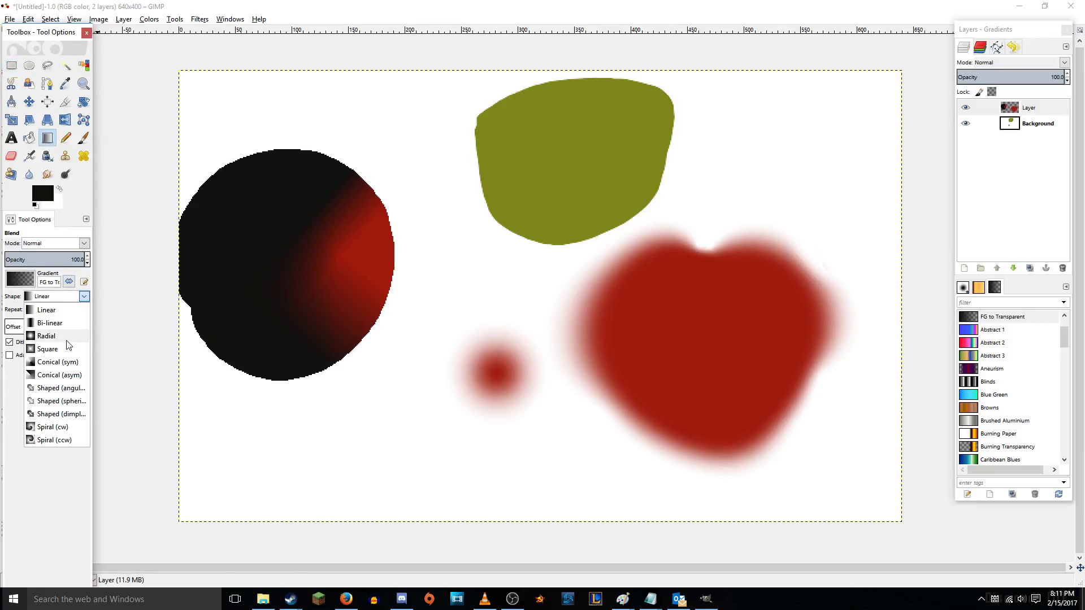
{"action": "left_click", "coordinate": [52, 336]}
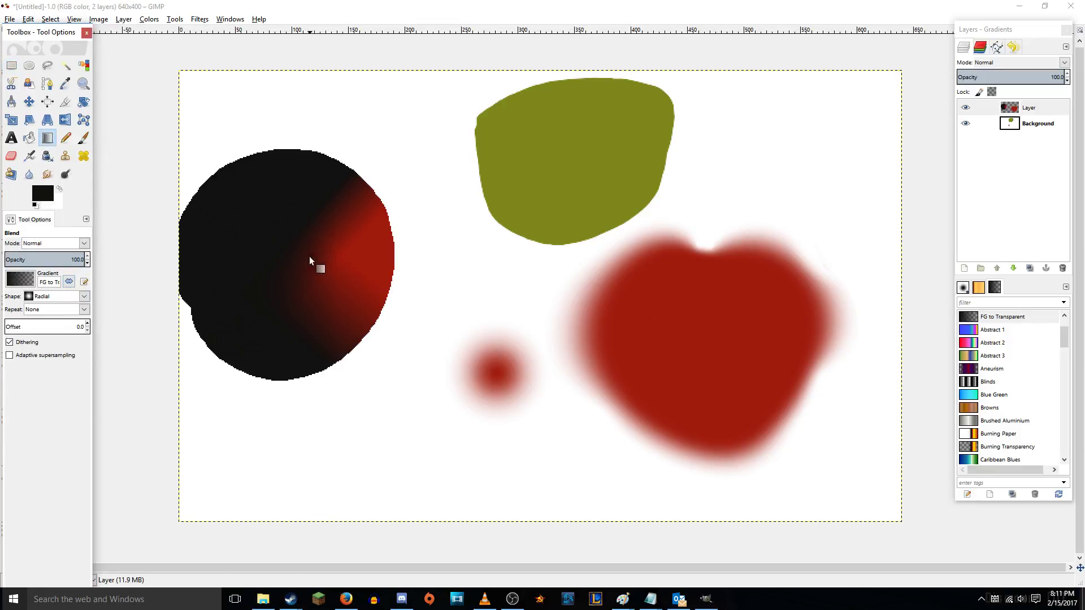
{"action": "left_click_drag", "start_coordinate": [363, 263], "coordinate": [344, 202]}
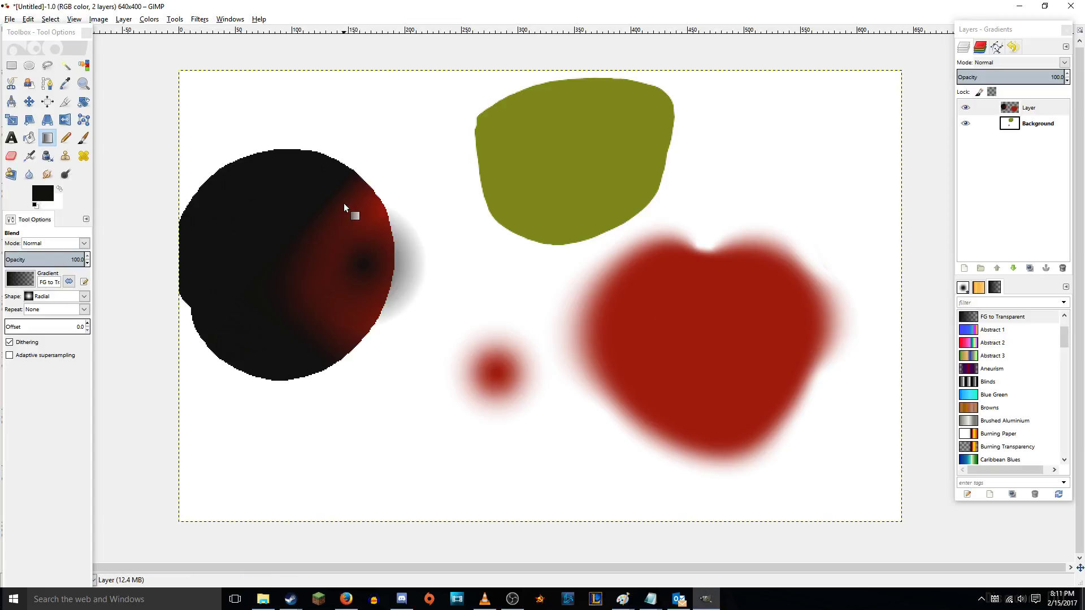
{"action": "key", "text": "ctrl+z"}
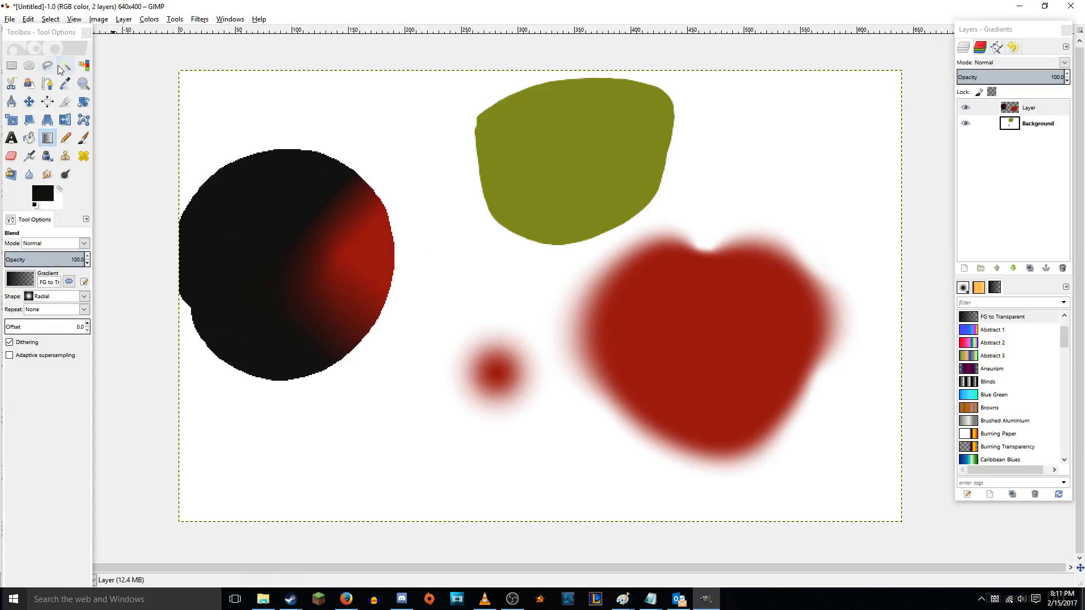
- Fuzzy-select the circle's remaining red area, apply a small radial gradient near its right edge, and clear the selection
{"action": "left_click", "coordinate": [65, 66]}
{"action": "left_click", "coordinate": [363, 279]}
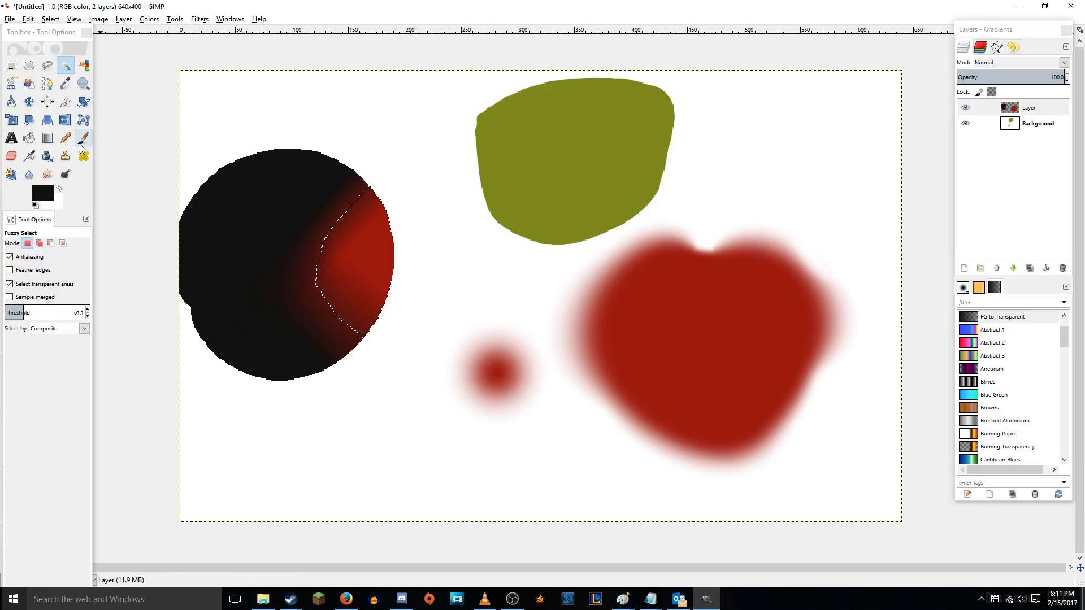
{"action": "left_click", "coordinate": [48, 138]}
{"action": "left_click_drag", "start_coordinate": [377, 259], "coordinate": [371, 219]}
{"action": "left_click", "coordinate": [11, 65]}
{"action": "left_click", "coordinate": [227, 131]}
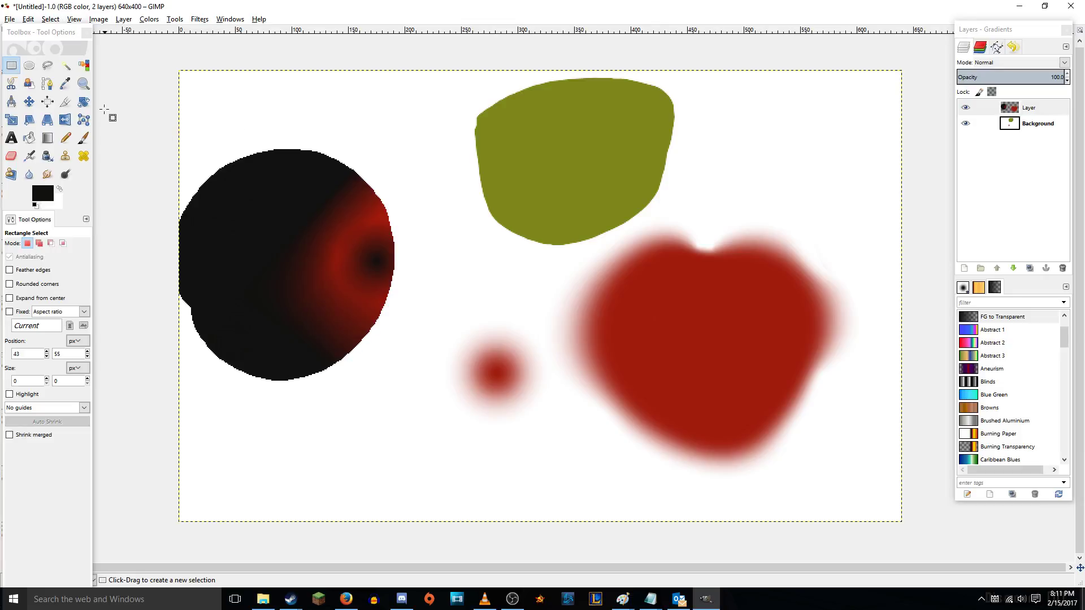
- Erase the circle's upper-right part on the upper layer and the upper-left part of the olive shape on the Background layer
{"action": "left_click", "coordinate": [10, 157]}
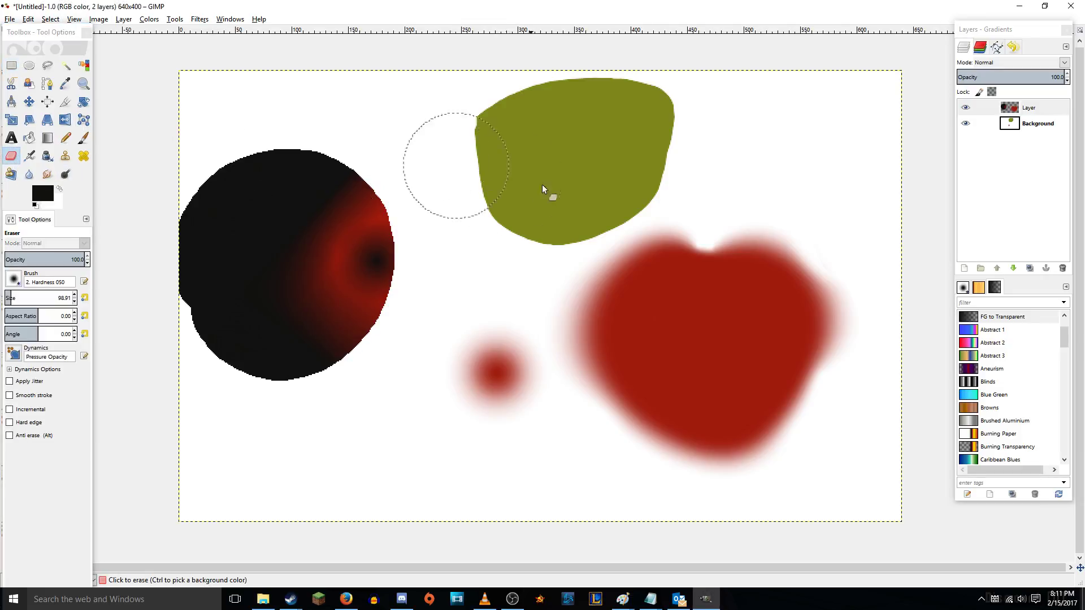
{"action": "mouse_move", "coordinate": [481, 126]}
{"action": "left_mouse_down"}
{"action": "mouse_move", "coordinate": [421, 129]}
{"action": "mouse_move", "coordinate": [350, 215]}
{"action": "mouse_move", "coordinate": [312, 152]}
{"action": "left_mouse_up"}
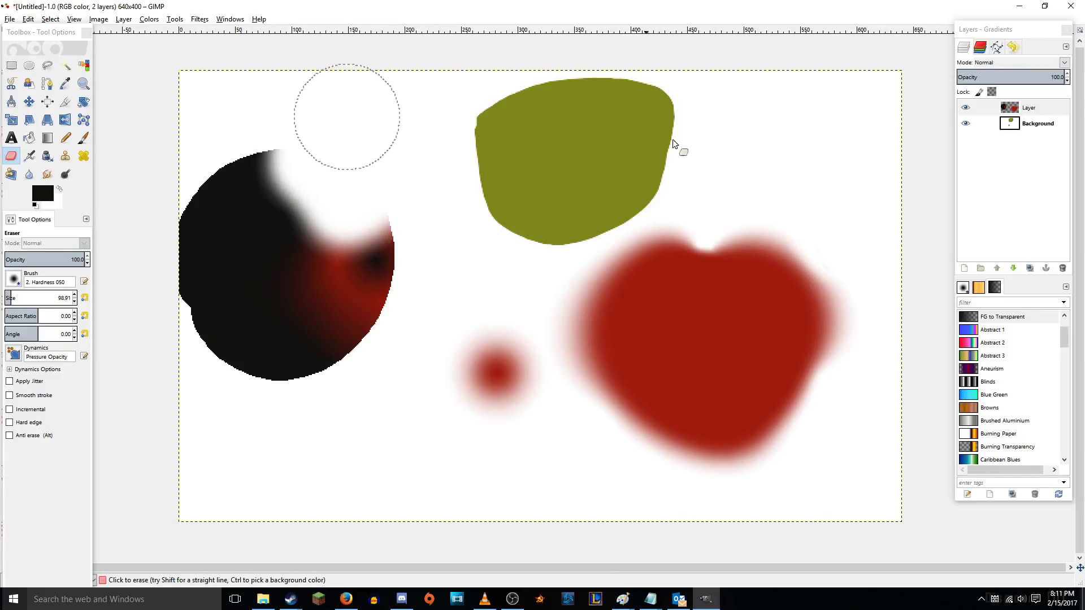
{"action": "left_click", "coordinate": [1038, 124]}
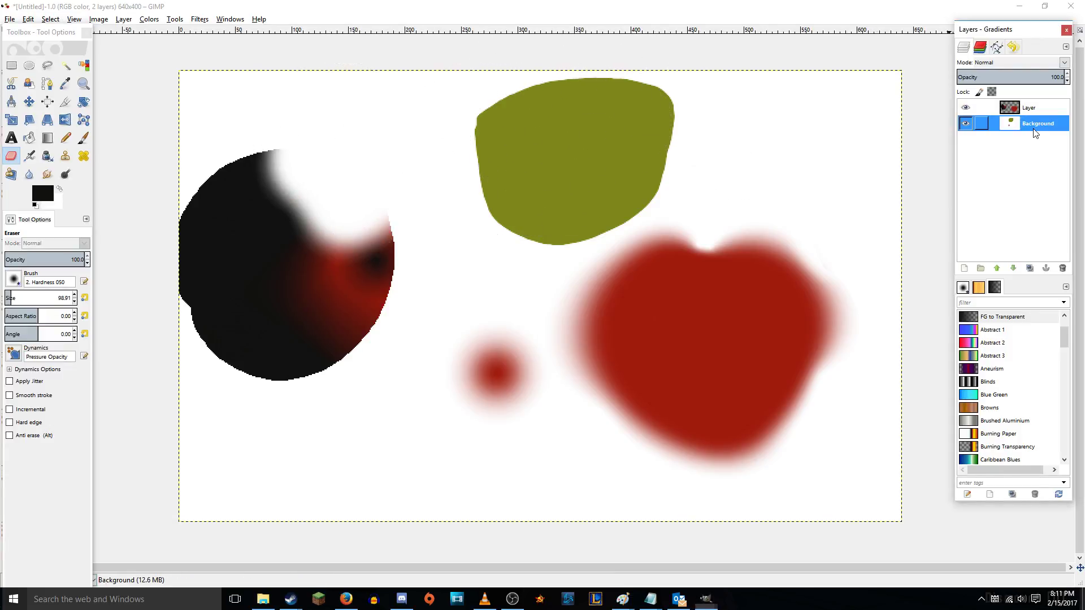
{"action": "mouse_move", "coordinate": [609, 153]}
{"action": "left_mouse_down"}
{"action": "mouse_move", "coordinate": [575, 142]}
{"action": "mouse_move", "coordinate": [582, 87]}
{"action": "mouse_move", "coordinate": [552, 138]}
{"action": "mouse_move", "coordinate": [516, 133]}
{"action": "left_mouse_up"}
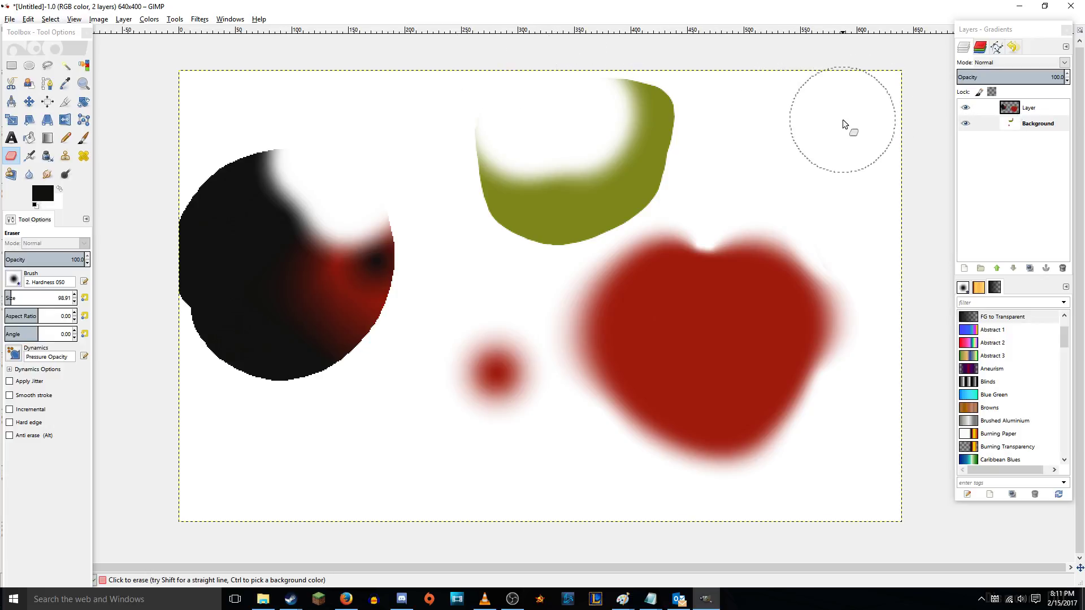
- Create a 640 × 400 px layer with Transparency fill above Background and merge it down
{"action": "left_click", "coordinate": [966, 269]}
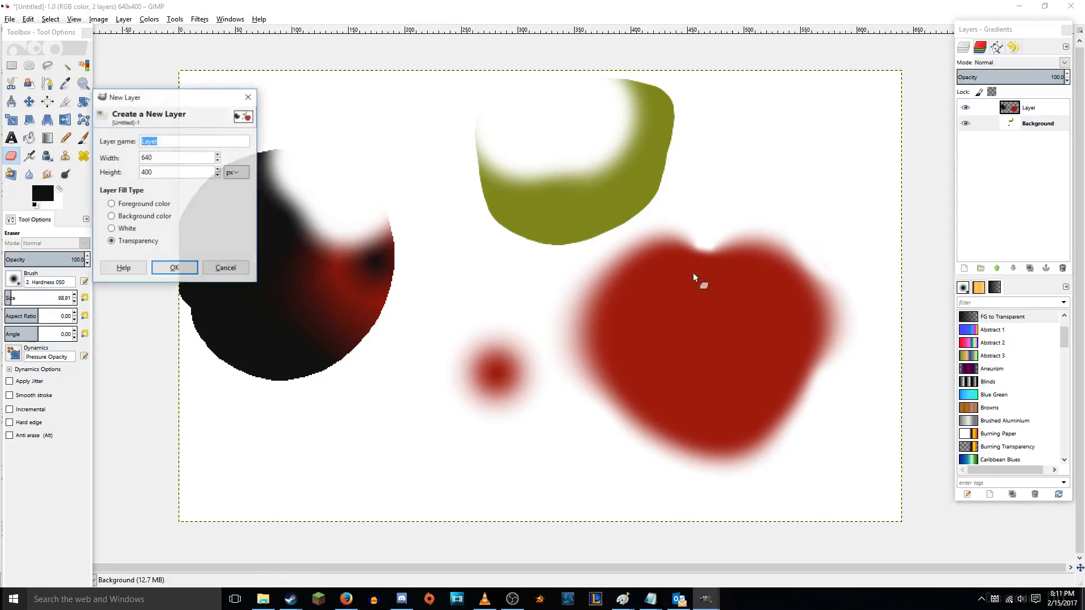
{"action": "left_click", "coordinate": [172, 268]}
{"action": "right_click", "coordinate": [1020, 125]}
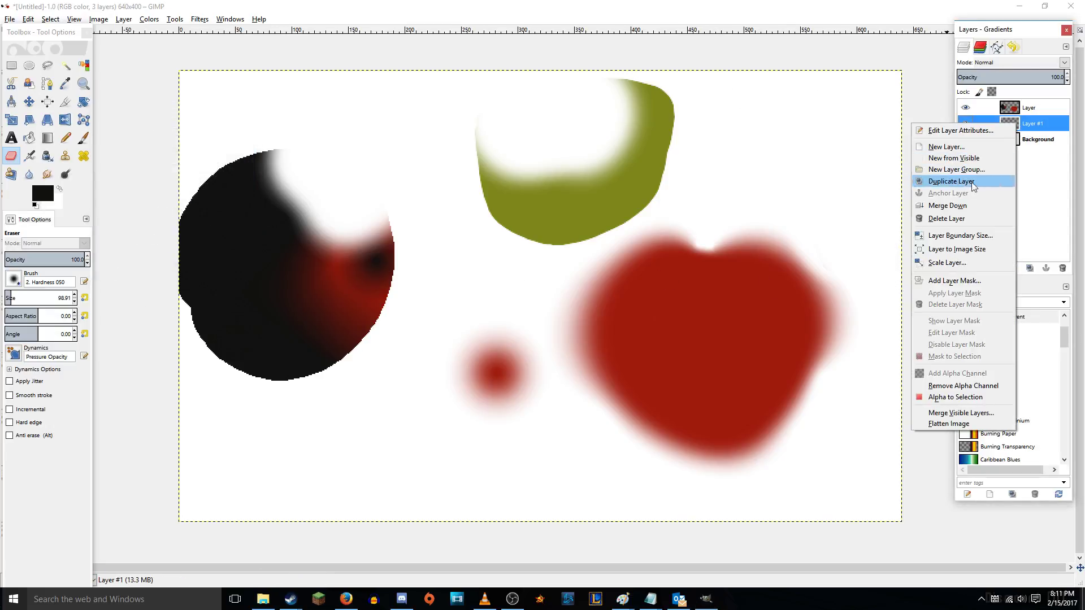
{"action": "left_click", "coordinate": [939, 205]}
- Try erasing the merged Background's top area, undo back to before the layer merge, and erase more of the olive shape's top
{"action": "mouse_move", "coordinate": [785, 97]}
{"action": "left_mouse_down"}
{"action": "mouse_move", "coordinate": [528, 116]}
{"action": "mouse_move", "coordinate": [588, 86]}
{"action": "left_mouse_up"}
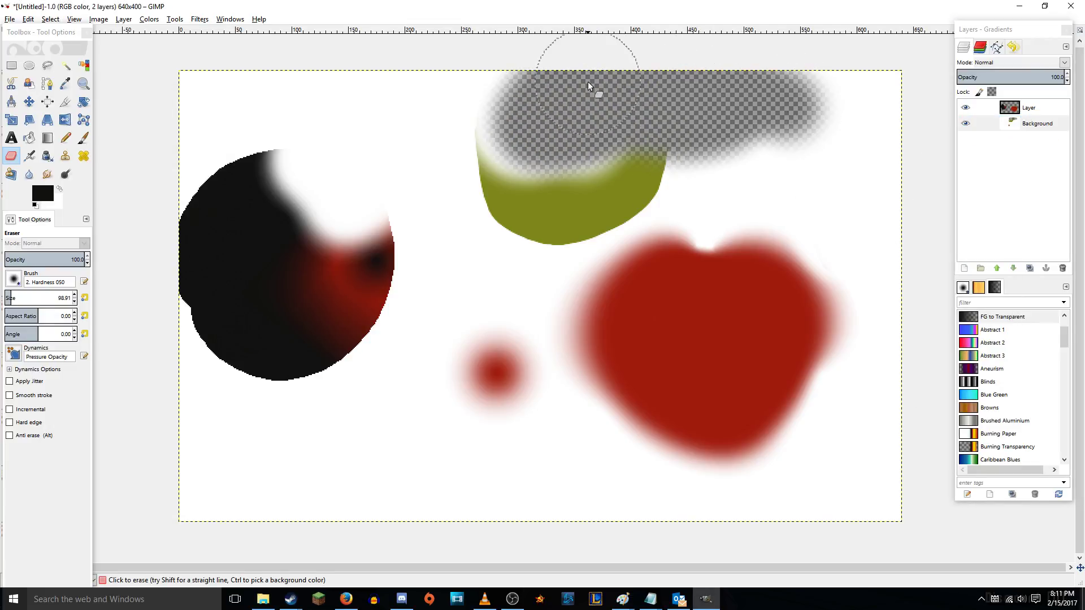
{"action": "key", "text": "ctrl+z"}
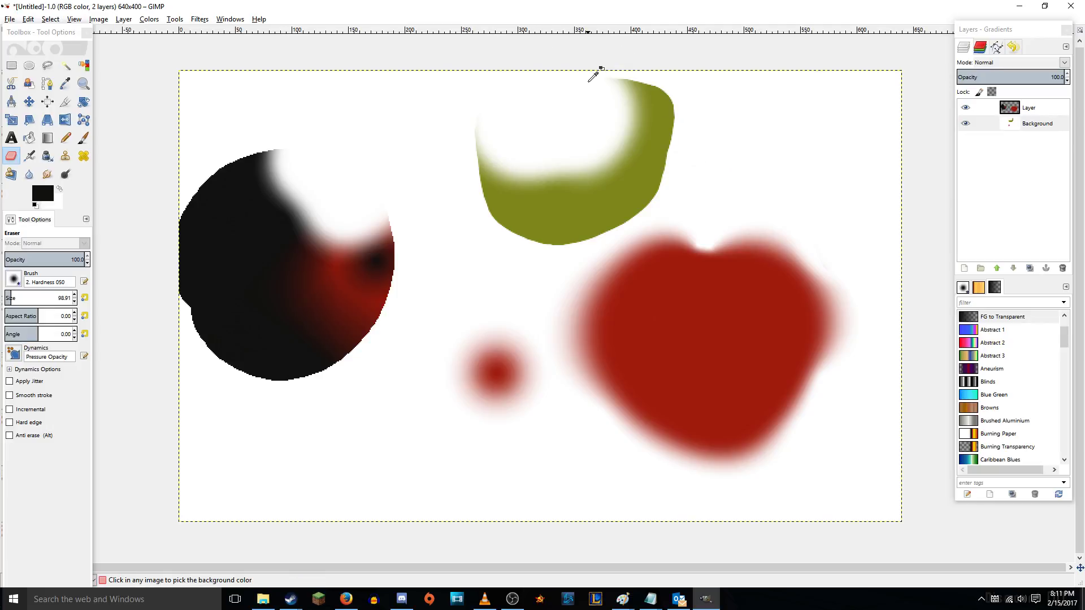
{"action": "mouse_move", "coordinate": [603, 90]}
{"action": "left_mouse_down"}
{"action": "mouse_move", "coordinate": [620, 104]}
{"action": "mouse_move", "coordinate": [625, 96]}
{"action": "left_mouse_up"}
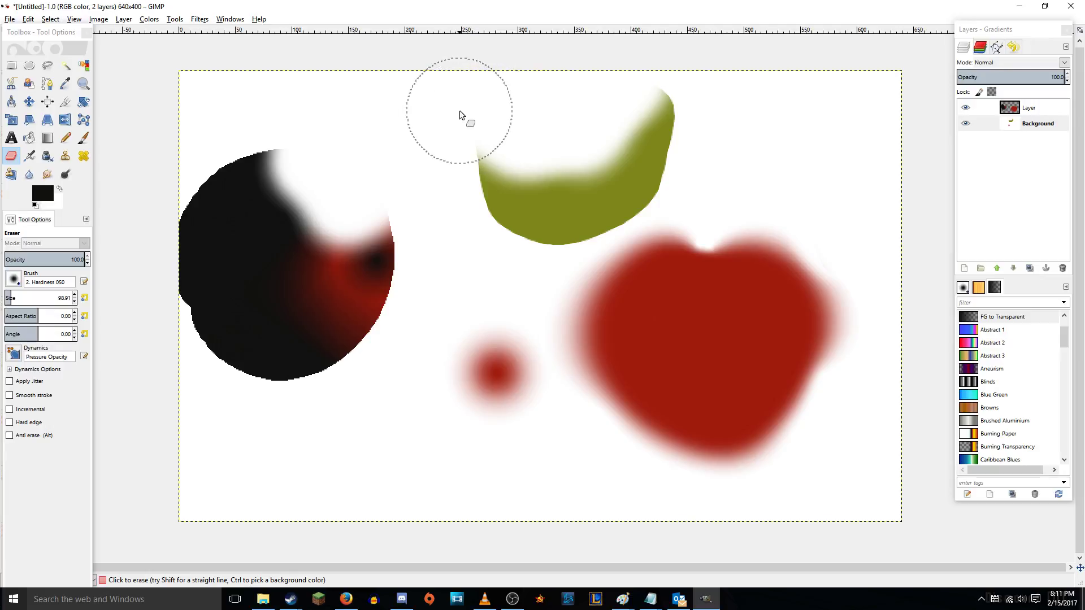
- Airbrush a long soft near-black stroke over the olive shape and around the canvas on the Background layer
{"action": "left_click", "coordinate": [28, 158]}
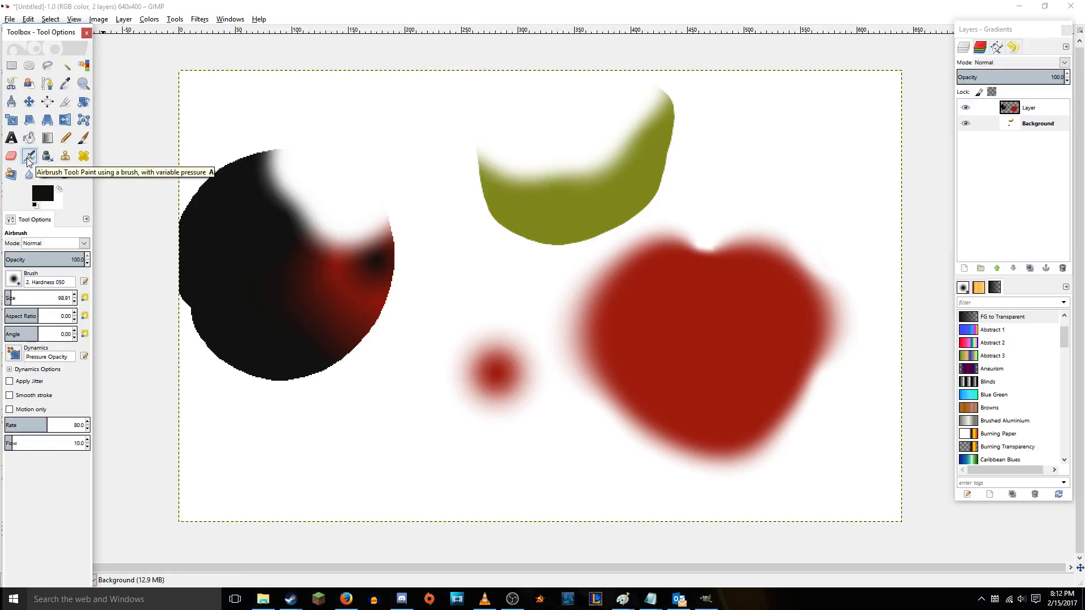
{"action": "mouse_move", "coordinate": [327, 126]}
{"action": "left_mouse_down"}
{"action": "mouse_move", "coordinate": [389, 120]}
{"action": "mouse_move", "coordinate": [396, 142]}
{"action": "mouse_move", "coordinate": [293, 108]}
{"action": "mouse_move", "coordinate": [341, 132]}
{"action": "mouse_move", "coordinate": [341, 146]}
{"action": "mouse_move", "coordinate": [373, 97]}
{"action": "mouse_move", "coordinate": [490, 155]}
{"action": "mouse_move", "coordinate": [407, 161]}
{"action": "mouse_move", "coordinate": [545, 144]}
{"action": "mouse_move", "coordinate": [582, 218]}
{"action": "mouse_move", "coordinate": [473, 191]}
{"action": "mouse_move", "coordinate": [725, 120]}
{"action": "mouse_move", "coordinate": [653, 161]}
{"action": "mouse_move", "coordinate": [719, 191]}
{"action": "mouse_move", "coordinate": [661, 143]}
{"action": "mouse_move", "coordinate": [595, 156]}
{"action": "mouse_move", "coordinate": [568, 202]}
{"action": "mouse_move", "coordinate": [561, 235]}
{"action": "mouse_move", "coordinate": [576, 238]}
{"action": "mouse_move", "coordinate": [550, 206]}
{"action": "mouse_move", "coordinate": [569, 246]}
{"action": "mouse_move", "coordinate": [464, 207]}
{"action": "mouse_move", "coordinate": [495, 181]}
{"action": "mouse_move", "coordinate": [488, 138]}
{"action": "mouse_move", "coordinate": [468, 184]}
{"action": "mouse_move", "coordinate": [466, 250]}
{"action": "mouse_move", "coordinate": [512, 206]}
{"action": "mouse_move", "coordinate": [502, 214]}
{"action": "mouse_move", "coordinate": [514, 209]}
{"action": "mouse_move", "coordinate": [528, 221]}
{"action": "mouse_move", "coordinate": [519, 234]}
{"action": "mouse_move", "coordinate": [500, 216]}
{"action": "mouse_move", "coordinate": [529, 226]}
{"action": "mouse_move", "coordinate": [513, 197]}
{"action": "mouse_move", "coordinate": [532, 167]}
{"action": "mouse_move", "coordinate": [584, 186]}
{"action": "mouse_move", "coordinate": [581, 202]}
{"action": "mouse_move", "coordinate": [538, 230]}
{"action": "mouse_move", "coordinate": [532, 219]}
{"action": "mouse_move", "coordinate": [515, 229]}
{"action": "mouse_move", "coordinate": [462, 219]}
{"action": "mouse_move", "coordinate": [424, 365]}
{"action": "mouse_move", "coordinate": [398, 418]}
{"action": "mouse_move", "coordinate": [297, 444]}
{"action": "mouse_move", "coordinate": [279, 430]}
{"action": "mouse_move", "coordinate": [511, 457]}
{"action": "mouse_move", "coordinate": [258, 502]}
{"action": "mouse_move", "coordinate": [545, 527]}
{"action": "mouse_move", "coordinate": [615, 520]}
{"action": "mouse_move", "coordinate": [501, 481]}
{"action": "mouse_move", "coordinate": [806, 514]}
{"action": "mouse_move", "coordinate": [880, 383]}
{"action": "mouse_move", "coordinate": [809, 90]}
{"action": "mouse_move", "coordinate": [899, 14]}
{"action": "mouse_move", "coordinate": [882, 56]}
{"action": "left_mouse_up"}
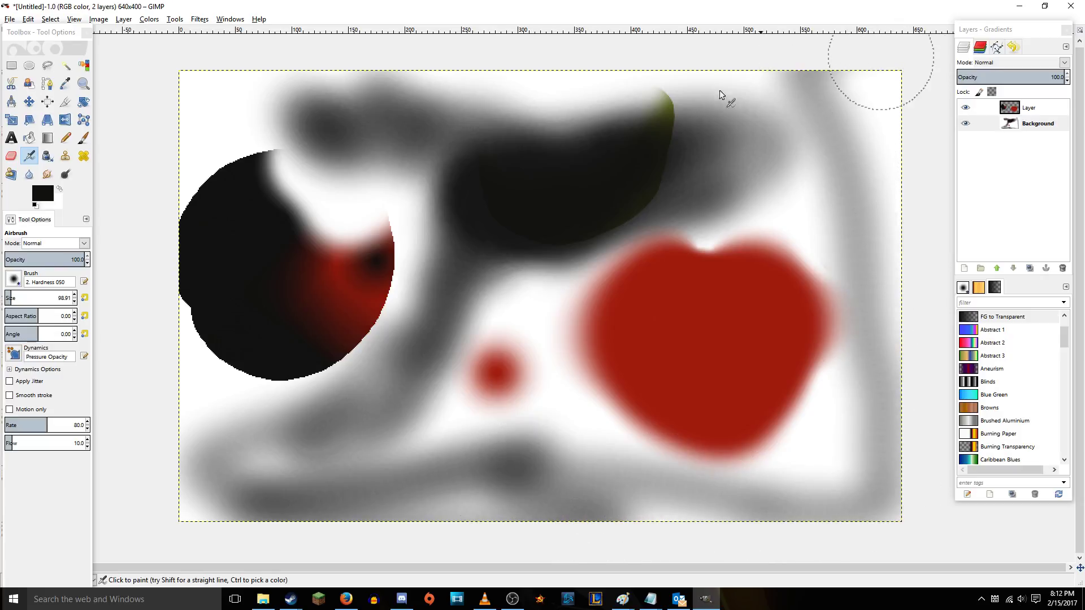
- Scribble across the Background with the Ink tool at size 16, and add thicker strokes near the centre at size 28.6
{"action": "left_click", "coordinate": [47, 156]}
{"action": "mouse_move", "coordinate": [208, 109]}
{"action": "left_mouse_down"}
{"action": "mouse_move", "coordinate": [217, 85]}
{"action": "mouse_move", "coordinate": [195, 134]}
{"action": "mouse_move", "coordinate": [738, 103]}
{"action": "mouse_move", "coordinate": [858, 117]}
{"action": "mouse_move", "coordinate": [770, 144]}
{"action": "left_mouse_up"}
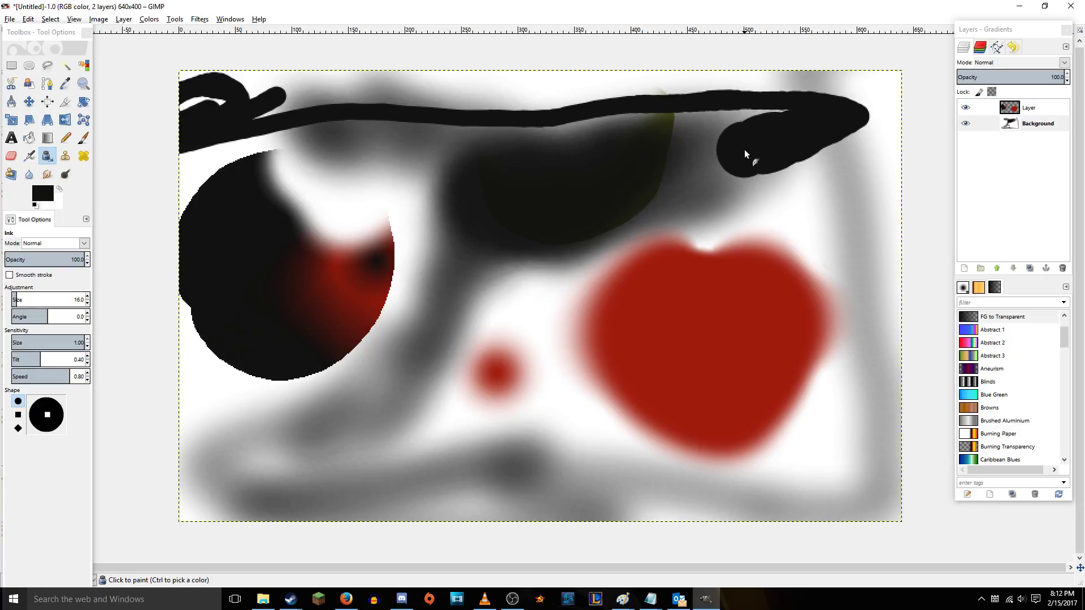
{"action": "mouse_move", "coordinate": [734, 152]}
{"action": "left_mouse_down"}
{"action": "mouse_move", "coordinate": [604, 316]}
{"action": "mouse_move", "coordinate": [391, 433]}
{"action": "mouse_move", "coordinate": [531, 439]}
{"action": "mouse_move", "coordinate": [702, 515]}
{"action": "left_mouse_up"}
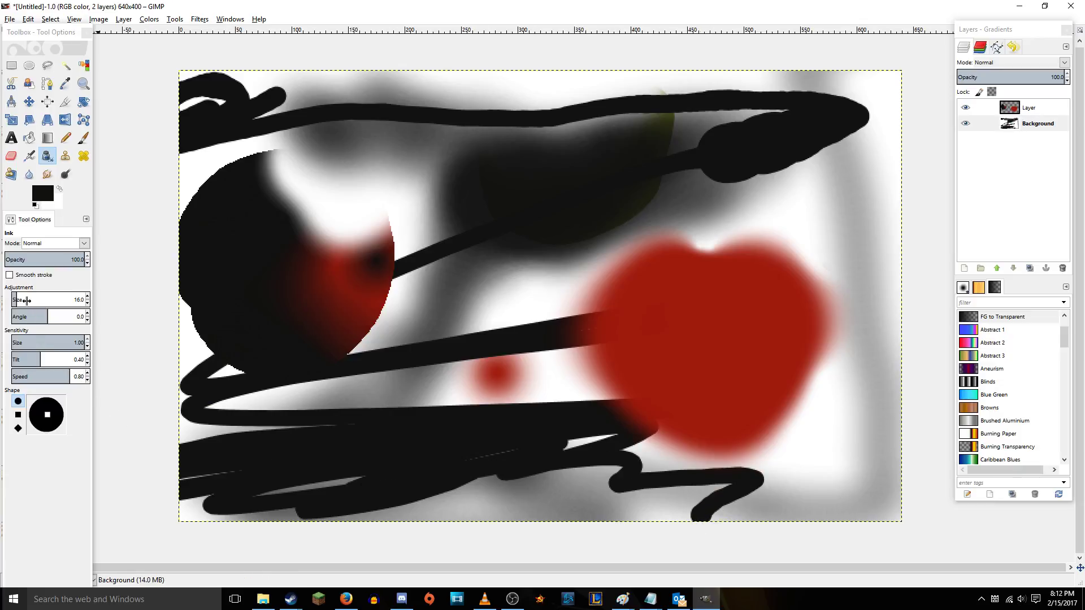
{"action": "left_click_drag", "start_coordinate": [26, 301], "coordinate": [61, 302]}
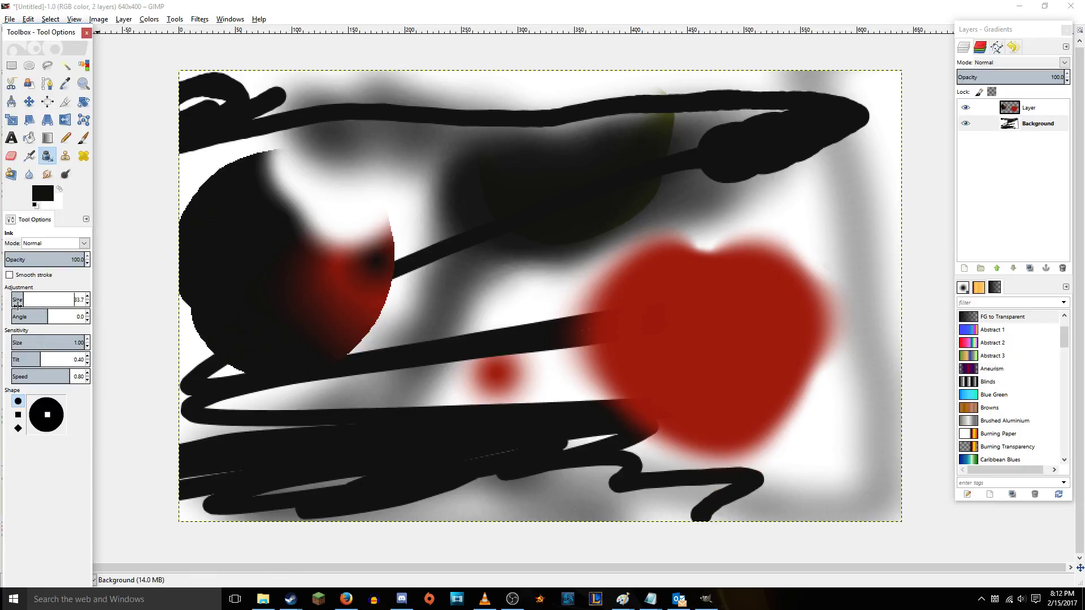
{"action": "mouse_move", "coordinate": [424, 322]}
{"action": "left_mouse_down"}
{"action": "mouse_move", "coordinate": [463, 300]}
{"action": "mouse_move", "coordinate": [421, 370]}
{"action": "left_mouse_up"}
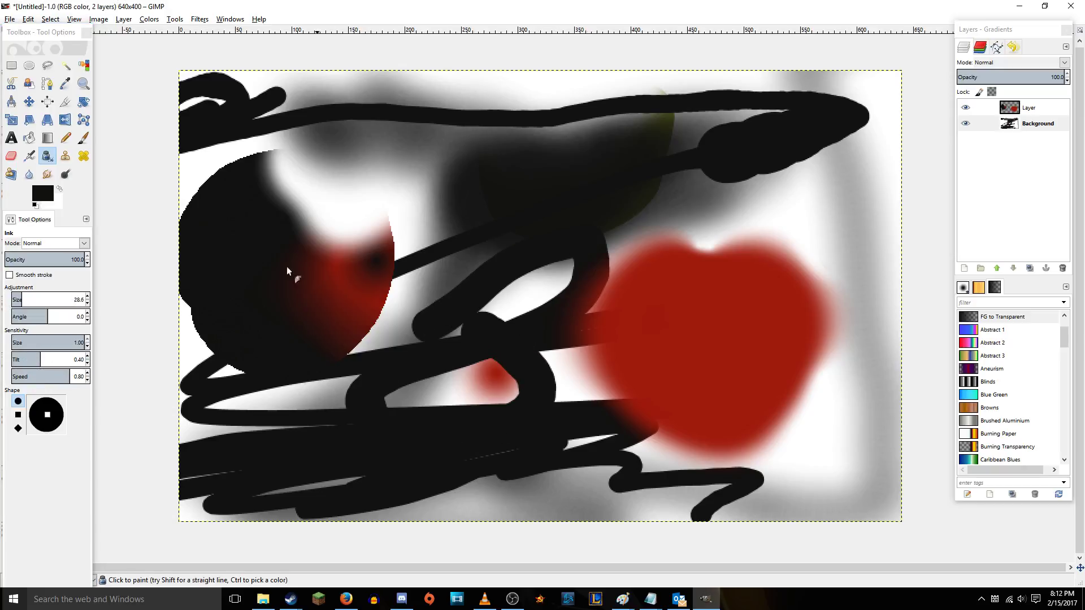
- Try the Clone tool with the Hardness 050 brush on the dark circle and the red heart shape
{"action": "left_click", "coordinate": [68, 165]}
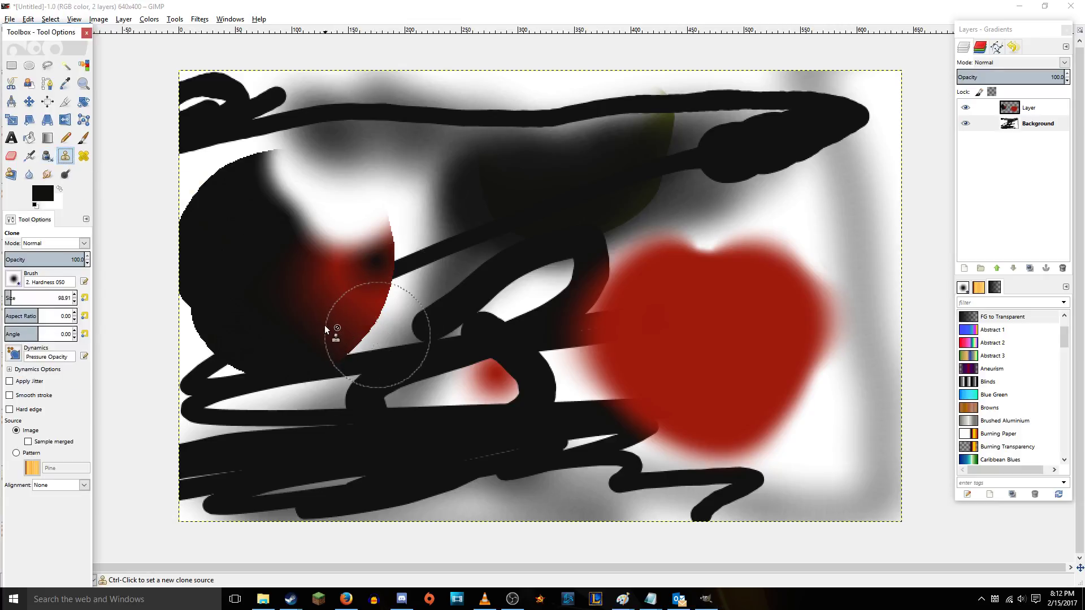
{"action": "left_click", "coordinate": [325, 324]}
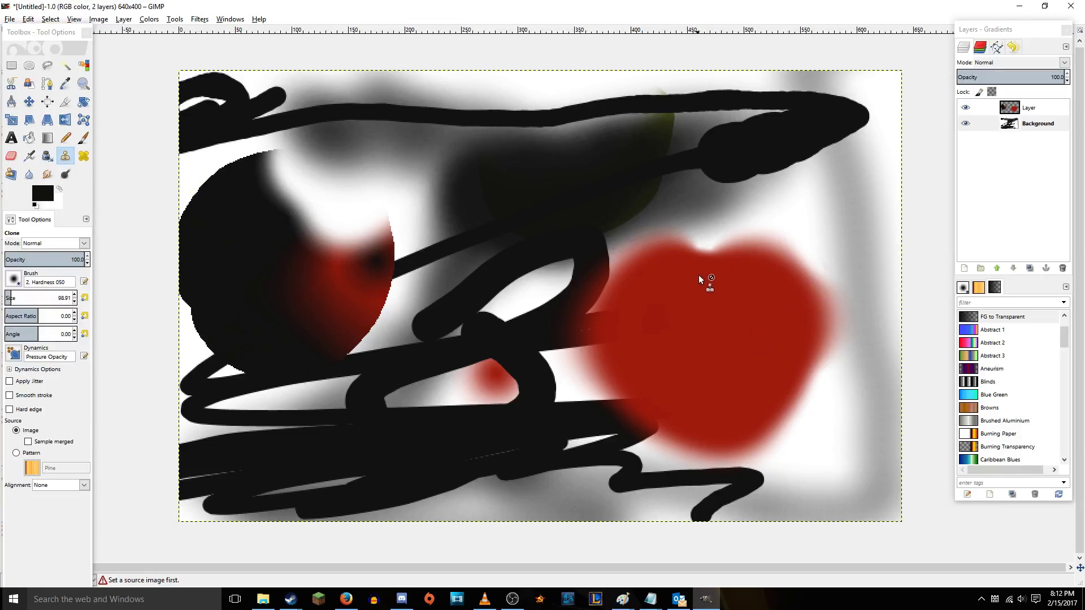
{"action": "right_click", "coordinate": [636, 278]}
{"action": "left_click", "coordinate": [588, 302]}
- Make the upper layer active and try the Heal tool on the dark circle's lower-right edge
{"action": "left_click", "coordinate": [84, 155]}
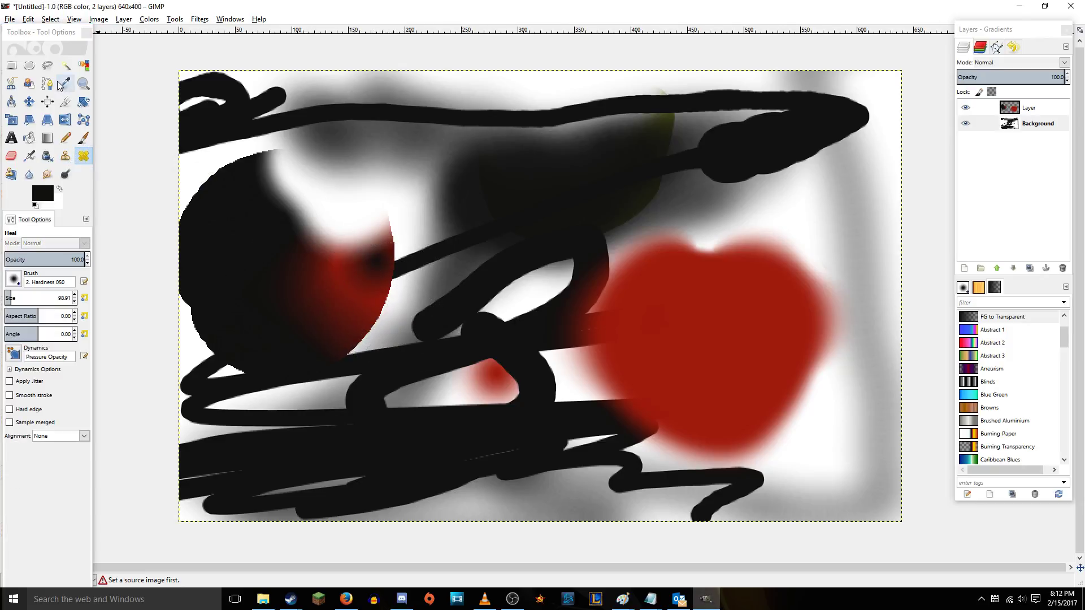
{"action": "left_click", "coordinate": [961, 104]}
{"action": "left_click", "coordinate": [384, 315]}
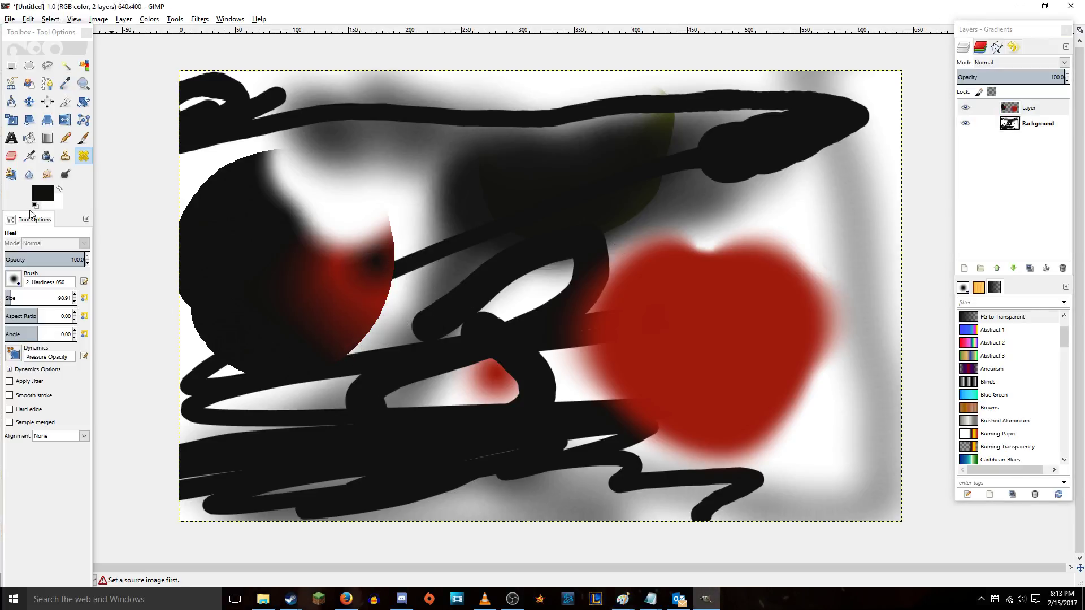
- Blur the dark circle's red part and edges on the upper layer, and set the convolve type to Sharpen
{"action": "left_click", "coordinate": [11, 65]}
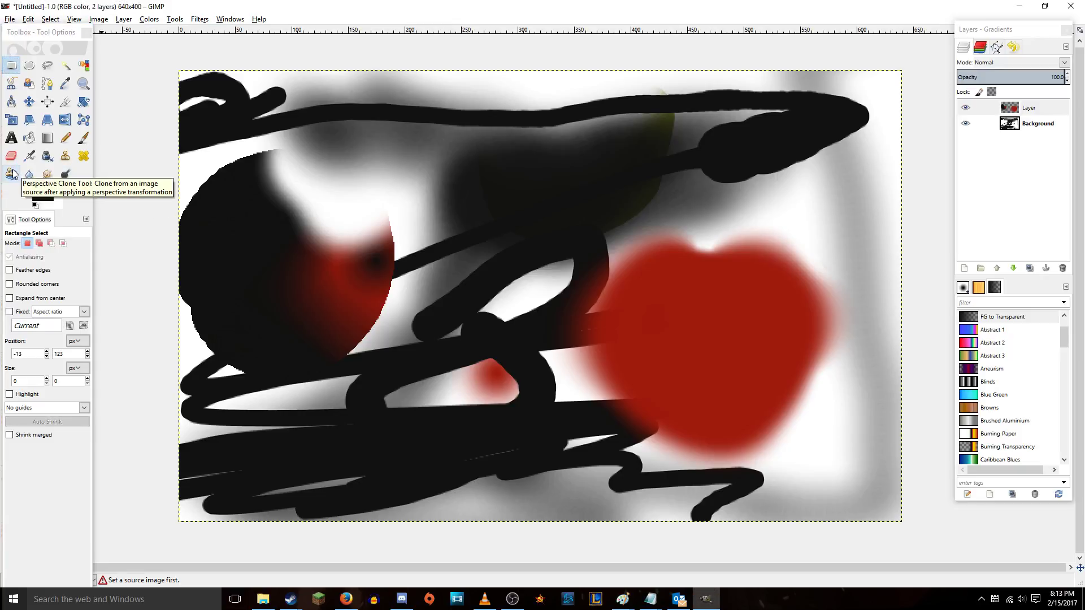
{"action": "left_click", "coordinate": [29, 174]}
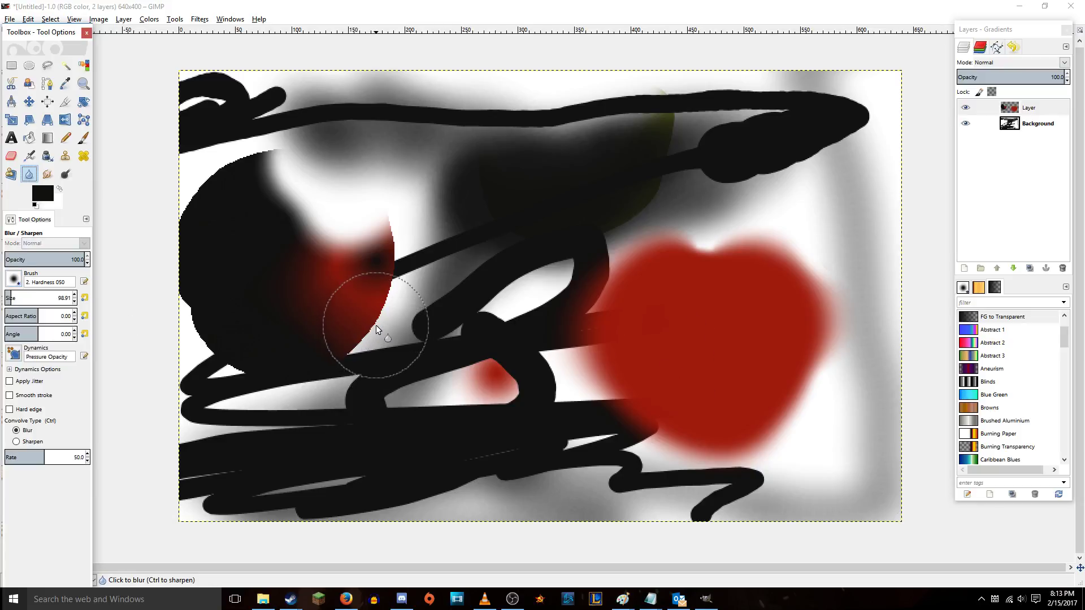
{"action": "mouse_move", "coordinate": [374, 321]}
{"action": "left_mouse_down"}
{"action": "mouse_move", "coordinate": [393, 303]}
{"action": "mouse_move", "coordinate": [305, 383]}
{"action": "mouse_move", "coordinate": [240, 390]}
{"action": "mouse_move", "coordinate": [282, 379]}
{"action": "mouse_move", "coordinate": [174, 311]}
{"action": "mouse_move", "coordinate": [191, 312]}
{"action": "mouse_move", "coordinate": [196, 342]}
{"action": "mouse_move", "coordinate": [183, 275]}
{"action": "mouse_move", "coordinate": [242, 199]}
{"action": "mouse_move", "coordinate": [177, 227]}
{"action": "mouse_move", "coordinate": [215, 182]}
{"action": "mouse_move", "coordinate": [309, 156]}
{"action": "mouse_move", "coordinate": [291, 162]}
{"action": "mouse_move", "coordinate": [368, 191]}
{"action": "mouse_move", "coordinate": [400, 219]}
{"action": "mouse_move", "coordinate": [385, 218]}
{"action": "mouse_move", "coordinate": [383, 281]}
{"action": "mouse_move", "coordinate": [389, 218]}
{"action": "mouse_move", "coordinate": [328, 257]}
{"action": "left_mouse_up"}
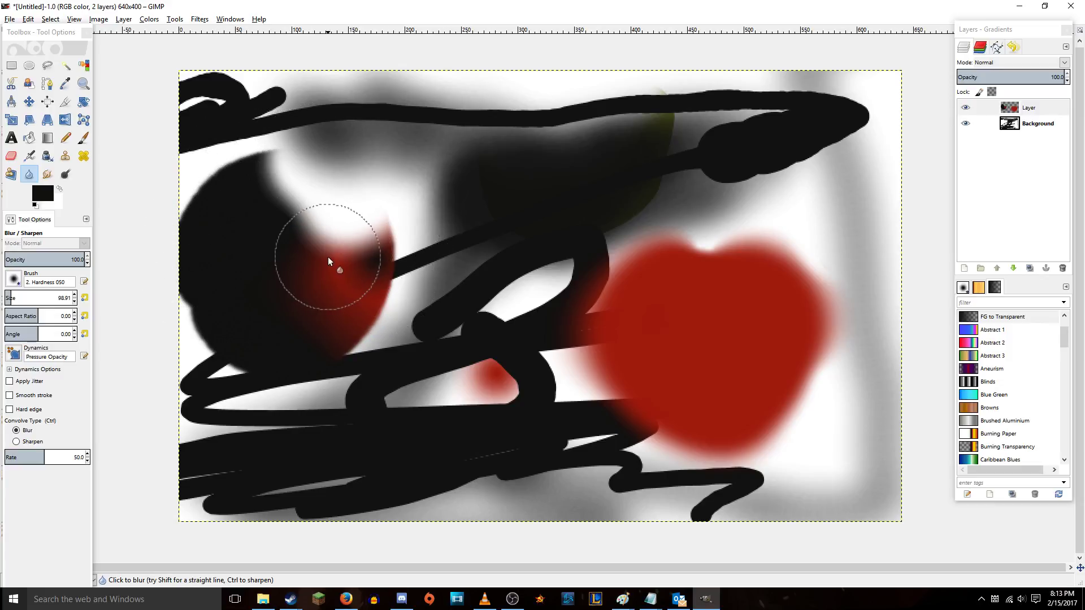
{"action": "left_click", "coordinate": [34, 442]}
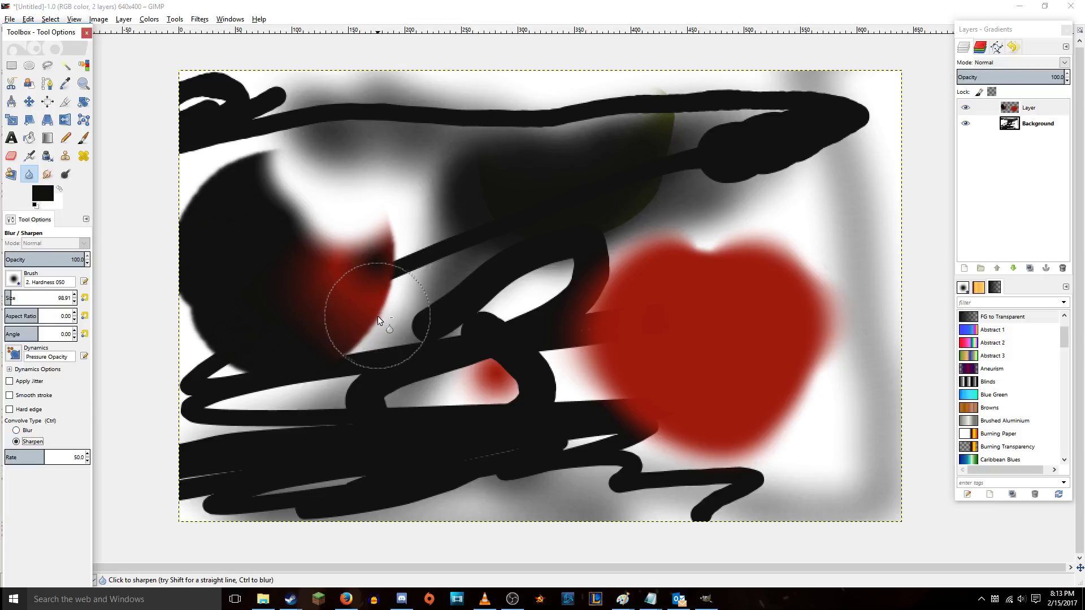
- Sharpen the dark circle's red part and, at rate 100, the red heart's upper-right edge, and set the convolve type to Blur
{"action": "mouse_move", "coordinate": [377, 316]}
{"action": "left_mouse_down"}
{"action": "mouse_move", "coordinate": [372, 272]}
{"action": "mouse_move", "coordinate": [384, 340]}
{"action": "mouse_move", "coordinate": [367, 333]}
{"action": "mouse_move", "coordinate": [381, 281]}
{"action": "left_mouse_up"}
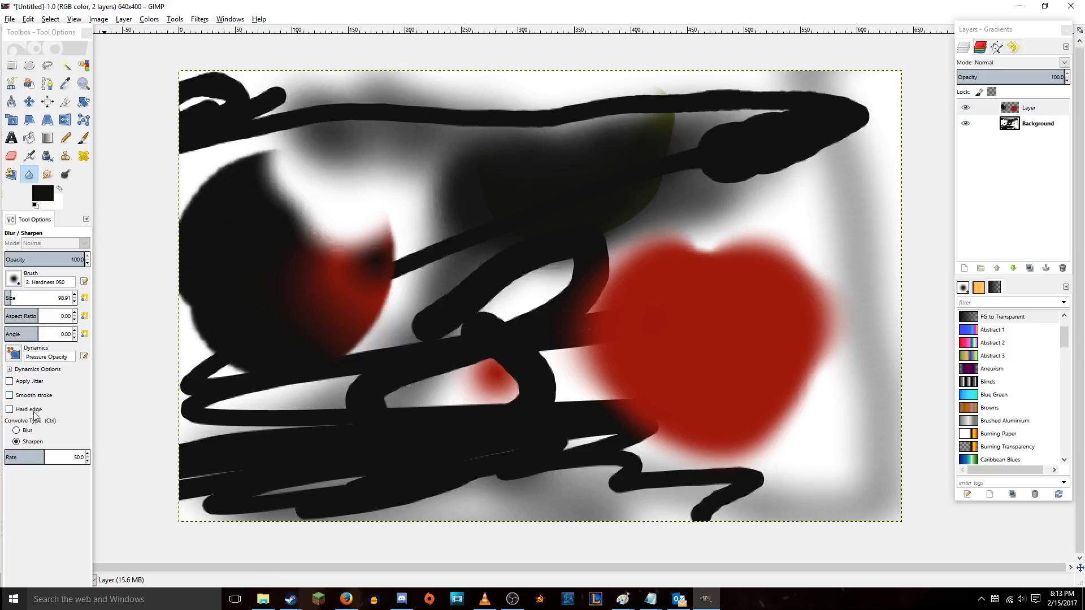
{"action": "left_click_drag", "start_coordinate": [49, 454], "coordinate": [91, 455]}
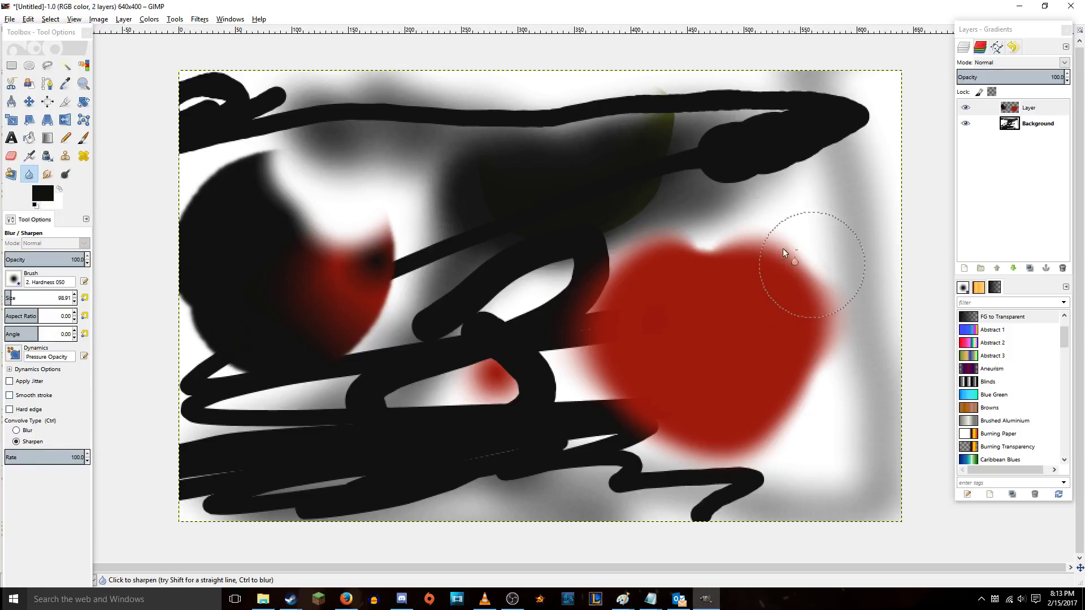
{"action": "mouse_move", "coordinate": [814, 284]}
{"action": "left_mouse_down"}
{"action": "mouse_move", "coordinate": [791, 247]}
{"action": "mouse_move", "coordinate": [832, 290]}
{"action": "mouse_move", "coordinate": [793, 257]}
{"action": "mouse_move", "coordinate": [811, 269]}
{"action": "left_mouse_up"}
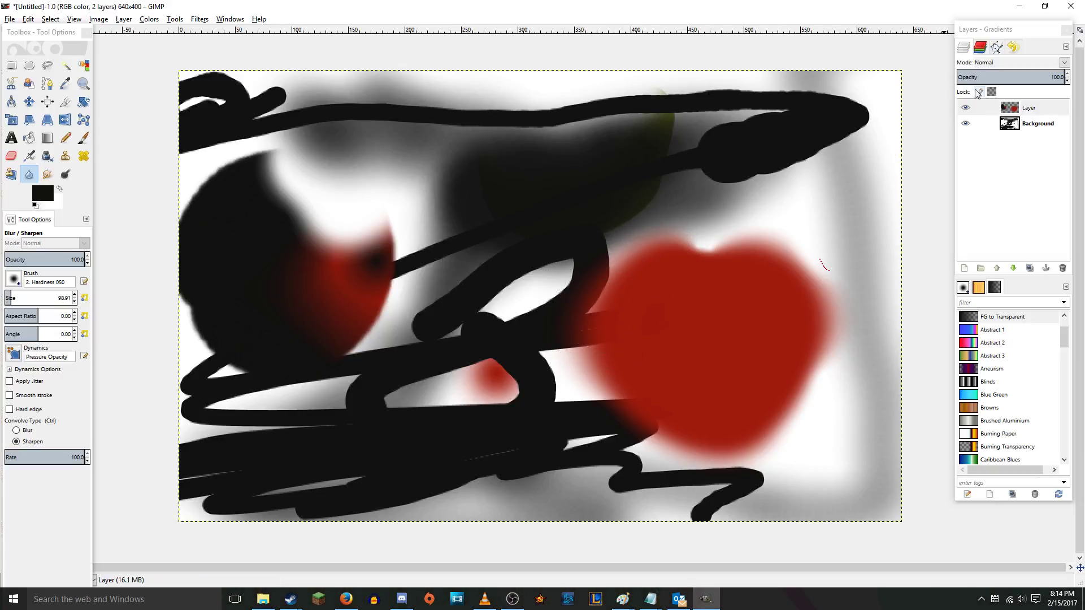
{"action": "left_click", "coordinate": [966, 108]}
{"action": "left_click", "coordinate": [966, 108]}
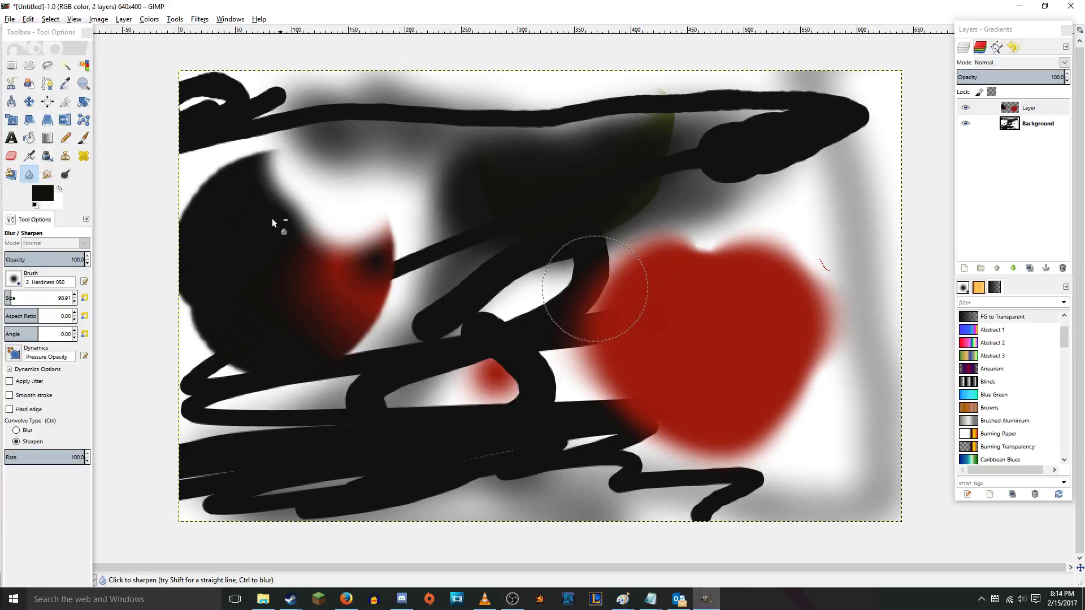
{"action": "left_click", "coordinate": [25, 431]}
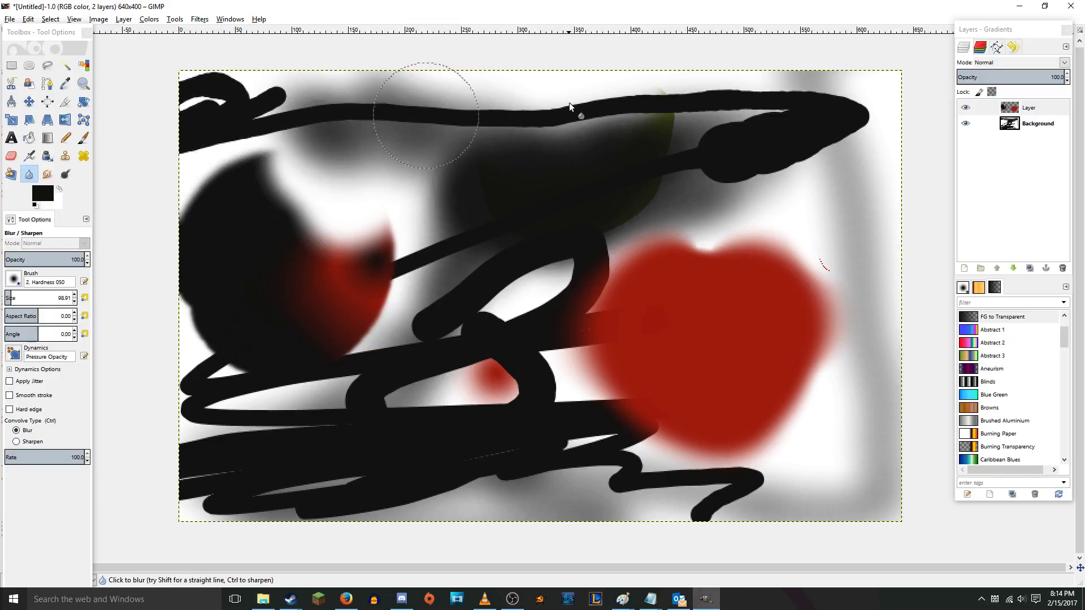
- Smudge the red heart upward and across toward the dark circle, and smear the circle's edges with the Smudge tool
{"action": "left_click", "coordinate": [48, 175]}
{"action": "mouse_move", "coordinate": [676, 308]}
{"action": "left_mouse_down"}
{"action": "mouse_move", "coordinate": [638, 366]}
{"action": "mouse_move", "coordinate": [610, 242]}
{"action": "mouse_move", "coordinate": [479, 269]}
{"action": "mouse_move", "coordinate": [663, 236]}
{"action": "mouse_move", "coordinate": [476, 162]}
{"action": "mouse_move", "coordinate": [687, 264]}
{"action": "mouse_move", "coordinate": [549, 162]}
{"action": "mouse_move", "coordinate": [652, 245]}
{"action": "mouse_move", "coordinate": [558, 165]}
{"action": "mouse_move", "coordinate": [712, 262]}
{"action": "mouse_move", "coordinate": [616, 136]}
{"action": "mouse_move", "coordinate": [709, 231]}
{"action": "mouse_move", "coordinate": [566, 113]}
{"action": "mouse_move", "coordinate": [631, 185]}
{"action": "mouse_move", "coordinate": [487, 116]}
{"action": "mouse_move", "coordinate": [763, 287]}
{"action": "mouse_move", "coordinate": [582, 103]}
{"action": "mouse_move", "coordinate": [759, 285]}
{"action": "mouse_move", "coordinate": [668, 128]}
{"action": "mouse_move", "coordinate": [779, 249]}
{"action": "mouse_move", "coordinate": [821, 242]}
{"action": "mouse_move", "coordinate": [807, 211]}
{"action": "mouse_move", "coordinate": [818, 298]}
{"action": "mouse_move", "coordinate": [794, 152]}
{"action": "mouse_move", "coordinate": [818, 294]}
{"action": "mouse_move", "coordinate": [805, 230]}
{"action": "mouse_move", "coordinate": [724, 192]}
{"action": "mouse_move", "coordinate": [781, 249]}
{"action": "left_mouse_up"}
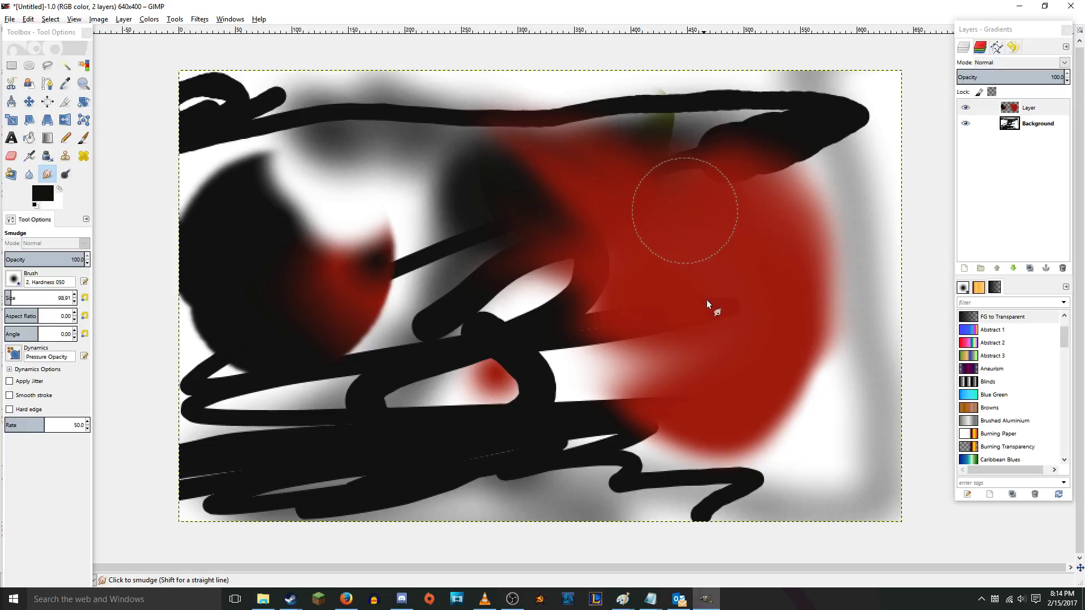
{"action": "mouse_move", "coordinate": [679, 361]}
{"action": "left_mouse_down"}
{"action": "mouse_move", "coordinate": [694, 307]}
{"action": "mouse_move", "coordinate": [637, 362]}
{"action": "mouse_move", "coordinate": [685, 298]}
{"action": "mouse_move", "coordinate": [650, 369]}
{"action": "mouse_move", "coordinate": [677, 291]}
{"action": "mouse_move", "coordinate": [669, 387]}
{"action": "mouse_move", "coordinate": [657, 268]}
{"action": "mouse_move", "coordinate": [678, 390]}
{"action": "mouse_move", "coordinate": [539, 234]}
{"action": "mouse_move", "coordinate": [681, 363]}
{"action": "mouse_move", "coordinate": [561, 216]}
{"action": "mouse_move", "coordinate": [691, 327]}
{"action": "mouse_move", "coordinate": [552, 236]}
{"action": "mouse_move", "coordinate": [673, 305]}
{"action": "mouse_move", "coordinate": [509, 171]}
{"action": "mouse_move", "coordinate": [595, 260]}
{"action": "mouse_move", "coordinate": [454, 127]}
{"action": "mouse_move", "coordinate": [630, 256]}
{"action": "mouse_move", "coordinate": [438, 128]}
{"action": "mouse_move", "coordinate": [576, 234]}
{"action": "mouse_move", "coordinate": [383, 156]}
{"action": "mouse_move", "coordinate": [493, 195]}
{"action": "mouse_move", "coordinate": [351, 162]}
{"action": "mouse_move", "coordinate": [419, 178]}
{"action": "mouse_move", "coordinate": [300, 171]}
{"action": "mouse_move", "coordinate": [612, 245]}
{"action": "mouse_move", "coordinate": [310, 178]}
{"action": "mouse_move", "coordinate": [532, 275]}
{"action": "mouse_move", "coordinate": [373, 187]}
{"action": "mouse_move", "coordinate": [446, 281]}
{"action": "mouse_move", "coordinate": [395, 181]}
{"action": "mouse_move", "coordinate": [402, 314]}
{"action": "mouse_move", "coordinate": [288, 174]}
{"action": "mouse_move", "coordinate": [407, 355]}
{"action": "mouse_move", "coordinate": [491, 352]}
{"action": "mouse_move", "coordinate": [487, 240]}
{"action": "mouse_move", "coordinate": [343, 164]}
{"action": "mouse_move", "coordinate": [454, 354]}
{"action": "mouse_move", "coordinate": [544, 280]}
{"action": "mouse_move", "coordinate": [516, 200]}
{"action": "mouse_move", "coordinate": [503, 195]}
{"action": "mouse_move", "coordinate": [538, 199]}
{"action": "left_mouse_up"}
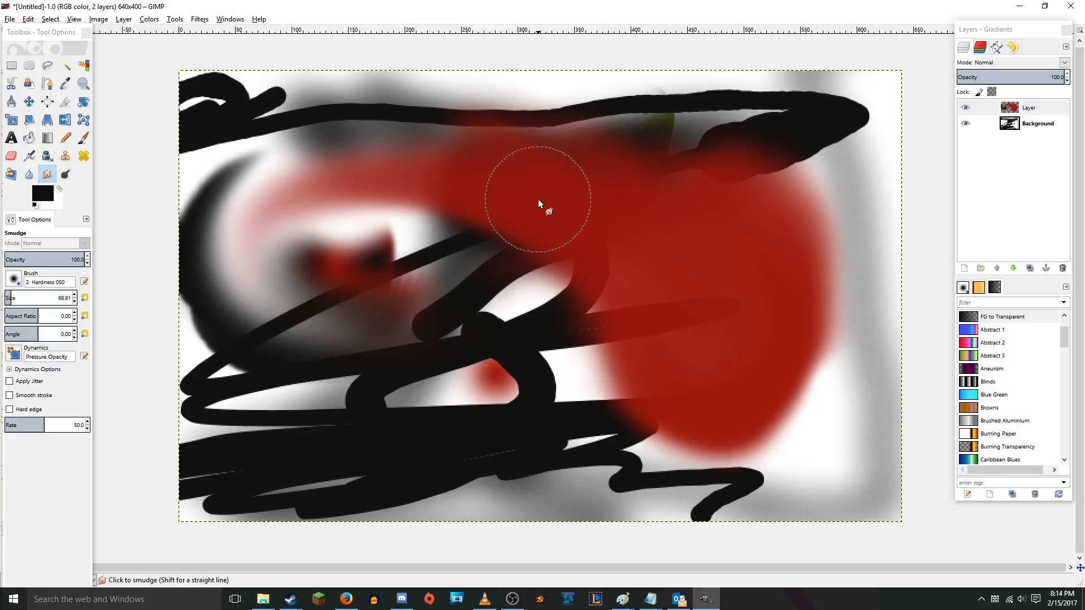
{"action": "mouse_move", "coordinate": [365, 361]}
{"action": "left_mouse_down"}
{"action": "mouse_move", "coordinate": [378, 325]}
{"action": "mouse_move", "coordinate": [361, 317]}
{"action": "mouse_move", "coordinate": [383, 320]}
{"action": "mouse_move", "coordinate": [337, 333]}
{"action": "mouse_move", "coordinate": [204, 291]}
{"action": "mouse_move", "coordinate": [247, 313]}
{"action": "mouse_move", "coordinate": [254, 332]}
{"action": "mouse_move", "coordinate": [295, 334]}
{"action": "mouse_move", "coordinate": [223, 319]}
{"action": "mouse_move", "coordinate": [251, 323]}
{"action": "mouse_move", "coordinate": [199, 332]}
{"action": "mouse_move", "coordinate": [204, 300]}
{"action": "mouse_move", "coordinate": [225, 286]}
{"action": "mouse_move", "coordinate": [202, 288]}
{"action": "mouse_move", "coordinate": [200, 267]}
{"action": "mouse_move", "coordinate": [216, 274]}
{"action": "mouse_move", "coordinate": [210, 247]}
{"action": "mouse_move", "coordinate": [218, 241]}
{"action": "mouse_move", "coordinate": [253, 266]}
{"action": "left_mouse_up"}
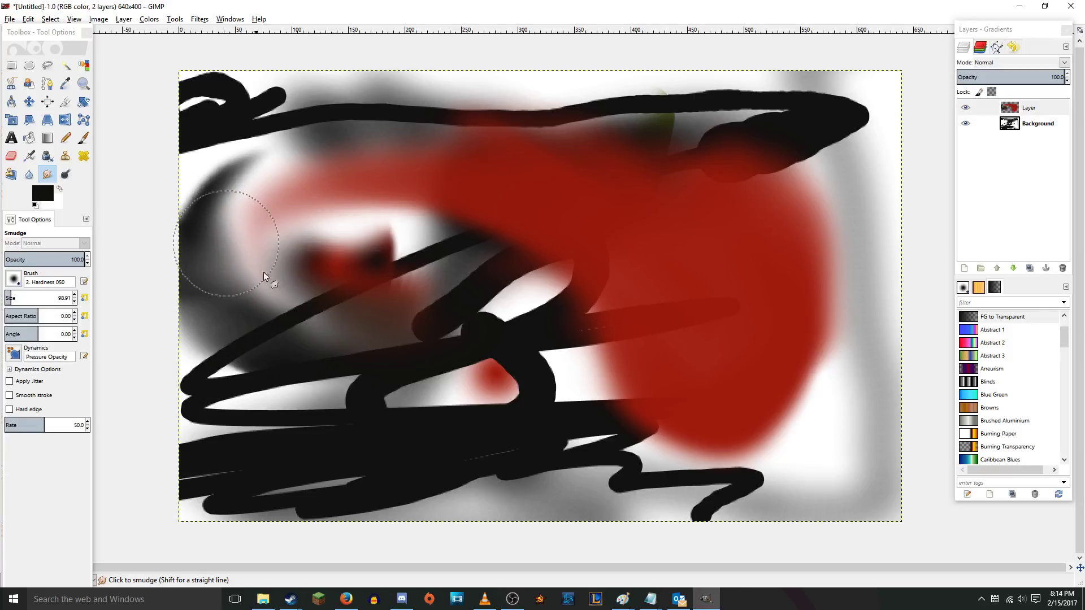
{"action": "mouse_move", "coordinate": [229, 301]}
{"action": "left_mouse_down"}
{"action": "mouse_move", "coordinate": [190, 284]}
{"action": "mouse_move", "coordinate": [334, 329]}
{"action": "mouse_move", "coordinate": [346, 304]}
{"action": "mouse_move", "coordinate": [298, 342]}
{"action": "mouse_move", "coordinate": [351, 313]}
{"action": "mouse_move", "coordinate": [352, 338]}
{"action": "mouse_move", "coordinate": [372, 321]}
{"action": "mouse_move", "coordinate": [366, 336]}
{"action": "mouse_move", "coordinate": [375, 317]}
{"action": "mouse_move", "coordinate": [370, 359]}
{"action": "mouse_move", "coordinate": [199, 374]}
{"action": "left_mouse_up"}
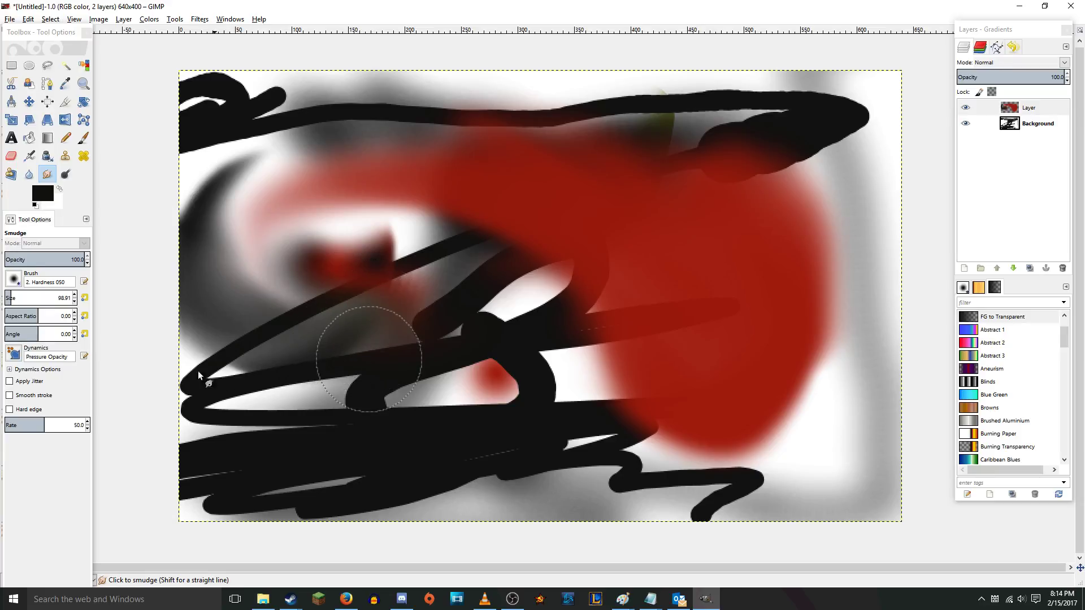
- Try the Dodge tool with the Midtones range over the red smear and dark circle, and undo it
{"action": "left_click", "coordinate": [68, 179]}
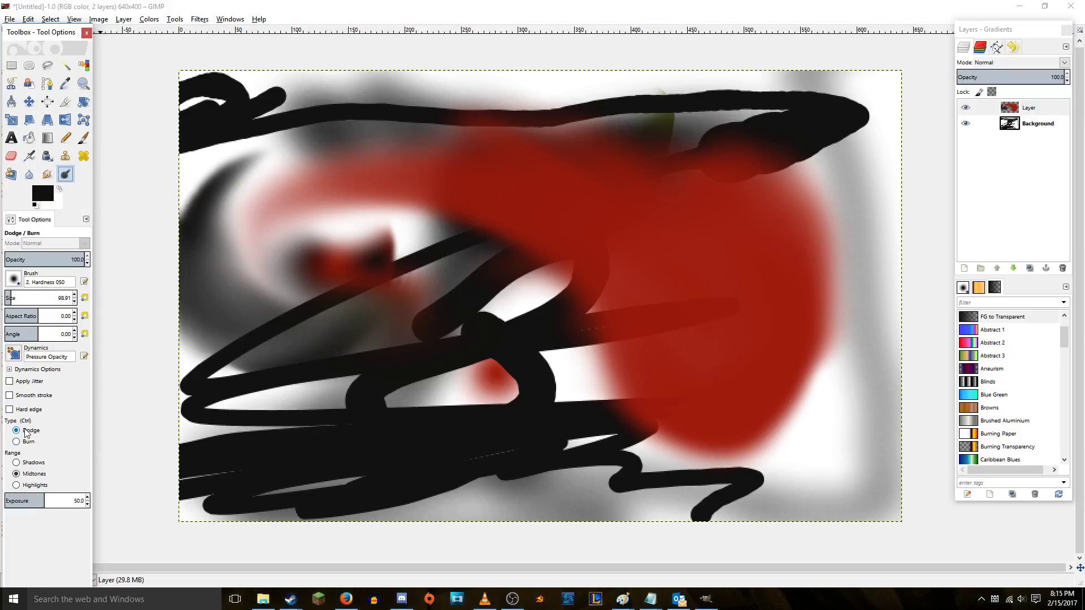
{"action": "mouse_move", "coordinate": [731, 309]}
{"action": "left_mouse_down"}
{"action": "mouse_move", "coordinate": [719, 252]}
{"action": "mouse_move", "coordinate": [588, 436]}
{"action": "mouse_move", "coordinate": [774, 401]}
{"action": "mouse_move", "coordinate": [774, 453]}
{"action": "mouse_move", "coordinate": [768, 194]}
{"action": "mouse_move", "coordinate": [380, 245]}
{"action": "mouse_move", "coordinate": [538, 125]}
{"action": "mouse_move", "coordinate": [92, 326]}
{"action": "mouse_move", "coordinate": [396, 333]}
{"action": "left_mouse_up"}
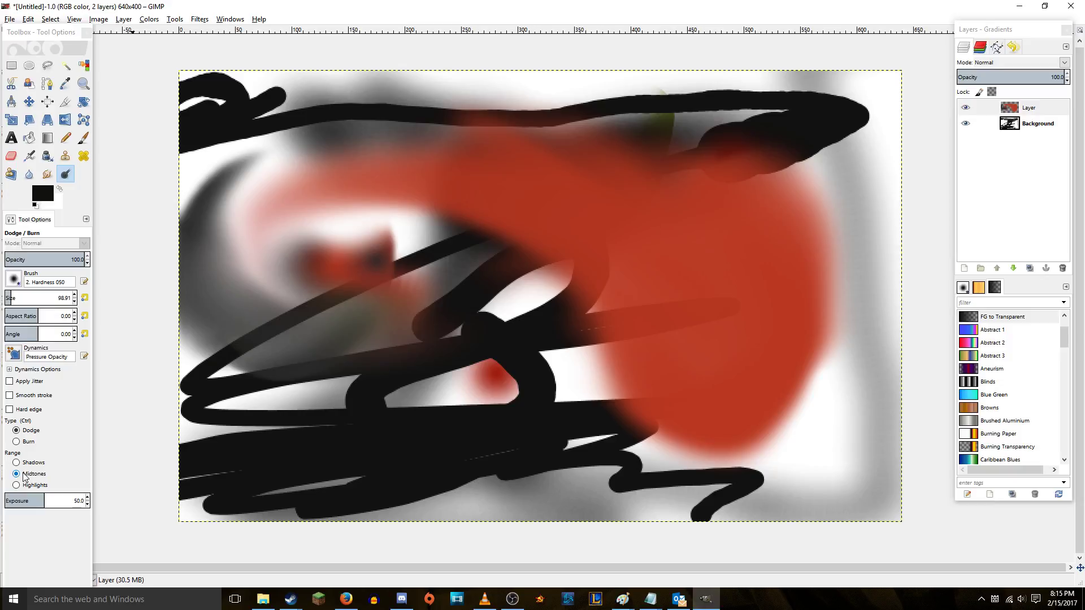
{"action": "key", "text": "ctrl+z"}
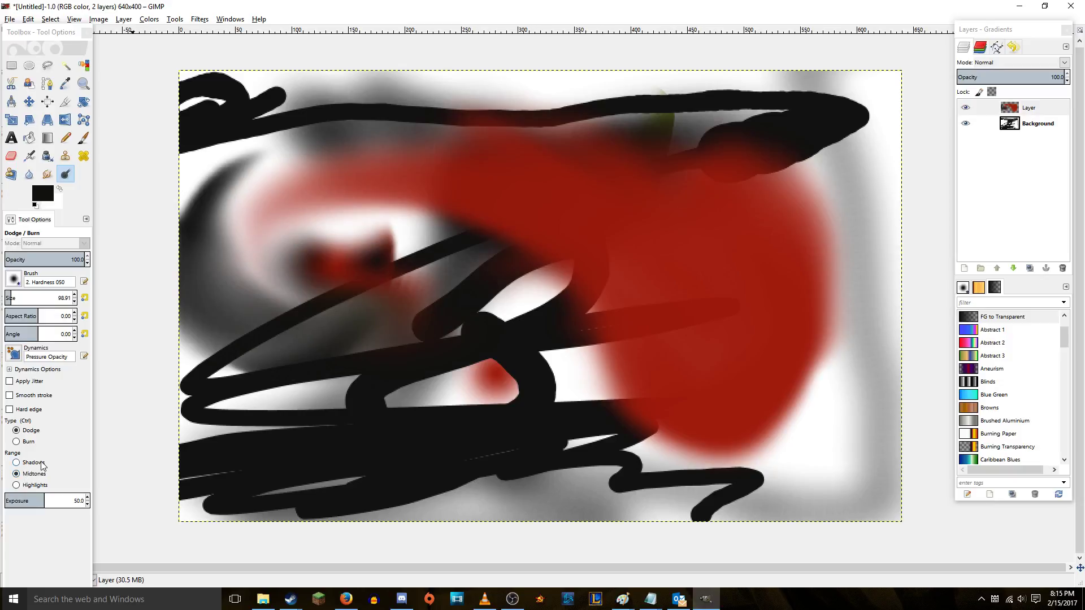
- Try dodging the whole red smear and dark circle with the Shadows range, and undo it
{"action": "left_click", "coordinate": [34, 463]}
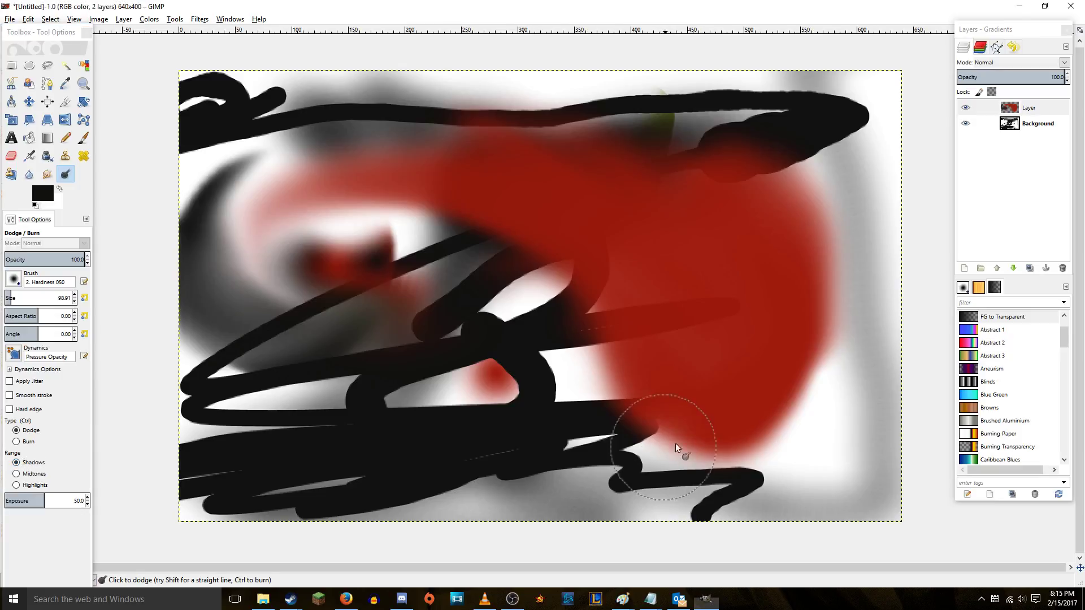
{"action": "left_click_drag", "start_coordinate": [663, 447], "coordinate": [911, 365]}
{"action": "mouse_move", "coordinate": [840, 289]}
{"action": "left_mouse_down"}
{"action": "mouse_move", "coordinate": [562, 437]}
{"action": "mouse_move", "coordinate": [658, 341]}
{"action": "mouse_move", "coordinate": [798, 123]}
{"action": "mouse_move", "coordinate": [253, 346]}
{"action": "mouse_move", "coordinate": [415, 230]}
{"action": "mouse_move", "coordinate": [496, 89]}
{"action": "mouse_move", "coordinate": [171, 167]}
{"action": "left_mouse_up"}
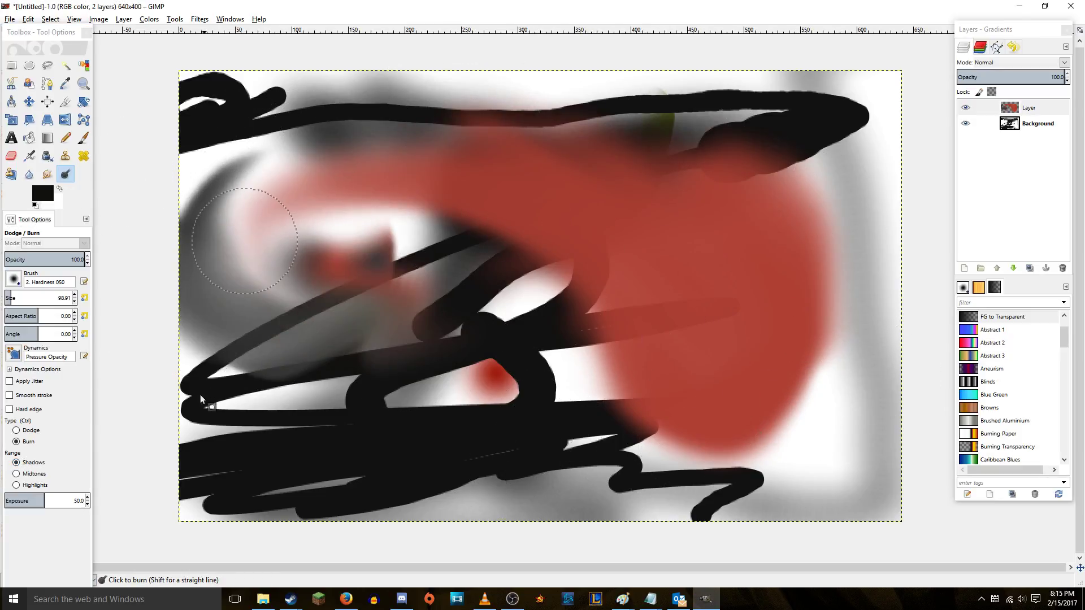
{"action": "key", "text": "ctrl+z"}
- Try dodging the upper layer with the Highlights range, and undo it together with the accidental cut of the layer
{"action": "left_click", "coordinate": [28, 488]}
{"action": "mouse_move", "coordinate": [654, 403]}
{"action": "left_mouse_down"}
{"action": "mouse_move", "coordinate": [776, 236]}
{"action": "mouse_move", "coordinate": [194, 427]}
{"action": "left_mouse_up"}
{"action": "left_click", "coordinate": [28, 442]}
{"action": "key", "text": "ctrl+x"}
{"action": "left_click", "coordinate": [31, 463]}
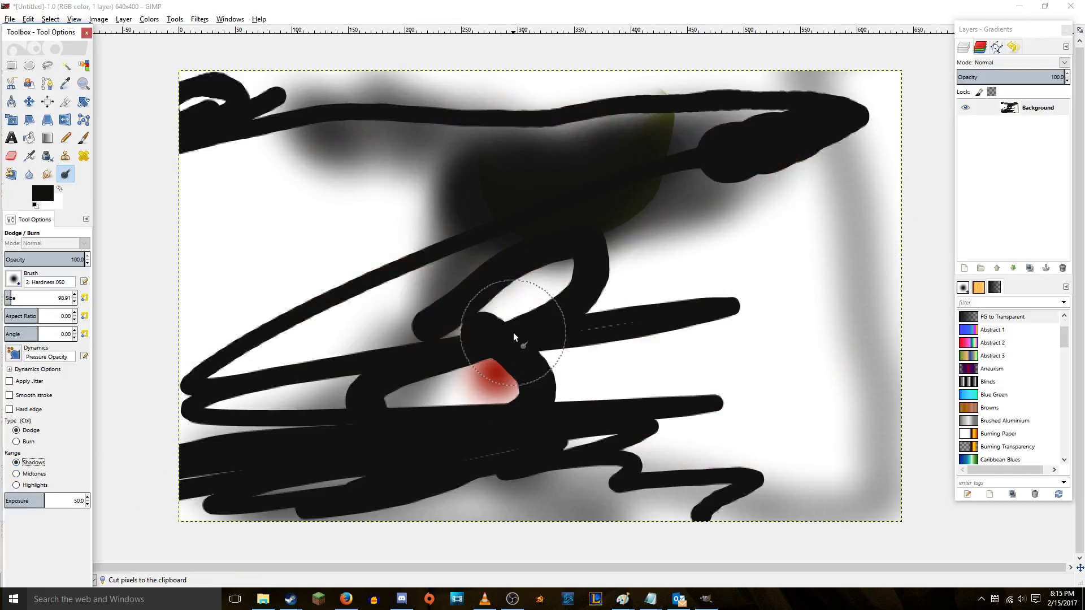
{"action": "key", "text": "ctrl+z"}
{"action": "key", "text": "ctrl+z"}
- Dodge three diagonal streaks across the red area using Shadows, Midtones and Highlights in turn, and undo all three
{"action": "left_click_drag", "start_coordinate": [487, 308], "coordinate": [726, 86]}
{"action": "left_click", "coordinate": [16, 474]}
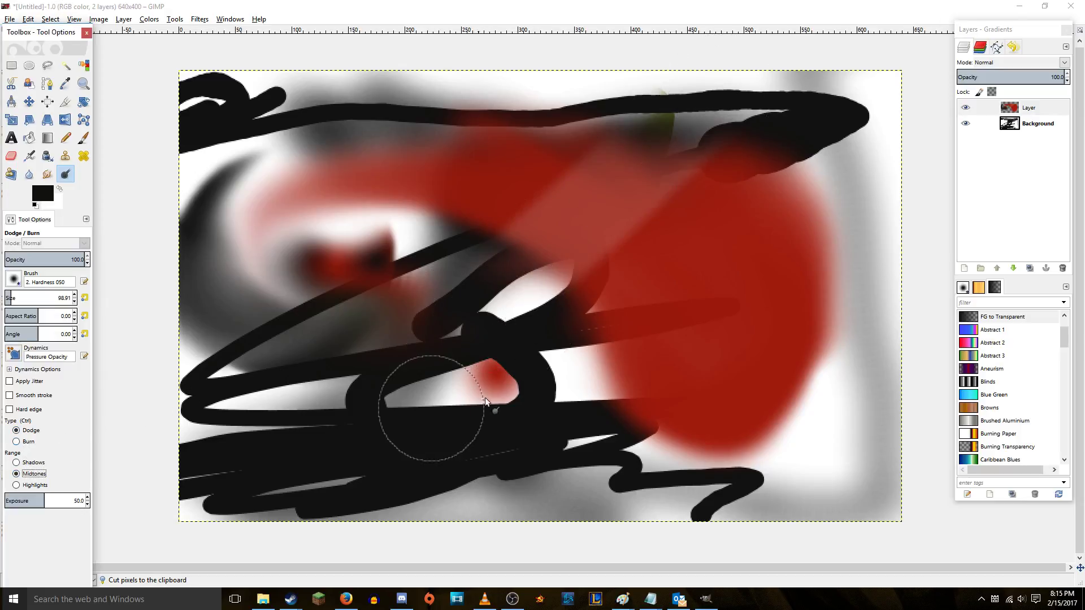
{"action": "left_click_drag", "start_coordinate": [473, 399], "coordinate": [873, 147]}
{"action": "left_click", "coordinate": [16, 485]}
{"action": "left_click_drag", "start_coordinate": [589, 426], "coordinate": [862, 305]}
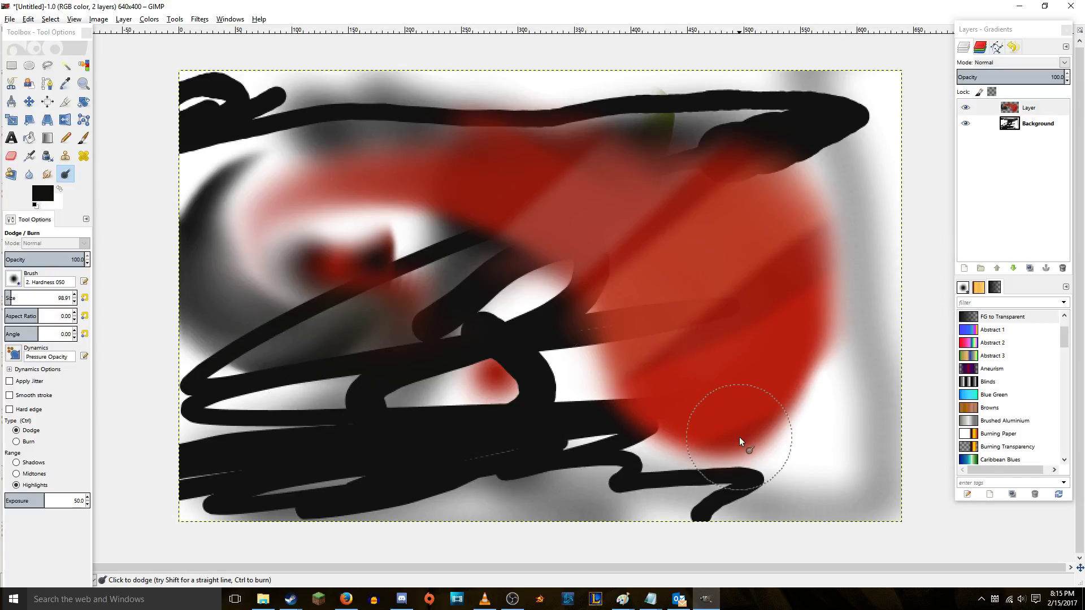
{"action": "key", "text": "ctrl+z"}
{"action": "key", "text": "ctrl+z"}
{"action": "key", "text": "ctrl+z"}
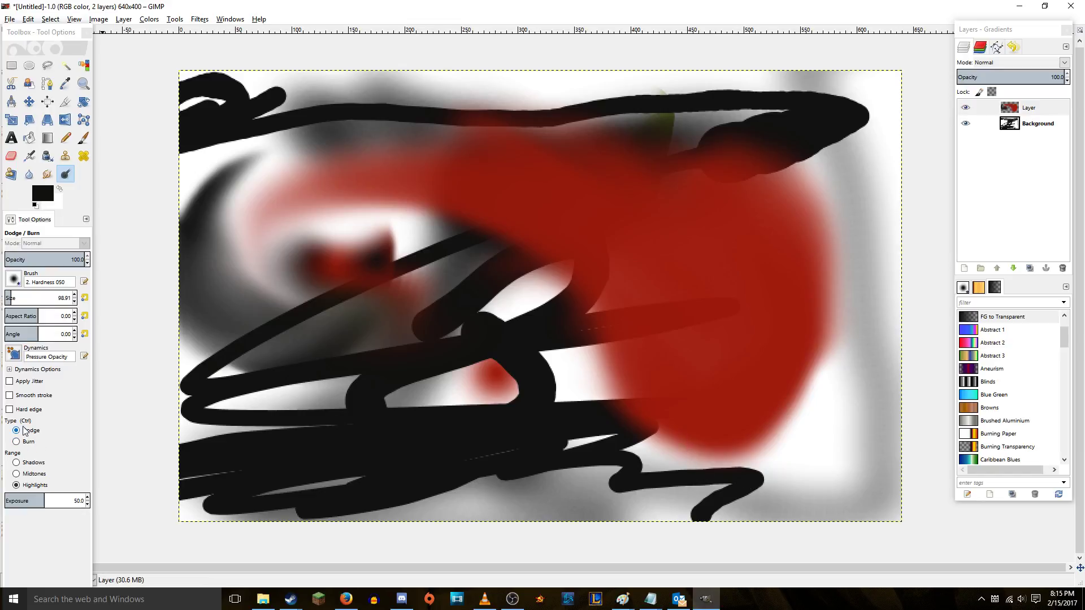
- Burn diagonal streaks across the red area using the Shadows, Midtones and Highlights ranges, and extend the burning to the dark circle
{"action": "left_click", "coordinate": [24, 442]}
{"action": "left_click", "coordinate": [26, 463]}
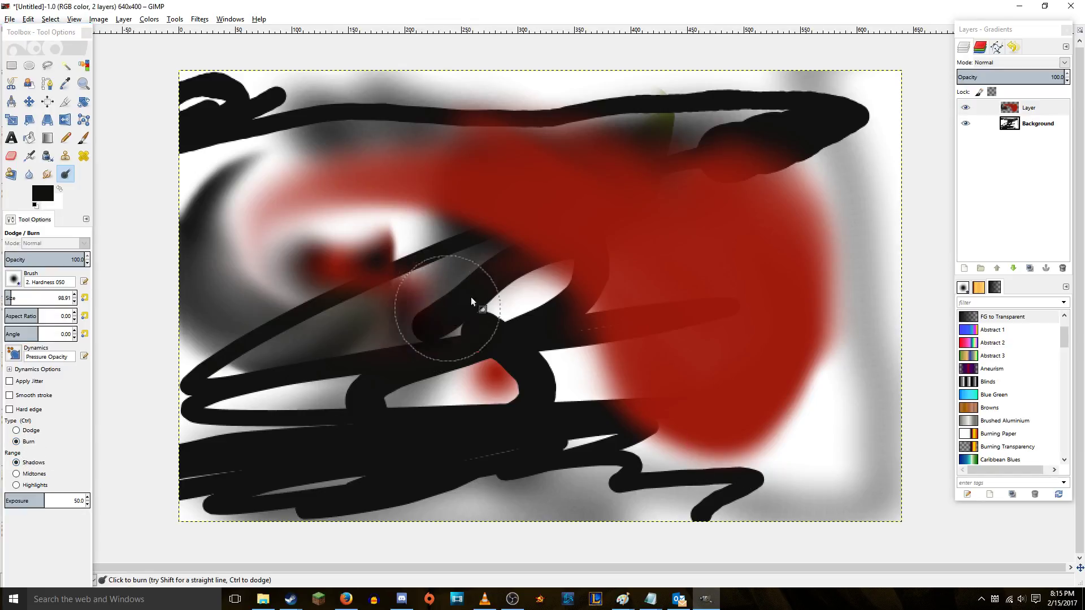
{"action": "left_click_drag", "start_coordinate": [458, 308], "coordinate": [814, 79]}
{"action": "left_click_drag", "start_coordinate": [568, 315], "coordinate": [707, 242]}
{"action": "left_click", "coordinate": [59, 473]}
{"action": "left_click", "coordinate": [34, 485]}
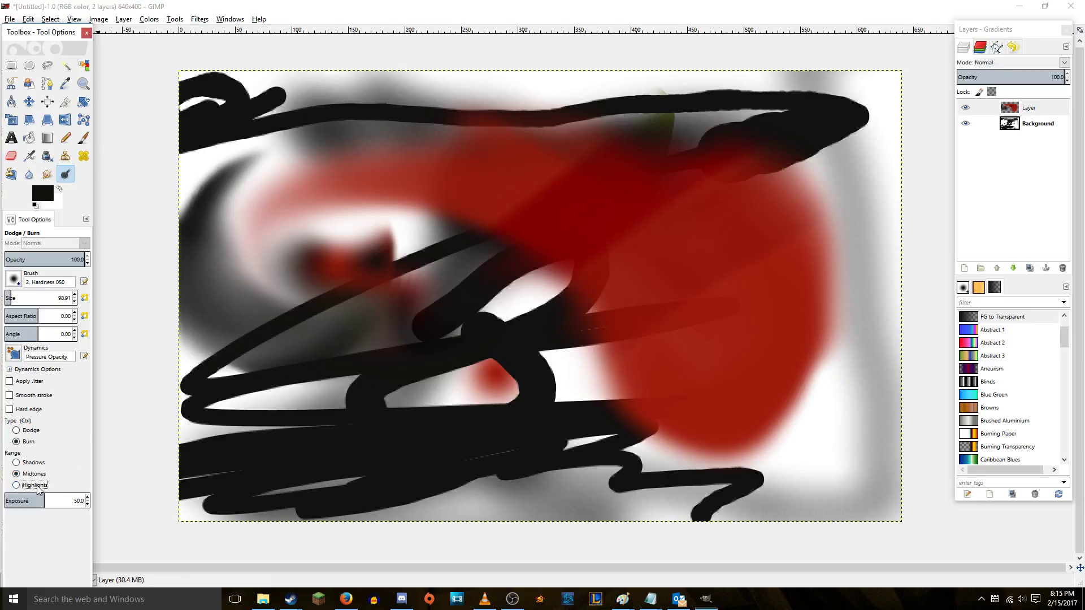
{"action": "left_click_drag", "start_coordinate": [375, 223], "coordinate": [327, 342]}
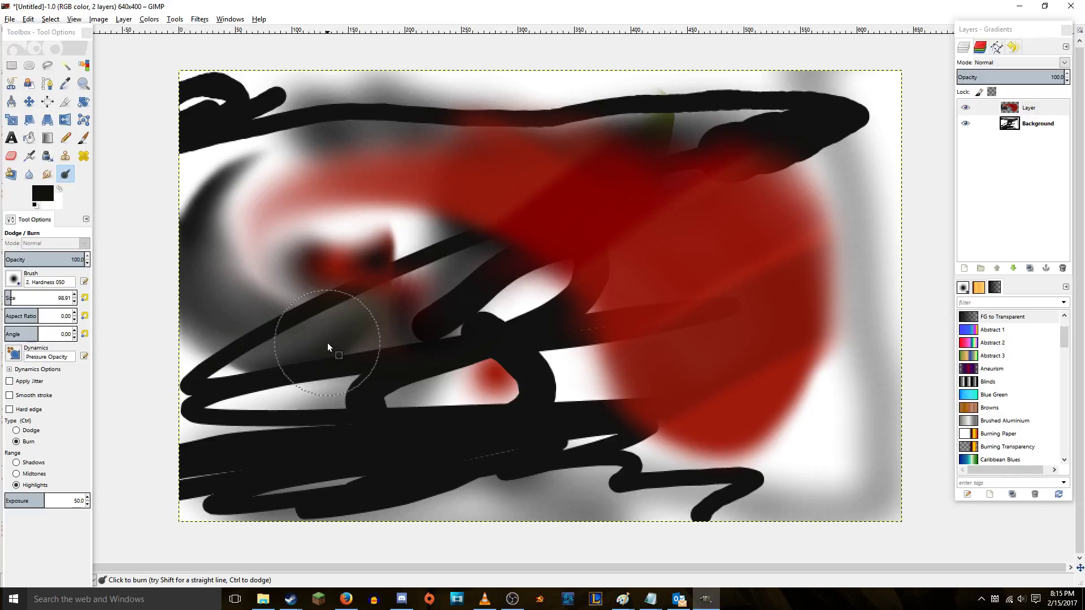
{"action": "mouse_move", "coordinate": [669, 176]}
{"action": "left_mouse_down"}
{"action": "mouse_move", "coordinate": [606, 216]}
{"action": "mouse_move", "coordinate": [496, 218]}
{"action": "left_mouse_up"}
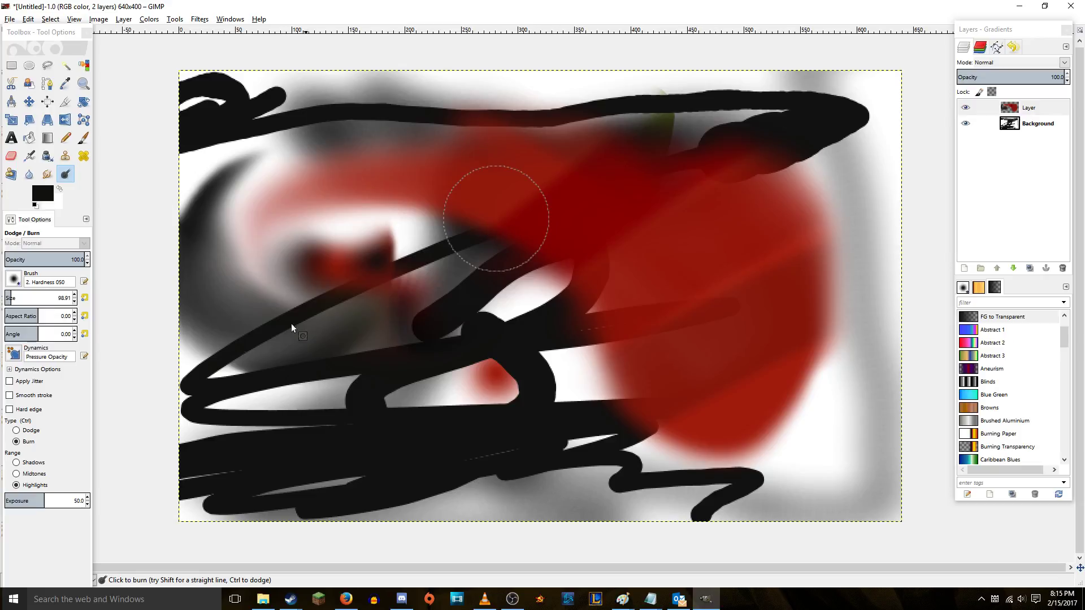
- Try burning a spot on the red area's upper part with the Shadows range, and undo the last strokes
{"action": "left_click", "coordinate": [42, 464]}
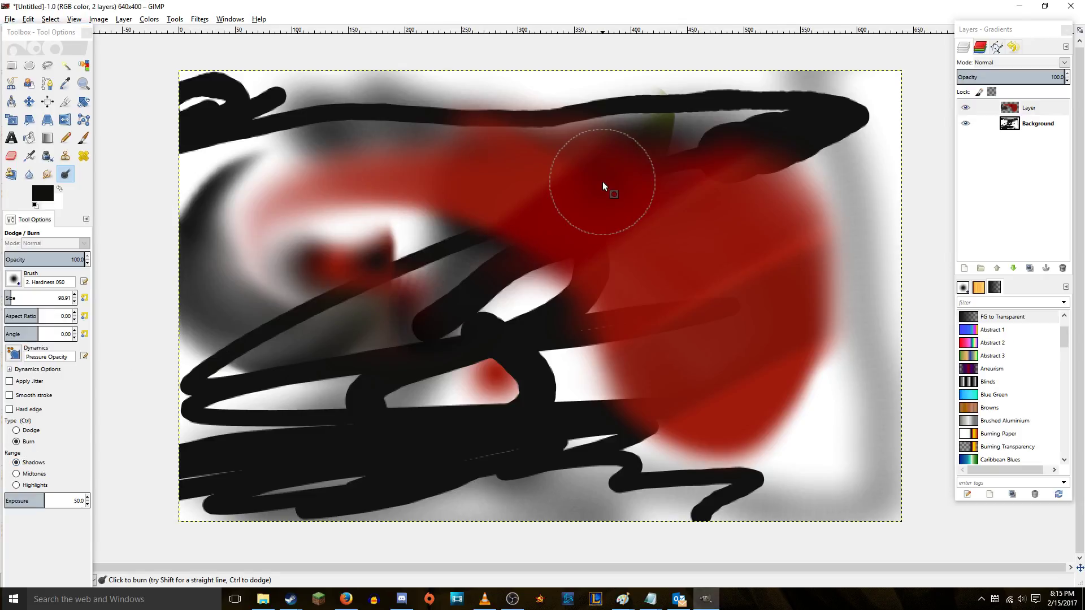
{"action": "left_click", "coordinate": [603, 181]}
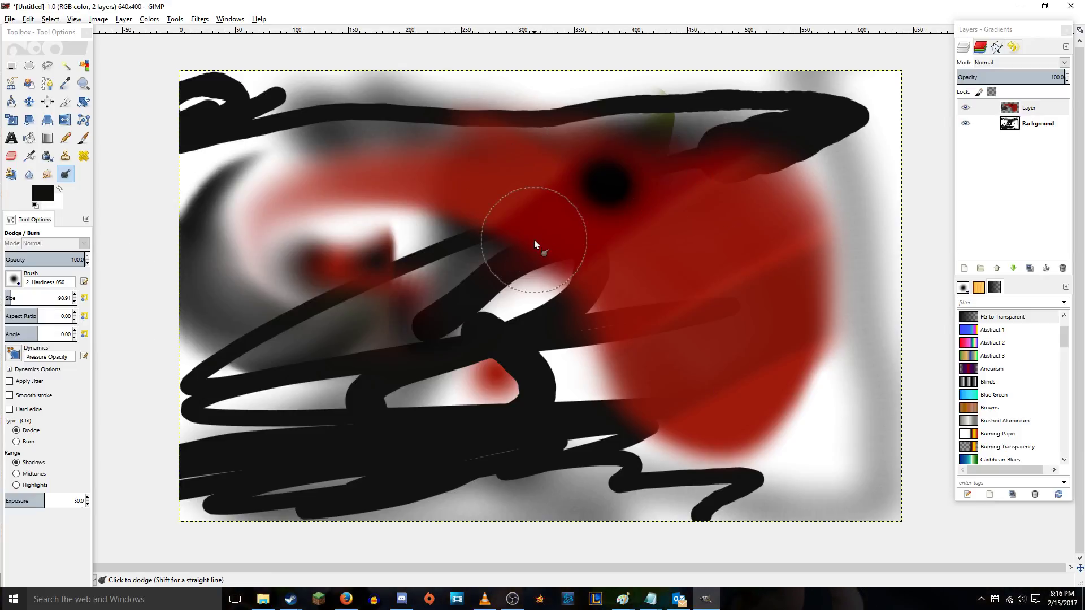
{"action": "key", "text": "ctrl+z"}
{"action": "key", "text": "ctrl+z"}
{"action": "key", "text": "ctrl+z"}
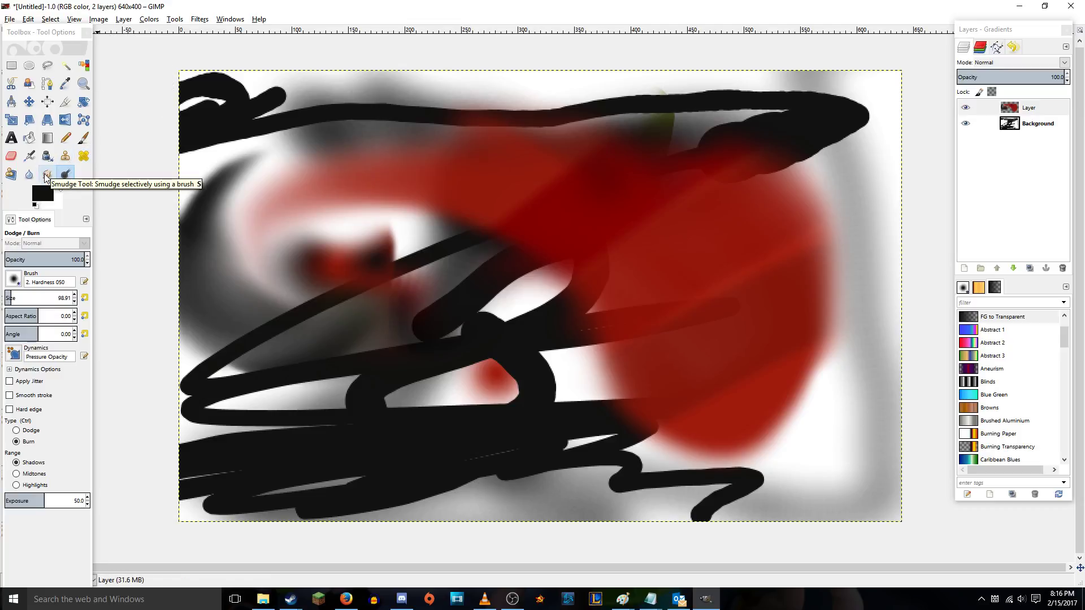
{"action": "left_click", "coordinate": [11, 20]}
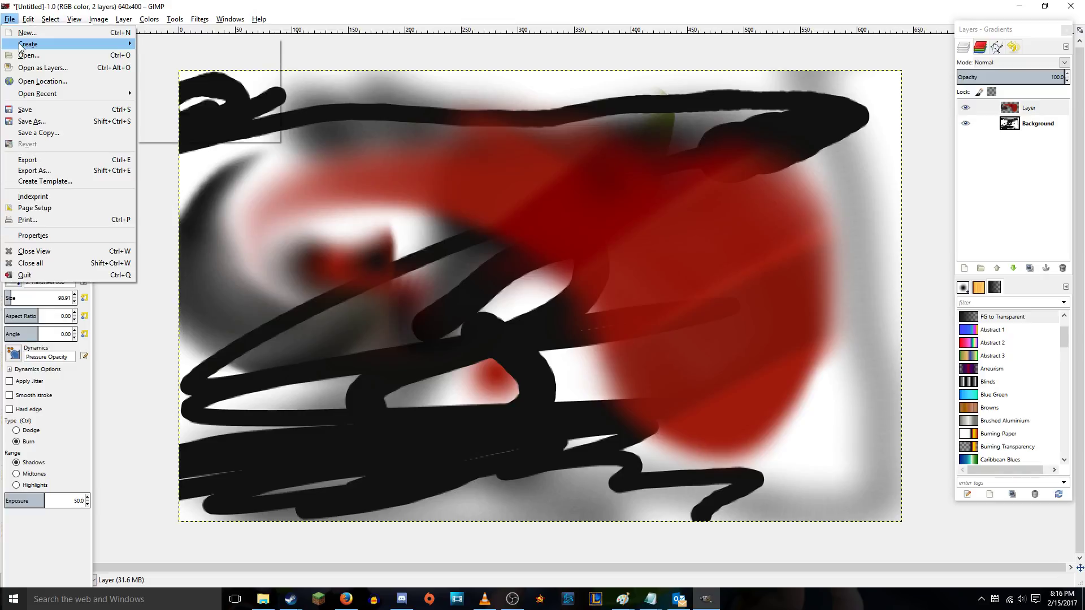
{"action": "left_click", "coordinate": [10, 20]}
{"action": "left_click", "coordinate": [193, 21]}
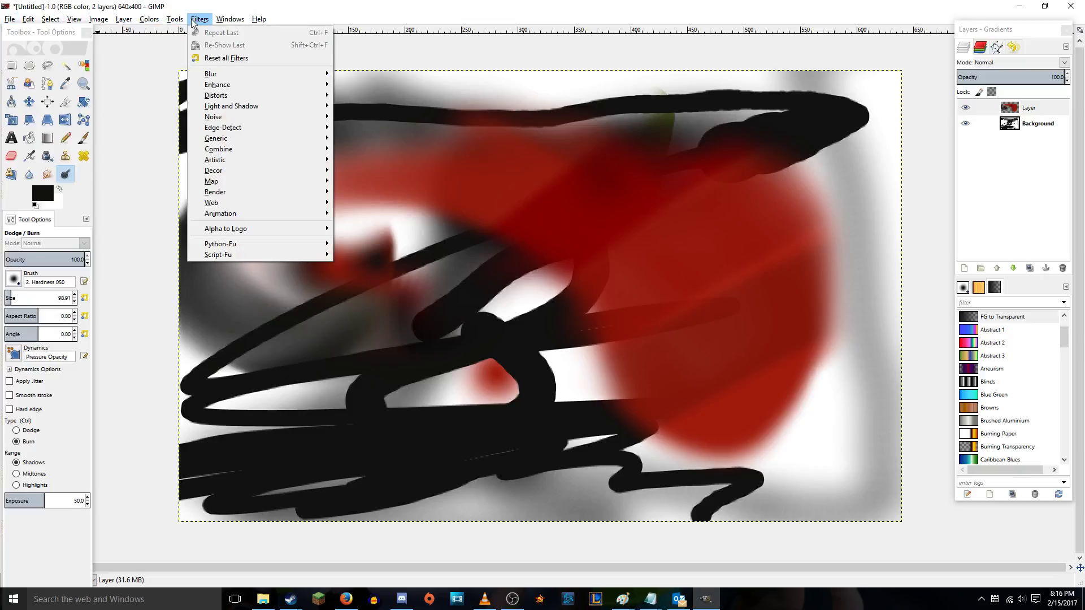
{"action": "left_click", "coordinate": [194, 21]}
- Generate a new image with the Camouflage pattern, and close that image without saving it
{"action": "left_click", "coordinate": [10, 20]}
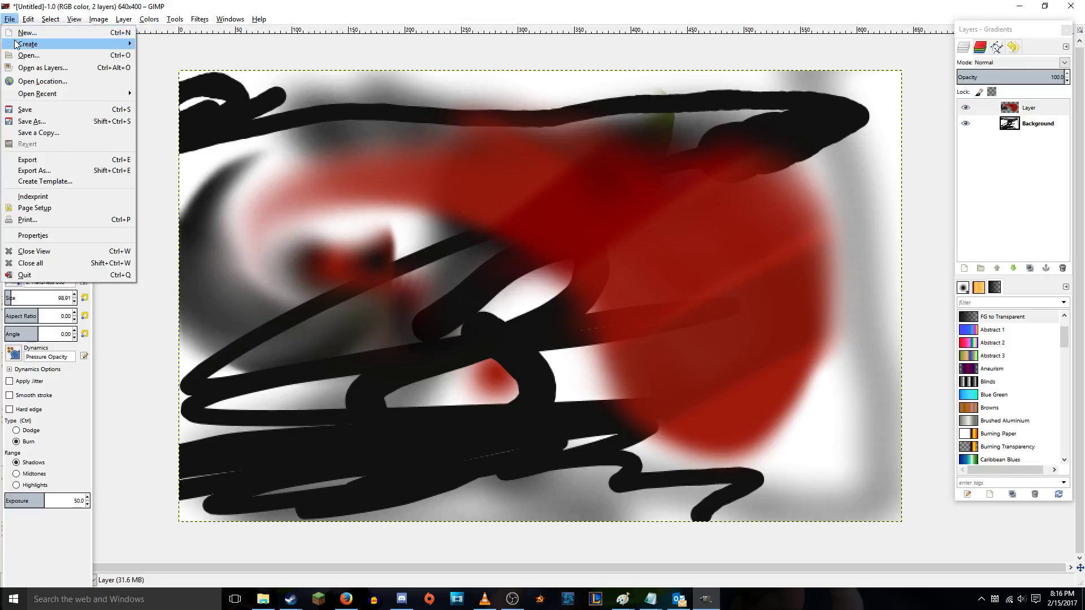
{"action": "mouse_move", "coordinate": [28, 47]}
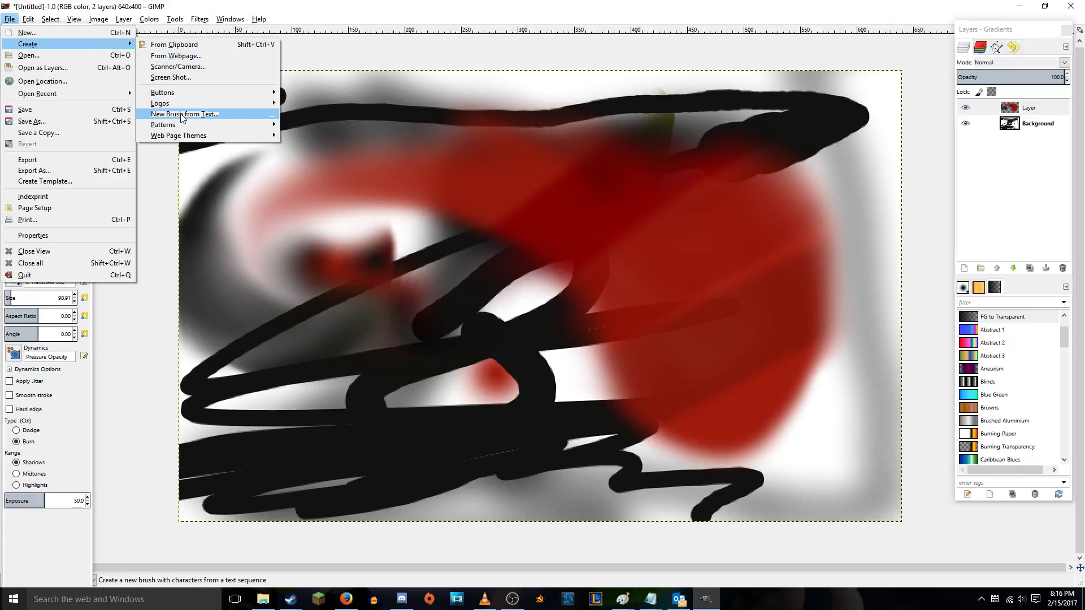
{"action": "mouse_move", "coordinate": [220, 92]}
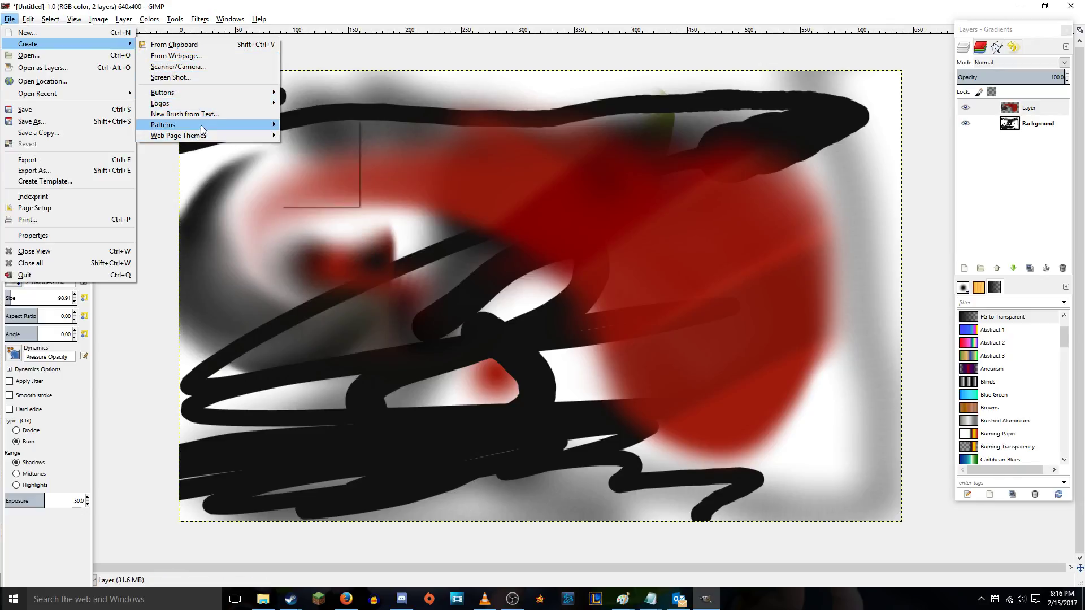
{"action": "mouse_move", "coordinate": [202, 125]}
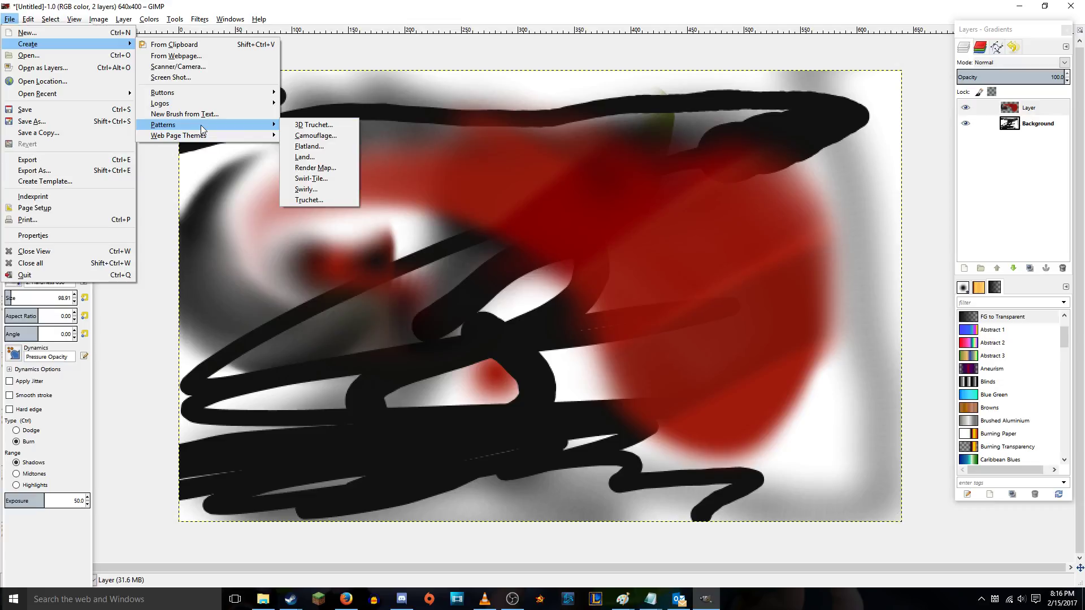
{"action": "left_click", "coordinate": [312, 136]}
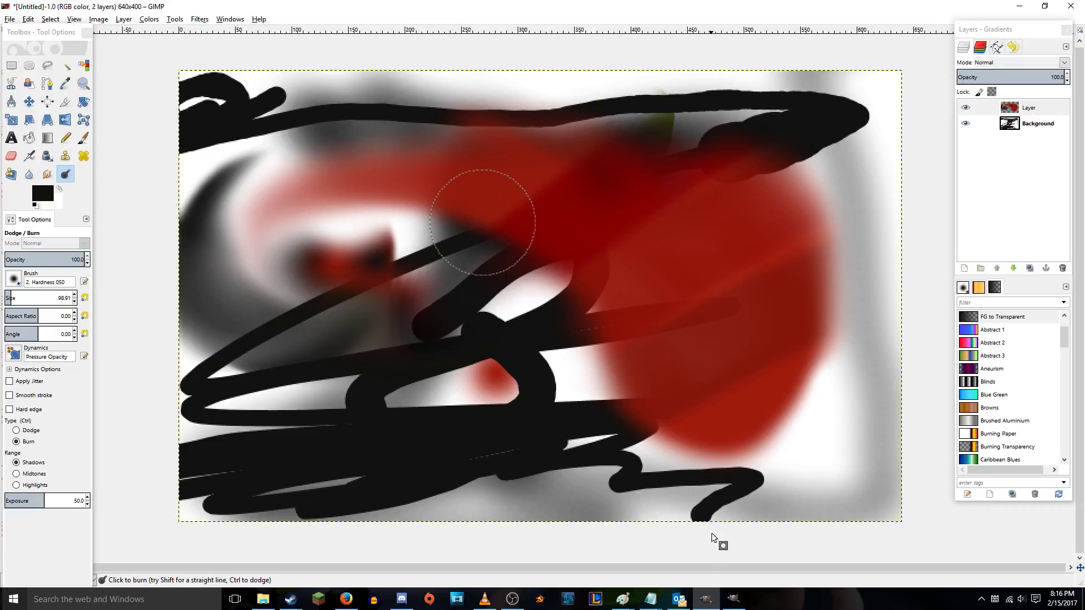
{"action": "left_click", "coordinate": [560, 419]}
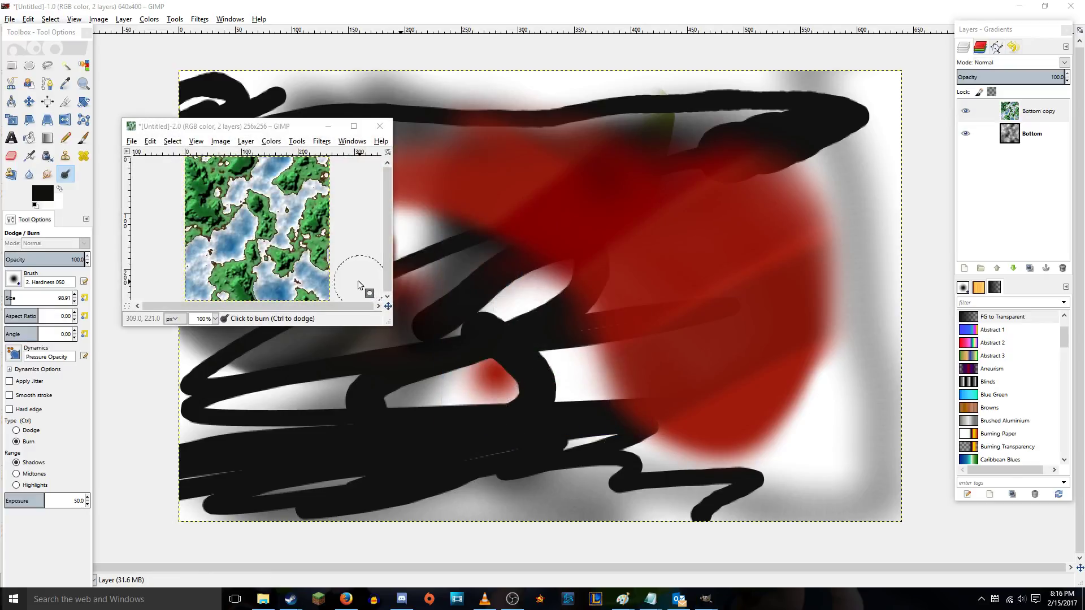
{"action": "left_click", "coordinate": [380, 126]}
{"action": "left_click", "coordinate": [261, 289]}
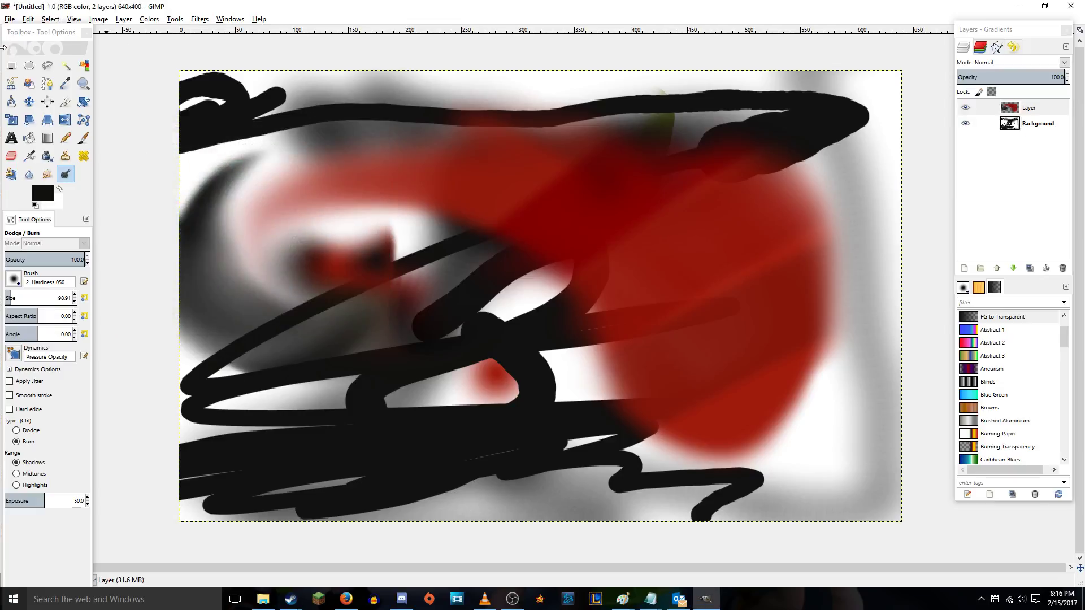
- Generate a Glowing Hot logo reading "TUTORIALS!!!" in the Wide Latin Ultra-Expanded font
{"action": "left_click", "coordinate": [9, 17]}
{"action": "mouse_move", "coordinate": [82, 46]}
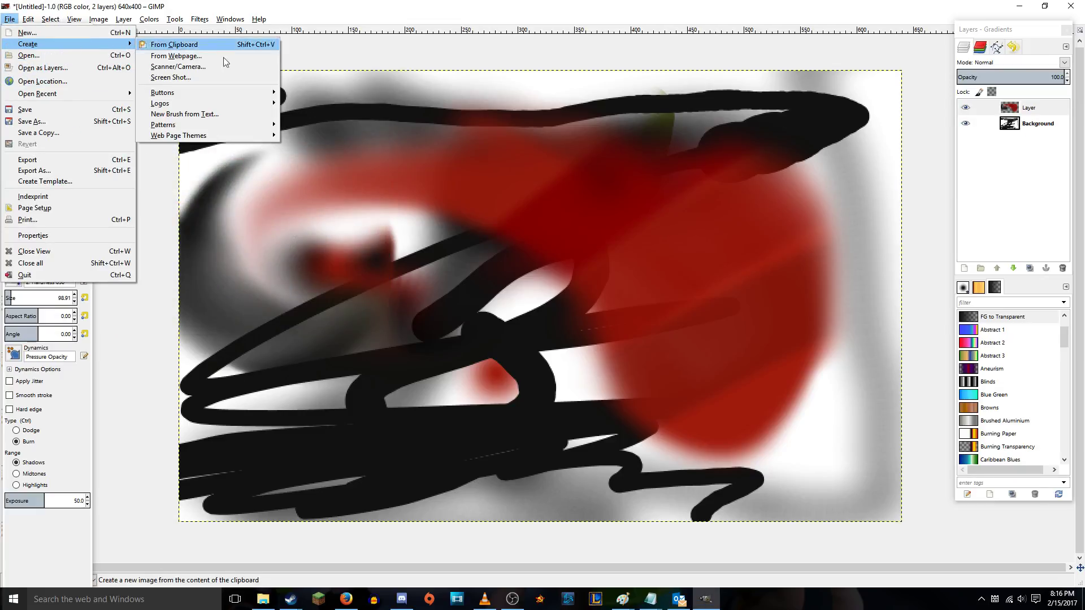
{"action": "mouse_move", "coordinate": [257, 104]}
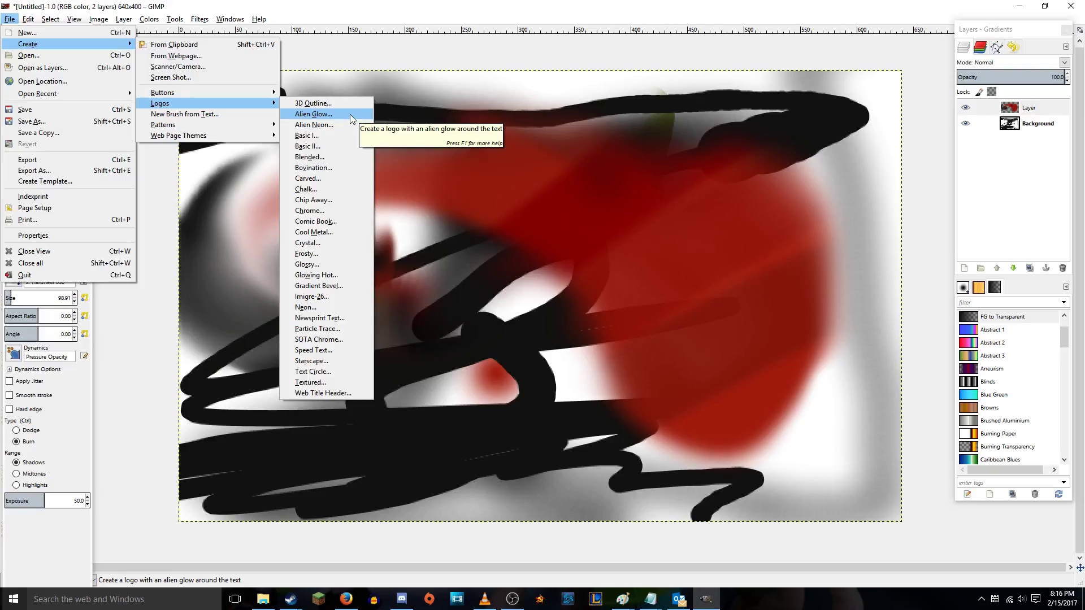
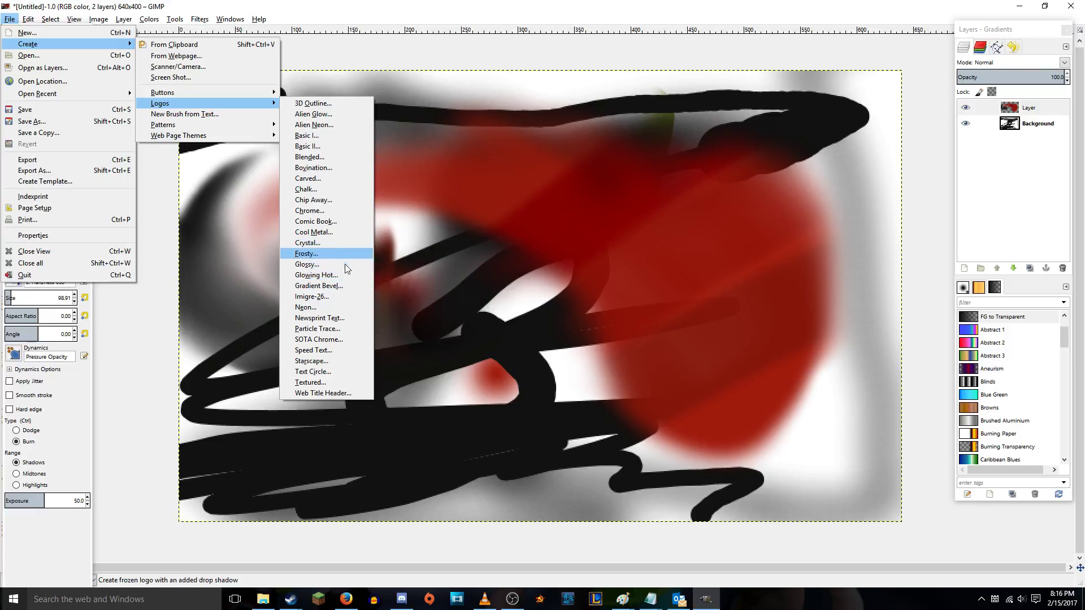
{"action": "left_click", "coordinate": [347, 279]}
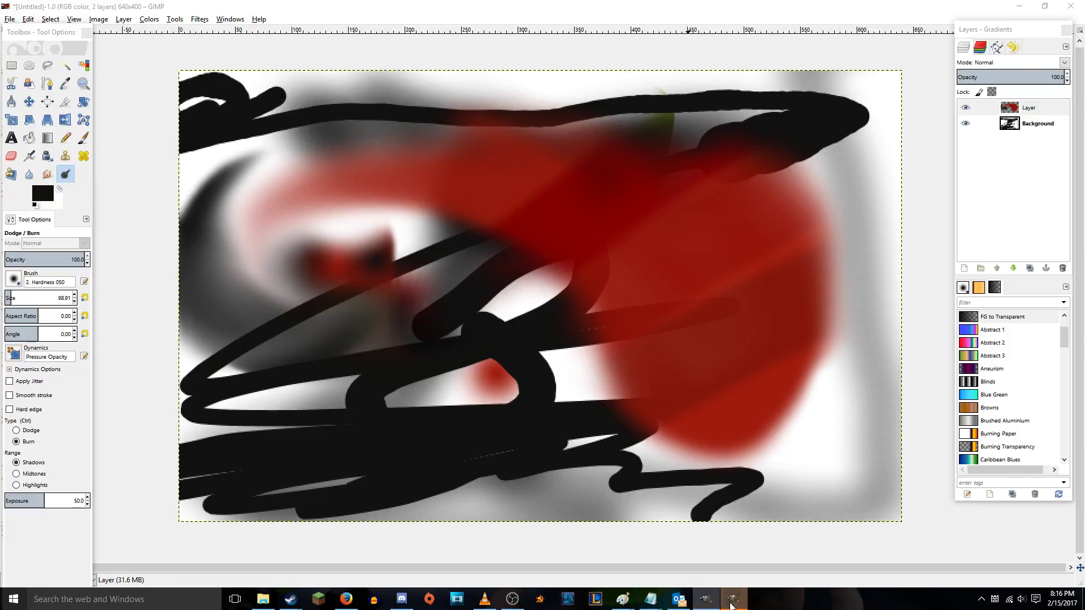
{"action": "type", "text": "TUTORIALS!!!"}
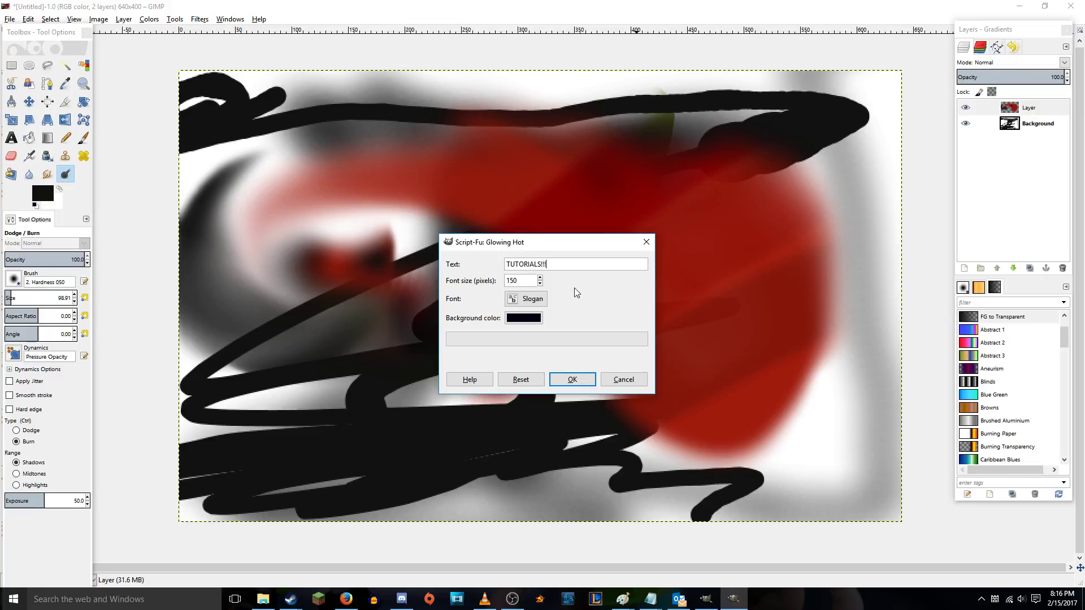
{"action": "left_click", "coordinate": [526, 298]}
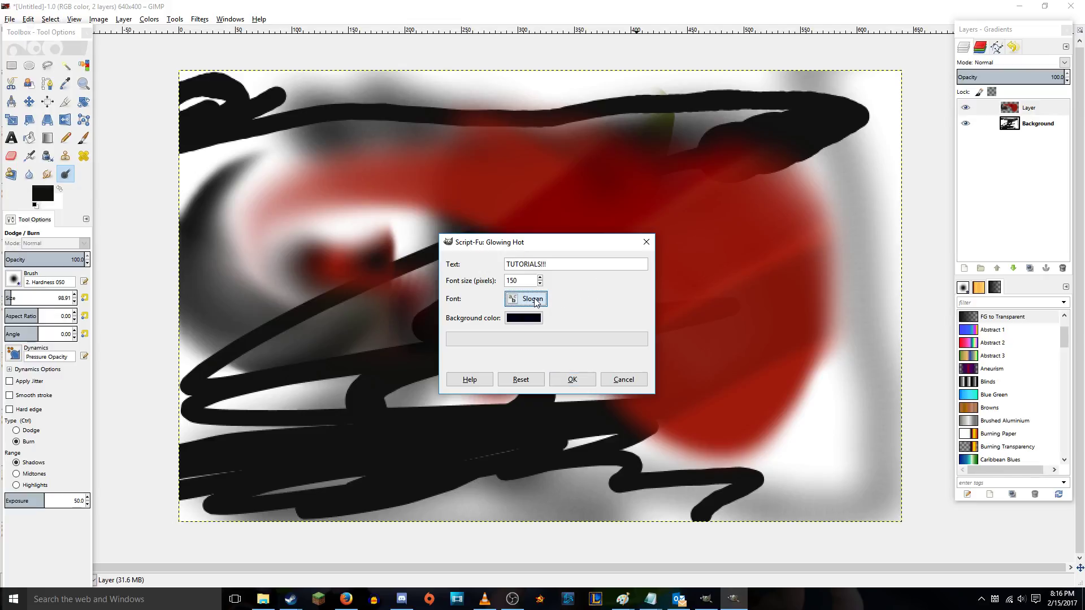
{"action": "left_click", "coordinate": [91, 72]}
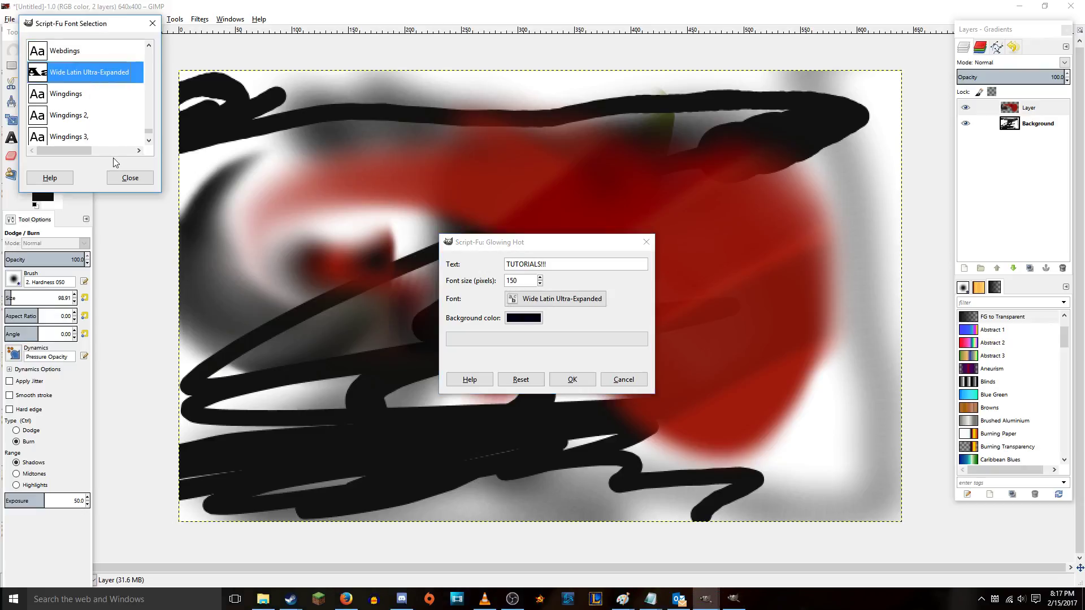
{"action": "left_click", "coordinate": [130, 178]}
{"action": "left_click", "coordinate": [572, 379]}
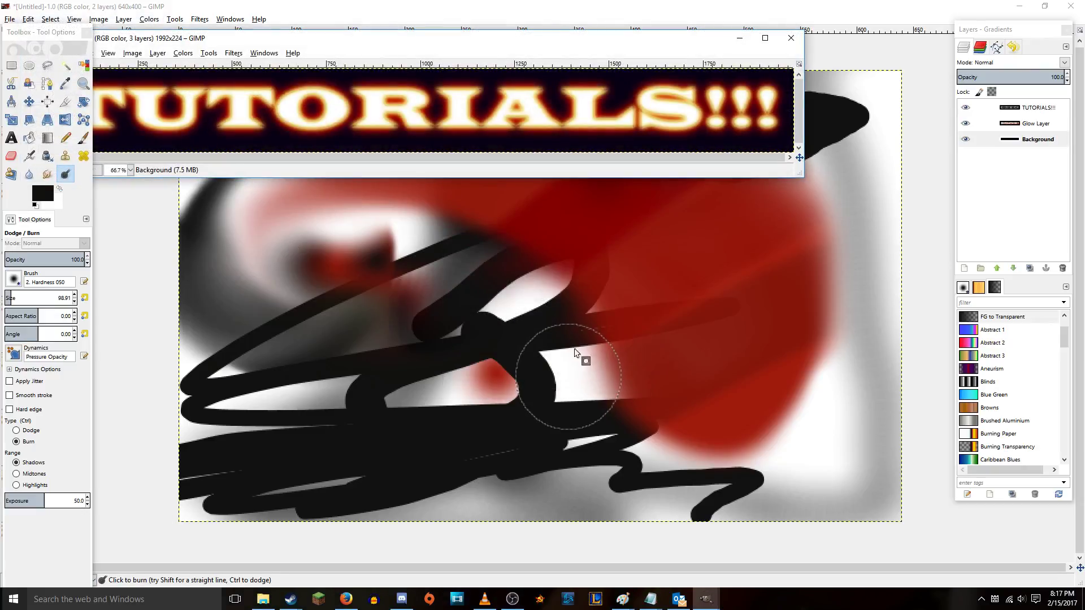
- Delete the logo's Background layer and merge the TUTORIALS!!! text layer down into the Glow Layer
{"action": "left_click_drag", "start_coordinate": [416, 42], "coordinate": [511, 175]}
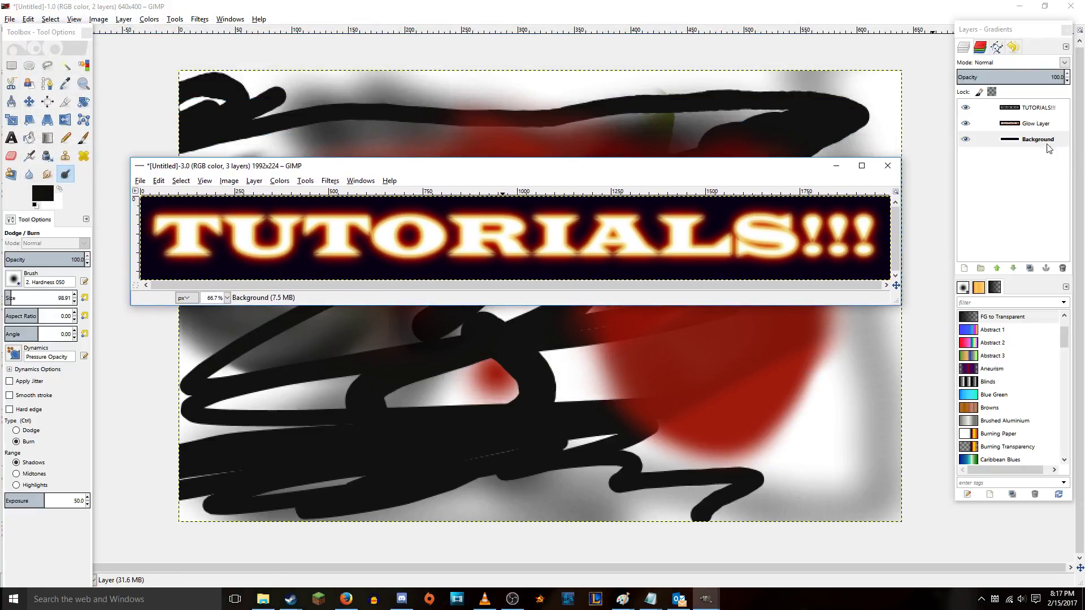
{"action": "left_click", "coordinate": [1062, 267]}
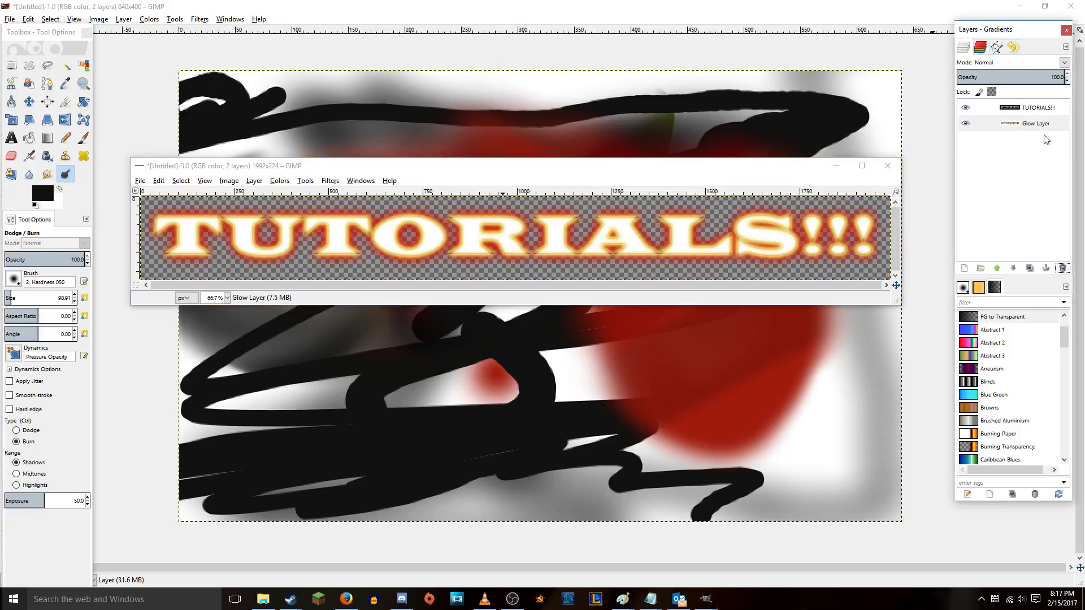
{"action": "right_click", "coordinate": [1024, 111]}
{"action": "left_click", "coordinate": [981, 203]}
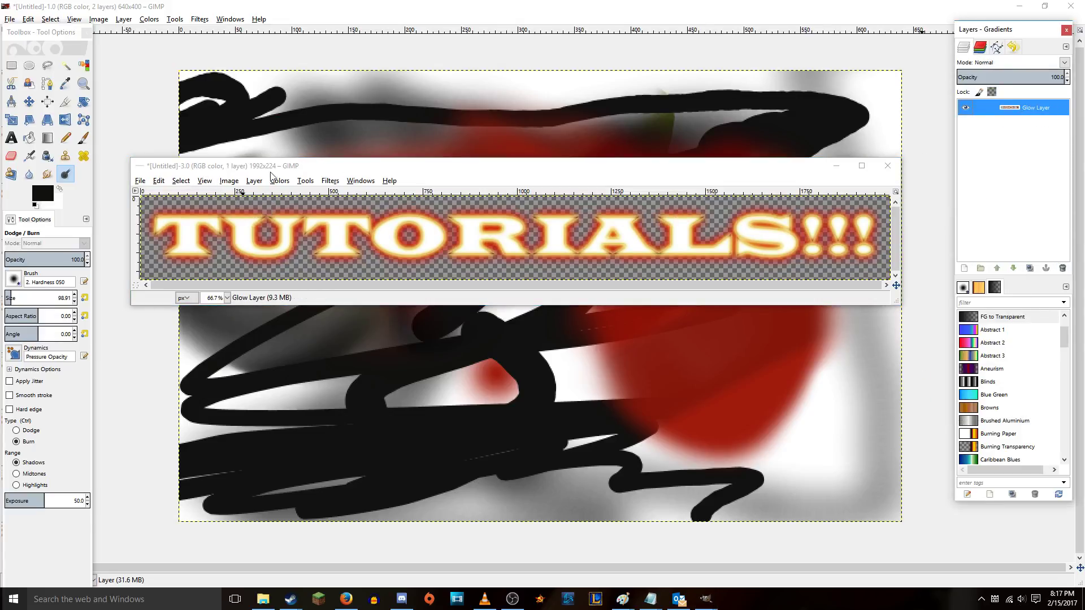
- Copy the entire TUTORIALS!!! logo and paste it into the painted image as a new layer
{"action": "left_click", "coordinate": [174, 184]}
{"action": "left_click", "coordinate": [181, 196]}
{"action": "key", "text": "ctrl+c"}
{"action": "left_click", "coordinate": [12, 65]}
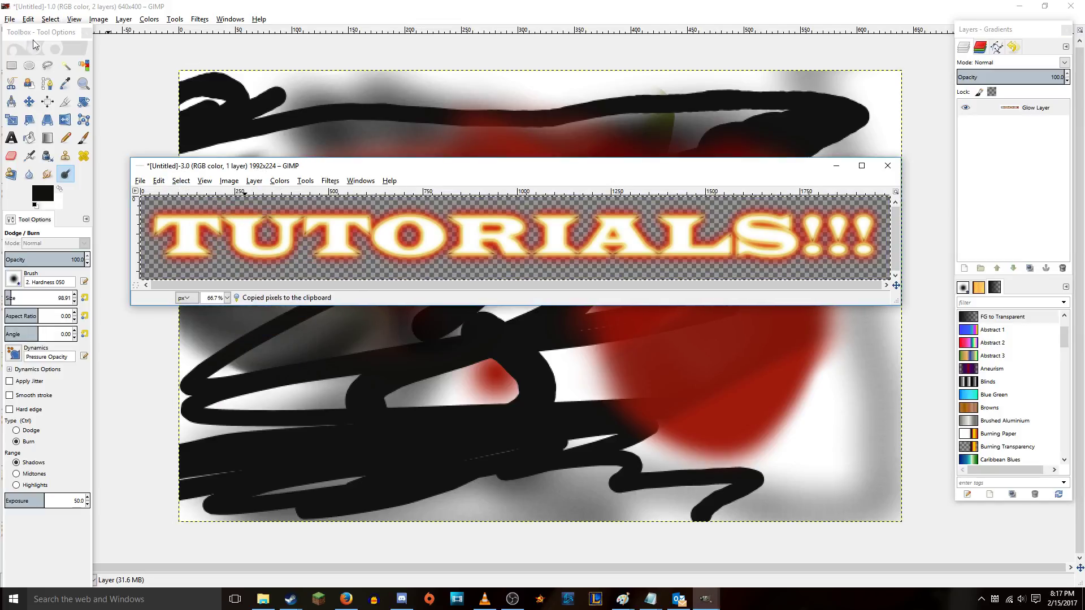
{"action": "left_click", "coordinate": [125, 123]}
{"action": "key", "text": "ctrl+v"}
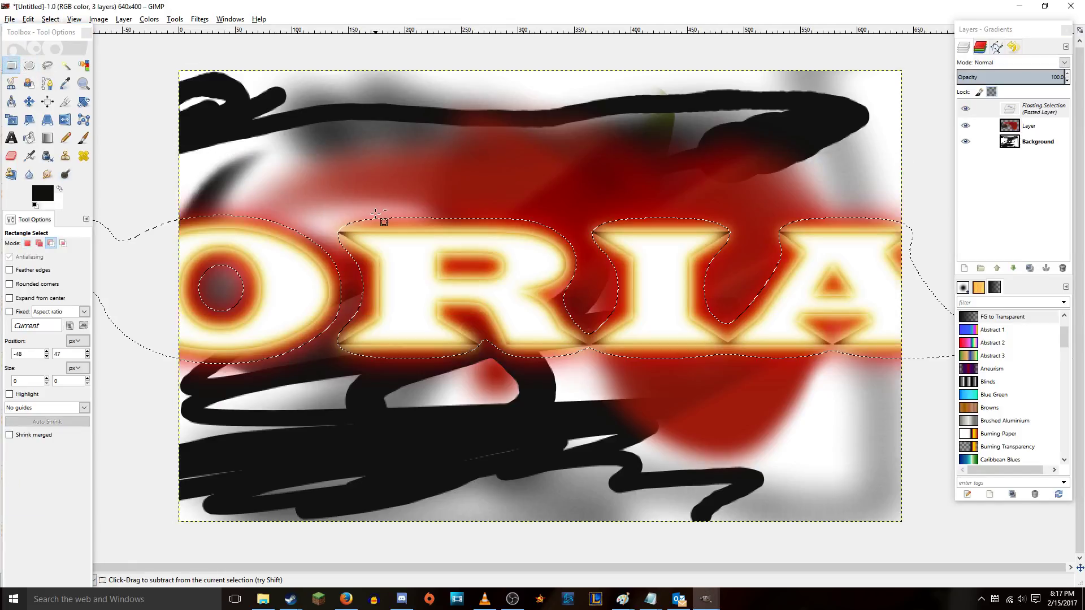
{"action": "right_click", "coordinate": [1017, 109]}
{"action": "left_click", "coordinate": [1004, 126]}
- Scale the pasted TUTORIALS!!! layer down to about 391 × 44 px and move it onto the upper red area
{"action": "left_click", "coordinate": [9, 122]}
{"action": "left_click_drag", "start_coordinate": [209, 220], "coordinate": [589, 327]}
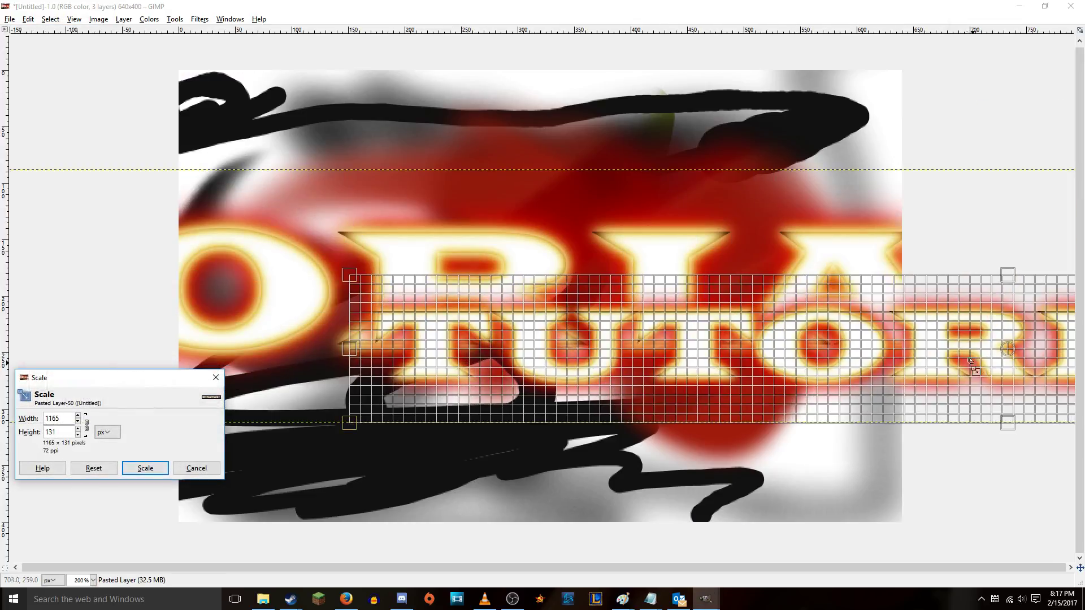
{"action": "key", "text": "Tab"}
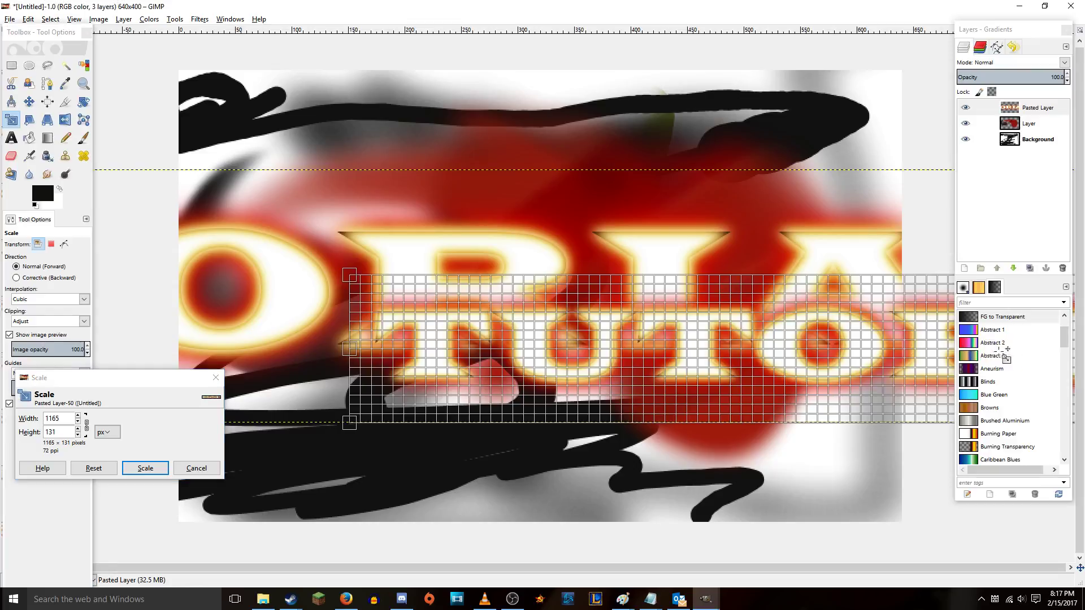
{"action": "left_click_drag", "start_coordinate": [1008, 350], "coordinate": [435, 244]}
{"action": "left_click_drag", "start_coordinate": [122, 165], "coordinate": [511, 262]}
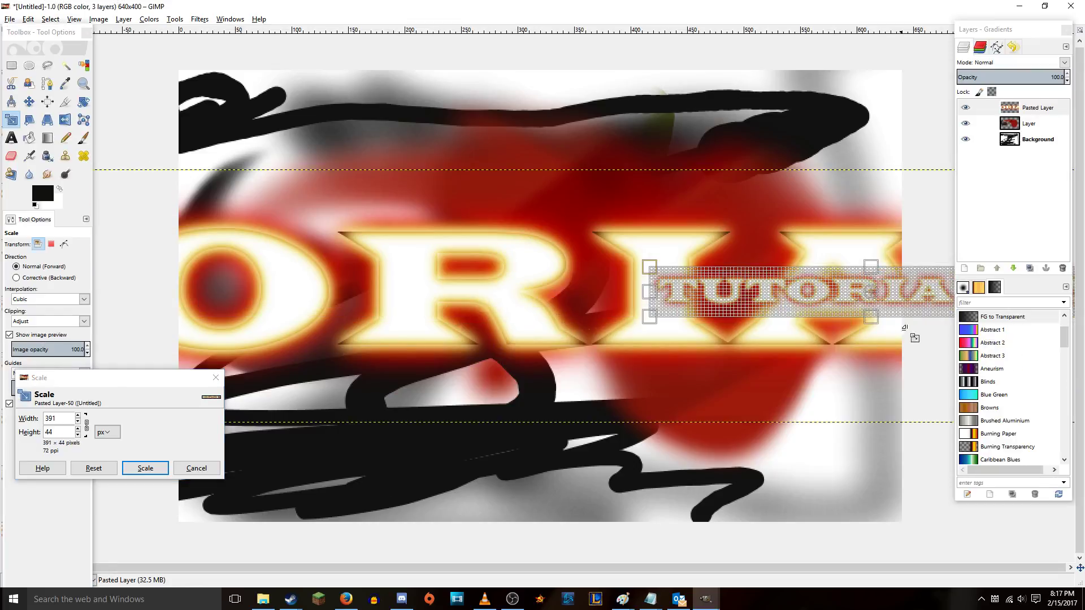
{"action": "left_click_drag", "start_coordinate": [757, 288], "coordinate": [368, 206]}
{"action": "left_click", "coordinate": [142, 469]}
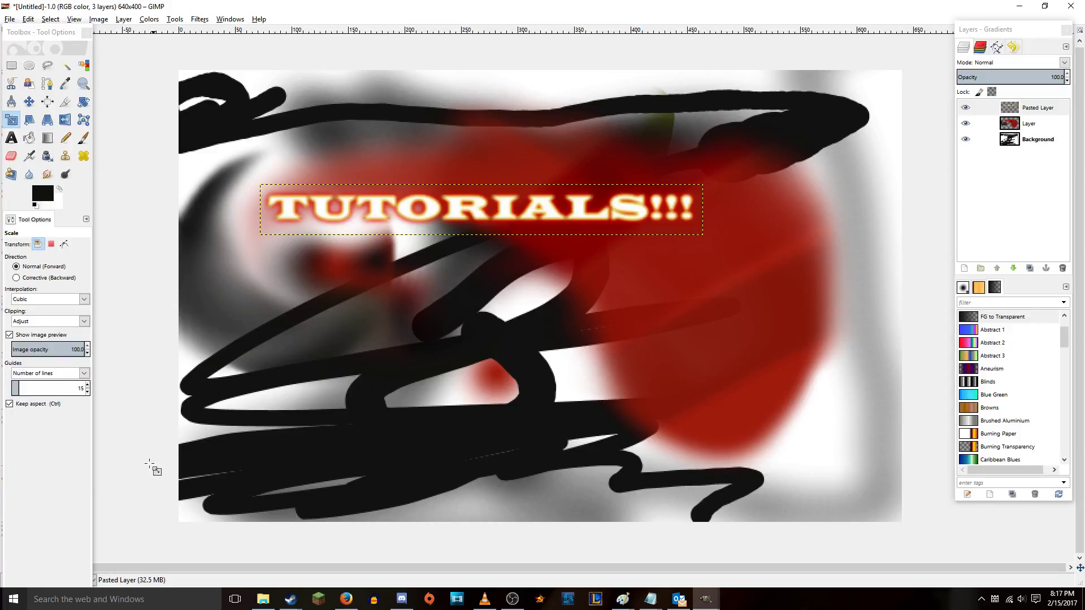
{"action": "left_click", "coordinate": [29, 101]}
{"action": "left_click_drag", "start_coordinate": [520, 220], "coordinate": [535, 186]}
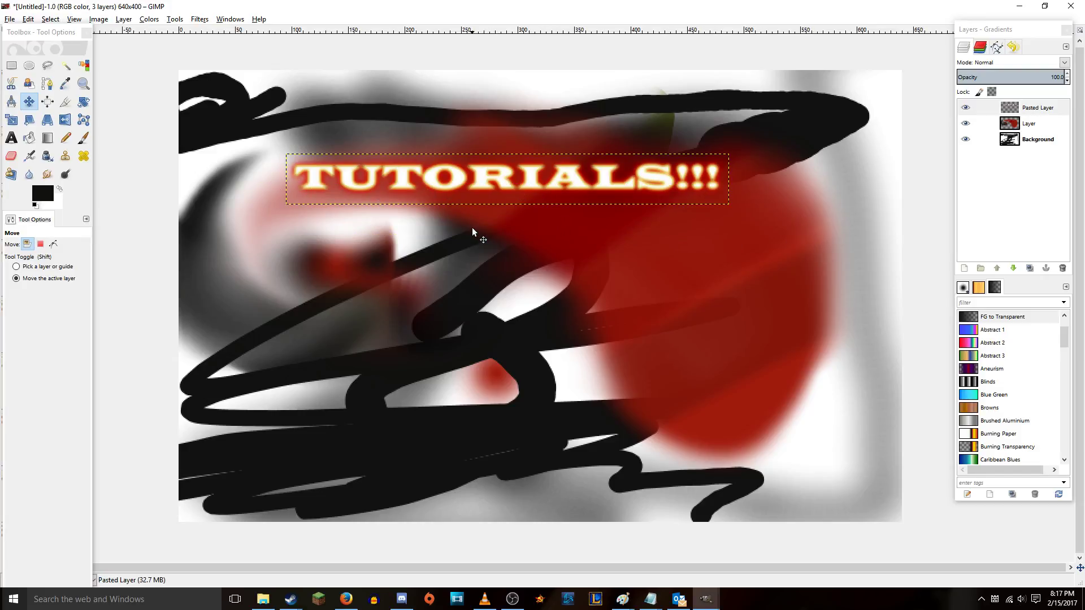
- Start an Alien Glow logo with the text "Glowy Woooo!"
{"action": "left_click", "coordinate": [9, 18]}
{"action": "mouse_move", "coordinate": [34, 43]}
{"action": "mouse_move", "coordinate": [169, 103]}
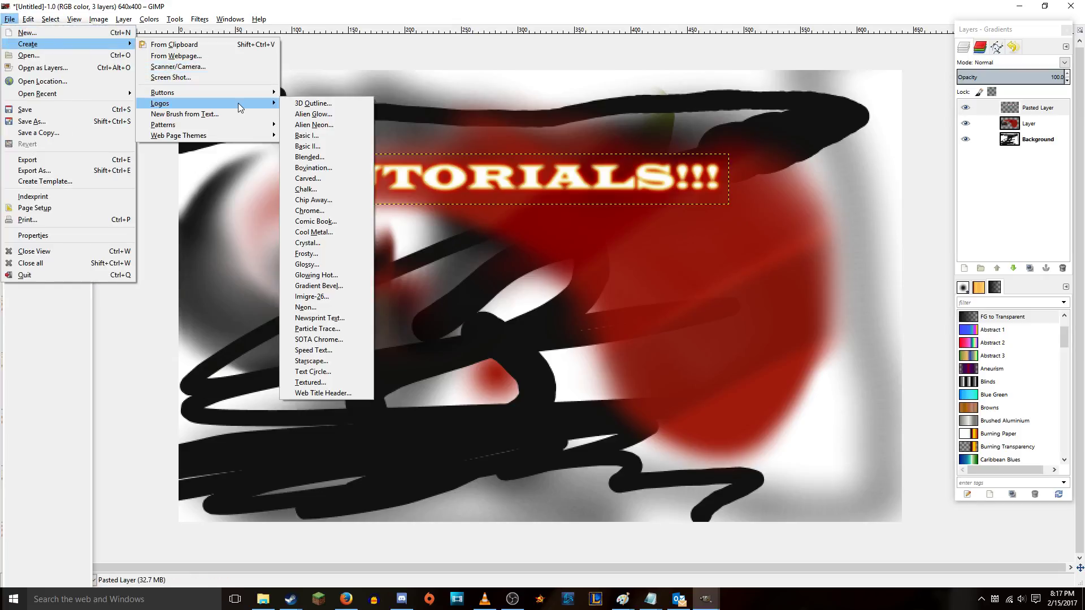
{"action": "left_click", "coordinate": [301, 116]}
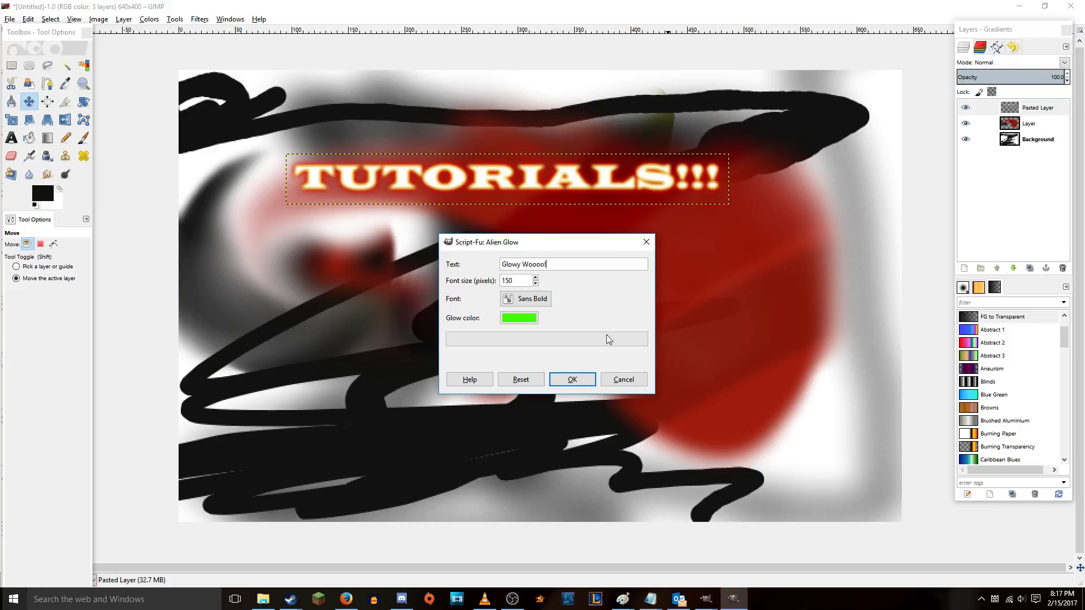
- Set the glow color to orange (about efa10a) and generate the Alien Glow logo
{"action": "left_click", "coordinate": [517, 317]}
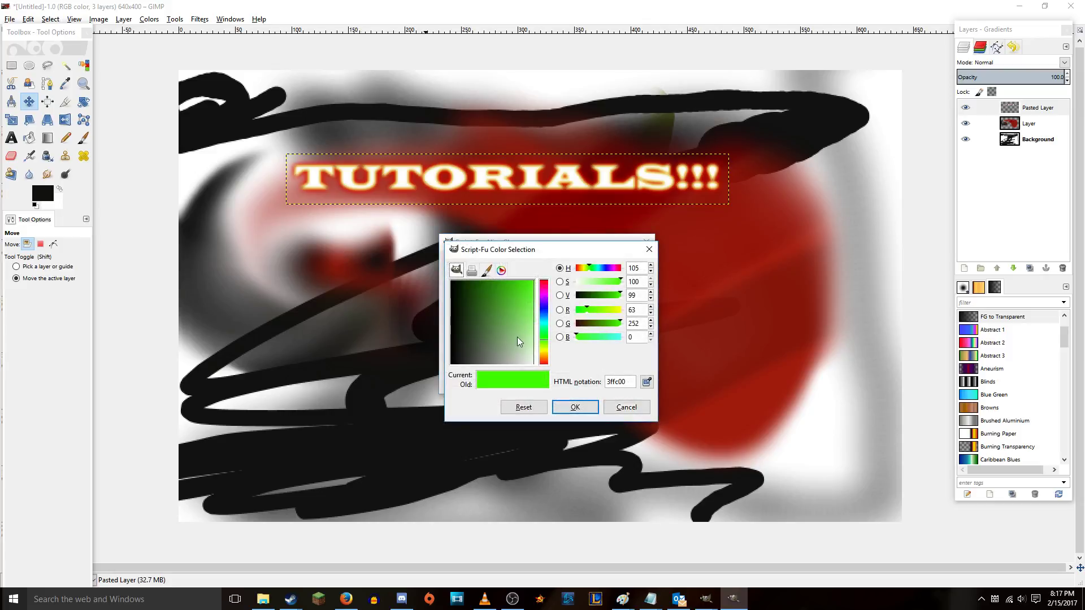
{"action": "left_click", "coordinate": [543, 350]}
{"action": "left_click", "coordinate": [510, 312]}
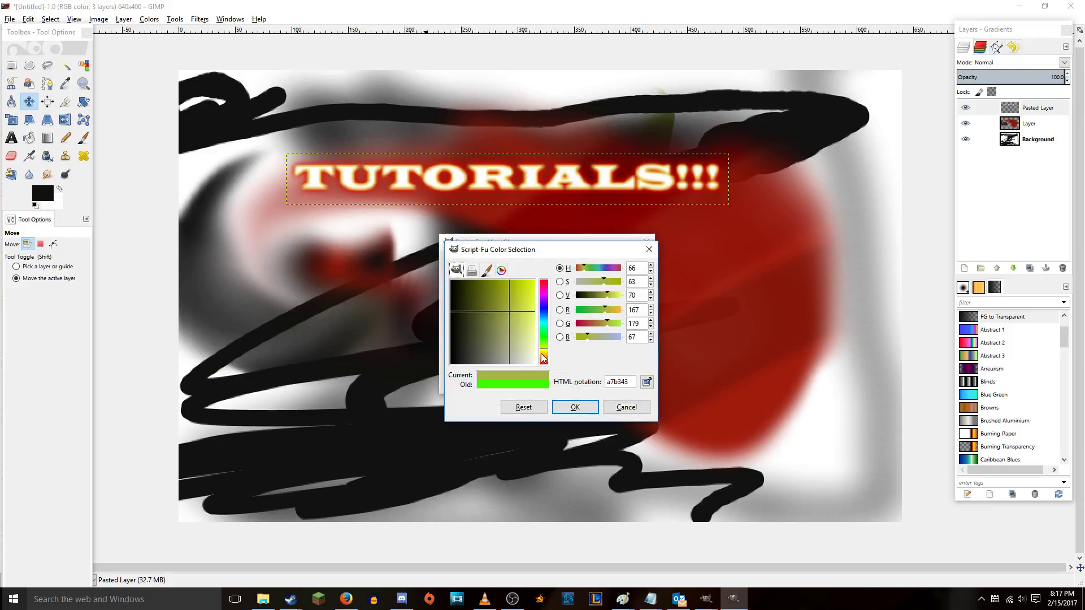
{"action": "left_click", "coordinate": [542, 355]}
{"action": "left_click", "coordinate": [520, 296]}
{"action": "left_click", "coordinate": [533, 282]}
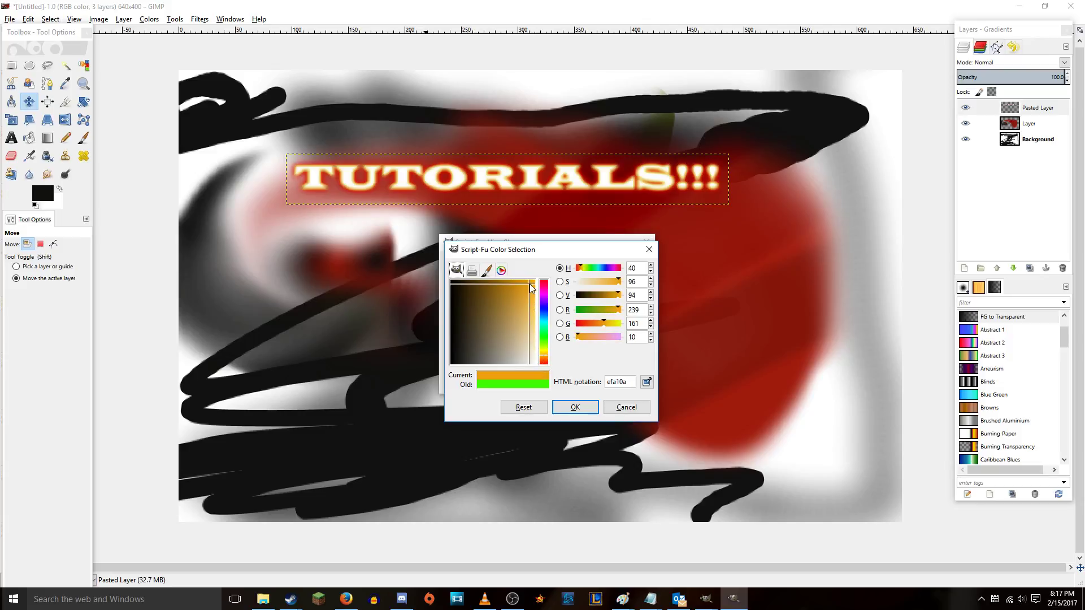
{"action": "left_click", "coordinate": [575, 407]}
{"action": "left_click", "coordinate": [572, 379]}
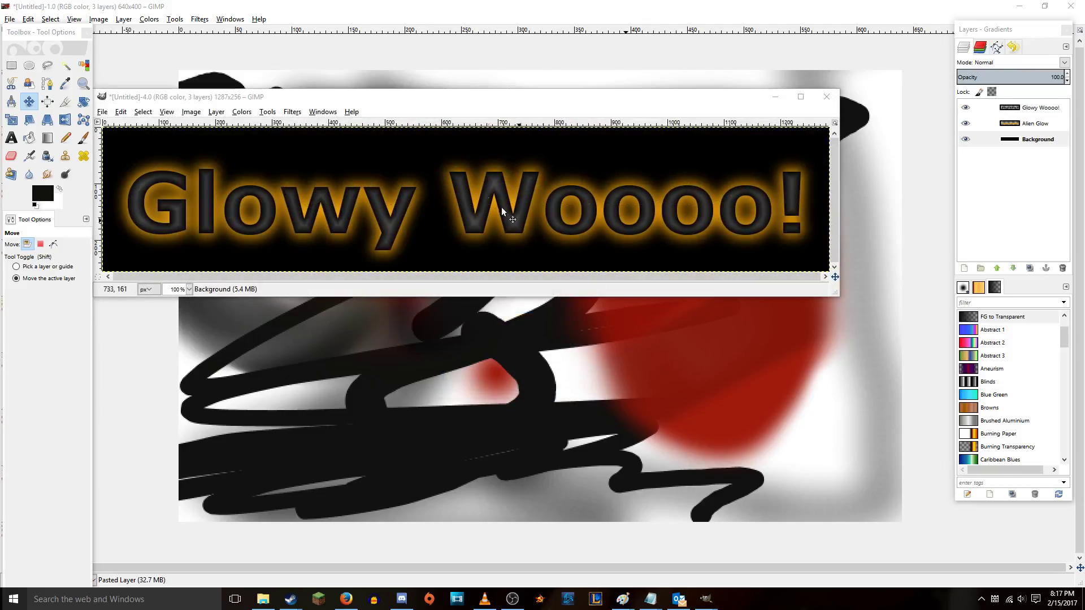
- Delete the new logo's Background layer and merge the Glowy Woooo! text layer down into the Alien Glow layer
{"action": "left_click_drag", "start_coordinate": [582, 108], "coordinate": [614, 123]}
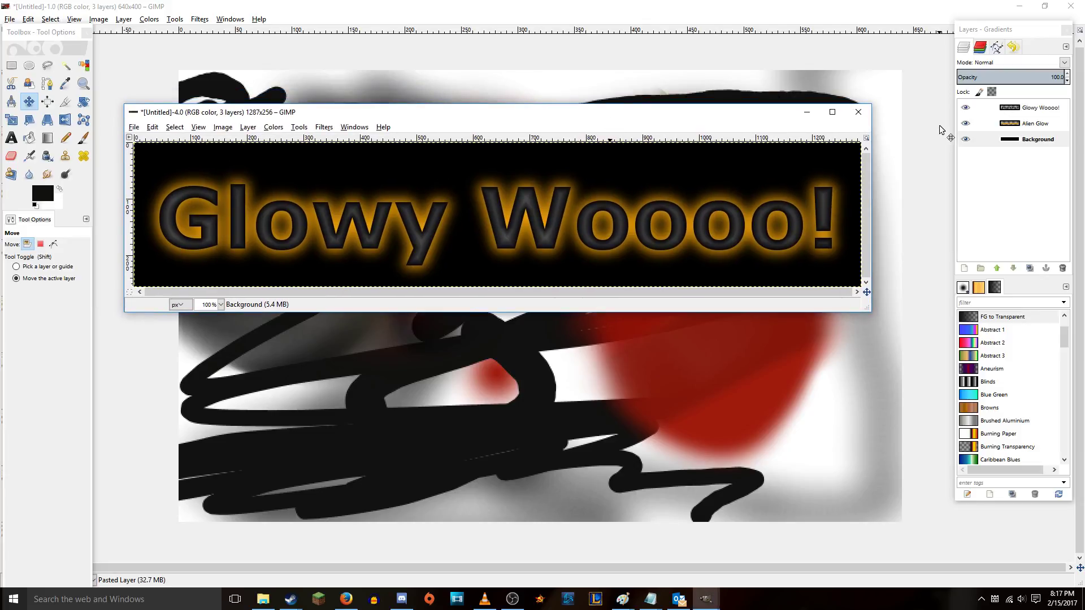
{"action": "left_click", "coordinate": [1063, 268]}
{"action": "left_click", "coordinate": [965, 107]}
{"action": "left_click", "coordinate": [965, 108]}
{"action": "right_click", "coordinate": [1019, 108]}
{"action": "left_click", "coordinate": [969, 189]}
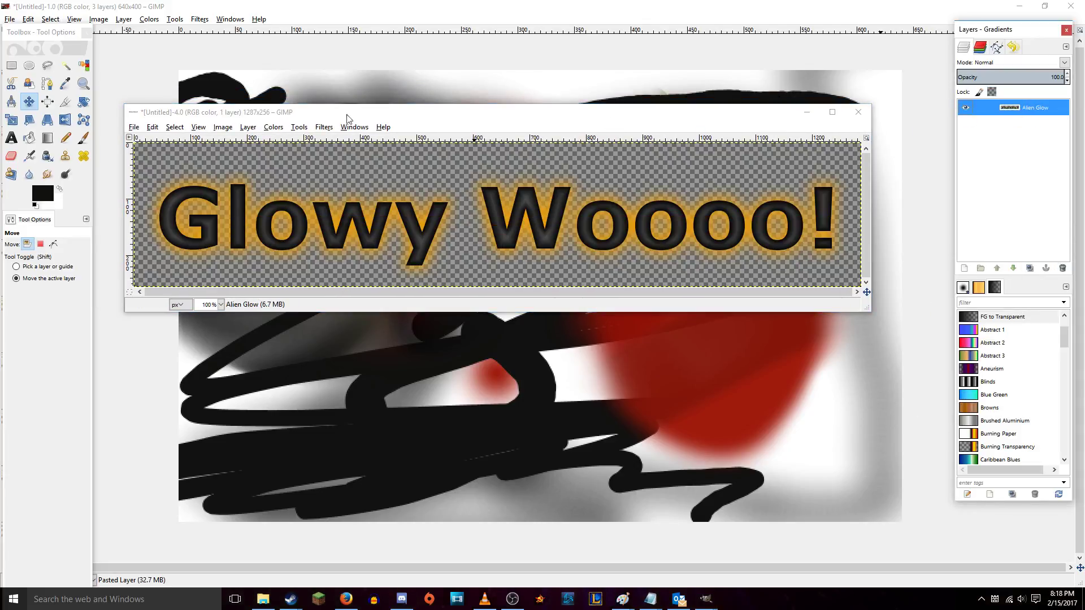
- Copy the entire Glowy Woooo! logo and paste it into the painted image as a new layer
{"action": "left_click", "coordinate": [175, 128]}
{"action": "left_click", "coordinate": [179, 141]}
{"action": "key", "text": "ctrl+c"}
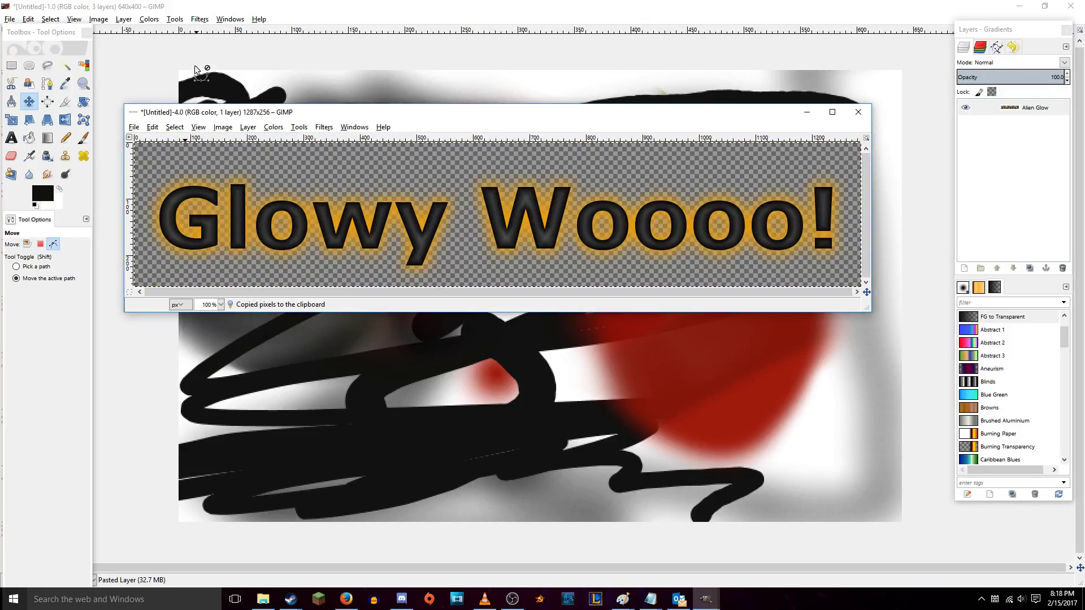
{"action": "left_click", "coordinate": [250, 11]}
{"action": "key", "text": "ctrl+v"}
{"action": "right_click", "coordinate": [1034, 111]}
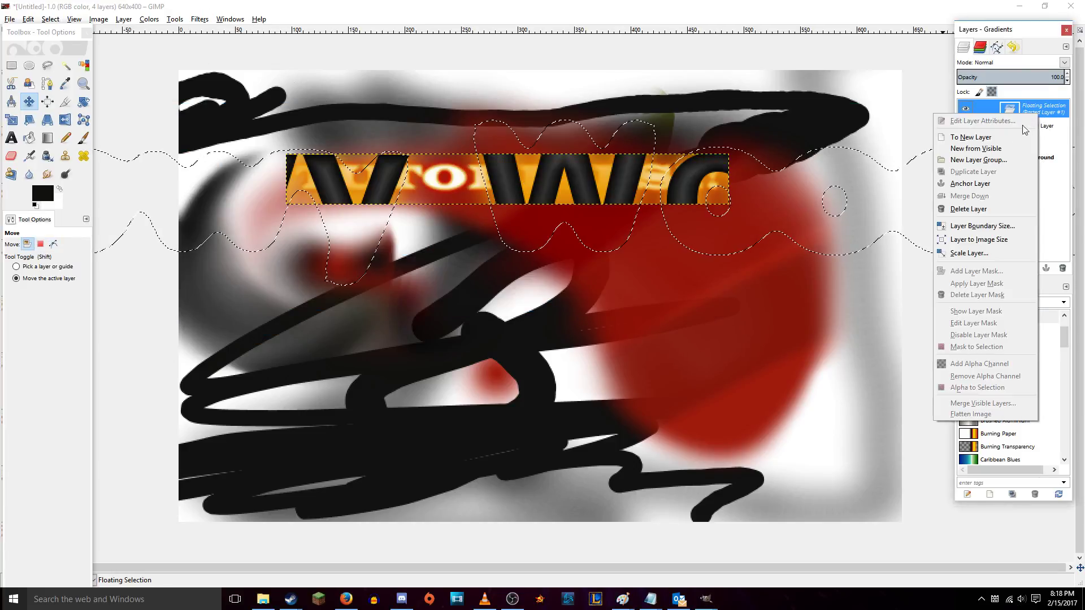
{"action": "left_click", "coordinate": [967, 138]}
- Scale the Glowy Woooo! layer down to fit within the image width and move it across the lower part of the painting
{"action": "left_click_drag", "start_coordinate": [370, 243], "coordinate": [398, 378]}
{"action": "left_click", "coordinate": [12, 120]}
{"action": "left_click_drag", "start_coordinate": [142, 391], "coordinate": [317, 332]}
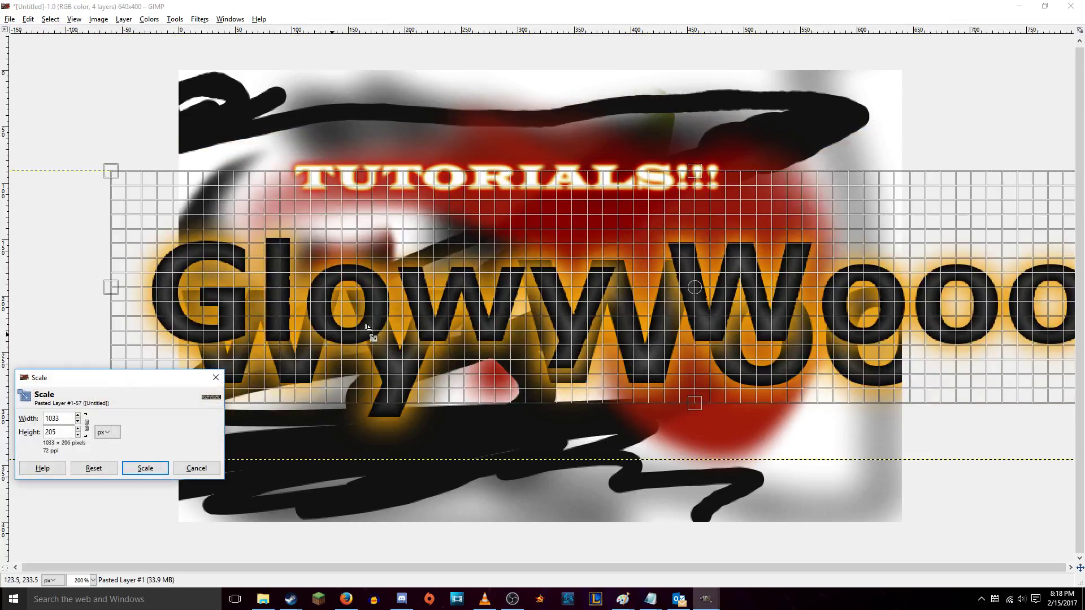
{"action": "left_click_drag", "start_coordinate": [1054, 198], "coordinate": [206, 296]}
{"action": "left_click", "coordinate": [146, 468]}
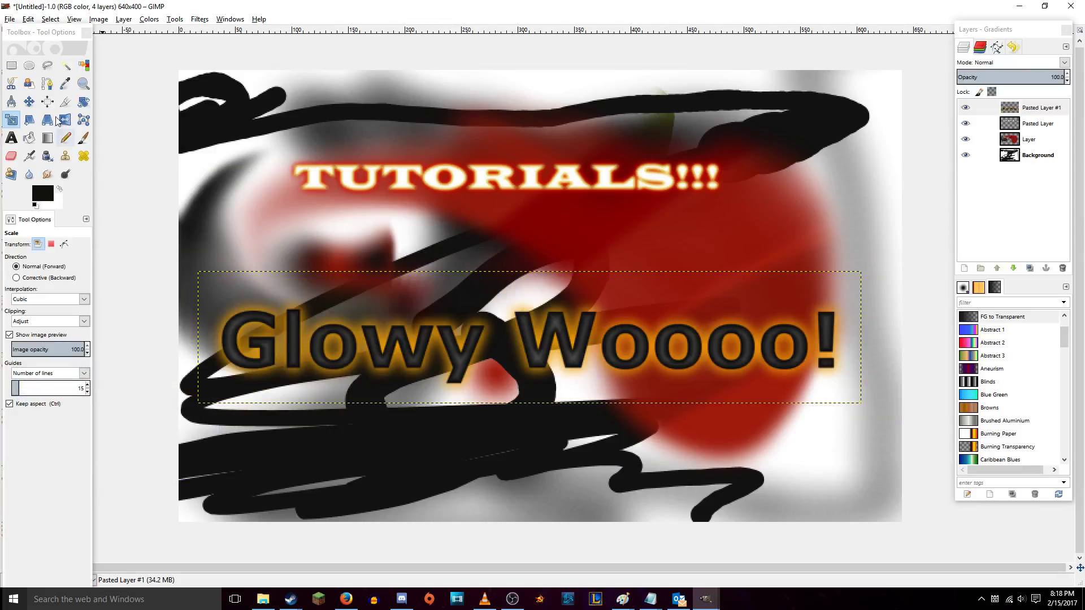
{"action": "left_click", "coordinate": [29, 101]}
{"action": "left_click_drag", "start_coordinate": [457, 370], "coordinate": [465, 464]}
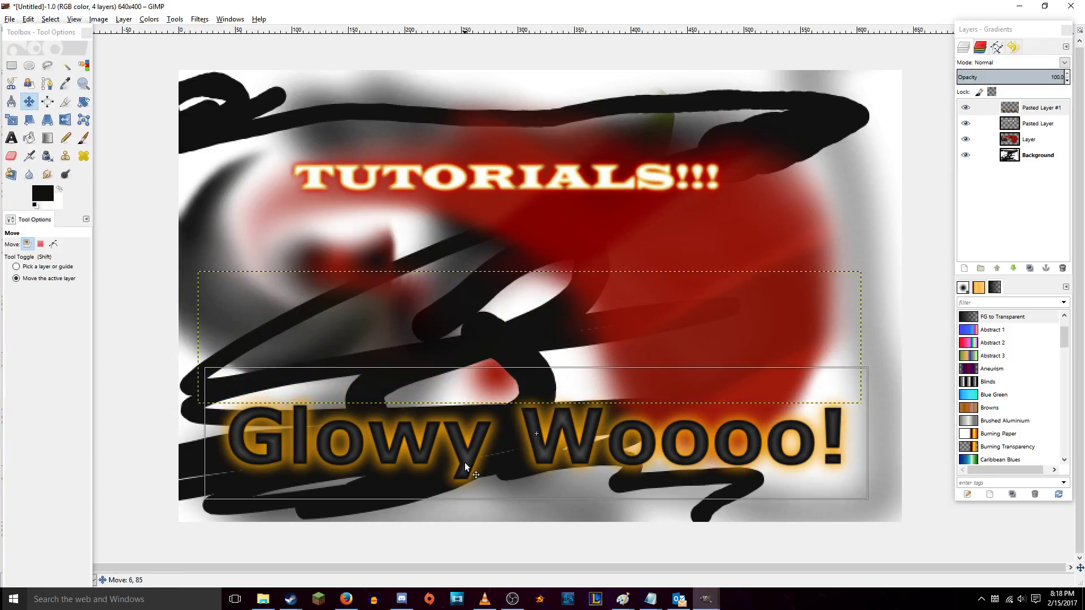
{"action": "left_click_drag", "start_coordinate": [465, 467], "coordinate": [466, 467]}
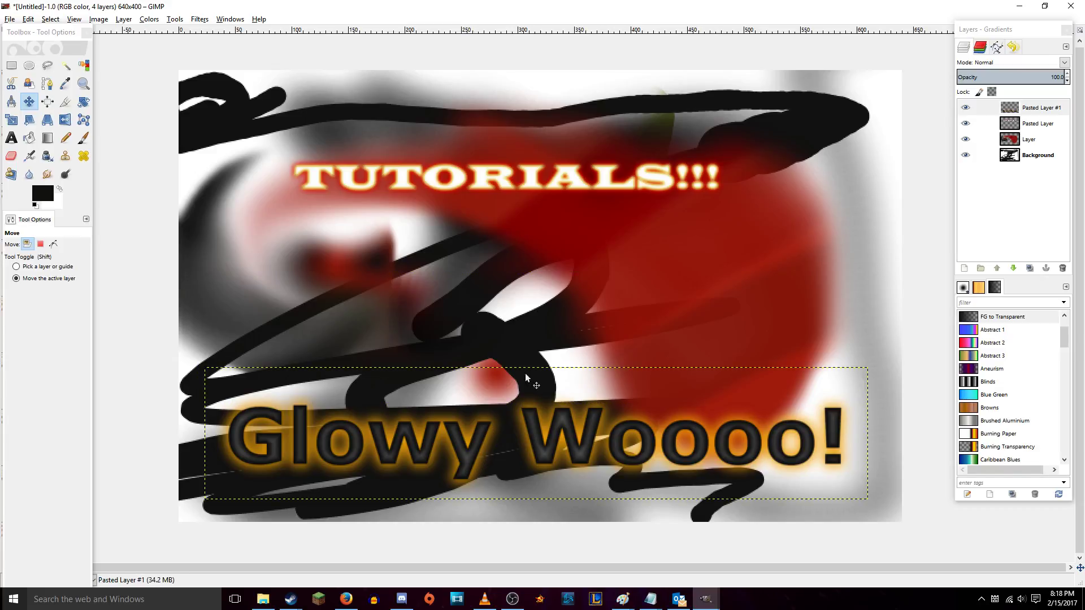
- Smudge the middle letters of the Glowy Woooo! layer, and smear parts of the TUTORIALS!!! text on its own layer
{"action": "left_click", "coordinate": [47, 174]}
{"action": "left_click_drag", "start_coordinate": [409, 446], "coordinate": [610, 441]}
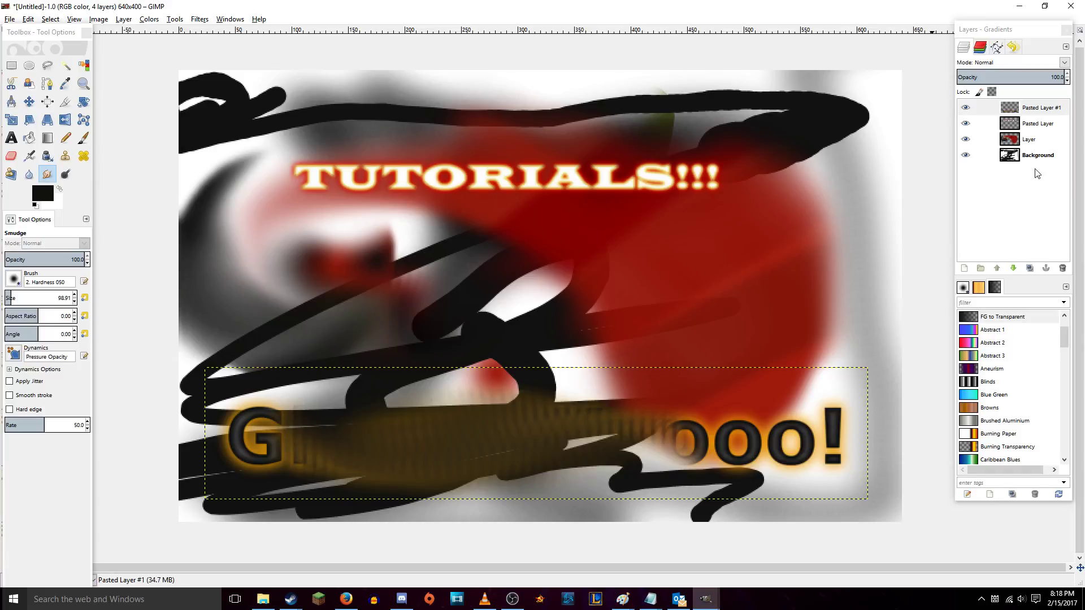
{"action": "left_click", "coordinate": [1037, 123]}
{"action": "left_click_drag", "start_coordinate": [565, 180], "coordinate": [581, 224]}
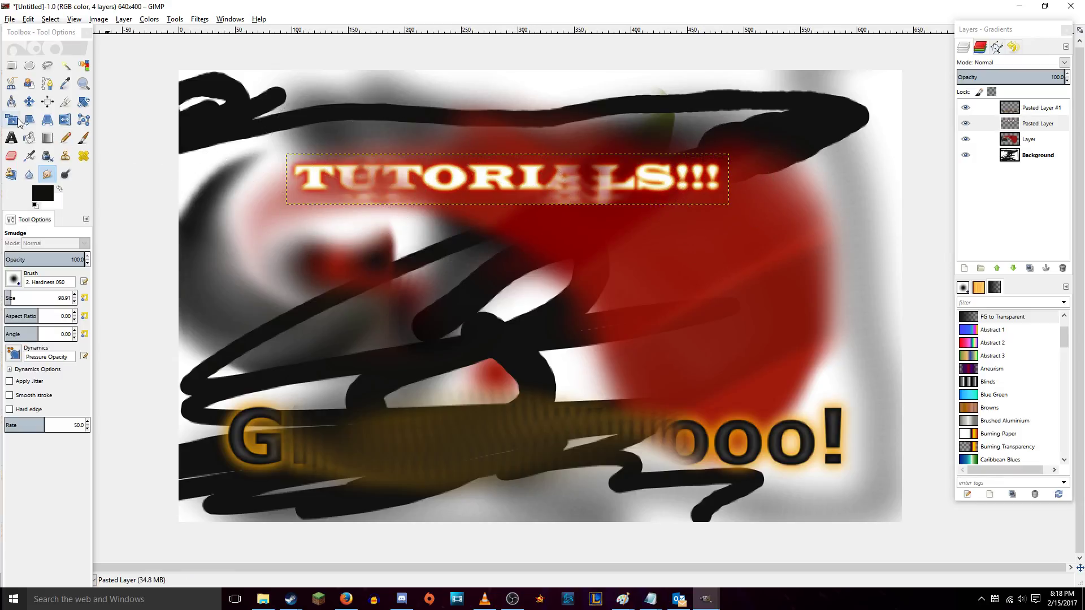
- Paint black over the first letters of the TUTORIALS!!! layer with the Paintbrush
{"action": "left_click", "coordinate": [81, 143]}
{"action": "mouse_move", "coordinate": [294, 181]}
{"action": "left_mouse_down"}
{"action": "mouse_move", "coordinate": [290, 149]}
{"action": "mouse_move", "coordinate": [310, 220]}
{"action": "mouse_move", "coordinate": [398, 245]}
{"action": "mouse_move", "coordinate": [345, 225]}
{"action": "mouse_move", "coordinate": [262, 222]}
{"action": "left_mouse_up"}
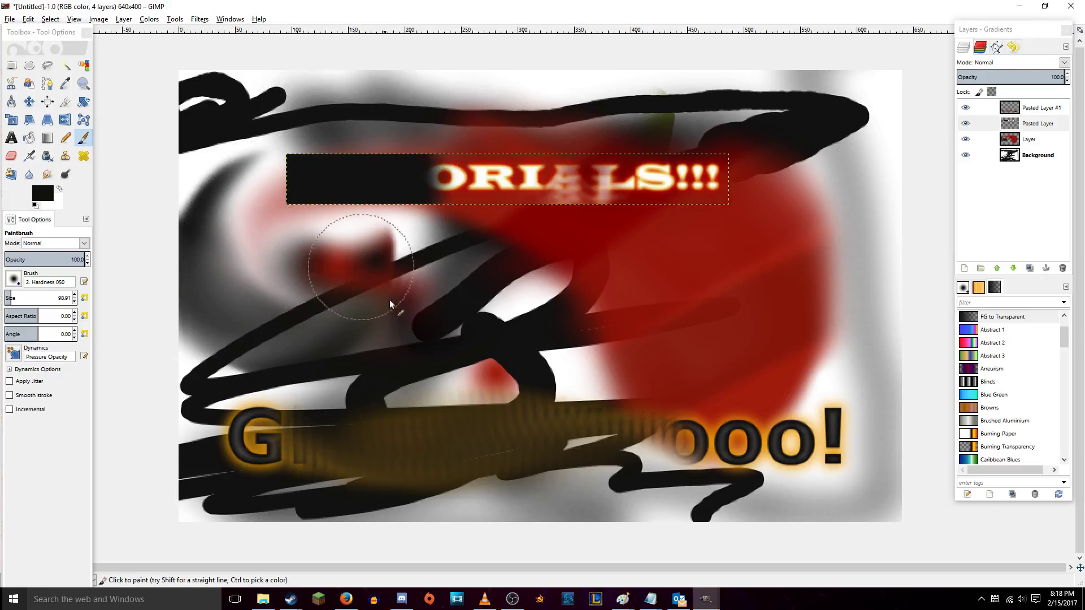
- Add a transparent 640 × 400 px layer above the TUTORIALS!!! layer and merge it down into that layer
{"action": "left_click", "coordinate": [965, 269]}
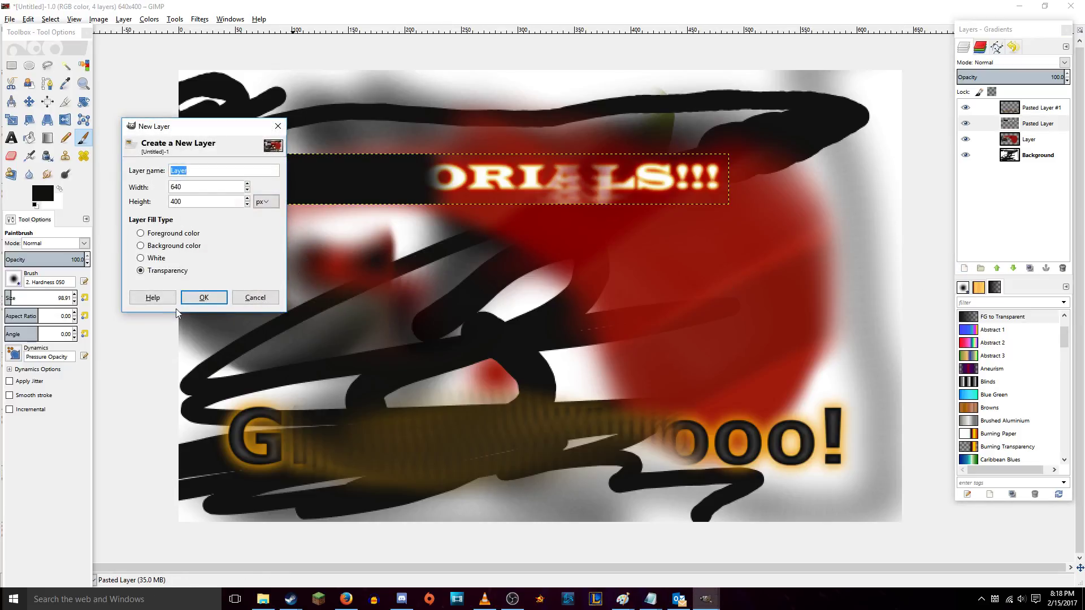
{"action": "left_click", "coordinate": [204, 297]}
{"action": "right_click", "coordinate": [1023, 124]}
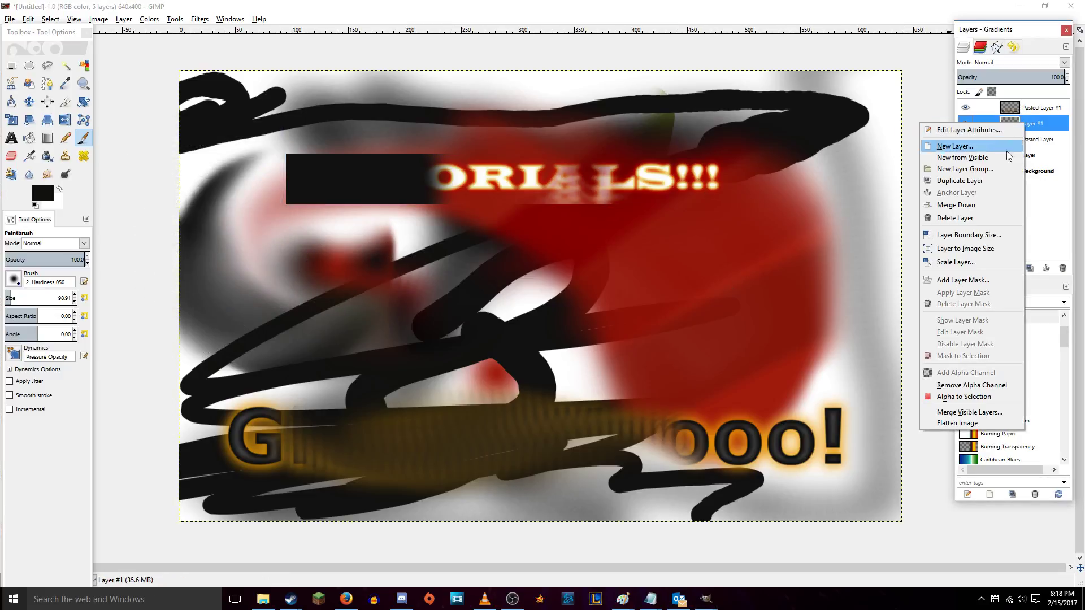
{"action": "left_click", "coordinate": [972, 205]}
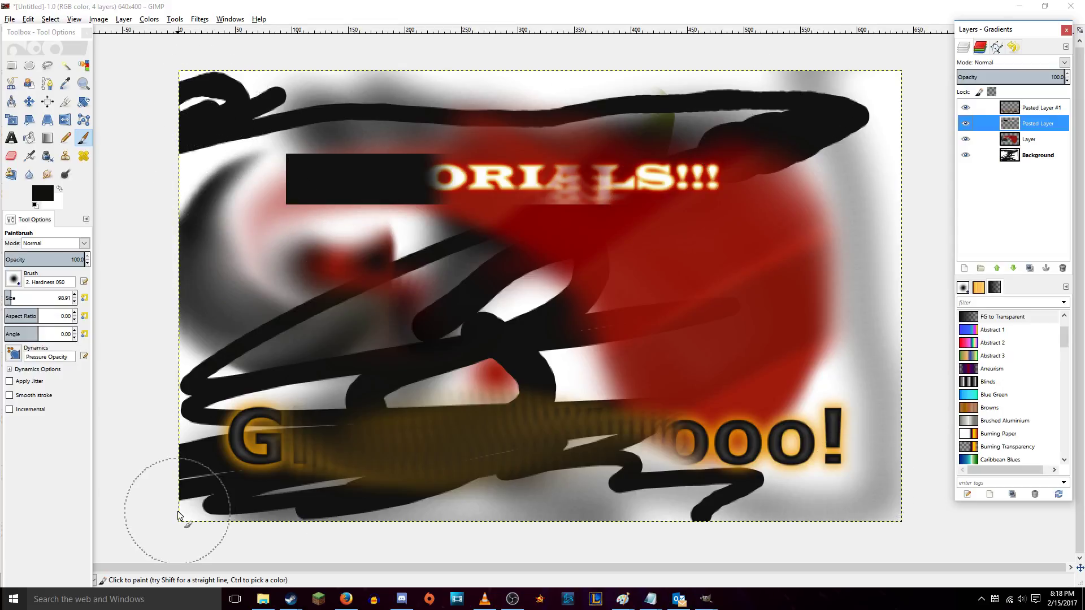
- Paint the upper-left area of the TUTORIALS!!! layer solid black, and smudge the layer's remaining letters into the painting
{"action": "left_click", "coordinate": [279, 191]}
{"action": "mouse_move", "coordinate": [279, 191]}
{"action": "left_mouse_down"}
{"action": "mouse_move", "coordinate": [219, 135]}
{"action": "mouse_move", "coordinate": [282, 167]}
{"action": "mouse_move", "coordinate": [277, 194]}
{"action": "mouse_move", "coordinate": [183, 223]}
{"action": "mouse_move", "coordinate": [194, 206]}
{"action": "mouse_move", "coordinate": [265, 201]}
{"action": "mouse_move", "coordinate": [316, 147]}
{"action": "left_mouse_up"}
{"action": "left_click", "coordinate": [47, 174]}
{"action": "mouse_move", "coordinate": [508, 187]}
{"action": "left_mouse_down"}
{"action": "mouse_move", "coordinate": [509, 169]}
{"action": "mouse_move", "coordinate": [396, 181]}
{"action": "mouse_move", "coordinate": [495, 110]}
{"action": "mouse_move", "coordinate": [583, 213]}
{"action": "mouse_move", "coordinate": [667, 187]}
{"action": "mouse_move", "coordinate": [666, 232]}
{"action": "mouse_move", "coordinate": [779, 376]}
{"action": "left_mouse_up"}
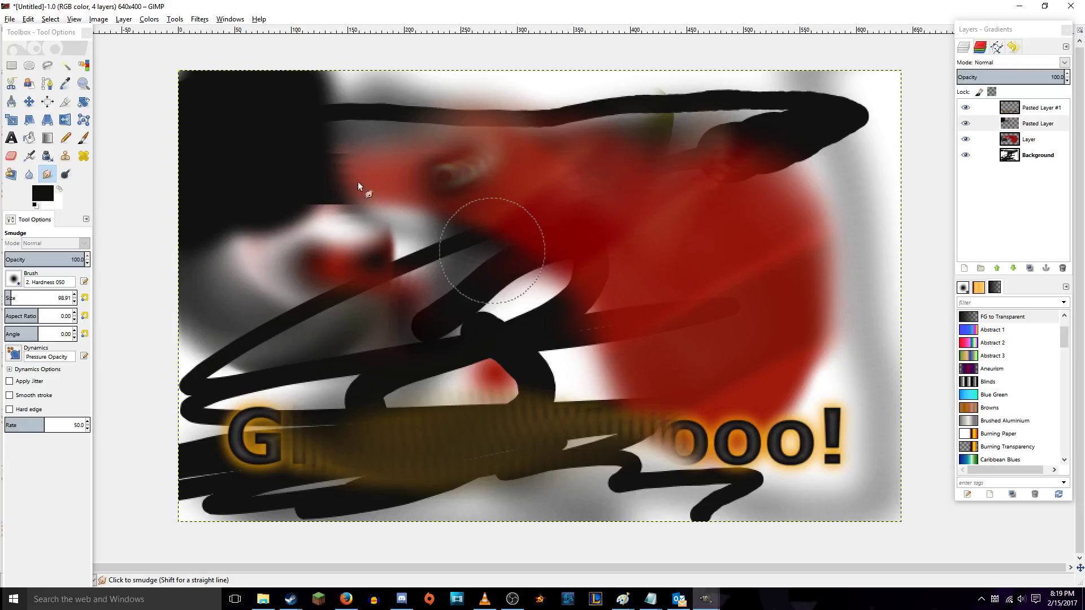
{"action": "left_click_drag", "start_coordinate": [466, 241], "coordinate": [474, 188]}
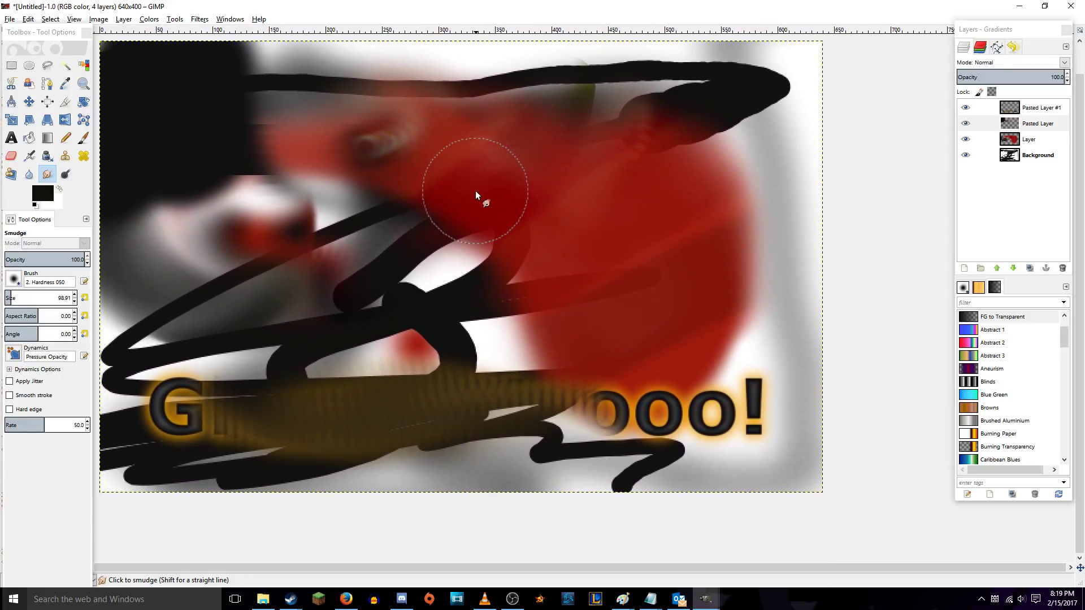
{"action": "left_click", "coordinate": [105, 22]}
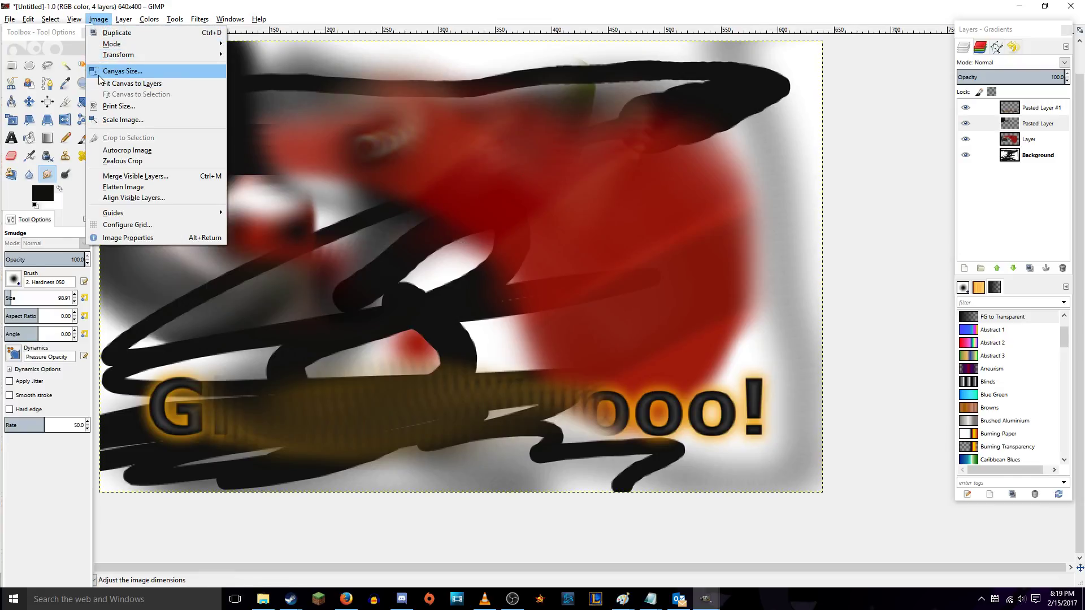
{"action": "left_click", "coordinate": [116, 70]}
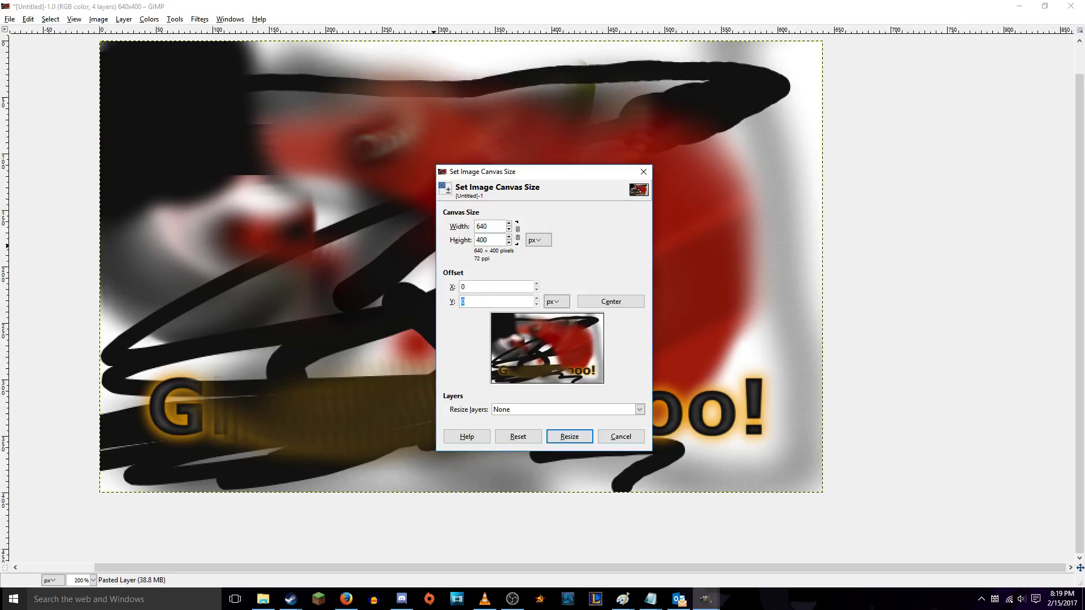
{"action": "type", "text": "100"}
{"action": "left_click", "coordinate": [475, 283]}
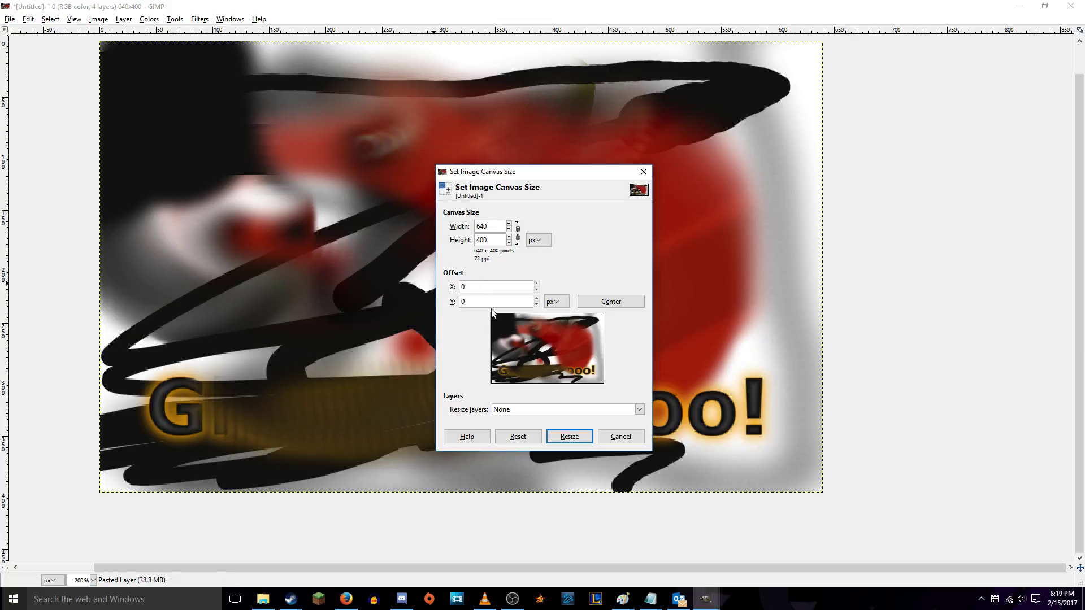
{"action": "left_click", "coordinate": [621, 437]}
- Start a canvas resize with a height of 822 px and shift the image vertically within the canvas preview
{"action": "key", "text": "r"}
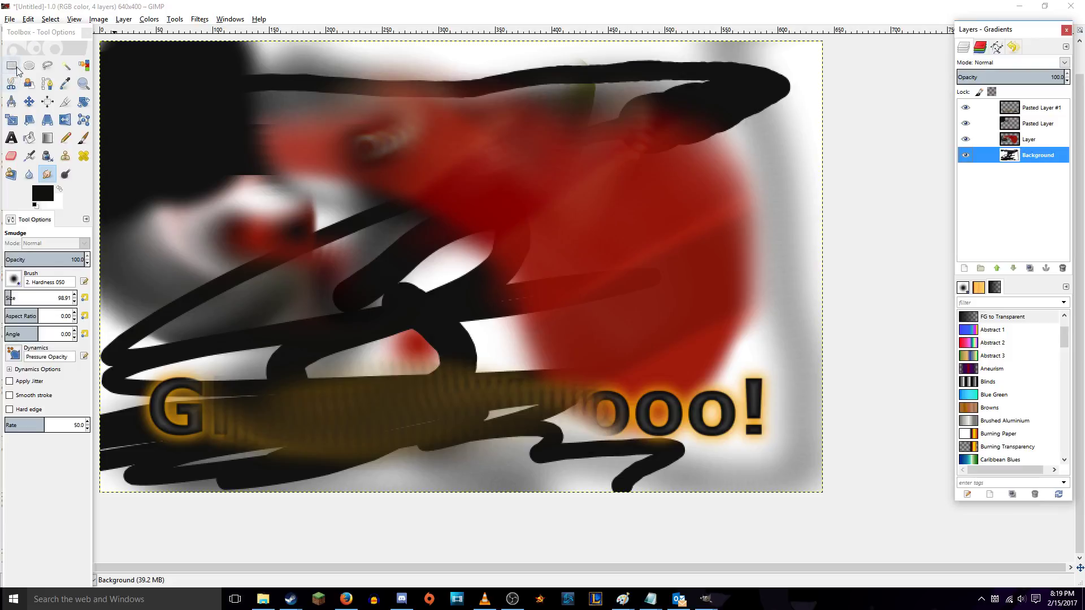
{"action": "left_click", "coordinate": [99, 19]}
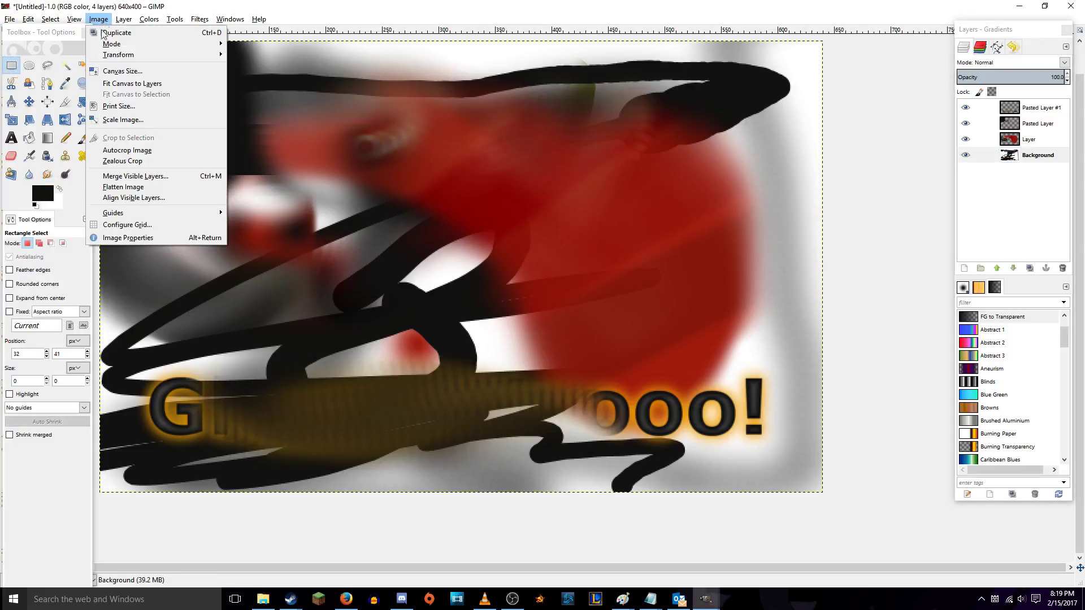
{"action": "left_click", "coordinate": [113, 72]}
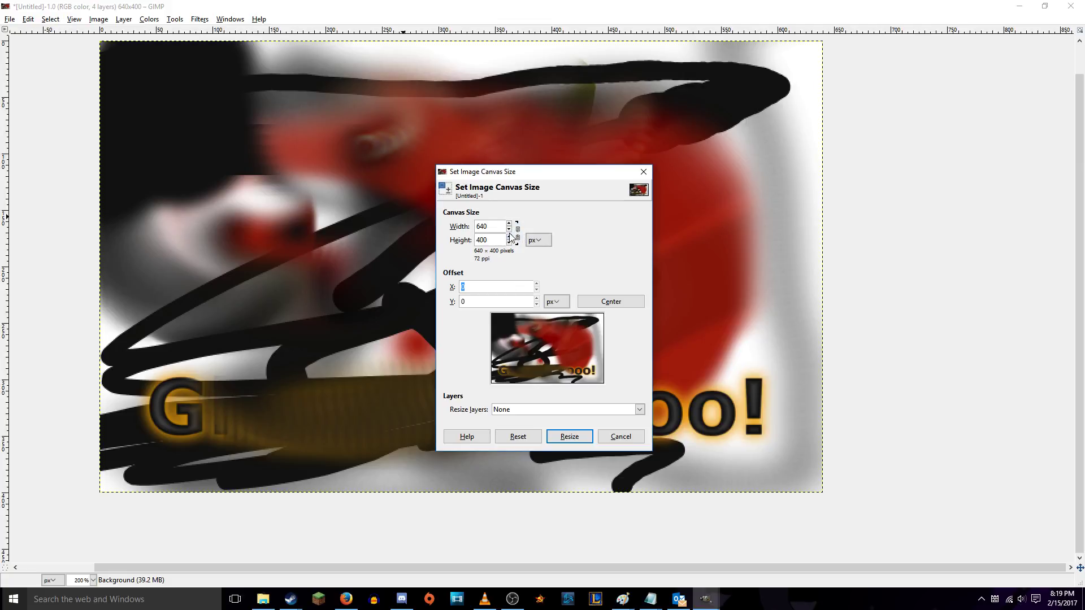
{"action": "left_click_drag", "start_coordinate": [510, 240], "coordinate": [511, 240]}
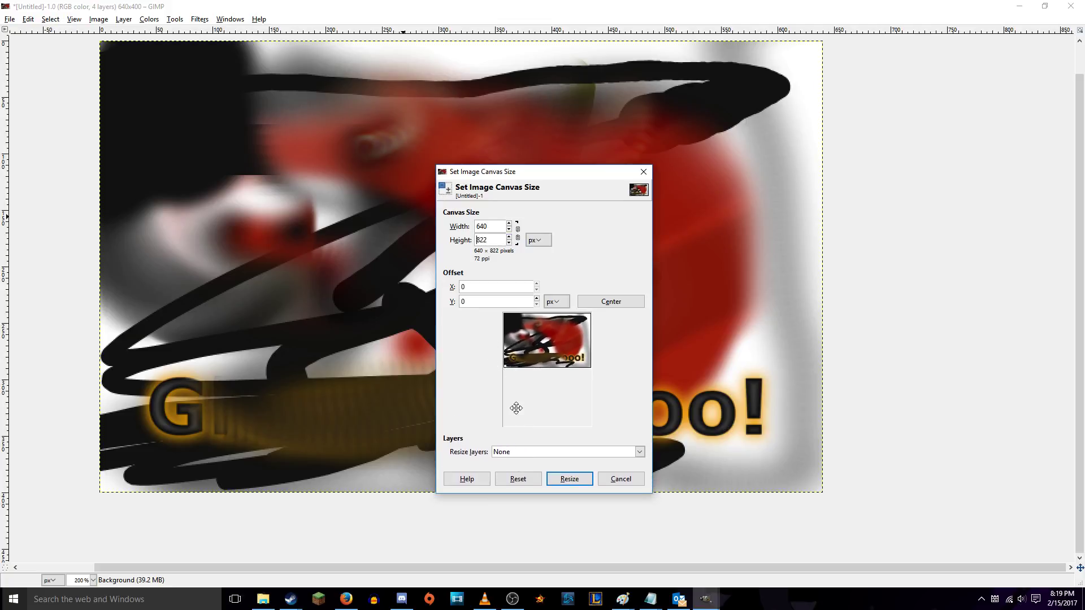
{"action": "left_click_drag", "start_coordinate": [538, 369], "coordinate": [569, 367]}
{"action": "left_click_drag", "start_coordinate": [557, 333], "coordinate": [555, 486]}
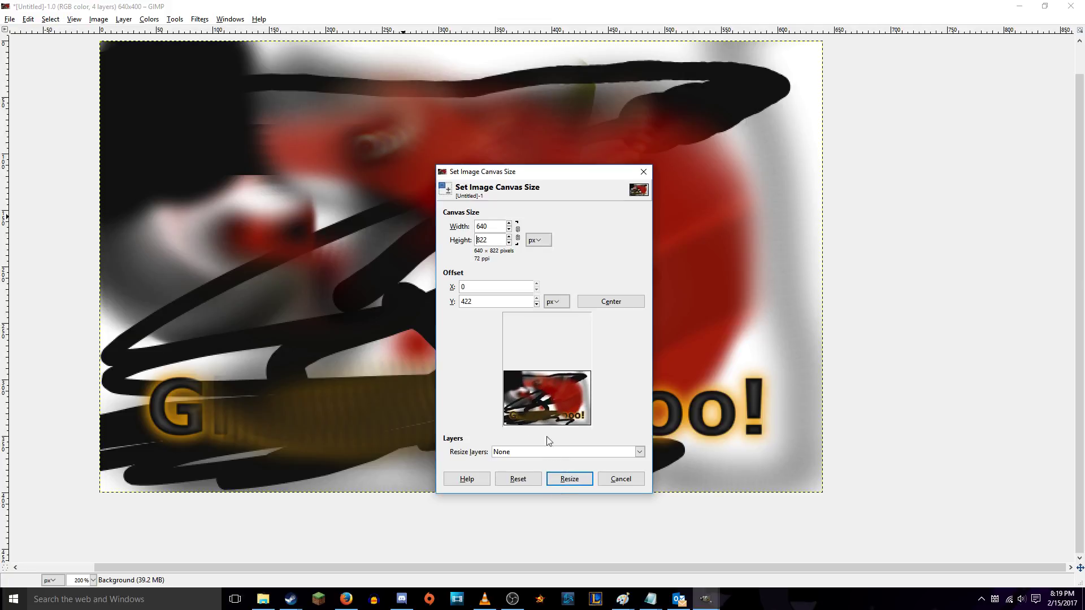
{"action": "left_click_drag", "start_coordinate": [542, 380], "coordinate": [540, 324]}
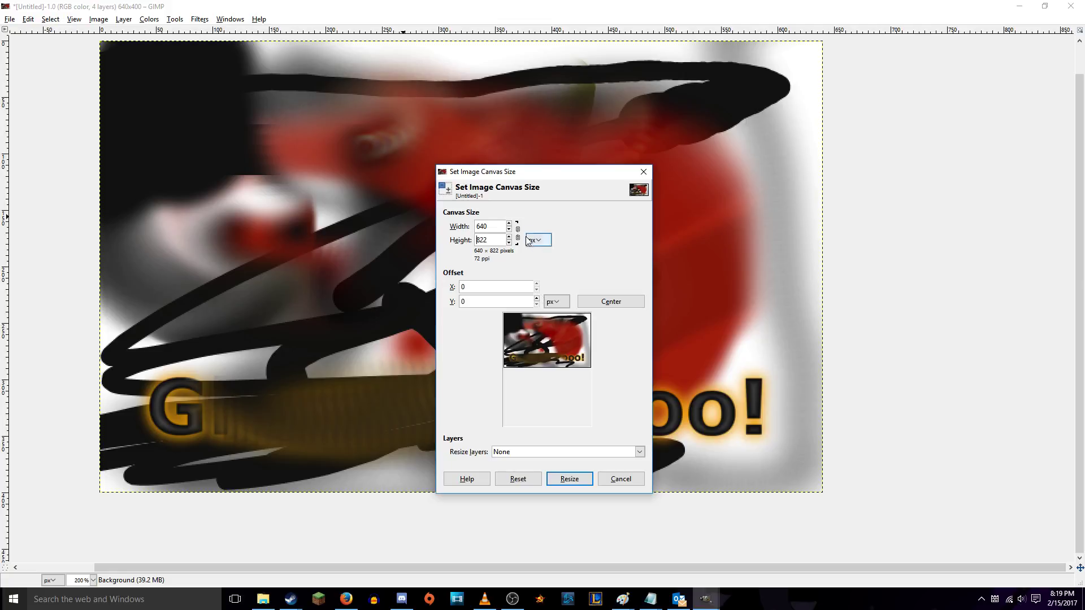
- Set the canvas width to 744 px, centre the image in it and apply the resize
{"action": "left_click", "coordinate": [510, 224]}
{"action": "left_click_drag", "start_coordinate": [509, 224], "coordinate": [509, 223]}
{"action": "left_click_drag", "start_coordinate": [537, 348], "coordinate": [538, 315]}
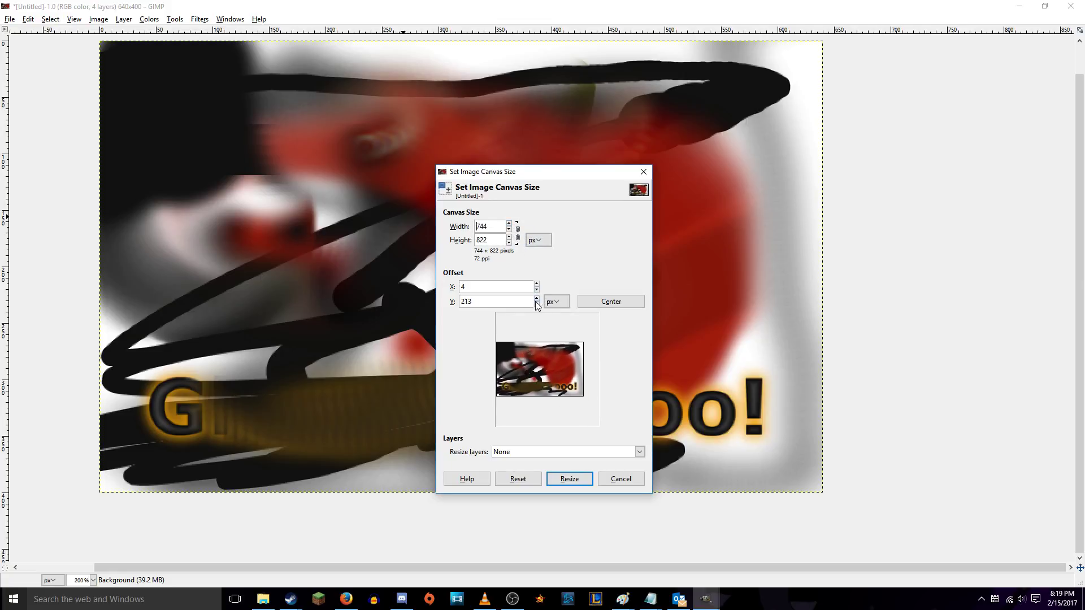
{"action": "left_click", "coordinate": [536, 300]}
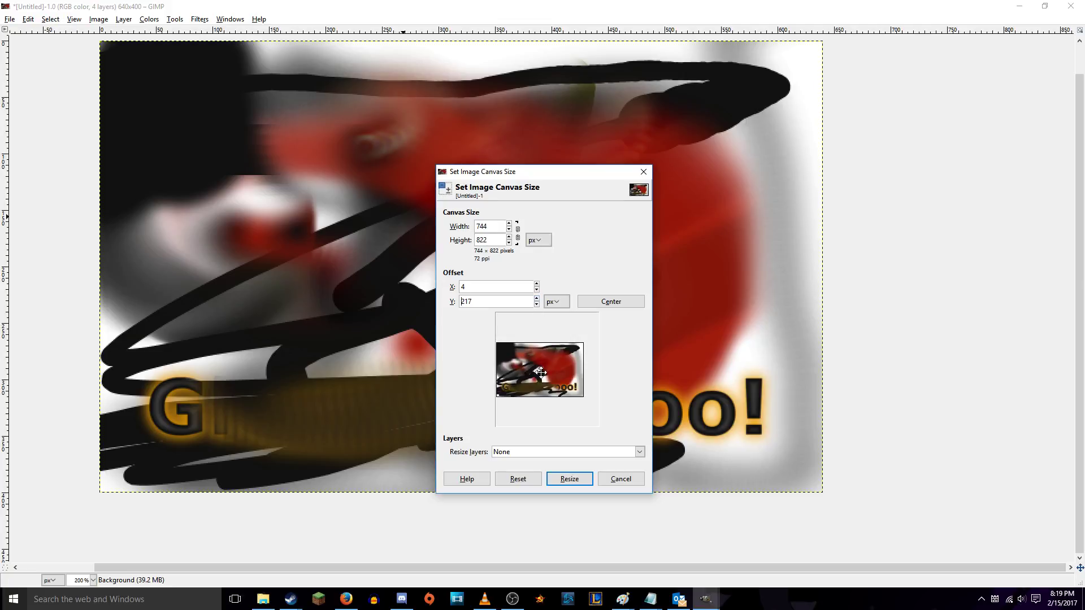
{"action": "left_click", "coordinate": [605, 305]}
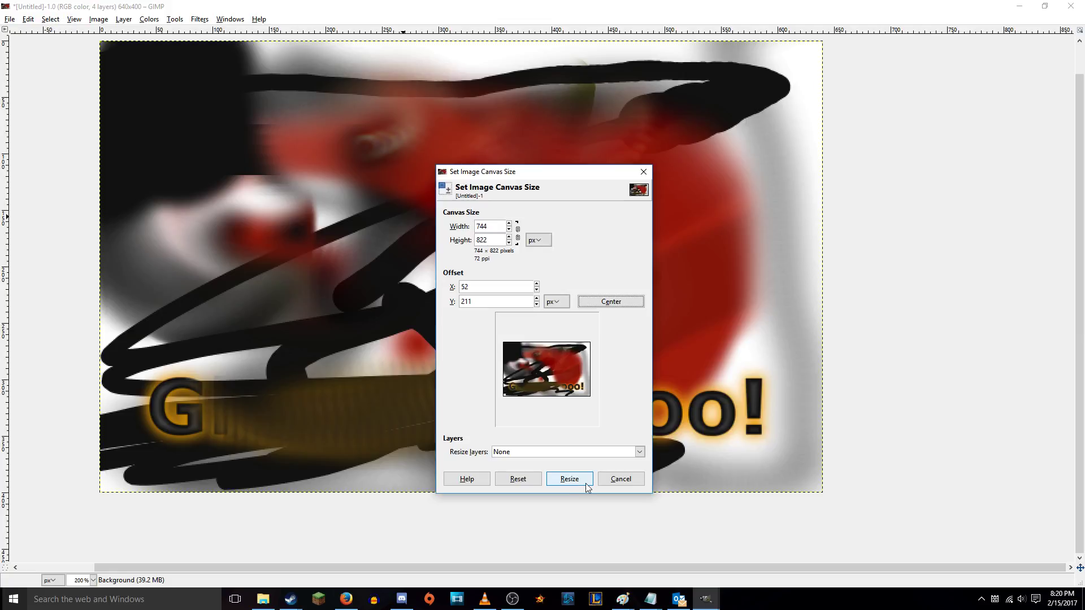
{"action": "left_click_drag", "start_coordinate": [551, 399], "coordinate": [344, 328]}
- Add a transparent 744 × 822 px layer above the Background and merge it down into the Background
{"action": "left_click", "coordinate": [964, 268]}
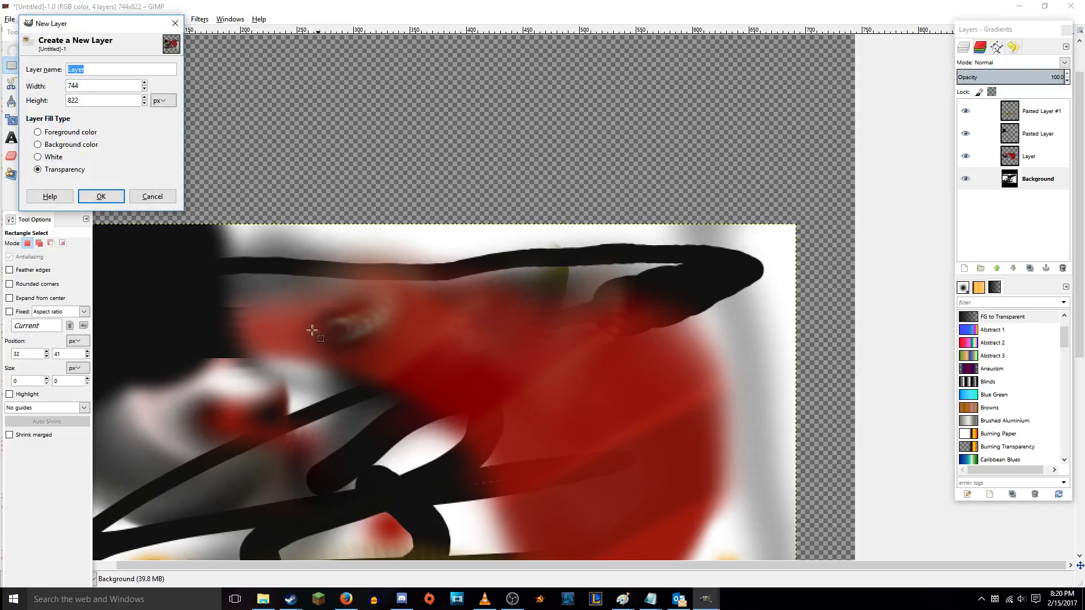
{"action": "left_click", "coordinate": [101, 199]}
{"action": "left_click_drag", "start_coordinate": [420, 163], "coordinate": [602, 85]}
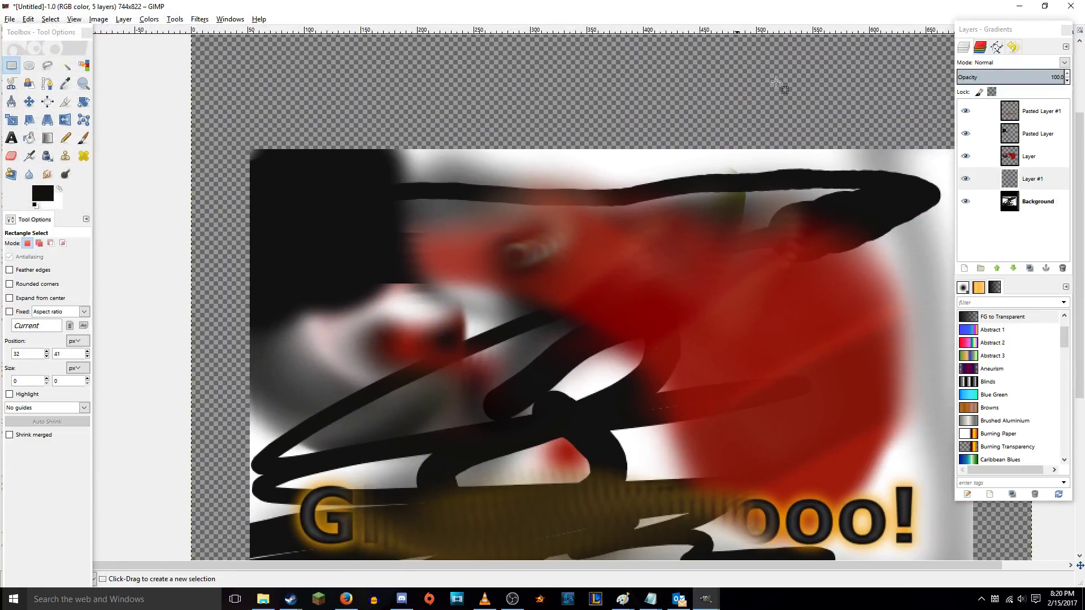
{"action": "right_click", "coordinate": [1024, 179]}
{"action": "left_click", "coordinate": [986, 267]}
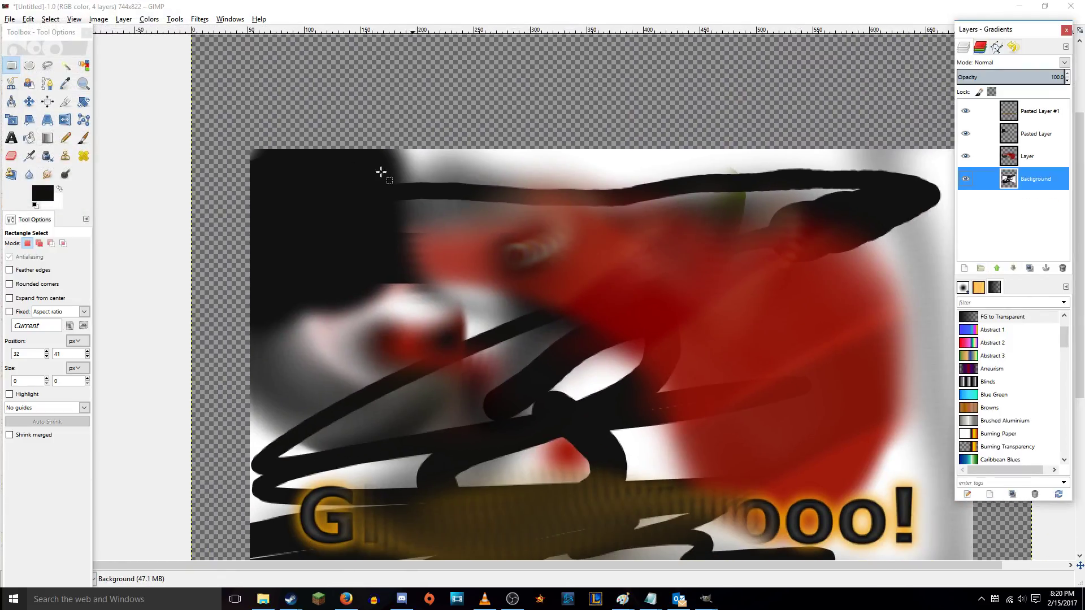
- Smudge the Background's upper-left edge outward into the transparent canvas area and erase over part of that edge
{"action": "left_click", "coordinate": [47, 174]}
{"action": "left_click_drag", "start_coordinate": [362, 148], "coordinate": [338, 92]}
{"action": "mouse_move", "coordinate": [318, 217]}
{"action": "left_mouse_down"}
{"action": "mouse_move", "coordinate": [299, 107]}
{"action": "mouse_move", "coordinate": [320, 233]}
{"action": "mouse_move", "coordinate": [233, 136]}
{"action": "mouse_move", "coordinate": [296, 202]}
{"action": "mouse_move", "coordinate": [228, 151]}
{"action": "mouse_move", "coordinate": [295, 153]}
{"action": "mouse_move", "coordinate": [278, 178]}
{"action": "mouse_move", "coordinate": [243, 181]}
{"action": "mouse_move", "coordinate": [222, 134]}
{"action": "mouse_move", "coordinate": [277, 89]}
{"action": "mouse_move", "coordinate": [319, 138]}
{"action": "mouse_move", "coordinate": [225, 201]}
{"action": "mouse_move", "coordinate": [249, 139]}
{"action": "left_mouse_up"}
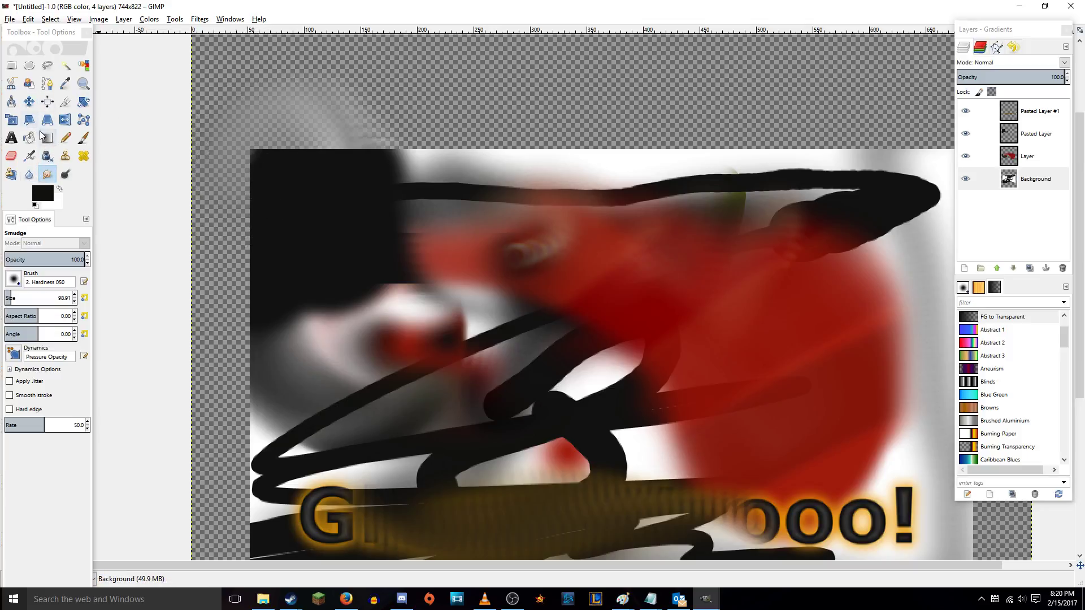
{"action": "left_click", "coordinate": [11, 156]}
{"action": "left_click_drag", "start_coordinate": [315, 163], "coordinate": [347, 161]}
- Add another new layer directly above the Background and merge it down into the Background
{"action": "left_click", "coordinate": [996, 269]}
{"action": "left_click", "coordinate": [116, 213]}
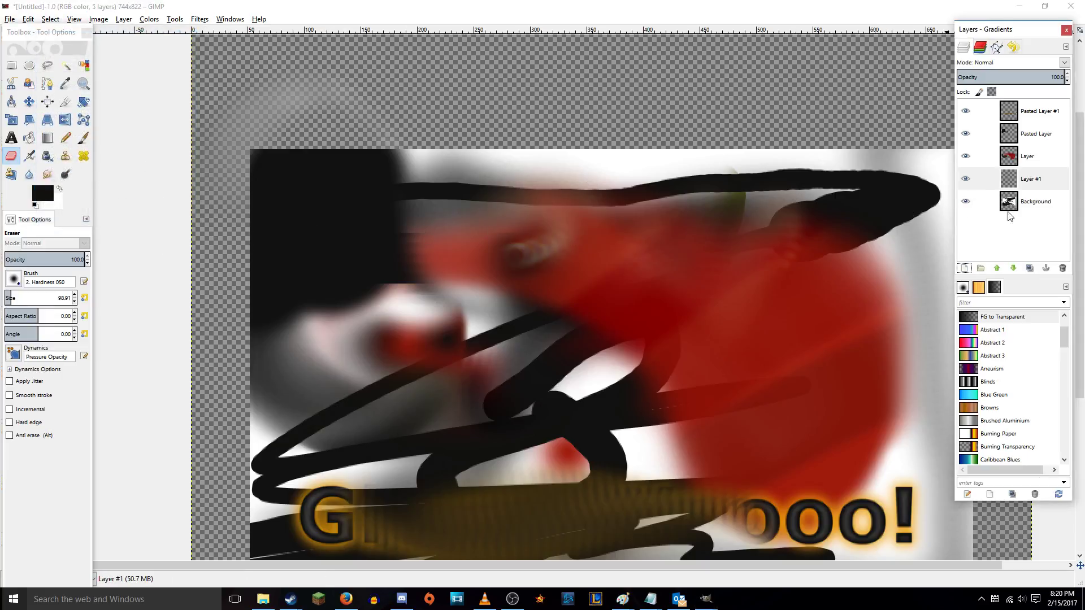
{"action": "right_click", "coordinate": [1006, 187]}
{"action": "left_click", "coordinate": [974, 281]}
- Erase along the top, right, bottom and left edges of the Background layer, plus a spot near its middle
{"action": "mouse_move", "coordinate": [548, 149]}
{"action": "left_mouse_down"}
{"action": "mouse_move", "coordinate": [264, 183]}
{"action": "mouse_move", "coordinate": [246, 159]}
{"action": "mouse_move", "coordinate": [730, 174]}
{"action": "mouse_move", "coordinate": [858, 193]}
{"action": "mouse_move", "coordinate": [678, 207]}
{"action": "left_mouse_up"}
{"action": "left_click_drag", "start_coordinate": [823, 173], "coordinate": [346, 138]}
{"action": "mouse_move", "coordinate": [463, 139]}
{"action": "left_mouse_down"}
{"action": "mouse_move", "coordinate": [516, 203]}
{"action": "mouse_move", "coordinate": [527, 135]}
{"action": "left_mouse_up"}
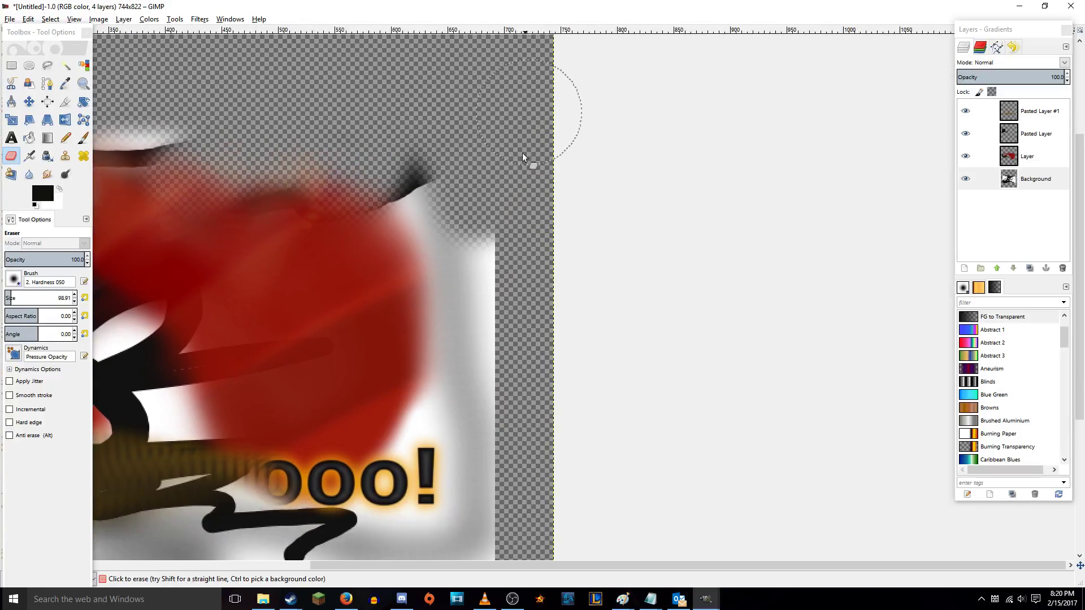
{"action": "left_click_drag", "start_coordinate": [468, 264], "coordinate": [607, 137]}
{"action": "mouse_move", "coordinate": [620, 253]}
{"action": "left_mouse_down"}
{"action": "mouse_move", "coordinate": [666, 338]}
{"action": "mouse_move", "coordinate": [450, 421]}
{"action": "mouse_move", "coordinate": [172, 491]}
{"action": "left_mouse_up"}
{"action": "left_click_drag", "start_coordinate": [184, 452], "coordinate": [717, 447]}
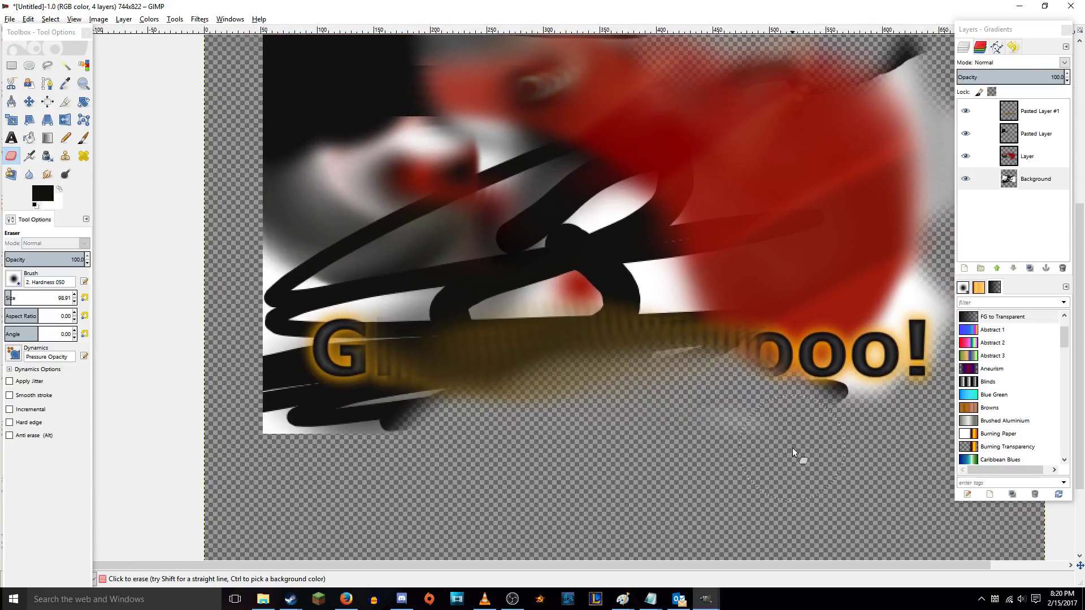
{"action": "left_click_drag", "start_coordinate": [356, 274], "coordinate": [275, 352]}
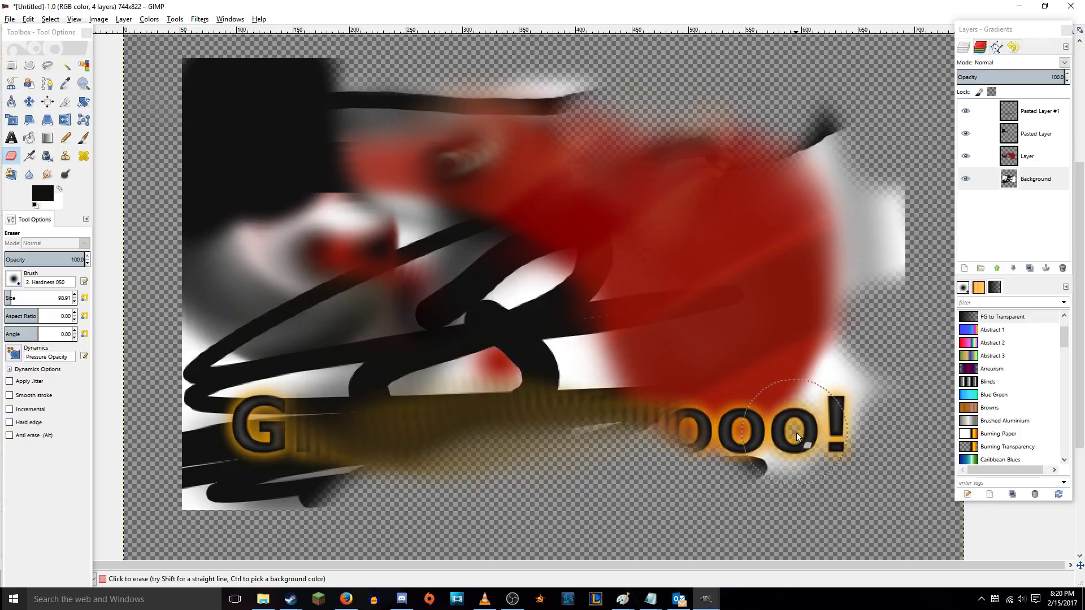
{"action": "mouse_move", "coordinate": [673, 439]}
{"action": "left_mouse_down"}
{"action": "mouse_move", "coordinate": [581, 470]}
{"action": "mouse_move", "coordinate": [243, 515]}
{"action": "mouse_move", "coordinate": [369, 525]}
{"action": "mouse_move", "coordinate": [179, 514]}
{"action": "mouse_move", "coordinate": [167, 432]}
{"action": "mouse_move", "coordinate": [233, 514]}
{"action": "mouse_move", "coordinate": [149, 371]}
{"action": "mouse_move", "coordinate": [181, 271]}
{"action": "mouse_move", "coordinate": [168, 362]}
{"action": "mouse_move", "coordinate": [176, 406]}
{"action": "mouse_move", "coordinate": [174, 211]}
{"action": "left_mouse_up"}
{"action": "left_click_drag", "start_coordinate": [333, 209], "coordinate": [312, 232]}
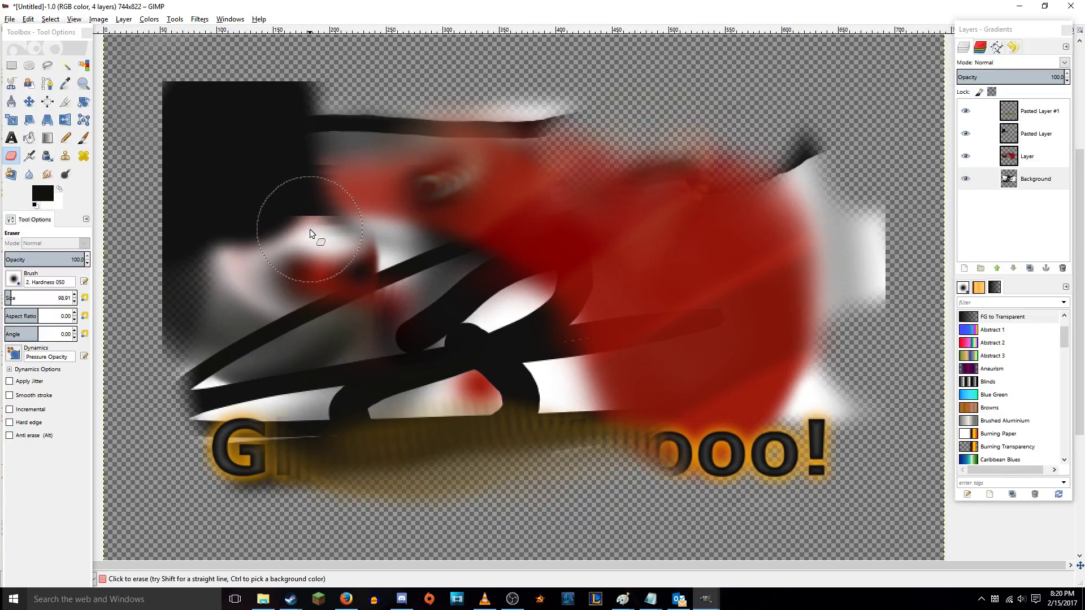
{"action": "left_click_drag", "start_coordinate": [494, 311], "coordinate": [499, 312]}
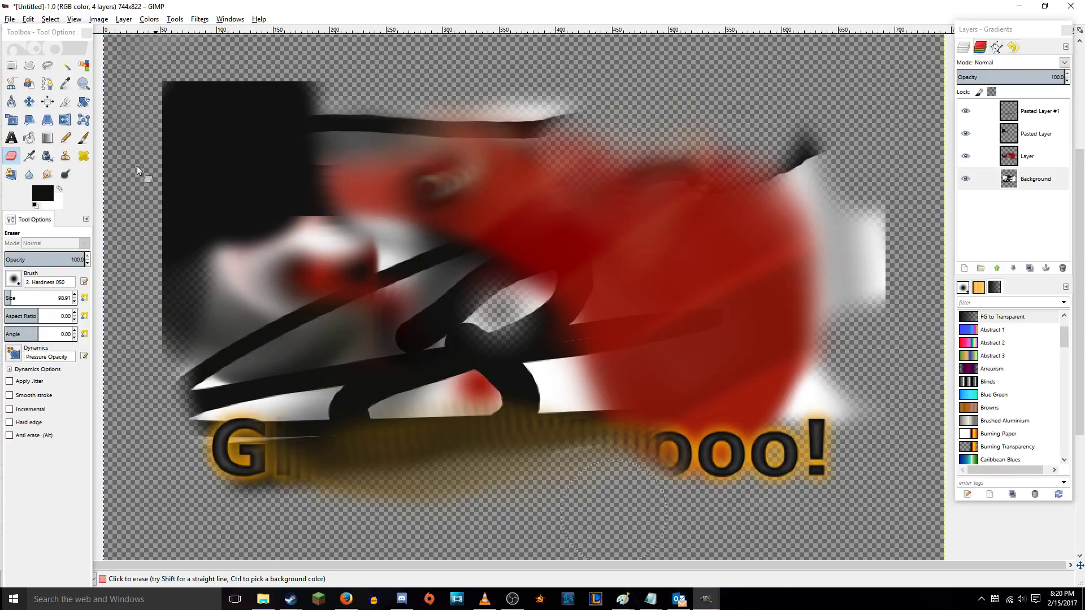
- Crop the image to about 641 × 354 px around the painting, cutting off the empty canvas margins
{"action": "left_click", "coordinate": [11, 65]}
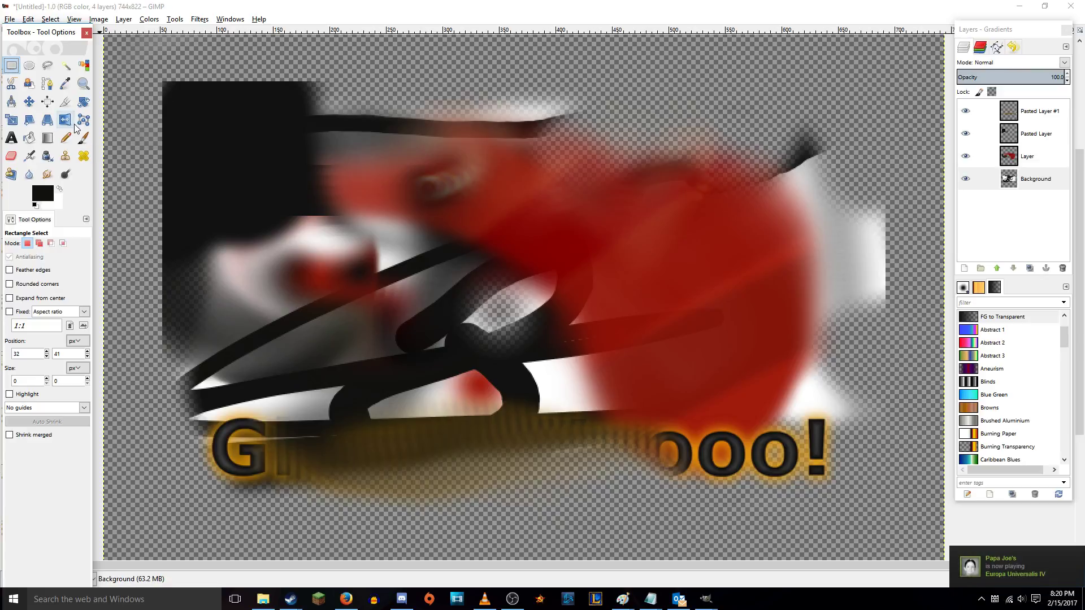
{"action": "left_click", "coordinate": [65, 101]}
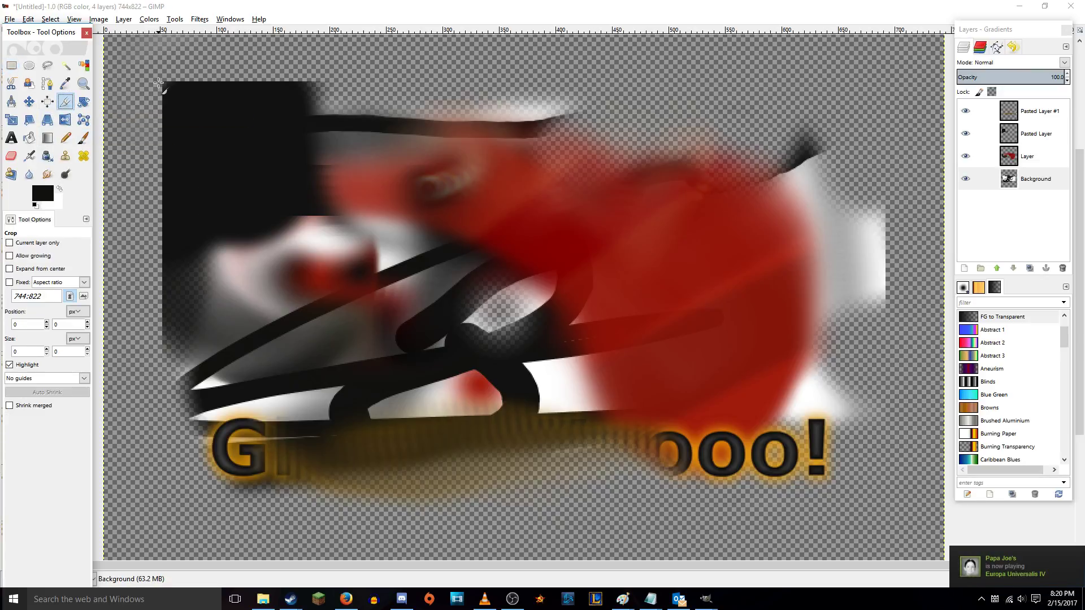
{"action": "left_click_drag", "start_coordinate": [164, 82], "coordinate": [886, 481]}
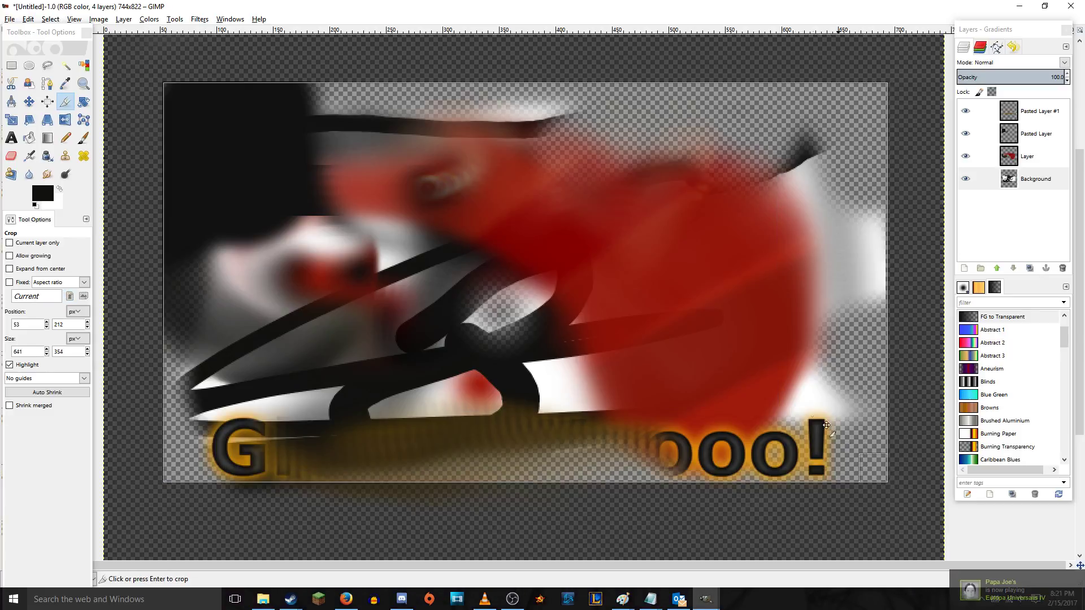
{"action": "left_click", "coordinate": [810, 412]}
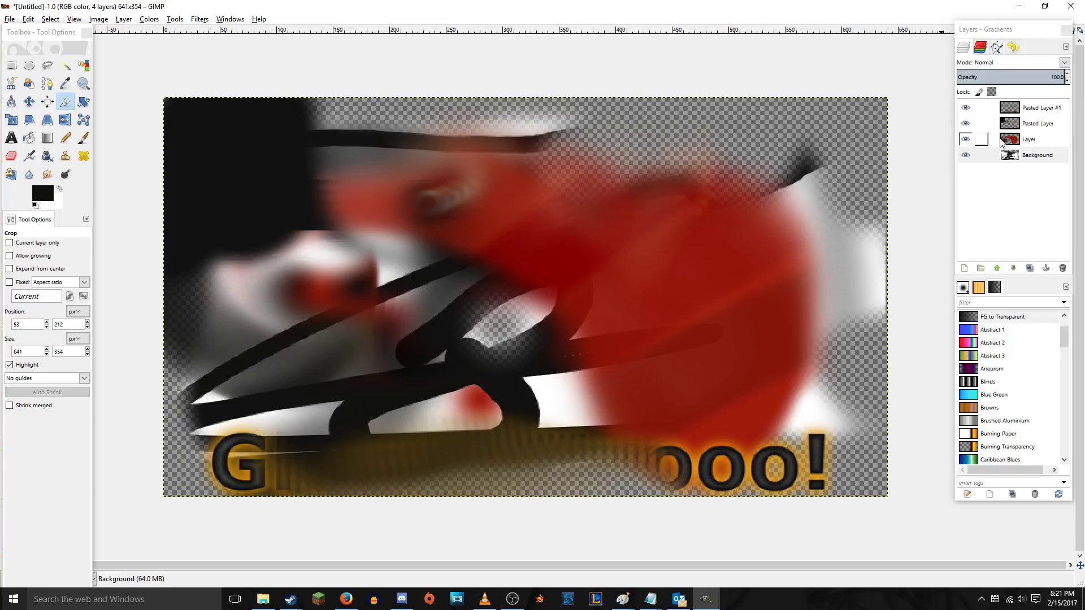
- Apply a Lens Flare to the Background near the middle of the painting and hide the red painted layer above it
{"action": "left_click", "coordinate": [199, 19]}
{"action": "mouse_move", "coordinate": [246, 95]}
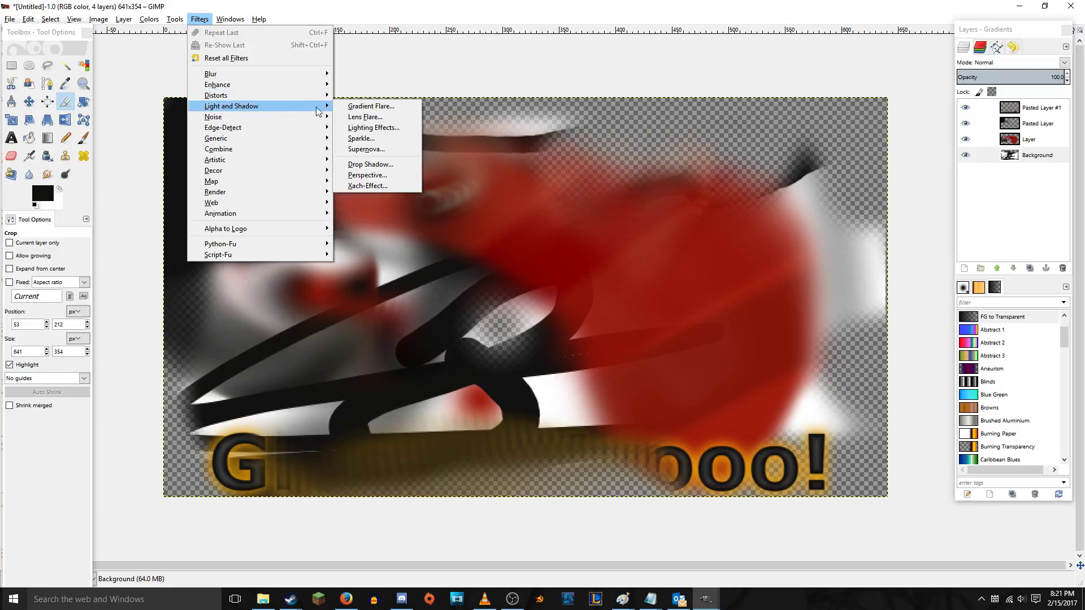
{"action": "left_click", "coordinate": [380, 125]}
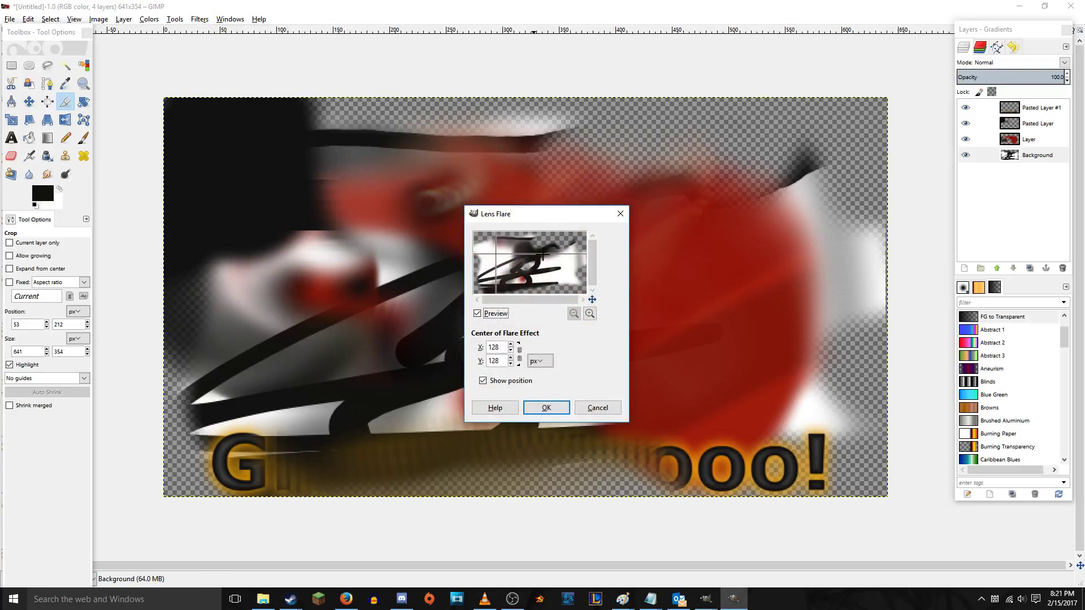
{"action": "left_click", "coordinate": [543, 409]}
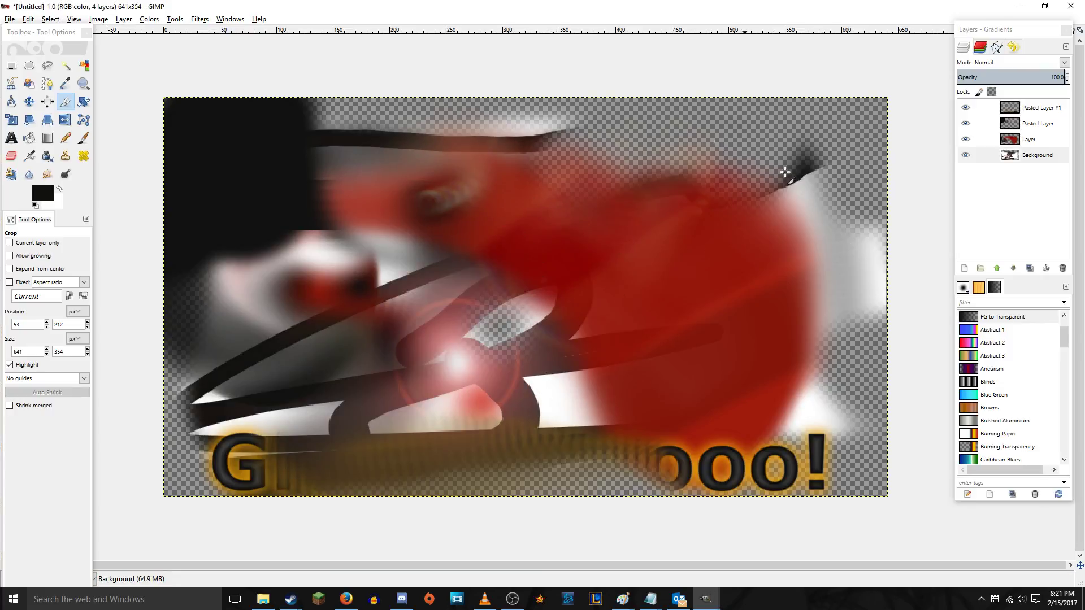
{"action": "left_click", "coordinate": [965, 139]}
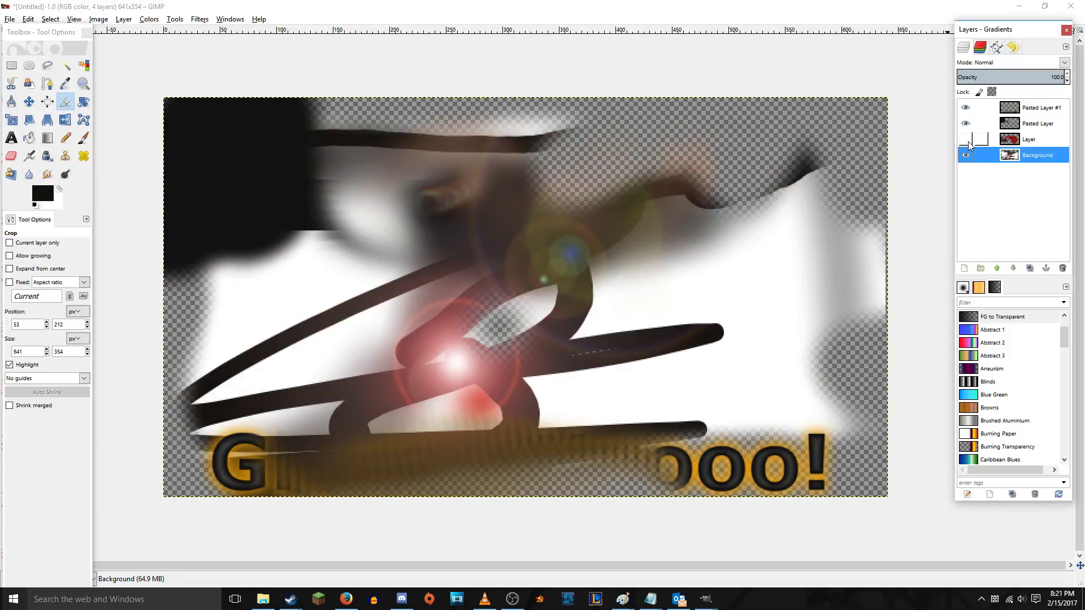
- Show the hidden red painted layer again
{"action": "left_click", "coordinate": [966, 140]}
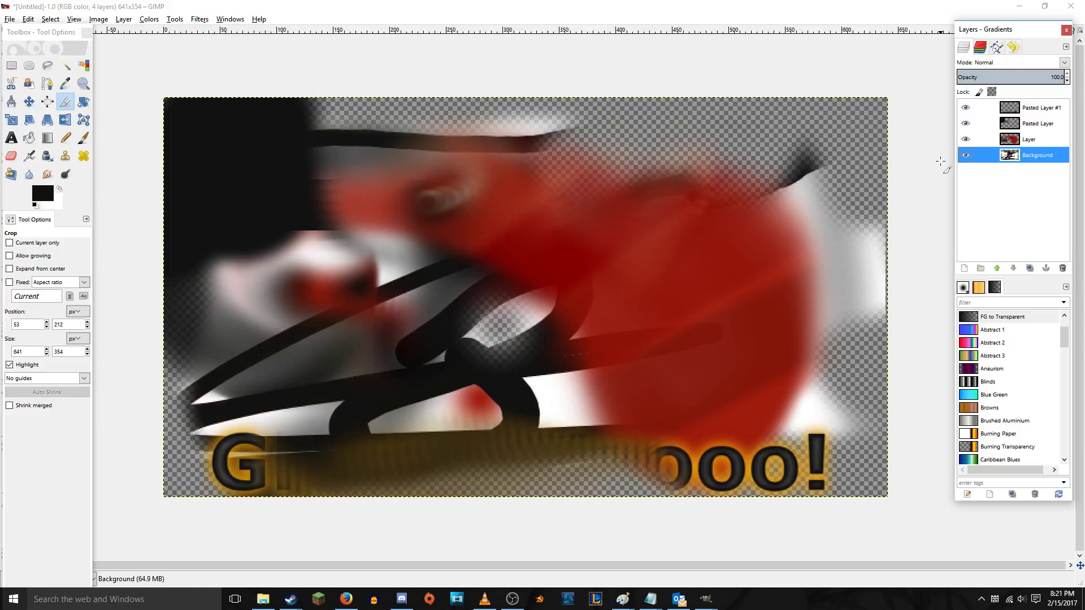
- Try a Lens Flare on a new transparent 641 × 354 px layer above all the others, and delete that layer
{"action": "left_click", "coordinate": [1023, 107]}
{"action": "left_click", "coordinate": [965, 269]}
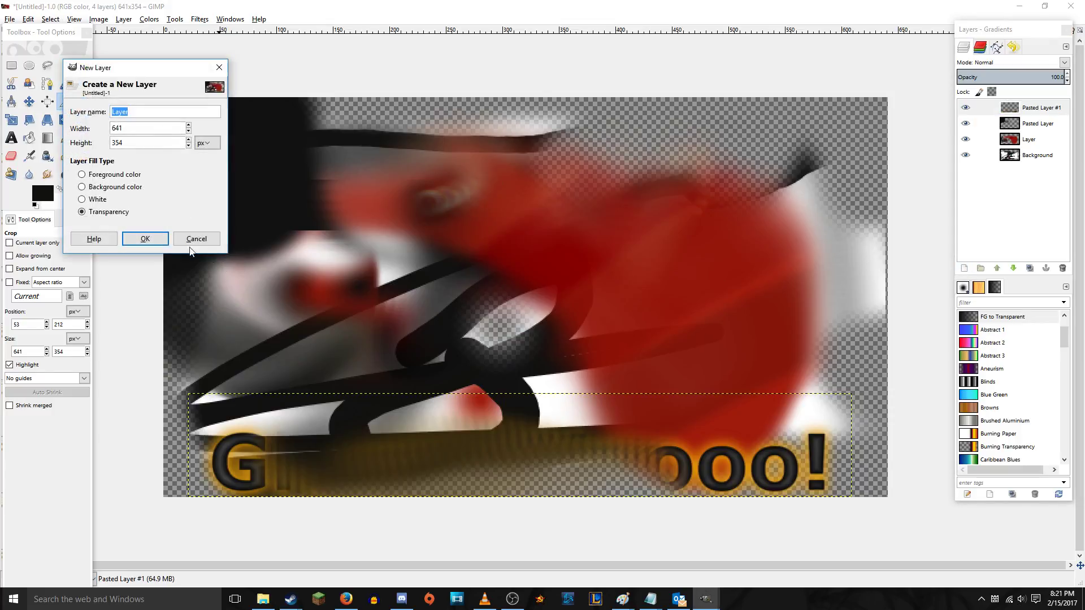
{"action": "left_click", "coordinate": [148, 238]}
{"action": "left_click", "coordinate": [199, 18]}
{"action": "mouse_move", "coordinate": [315, 117]}
{"action": "left_click", "coordinate": [364, 128]}
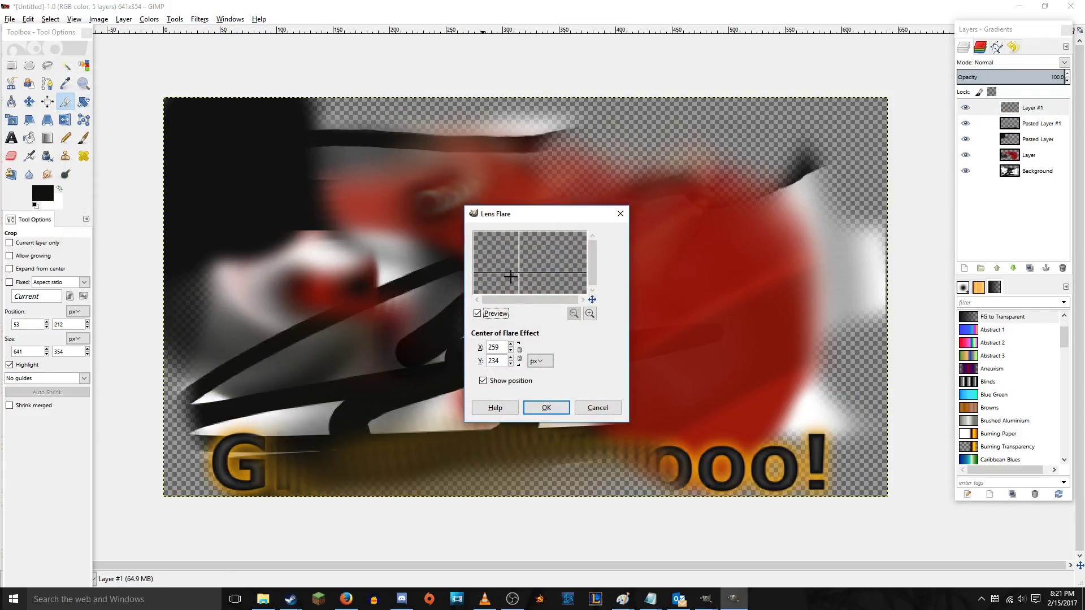
{"action": "left_click", "coordinate": [540, 405]}
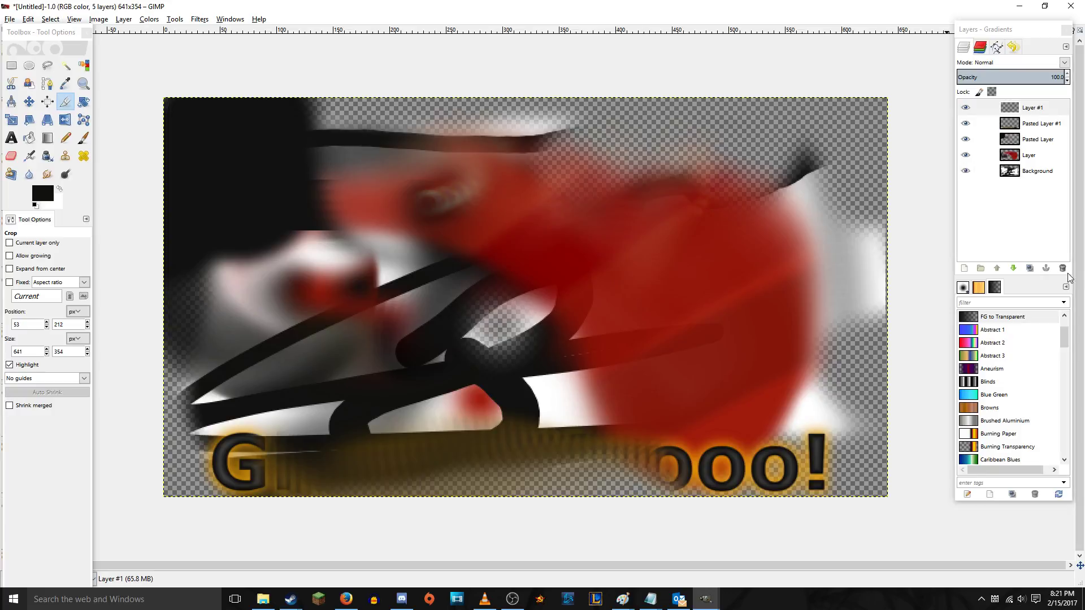
{"action": "left_click", "coordinate": [1062, 268]}
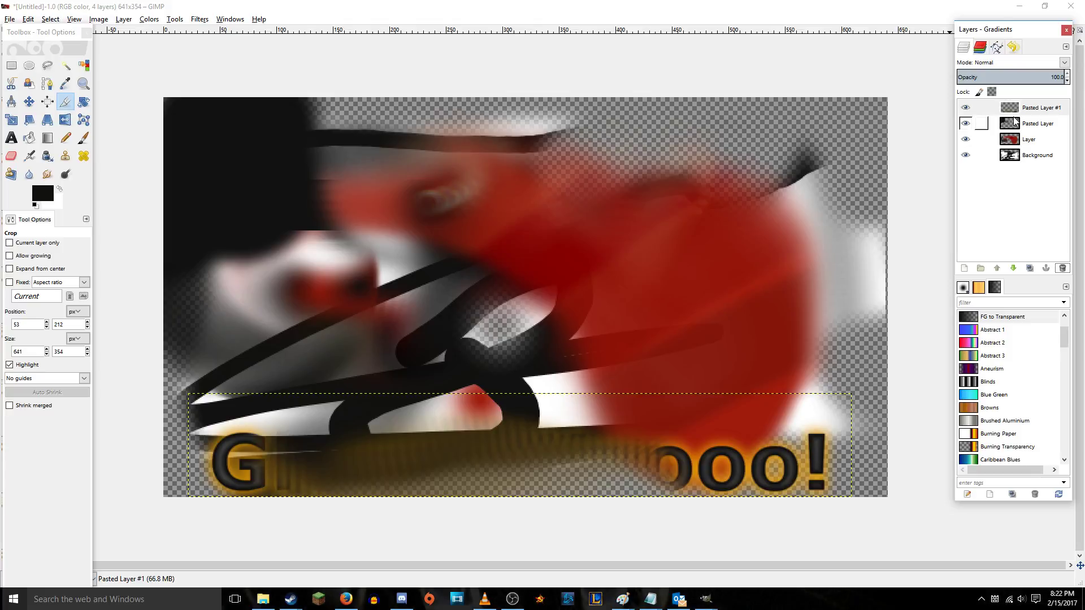
- Merge the pasted layers and the red painted layer down one after another into the Background
{"action": "right_click", "coordinate": [1054, 125]}
{"action": "left_click", "coordinate": [1011, 196]}
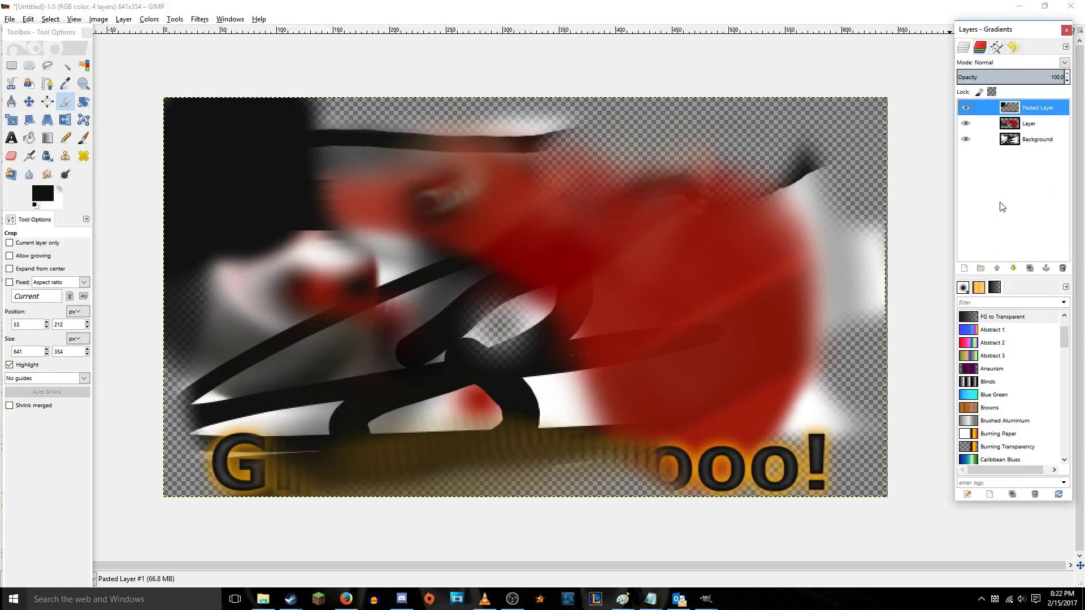
{"action": "right_click", "coordinate": [1036, 106]}
{"action": "left_click", "coordinate": [1000, 186]}
{"action": "right_click", "coordinate": [1026, 107]}
{"action": "left_click", "coordinate": [957, 186]}
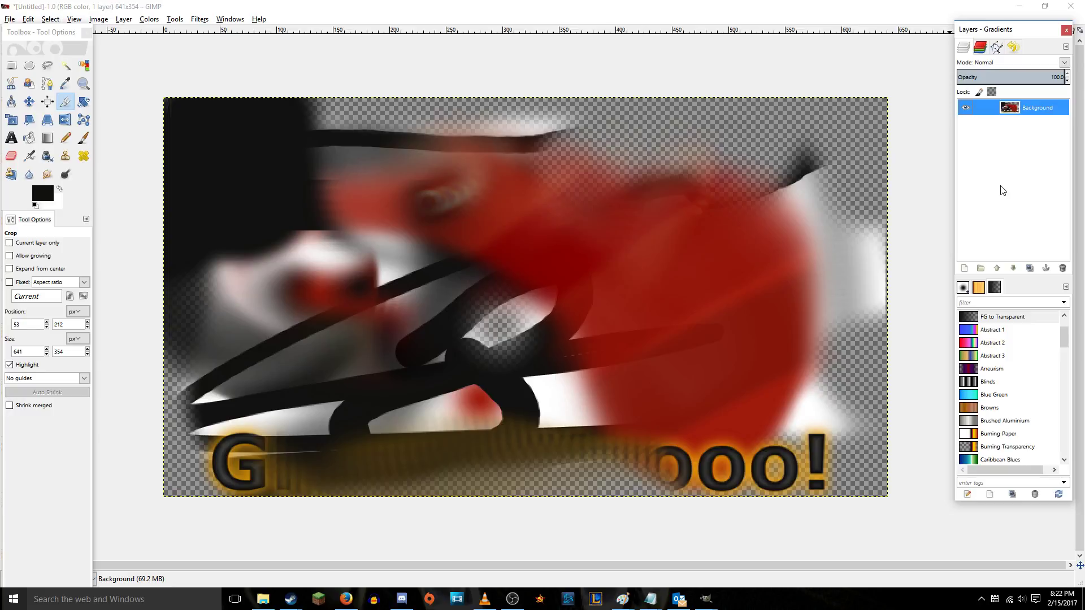
- Apply a Lens Flare to the merged Background with its center at X 301, Y 205 px
{"action": "left_click", "coordinate": [197, 24]}
{"action": "mouse_move", "coordinate": [307, 120]}
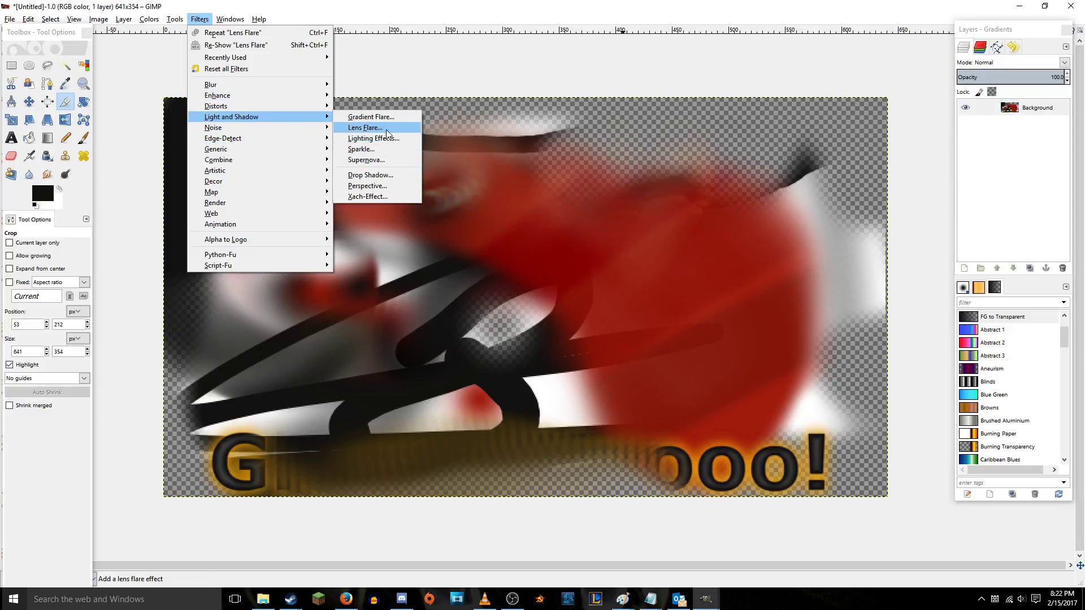
{"action": "left_click", "coordinate": [387, 133]}
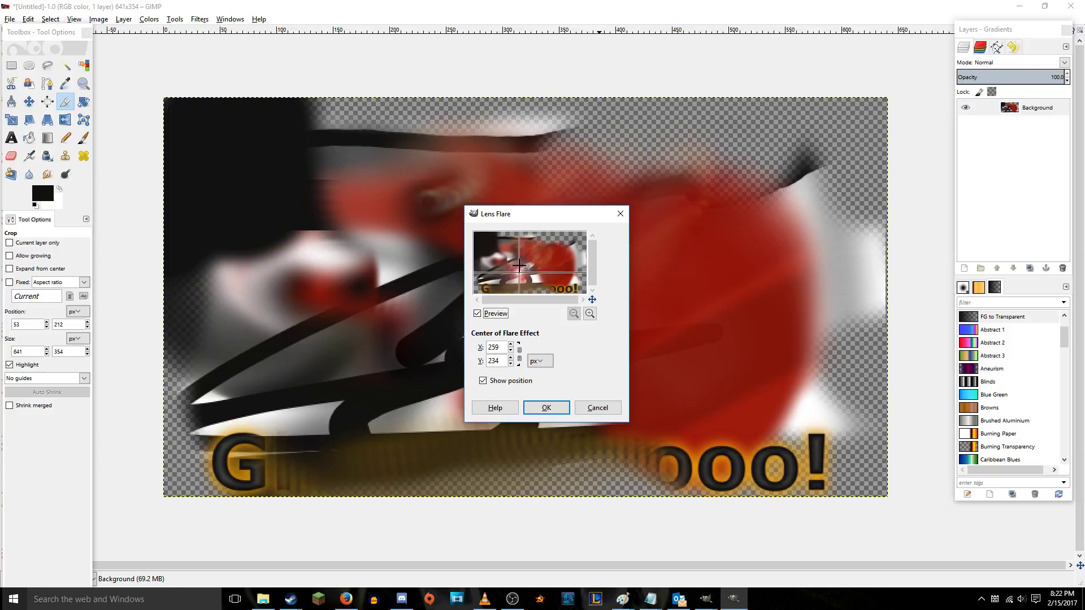
{"action": "left_click_drag", "start_coordinate": [546, 269], "coordinate": [578, 277]}
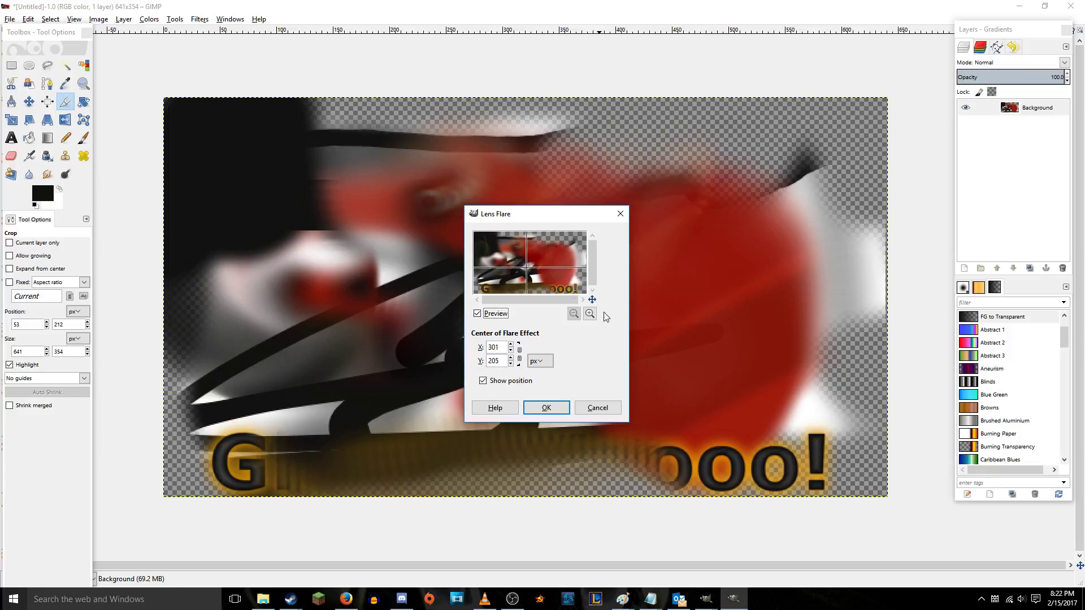
{"action": "left_click", "coordinate": [547, 406]}
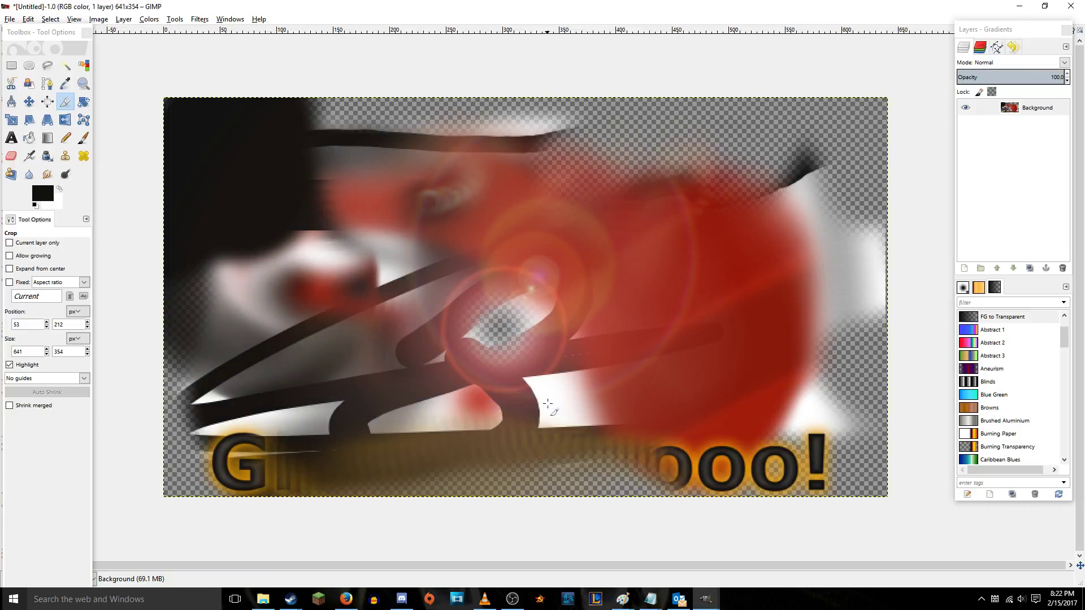
- Try the Neon edge detection filter on the Background with radius 5.00 and amount 0.00, and undo it
{"action": "mouse_move", "coordinate": [556, 341]}
{"action": "left_mouse_down"}
{"action": "mouse_move", "coordinate": [569, 305]}
{"action": "mouse_move", "coordinate": [559, 325]}
{"action": "left_mouse_up"}
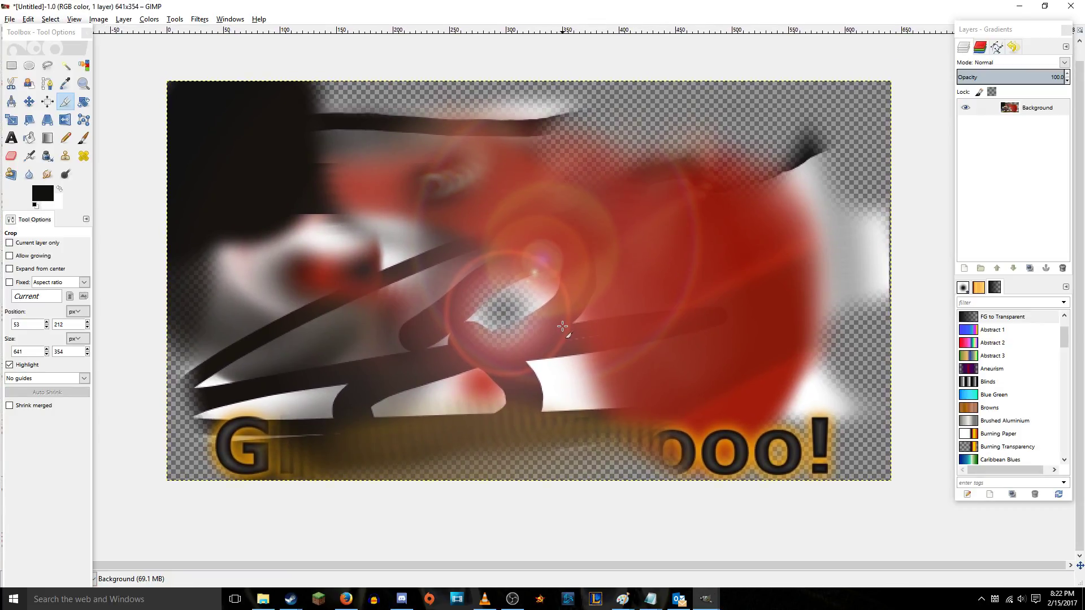
{"action": "left_click", "coordinate": [198, 19]}
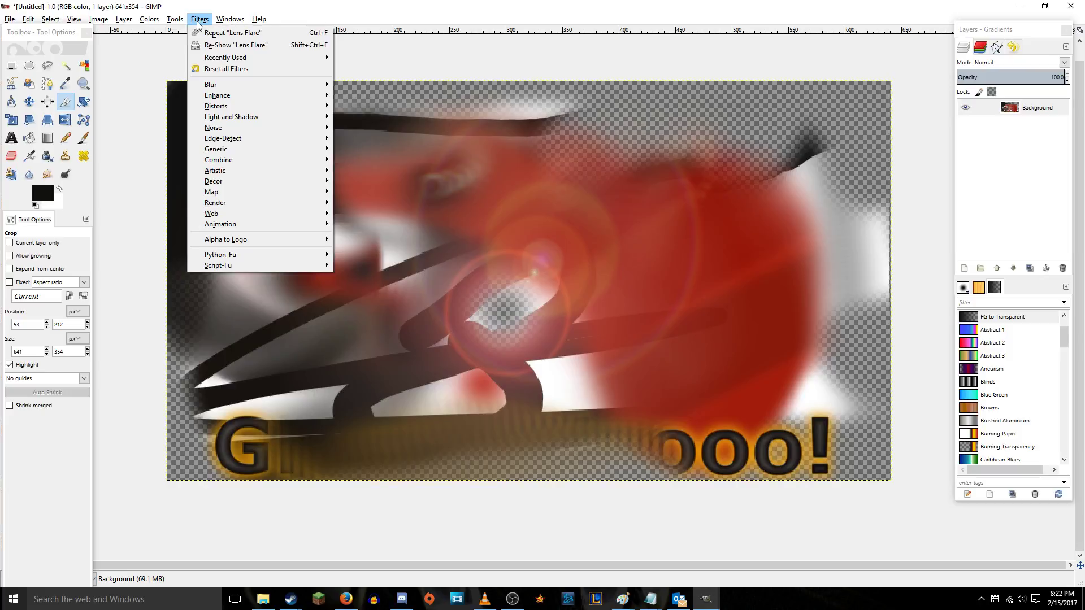
{"action": "mouse_move", "coordinate": [290, 150]}
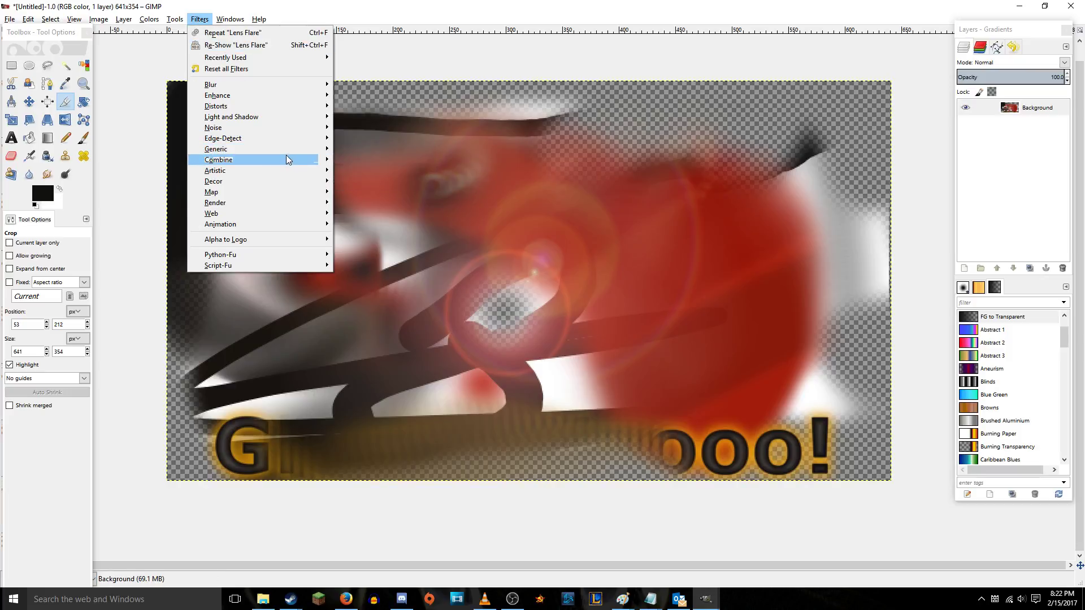
{"action": "mouse_move", "coordinate": [287, 171]}
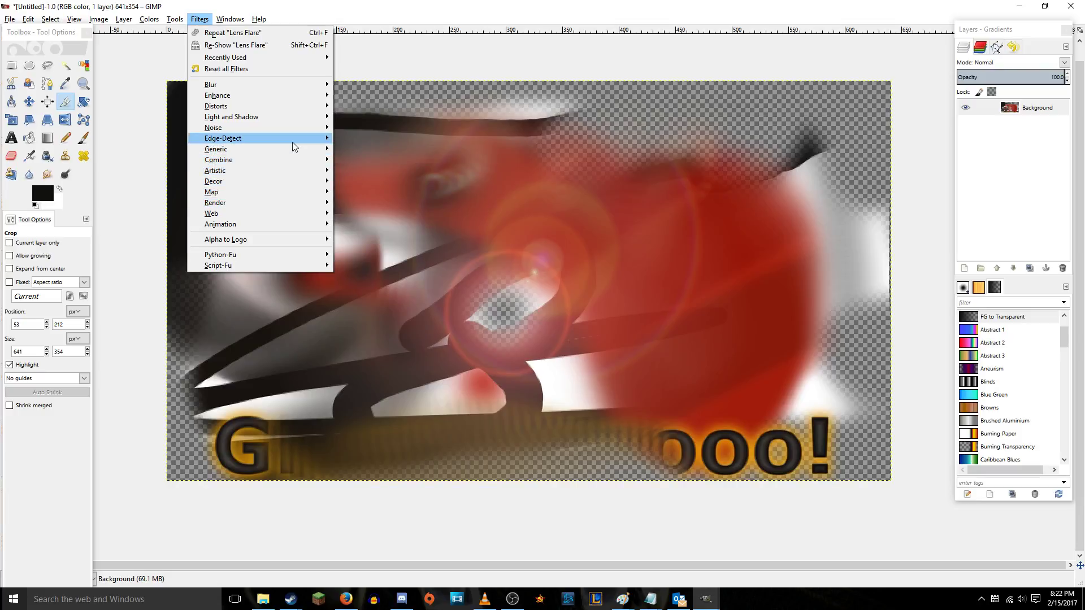
{"action": "left_click", "coordinate": [384, 167]}
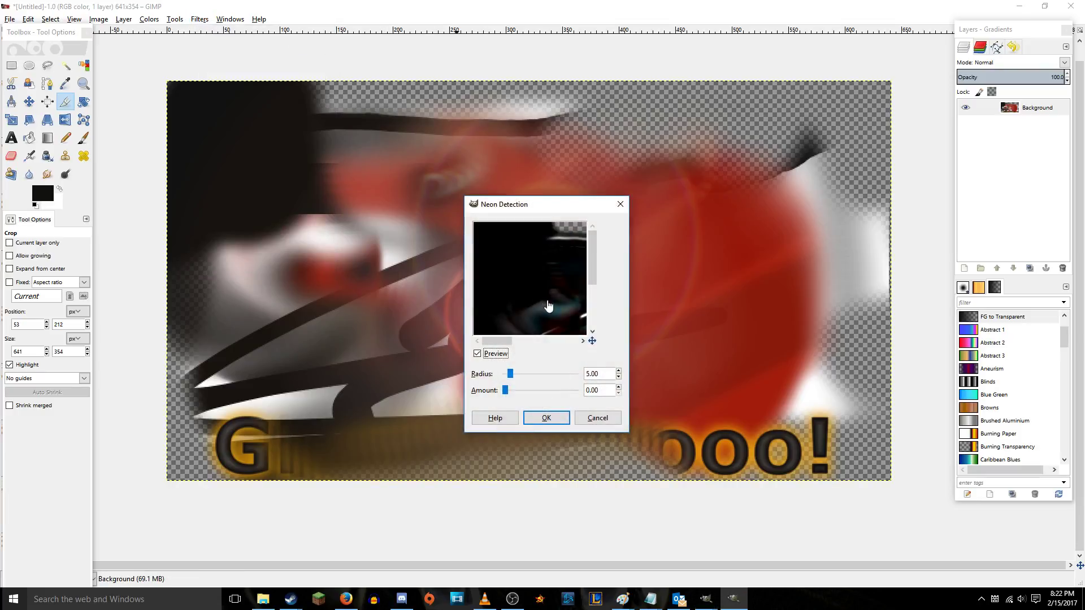
{"action": "left_click", "coordinate": [560, 428]}
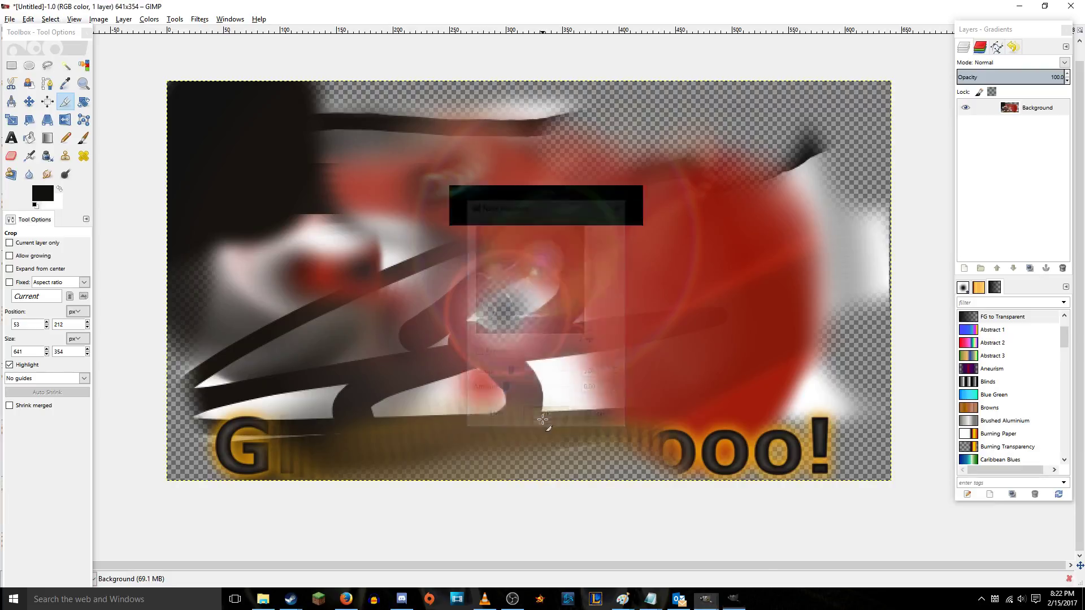
{"action": "key", "text": "ctrl+z"}
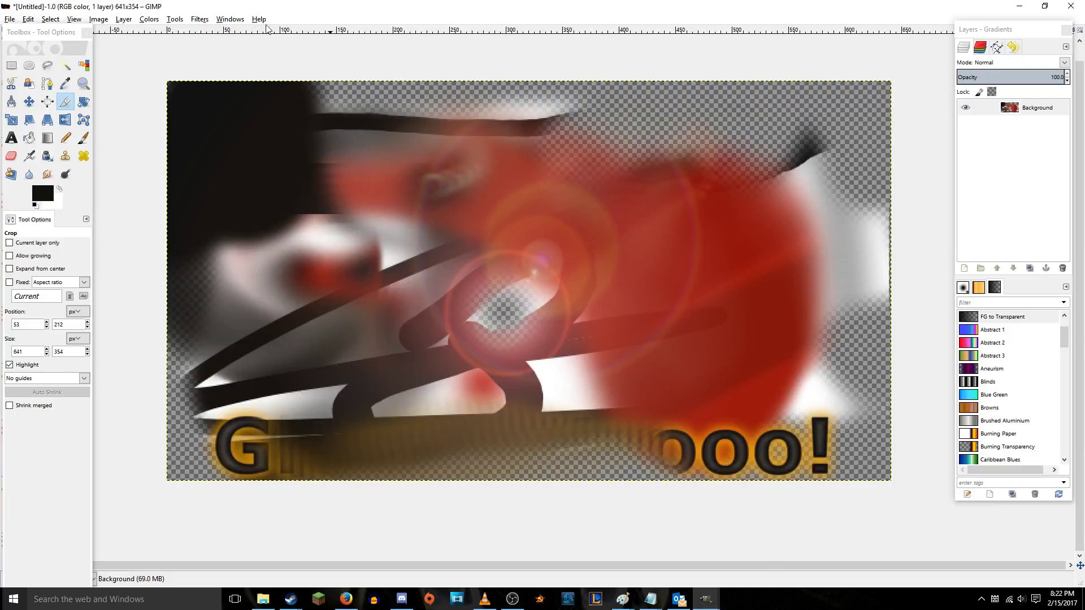
- Try the Laplace edge detection filter on the Background and undo it
{"action": "left_click", "coordinate": [200, 19]}
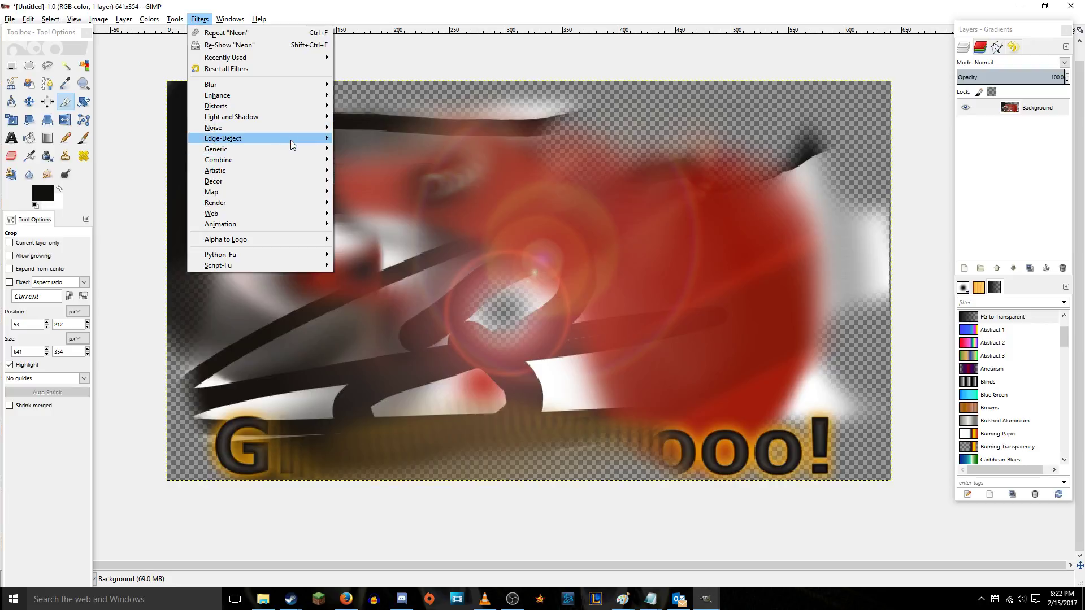
{"action": "mouse_move", "coordinate": [293, 139]}
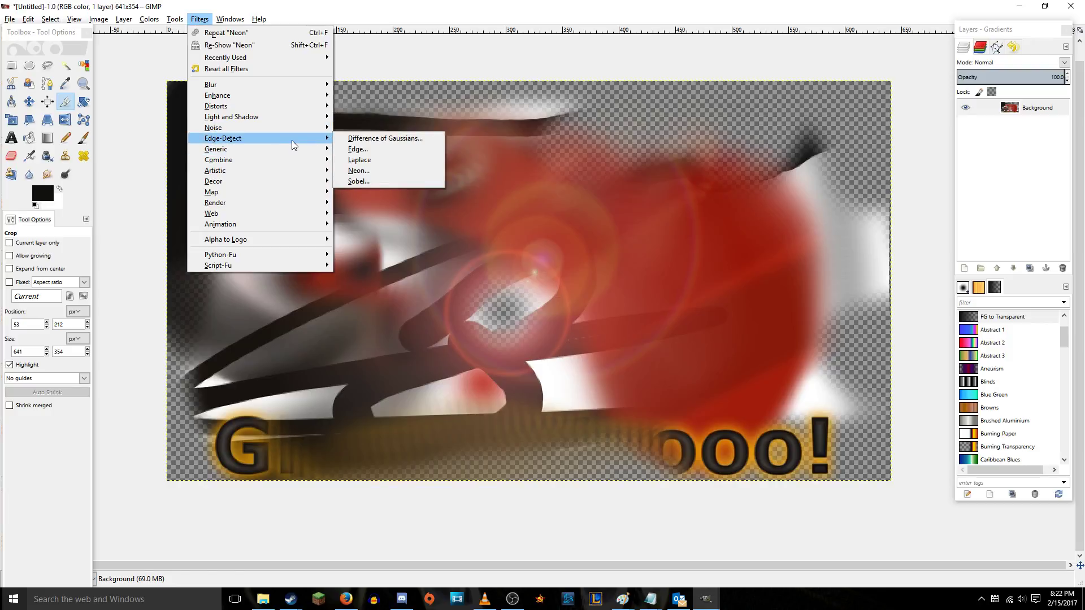
{"action": "left_click", "coordinate": [391, 162]}
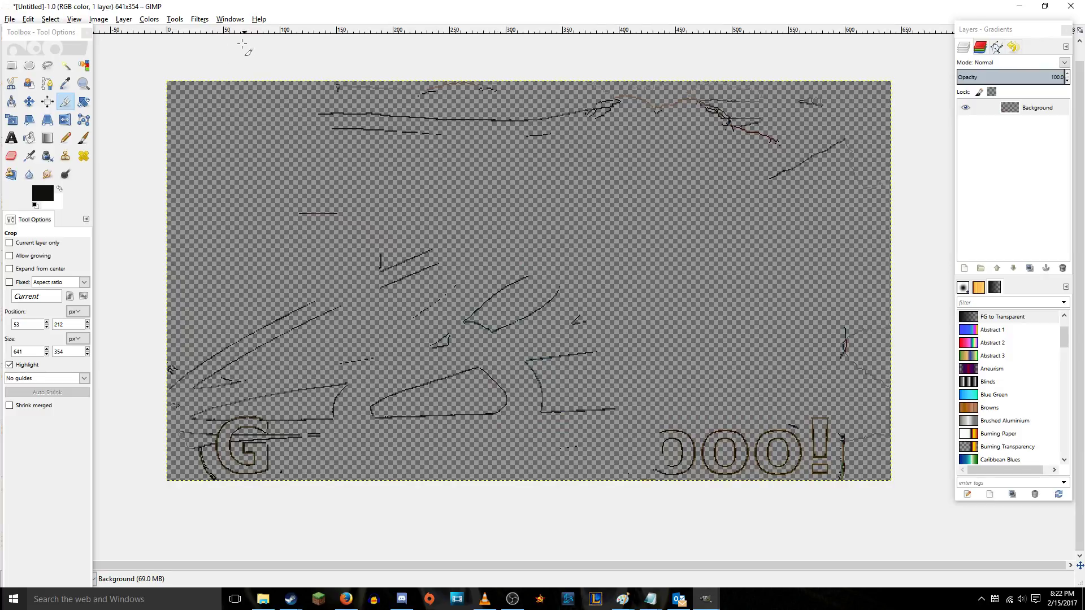
{"action": "key", "text": "ctrl+z"}
- Try the Sobel edge detection filter on the Background and undo it
{"action": "left_click", "coordinate": [200, 19]}
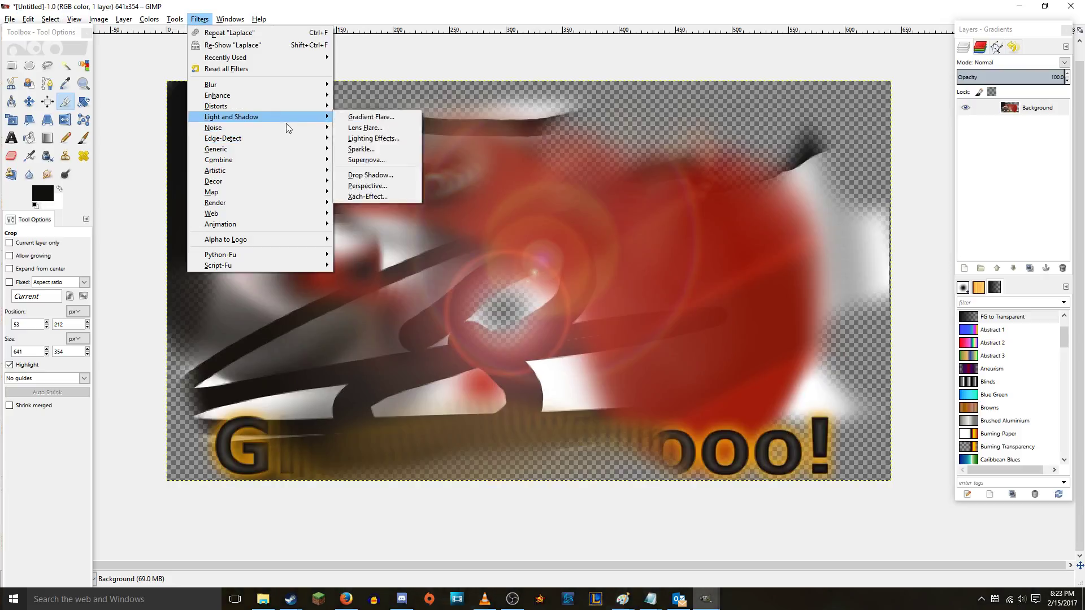
{"action": "mouse_move", "coordinate": [290, 134]}
{"action": "left_click", "coordinate": [401, 186]}
{"action": "left_click_drag", "start_coordinate": [593, 334], "coordinate": [585, 326]}
{"action": "left_click", "coordinate": [521, 311]}
{"action": "left_click", "coordinate": [537, 428]}
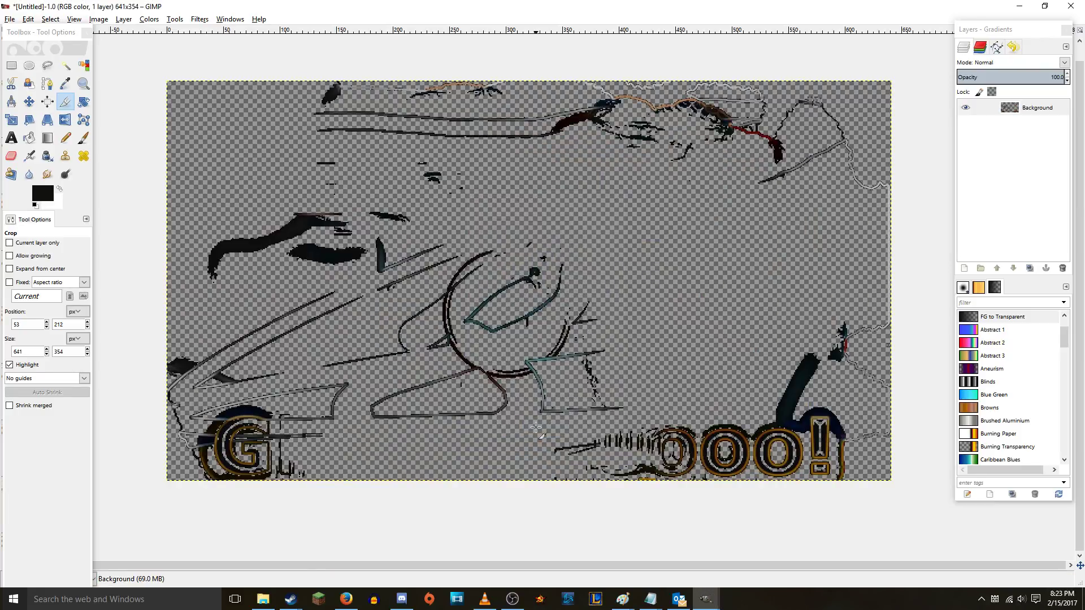
{"action": "key", "text": "ctrl+z"}
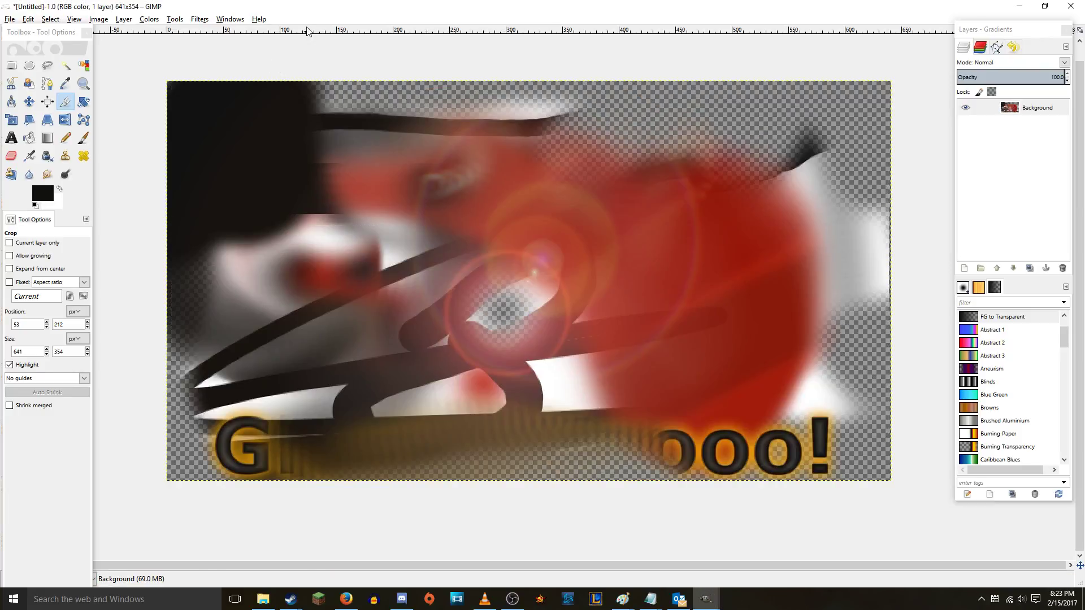
- Preview the Edge filter with the Sobel algorithm and amount 2.0 around the lens flare, and cancel it
{"action": "left_click", "coordinate": [198, 20]}
{"action": "mouse_move", "coordinate": [272, 142]}
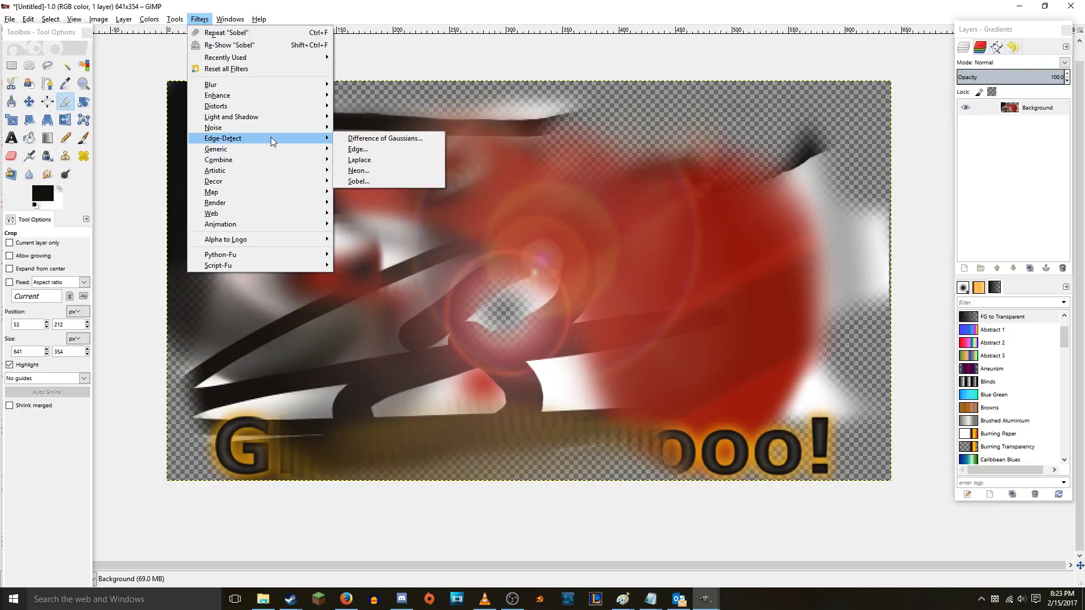
{"action": "left_click", "coordinate": [357, 149]}
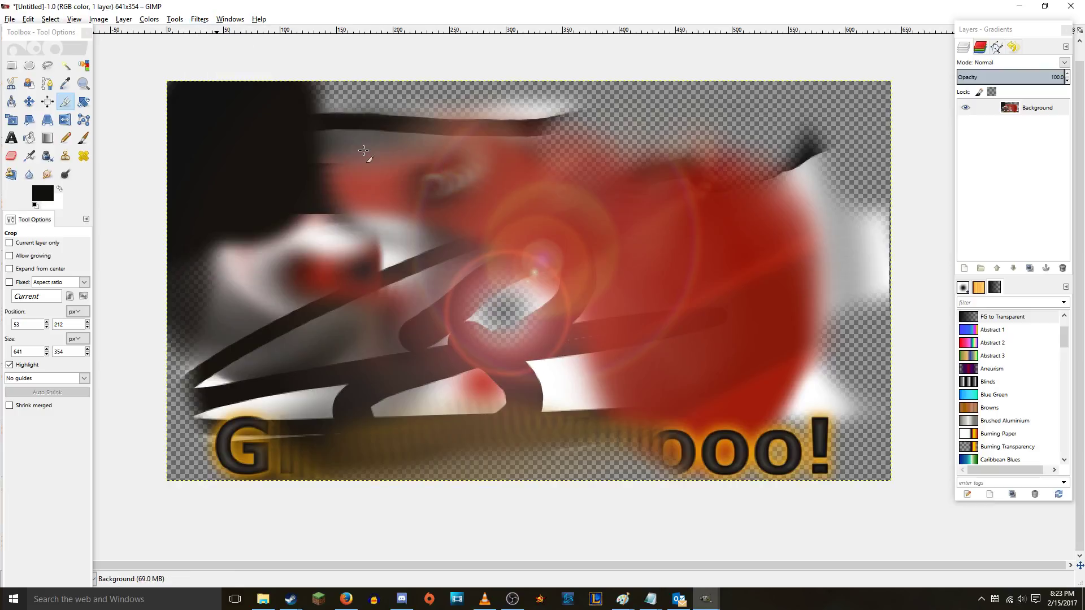
{"action": "left_click_drag", "start_coordinate": [482, 269], "coordinate": [476, 269]}
{"action": "left_click_drag", "start_coordinate": [551, 295], "coordinate": [499, 276]}
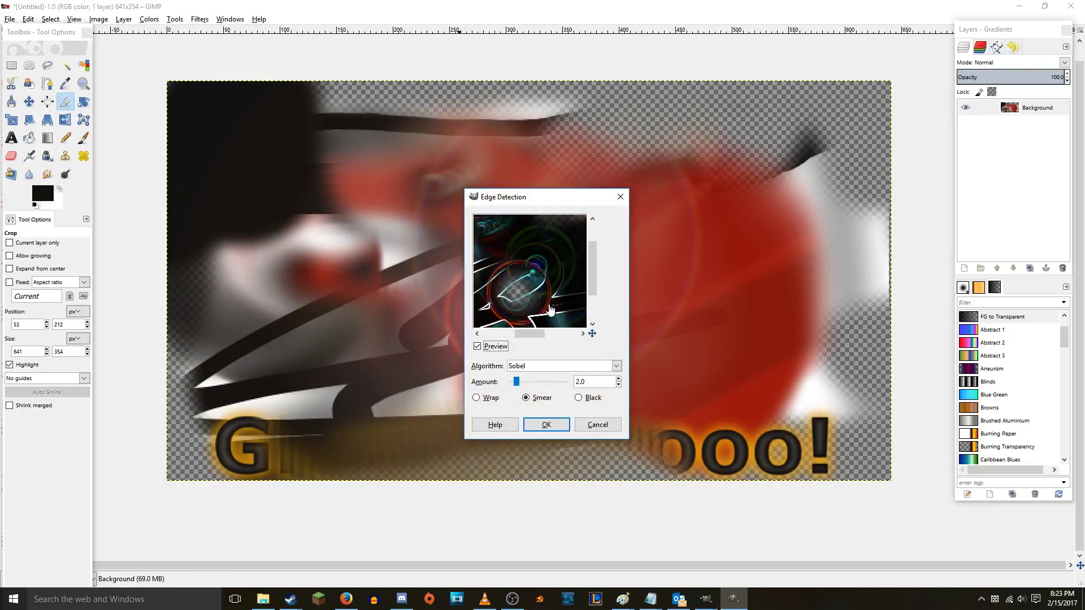
{"action": "left_click", "coordinate": [604, 422]}
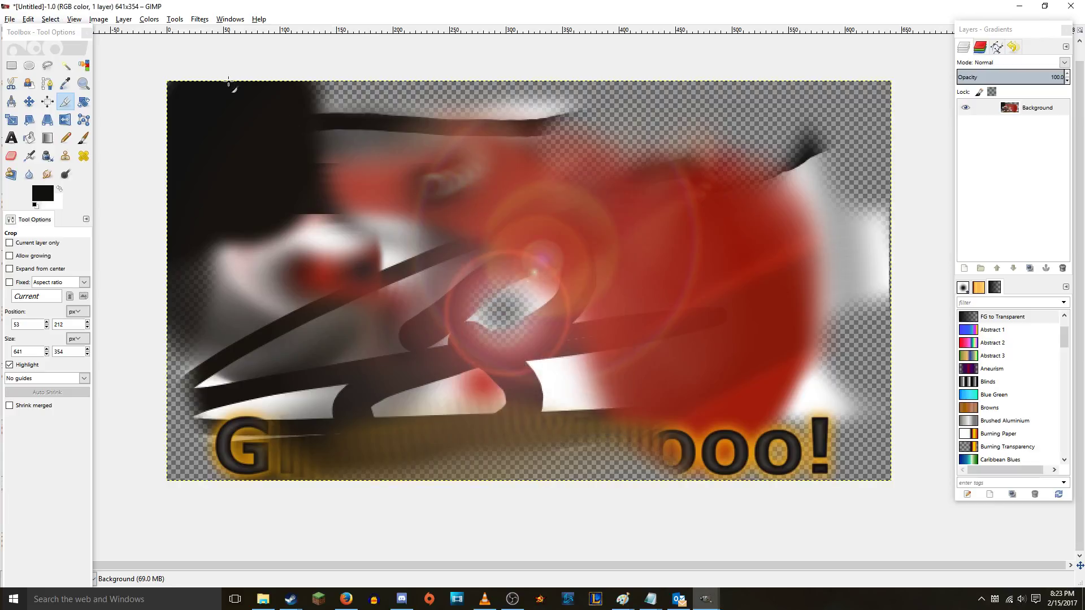
- Apply the Softglow artistic filter to the Background with glow radius about 18.64, brightness about 0.82 and sharpness 0.85
{"action": "left_click", "coordinate": [199, 19]}
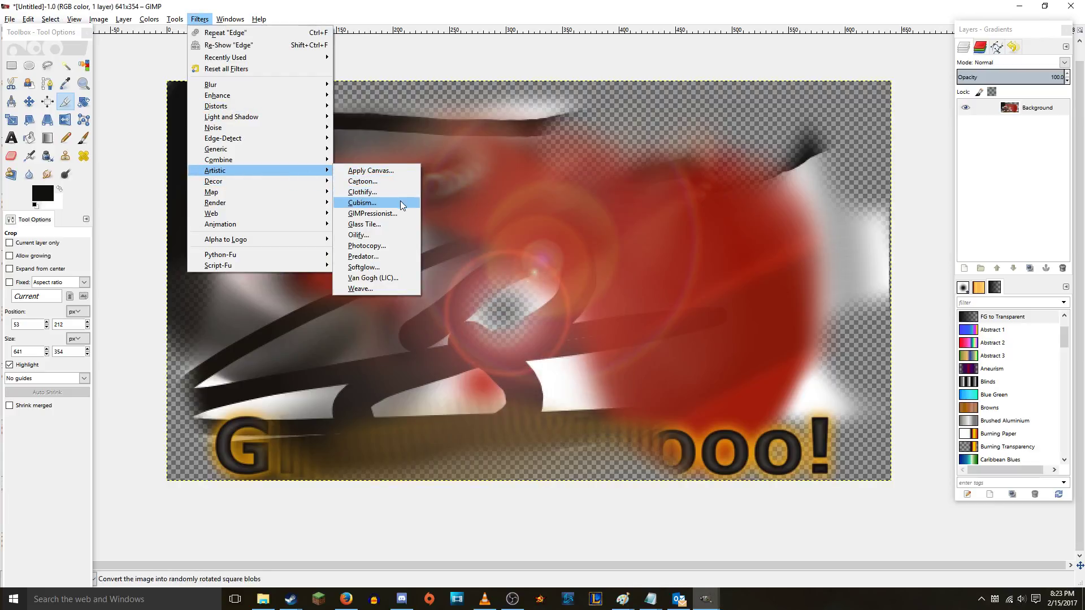
{"action": "left_click", "coordinate": [398, 267]}
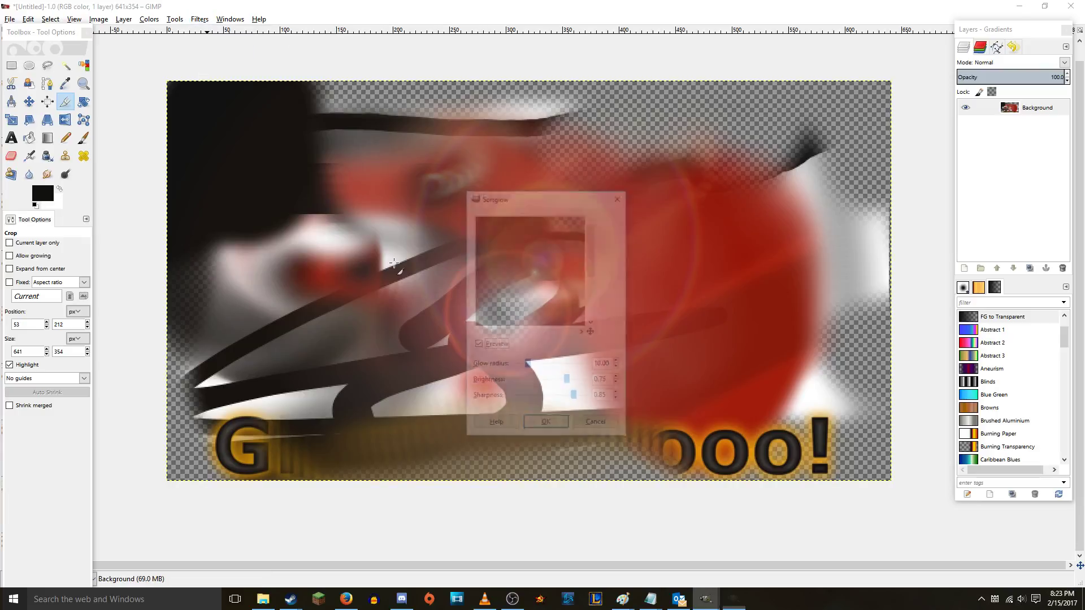
{"action": "left_click_drag", "start_coordinate": [546, 303], "coordinate": [489, 289]}
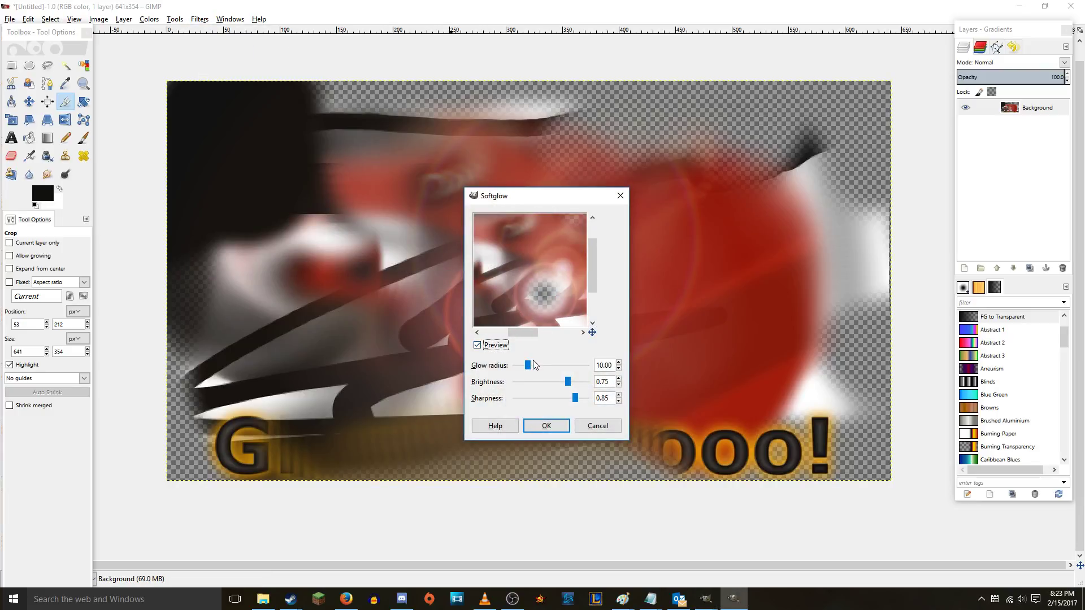
{"action": "left_click_drag", "start_coordinate": [528, 365], "coordinate": [574, 382]}
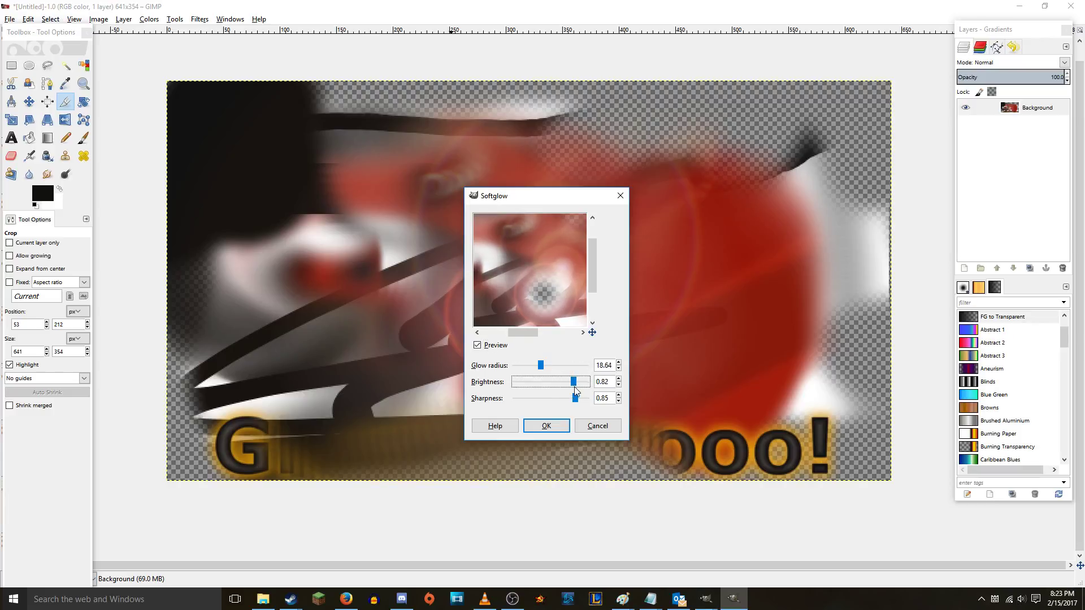
{"action": "left_click", "coordinate": [558, 425]}
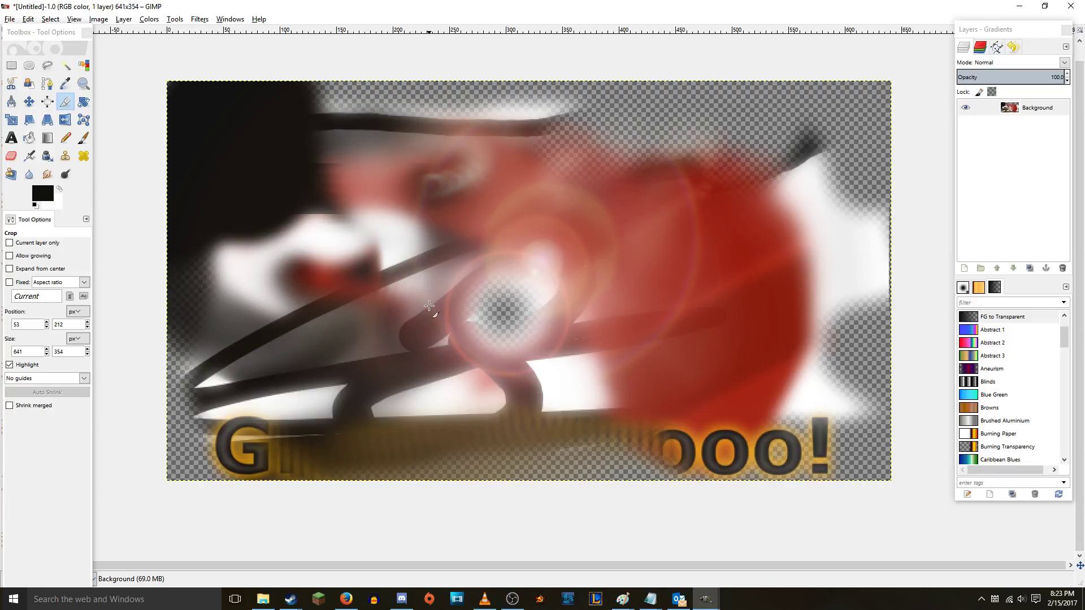
- Start exporting the image to the Documents folder under the file name jhkmgjmhgvgjmcgmjchgmcjhmgcjhgmbcj.png
{"action": "scroll", "coordinate": [437, 275], "scroll_direction": "down", "scroll_amount": 1}
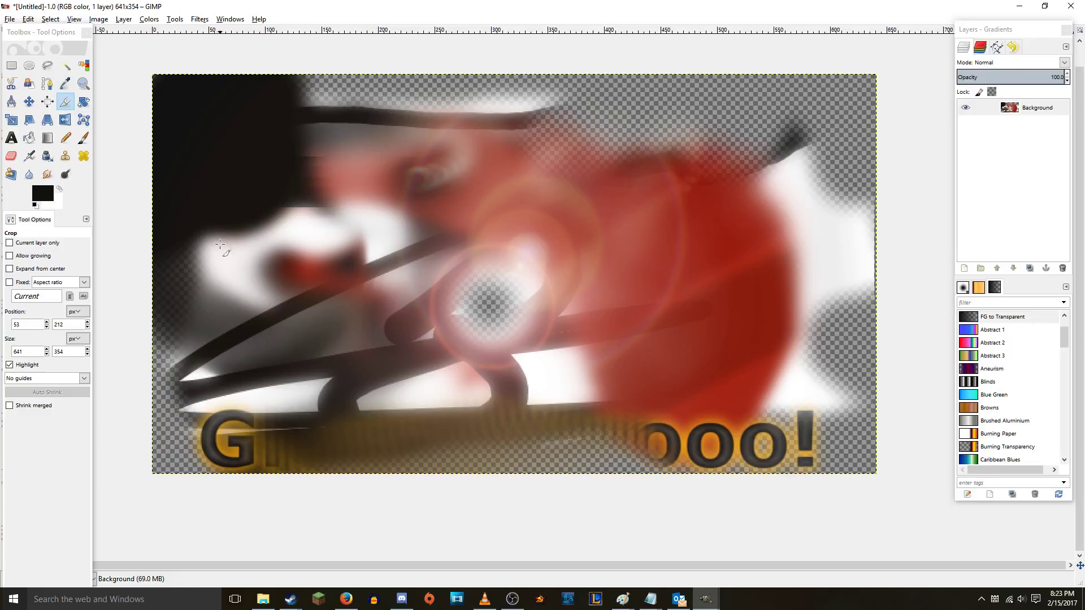
{"action": "left_click", "coordinate": [8, 20]}
{"action": "left_click", "coordinate": [80, 168]}
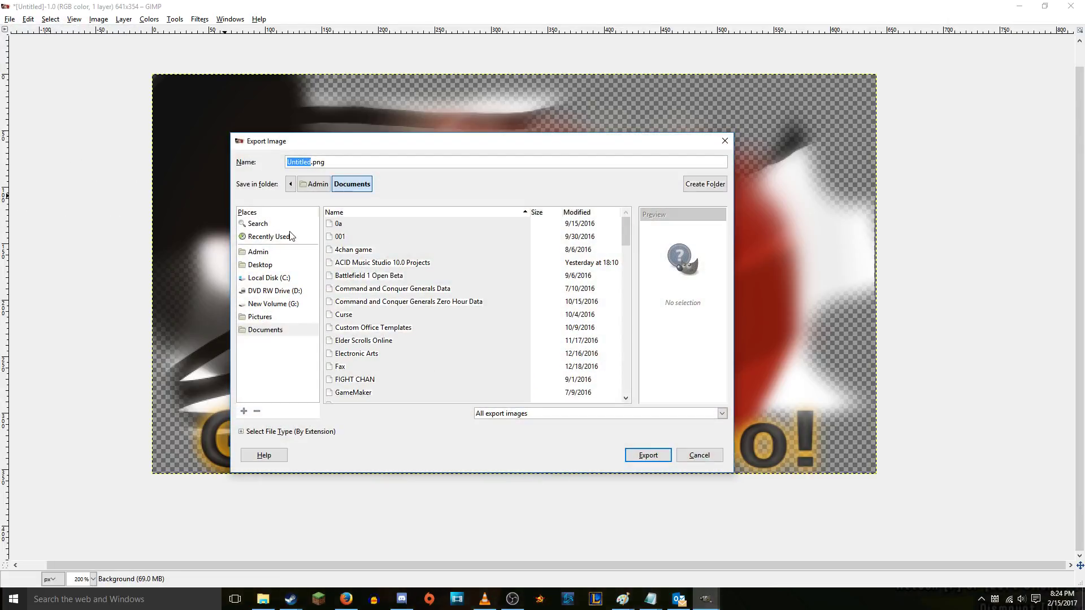
{"action": "type", "text": "jhkmgjmhgvgjmcgmjchgmcjhmgcjhgmbcj"}
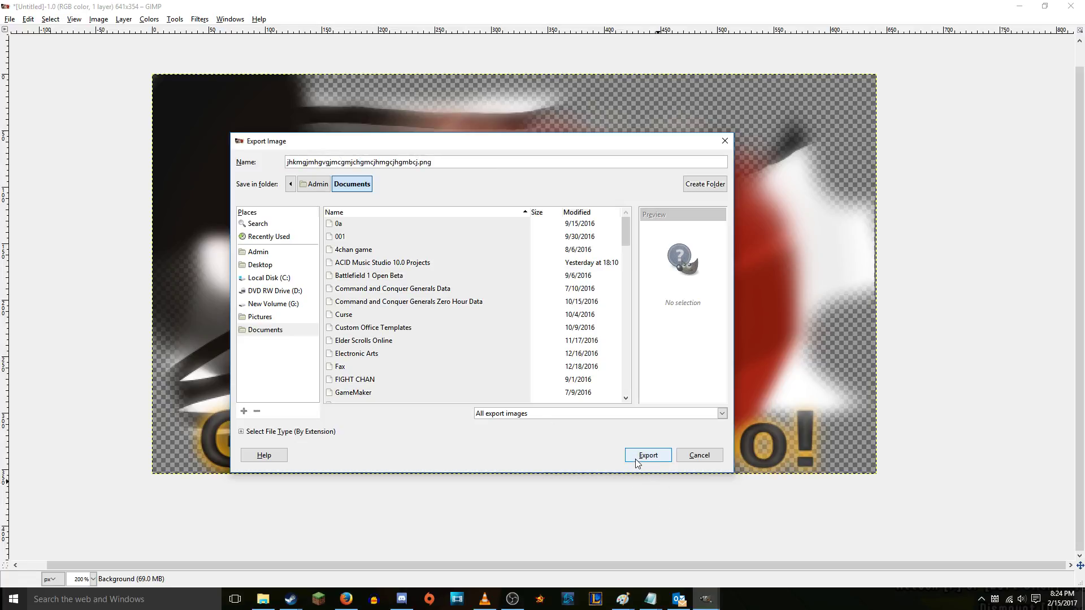
{"action": "left_click", "coordinate": [647, 457]}
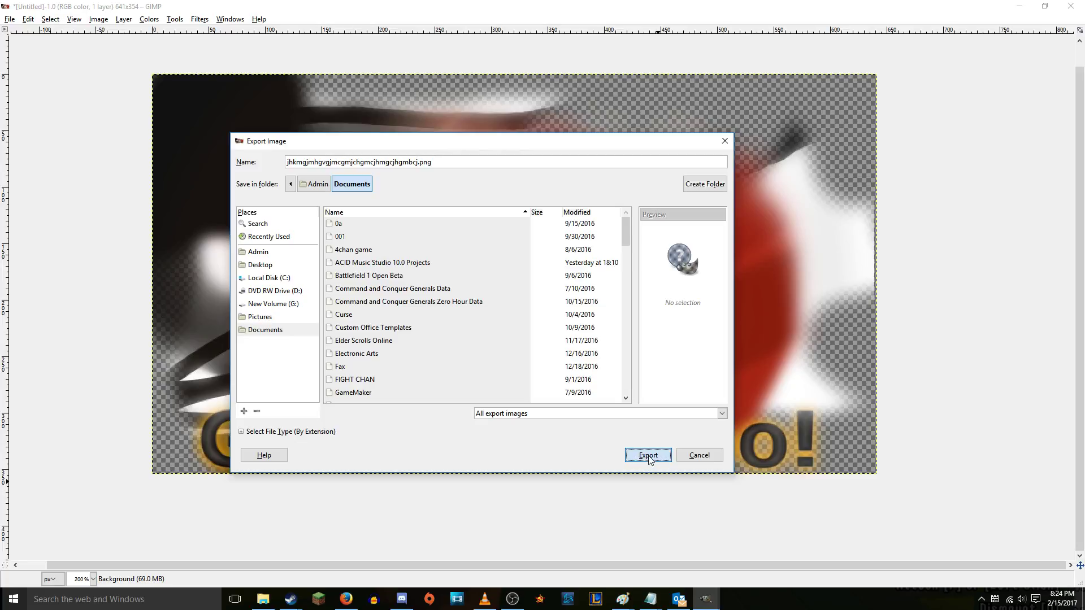
- Complete the PNG export with gamma saving on, interlacing off and compression level 9
{"action": "left_click", "coordinate": [506, 283]}
{"action": "left_click", "coordinate": [502, 268]}
{"action": "left_click_drag", "start_coordinate": [525, 207], "coordinate": [381, 213]}
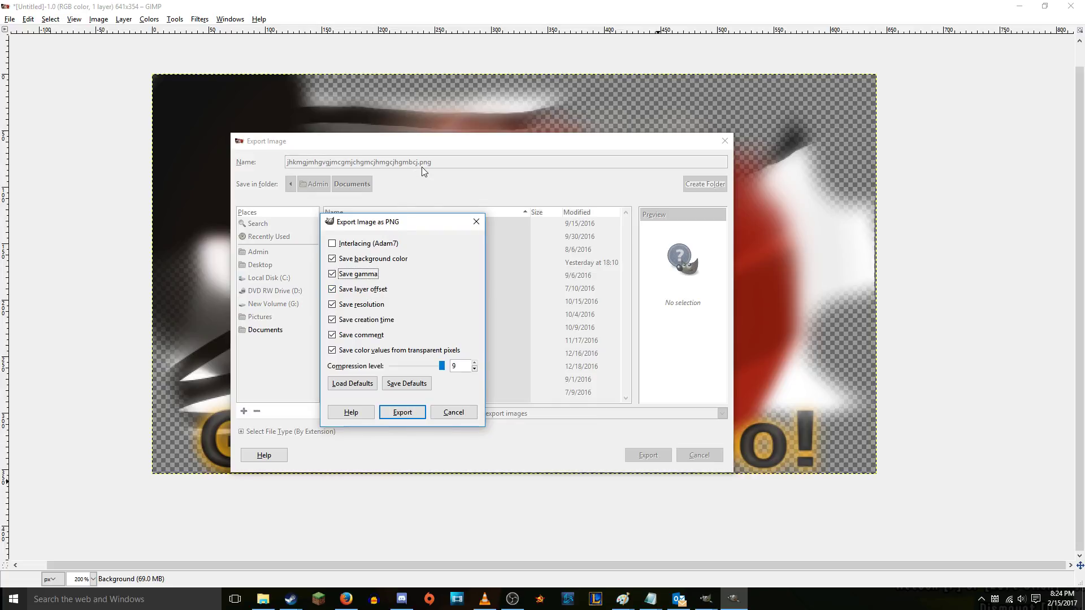
{"action": "left_click", "coordinate": [442, 367]}
{"action": "left_click", "coordinate": [411, 411]}
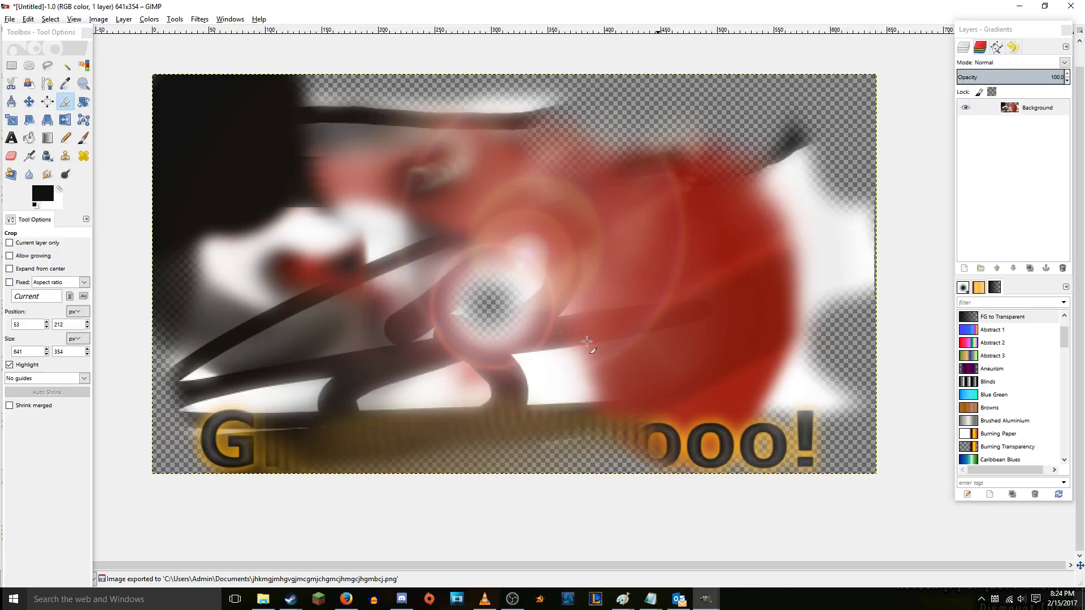
{"action": "left_click", "coordinate": [10, 19]}
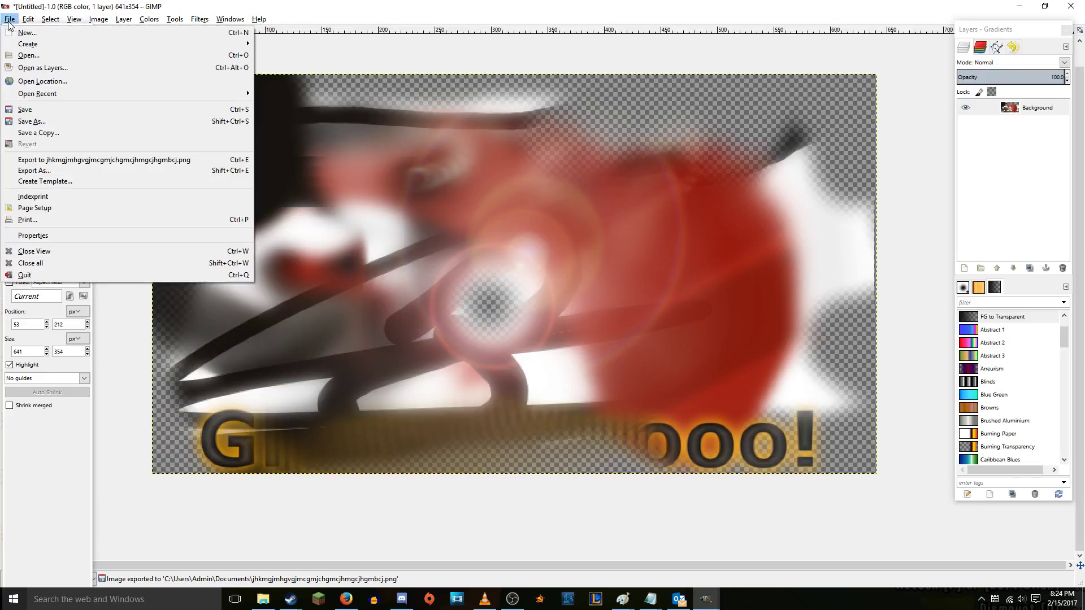
{"action": "left_click", "coordinate": [319, 6]}
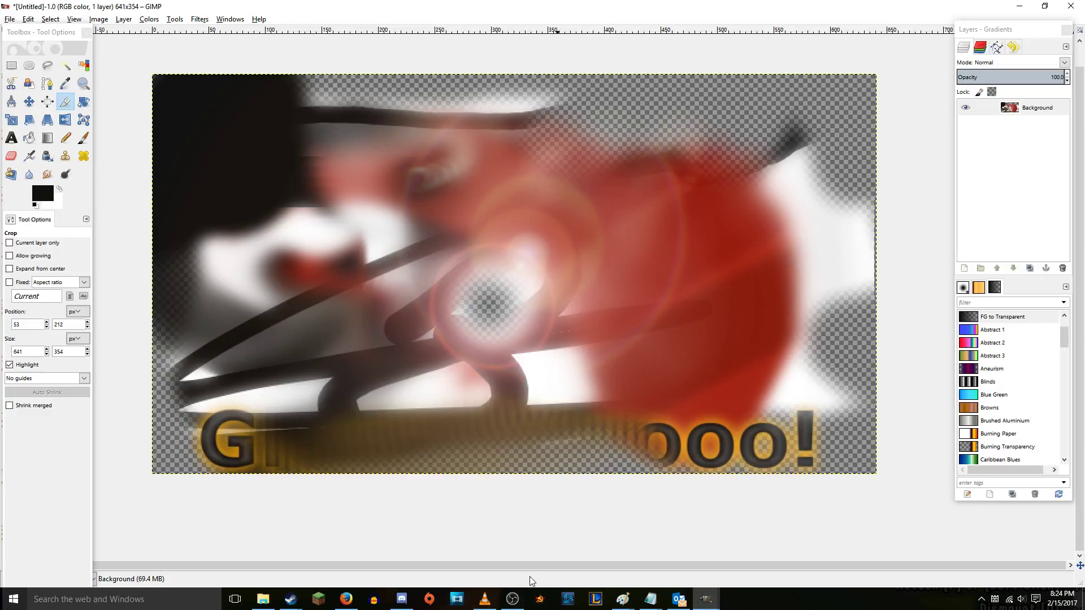
- Switch to the OBS window
{"action": "mouse_move", "coordinate": [521, 603]}
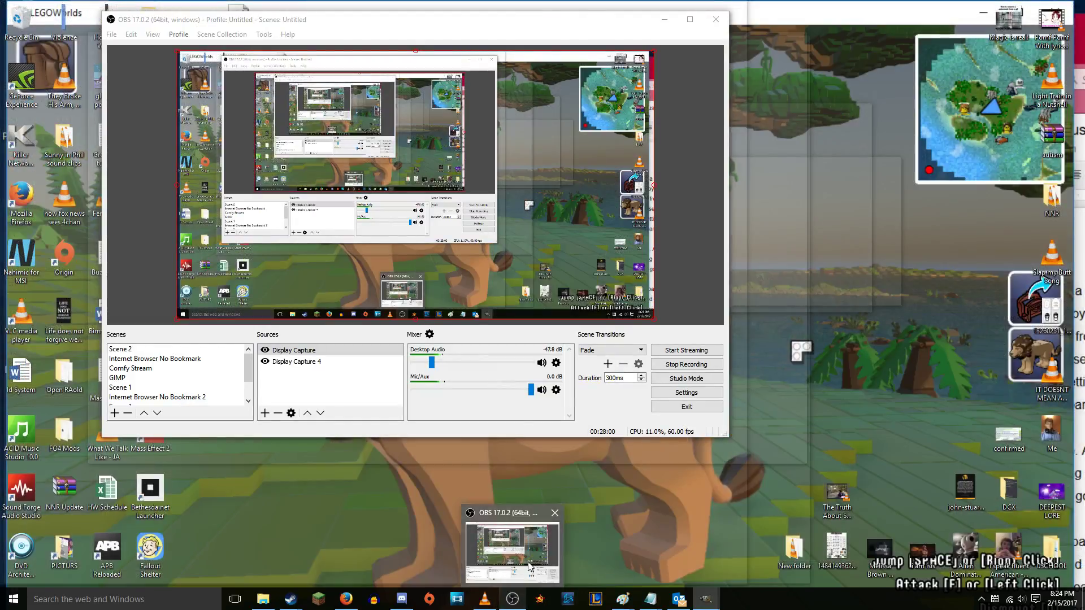
{"action": "left_click", "coordinate": [529, 565]}
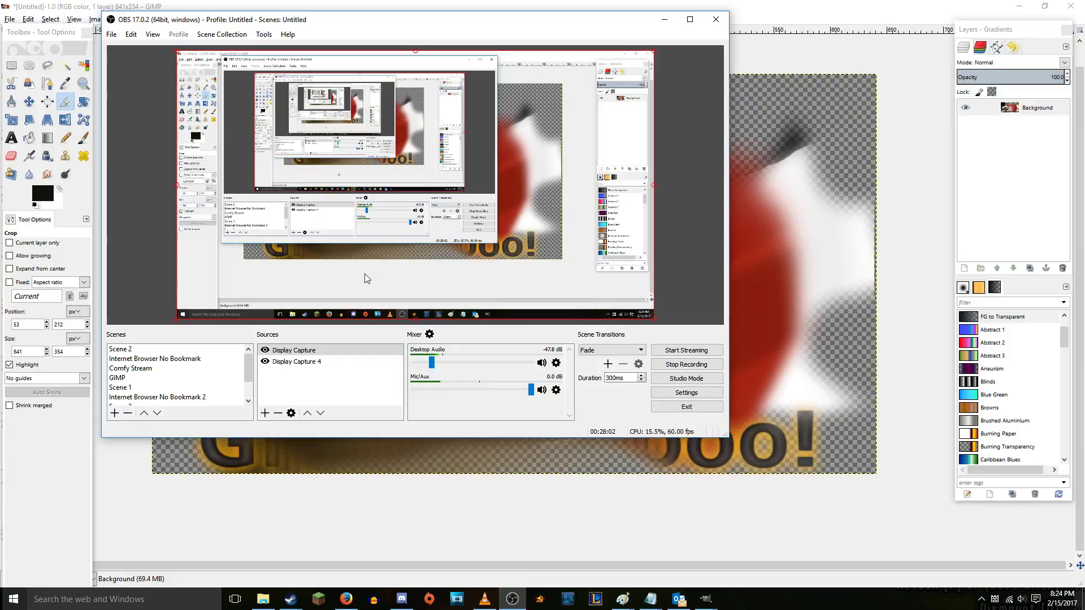